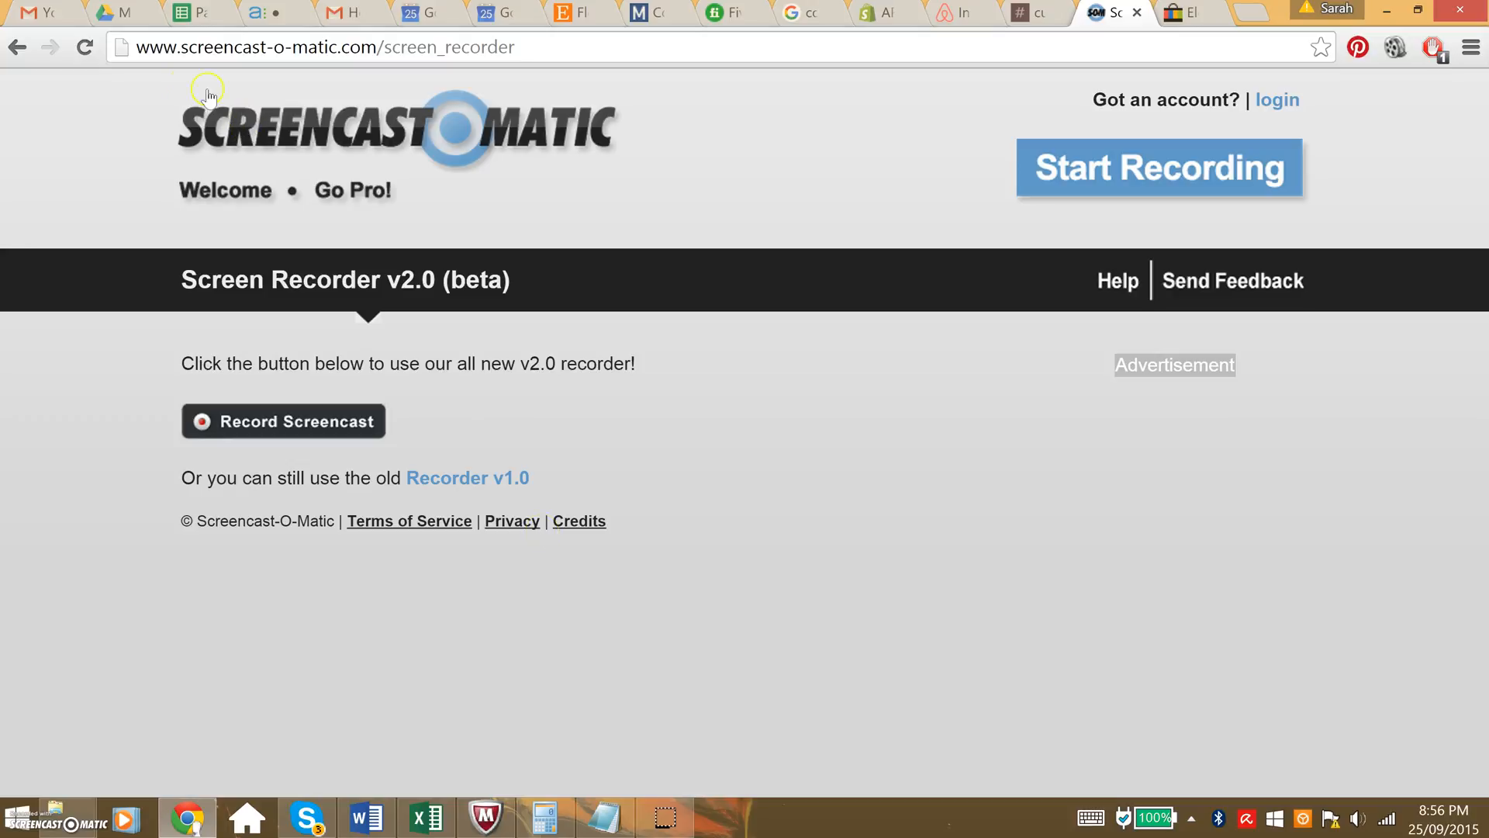
pyautogui.click(286, 423)
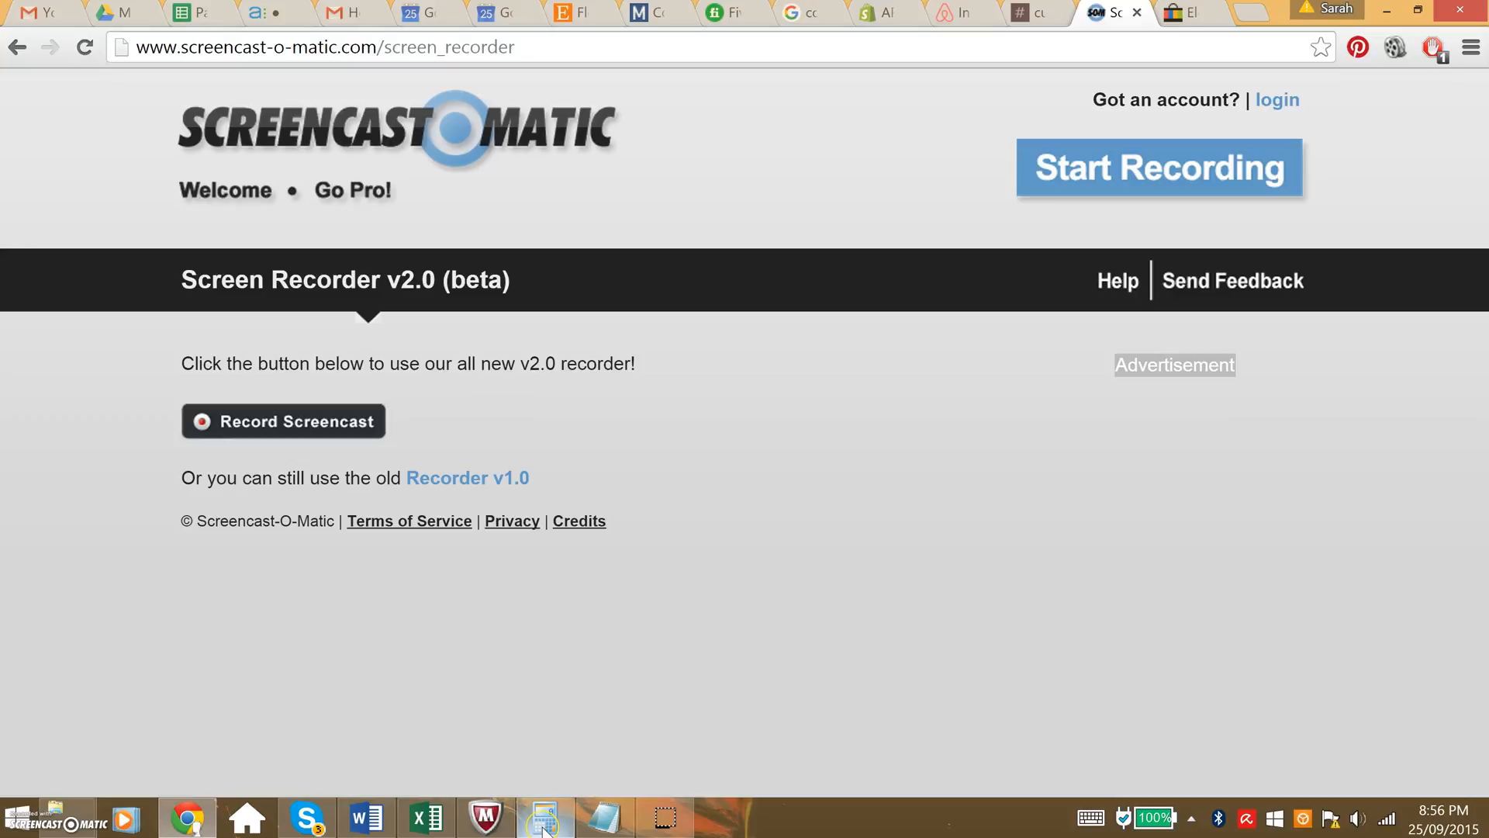
pyautogui.moveTo(544, 828)
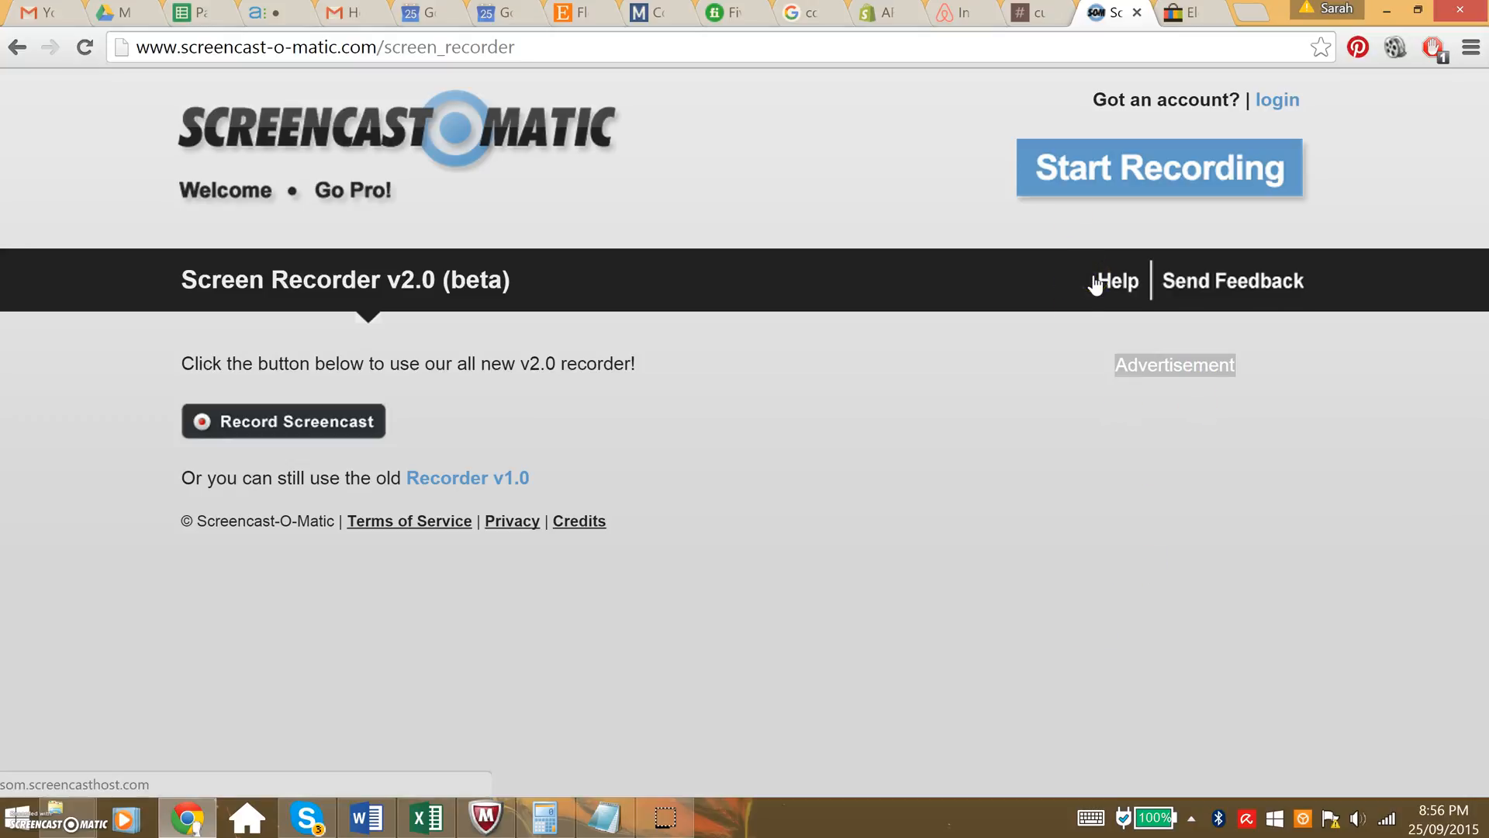
# Switch to the open eBay site and go to the Selling/sold section of My eBay.
pyautogui.click(1183, 12)
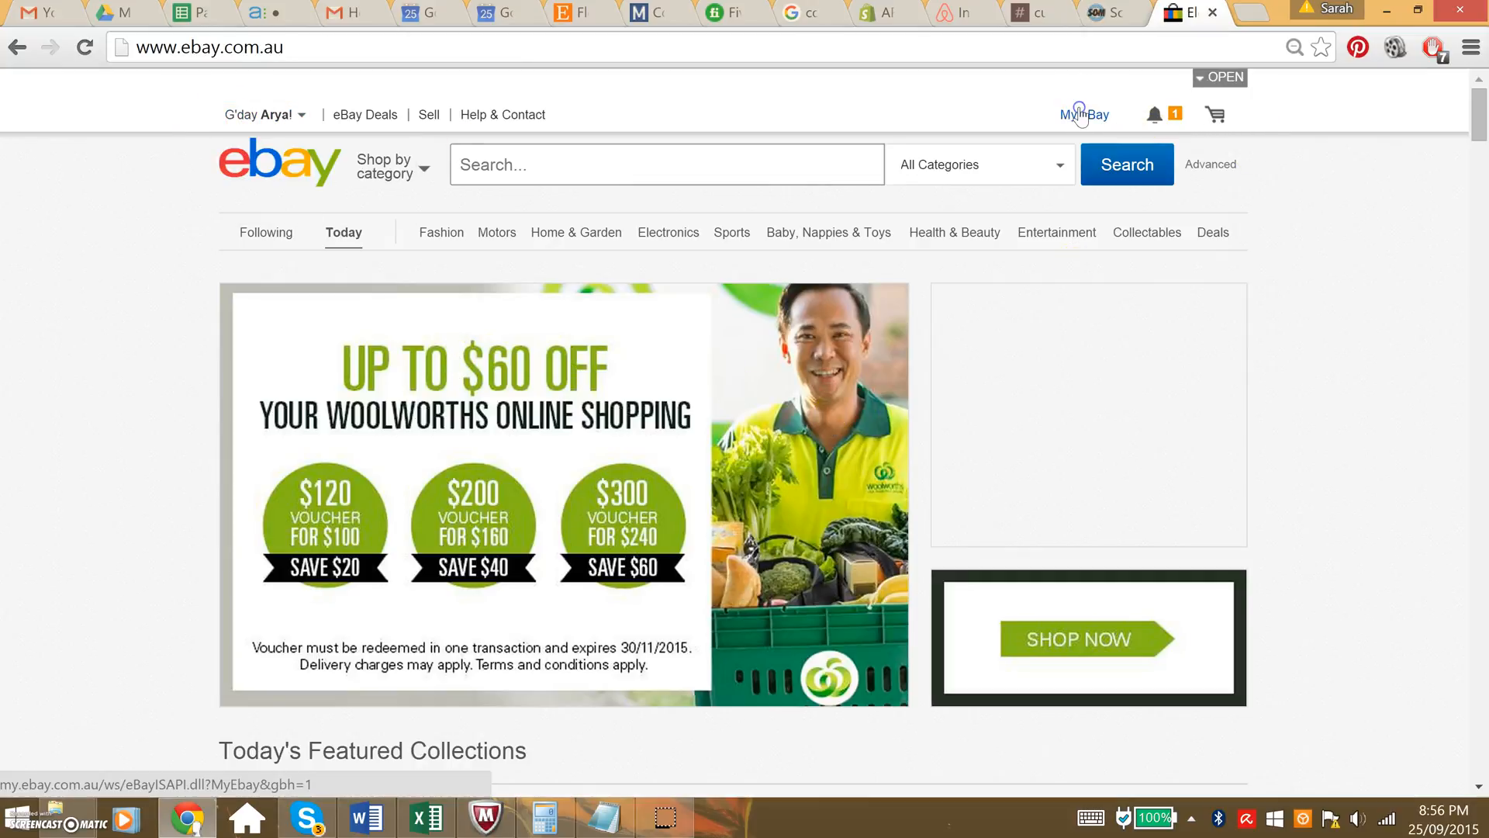
pyautogui.moveTo(1082, 115)
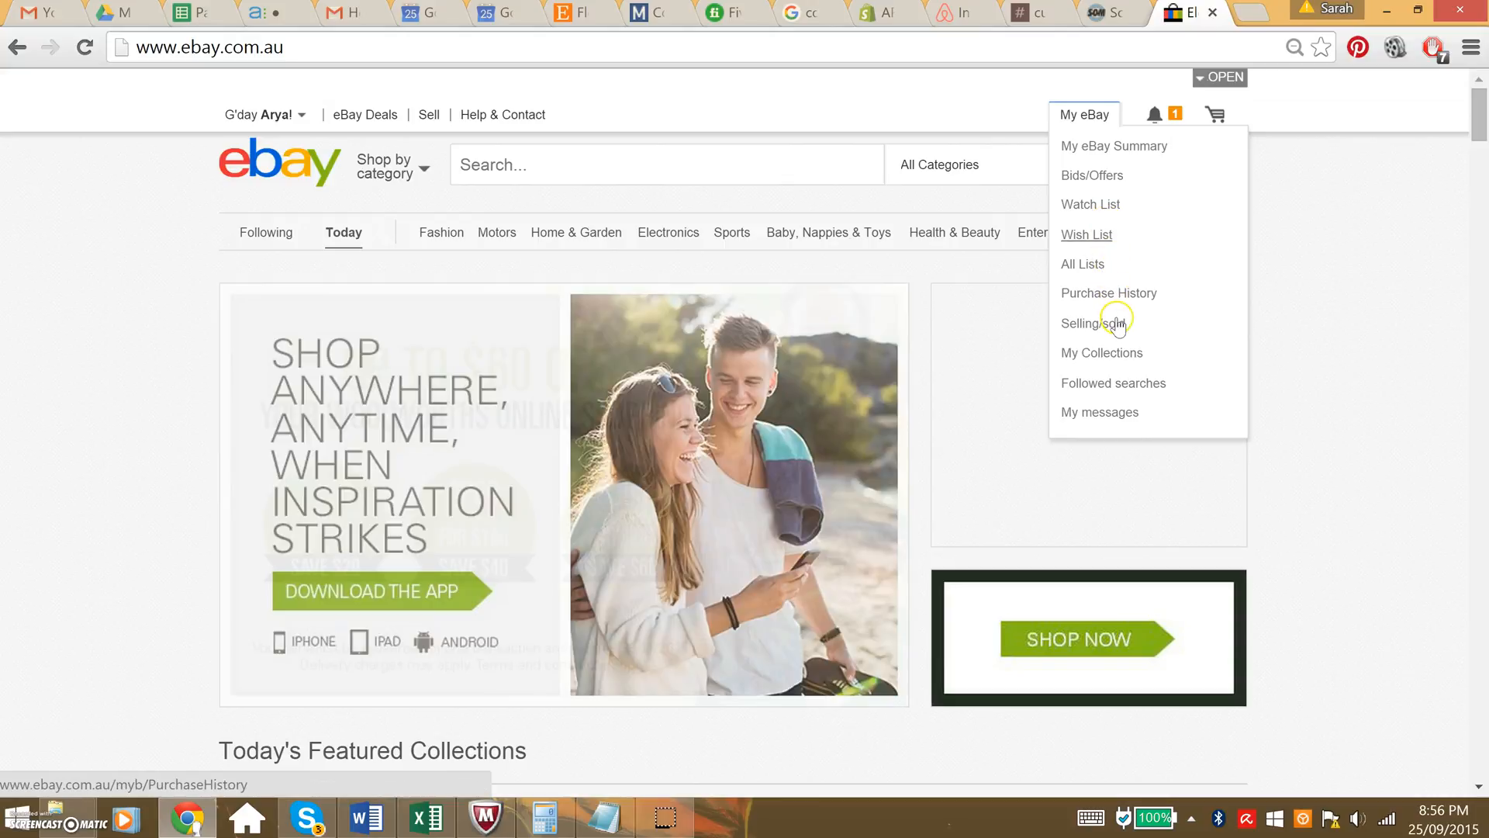
pyautogui.click(1099, 323)
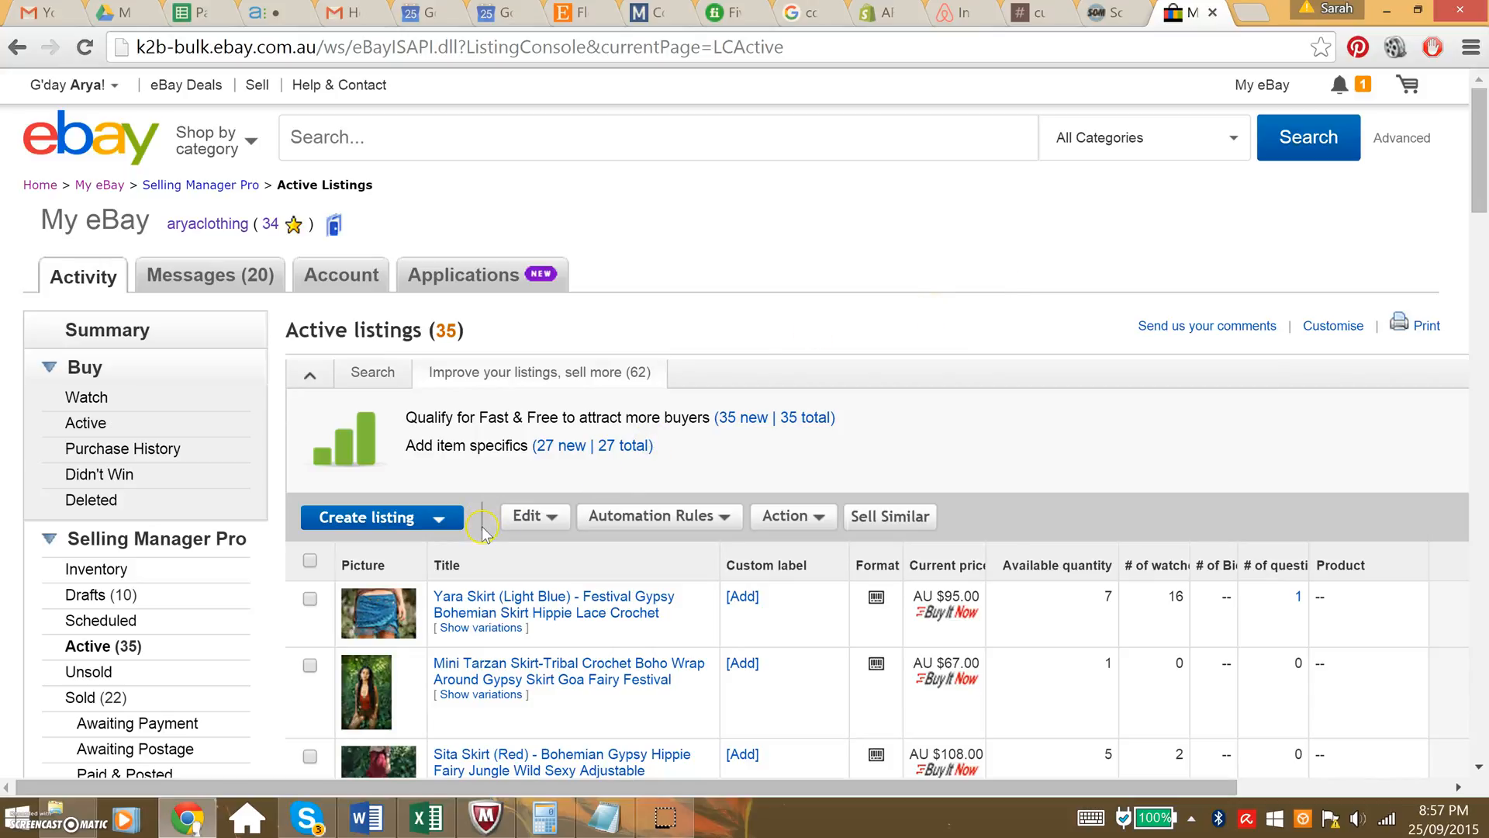
# Start creating a single new listing from the active listings page.
pyautogui.click(411, 518)
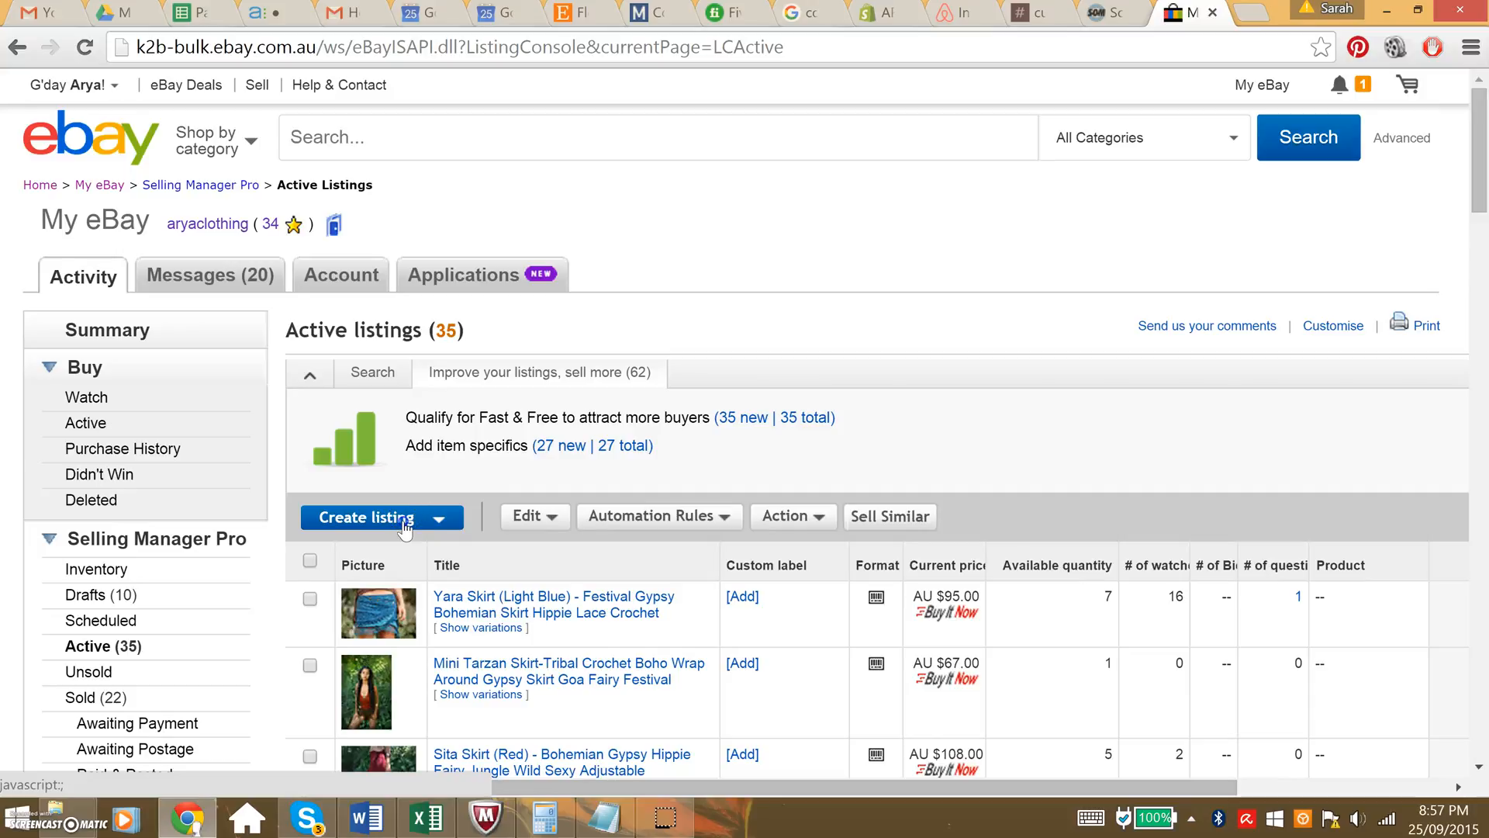
pyautogui.click(404, 526)
pyautogui.click(333, 553)
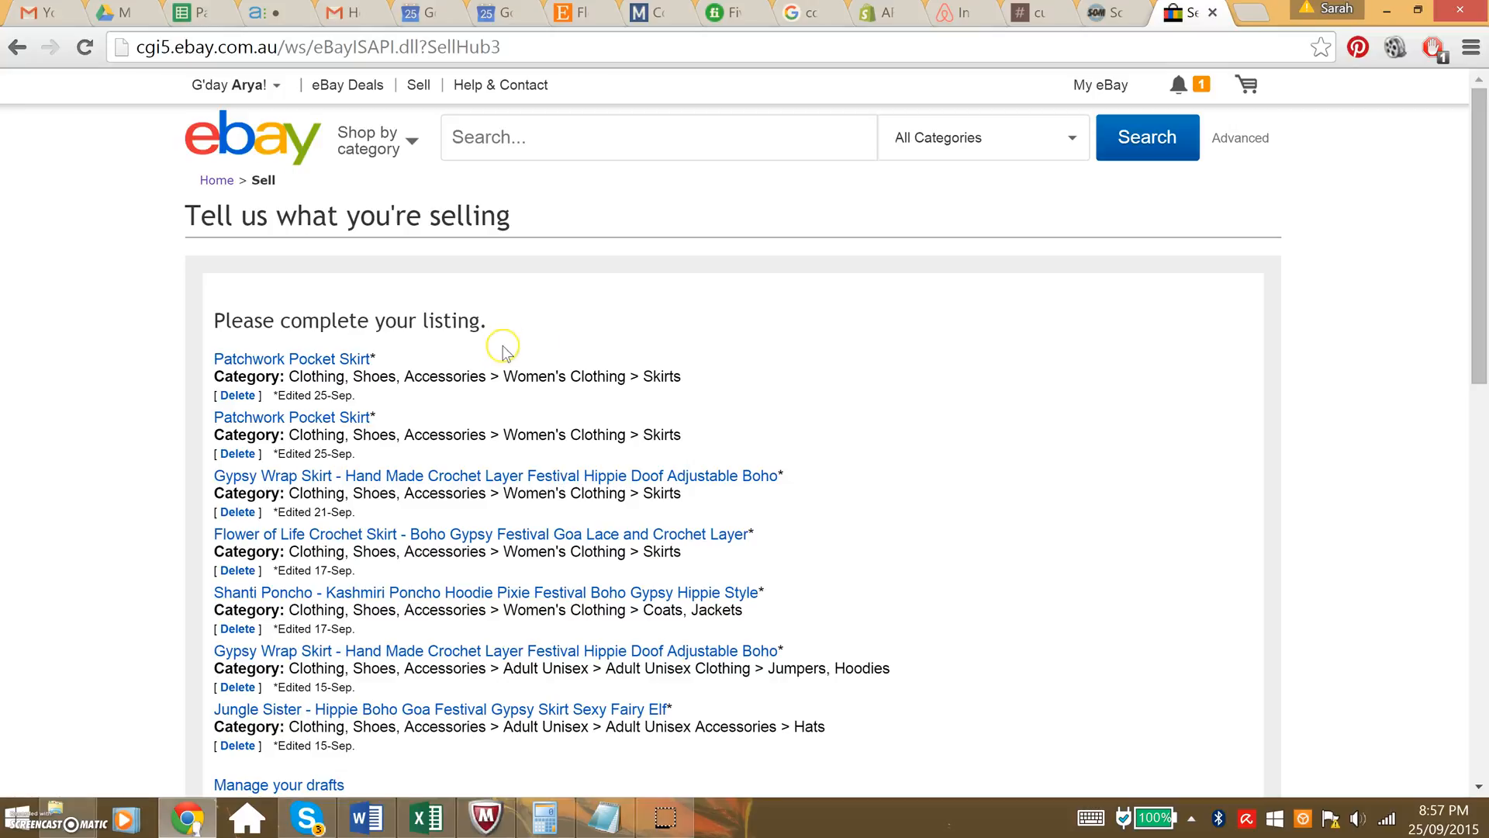
# Look through the sell page and check which saved templates are offered under Sell with a template.
pyautogui.scroll(-3, 503, 490)
pyautogui.scroll(-3, 503, 490)
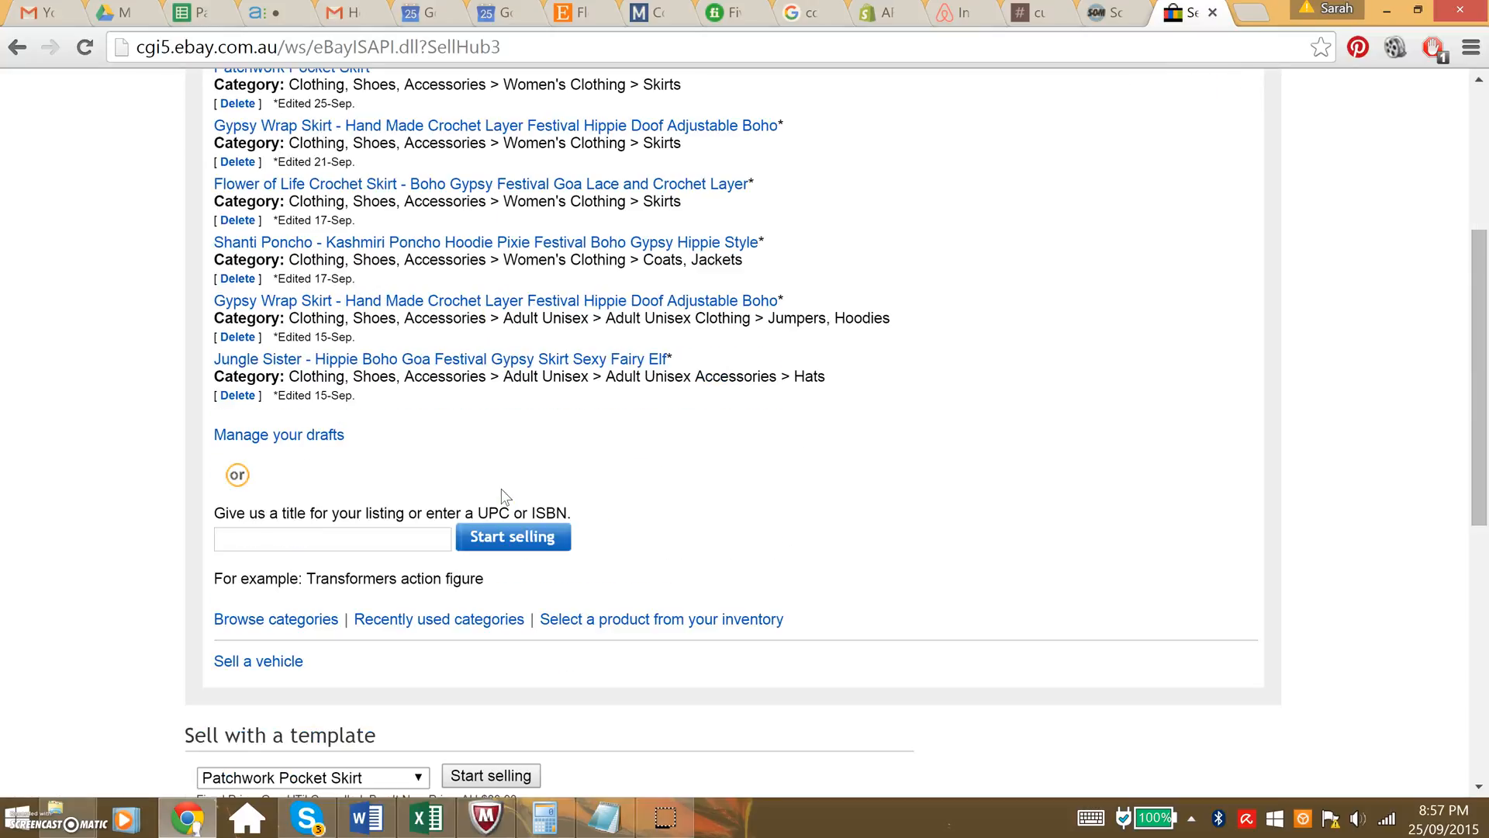
pyautogui.scroll(-3, 501, 489)
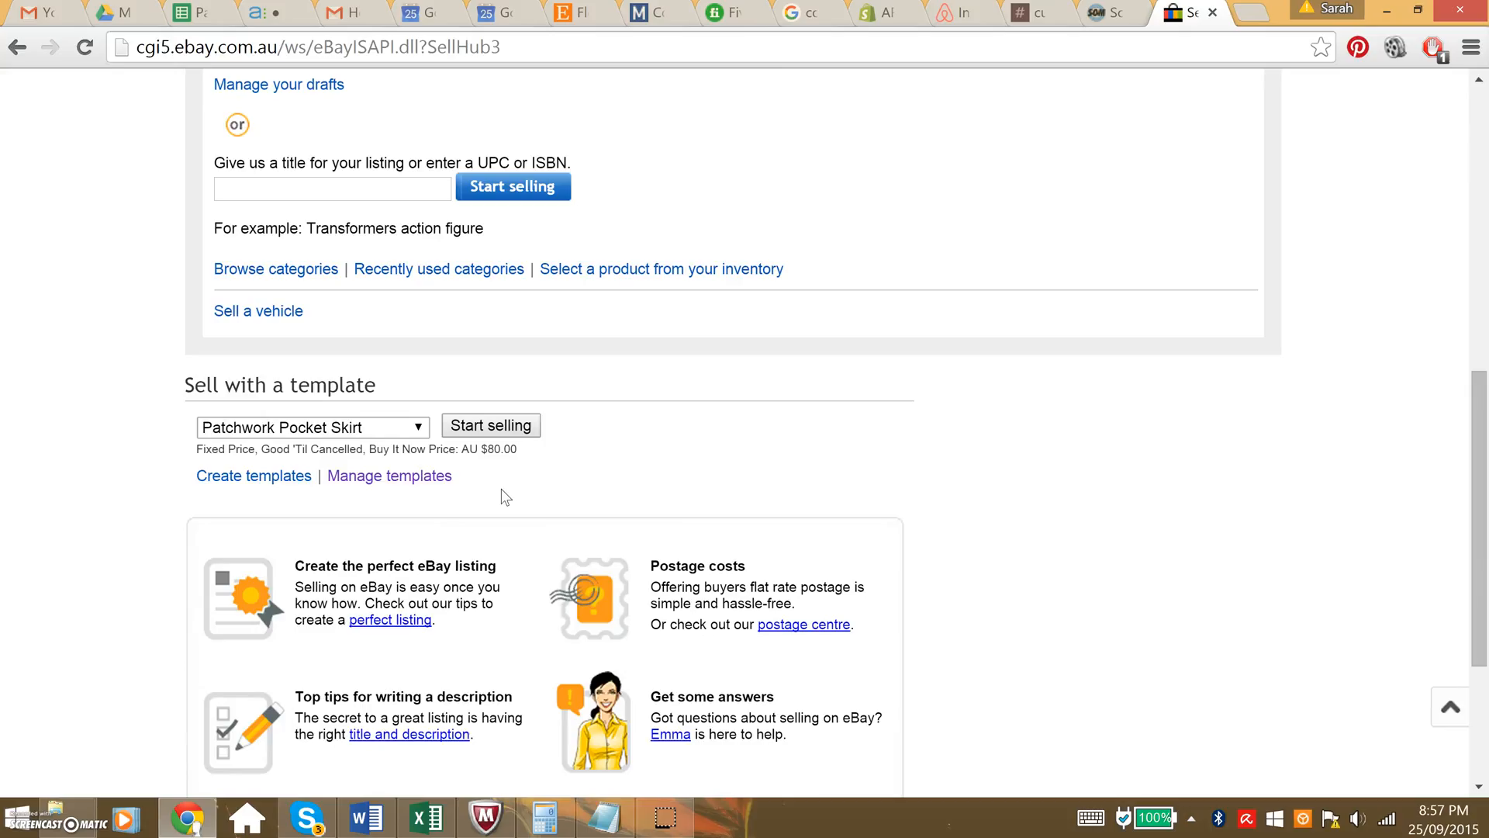
pyautogui.scroll(3, 503, 490)
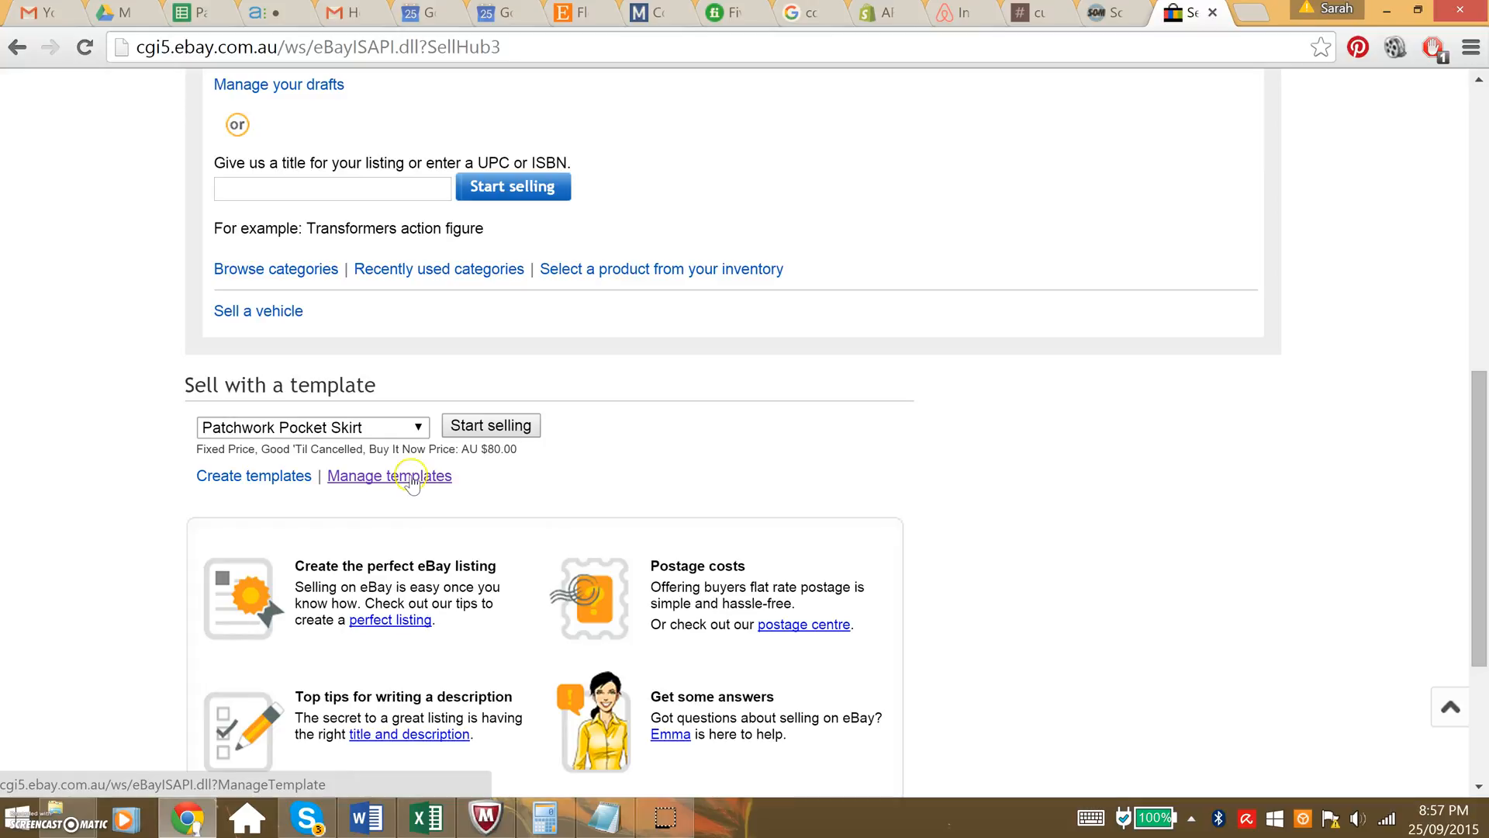
pyautogui.click(362, 428)
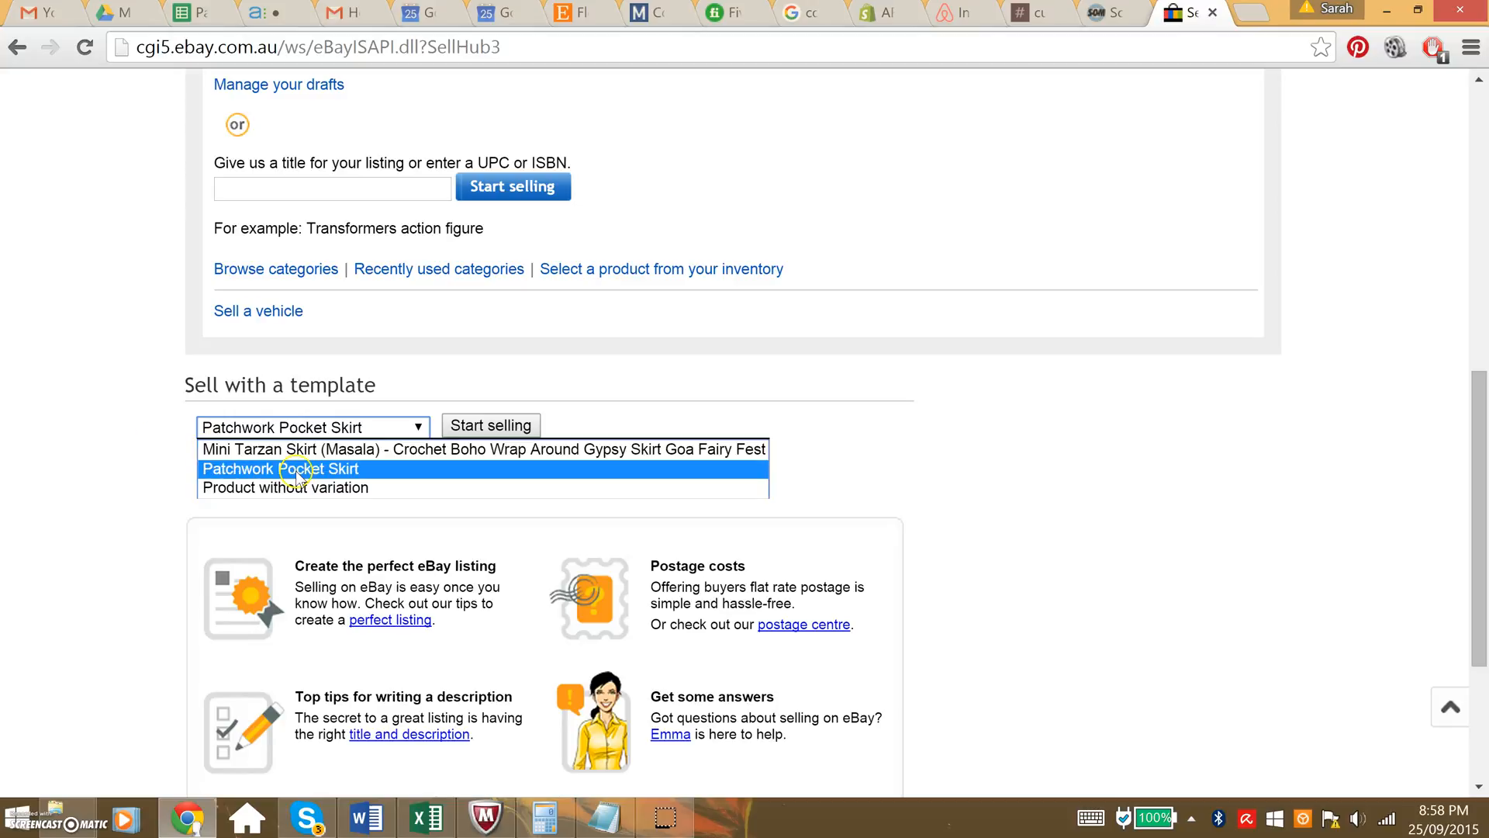
pyautogui.click(155, 467)
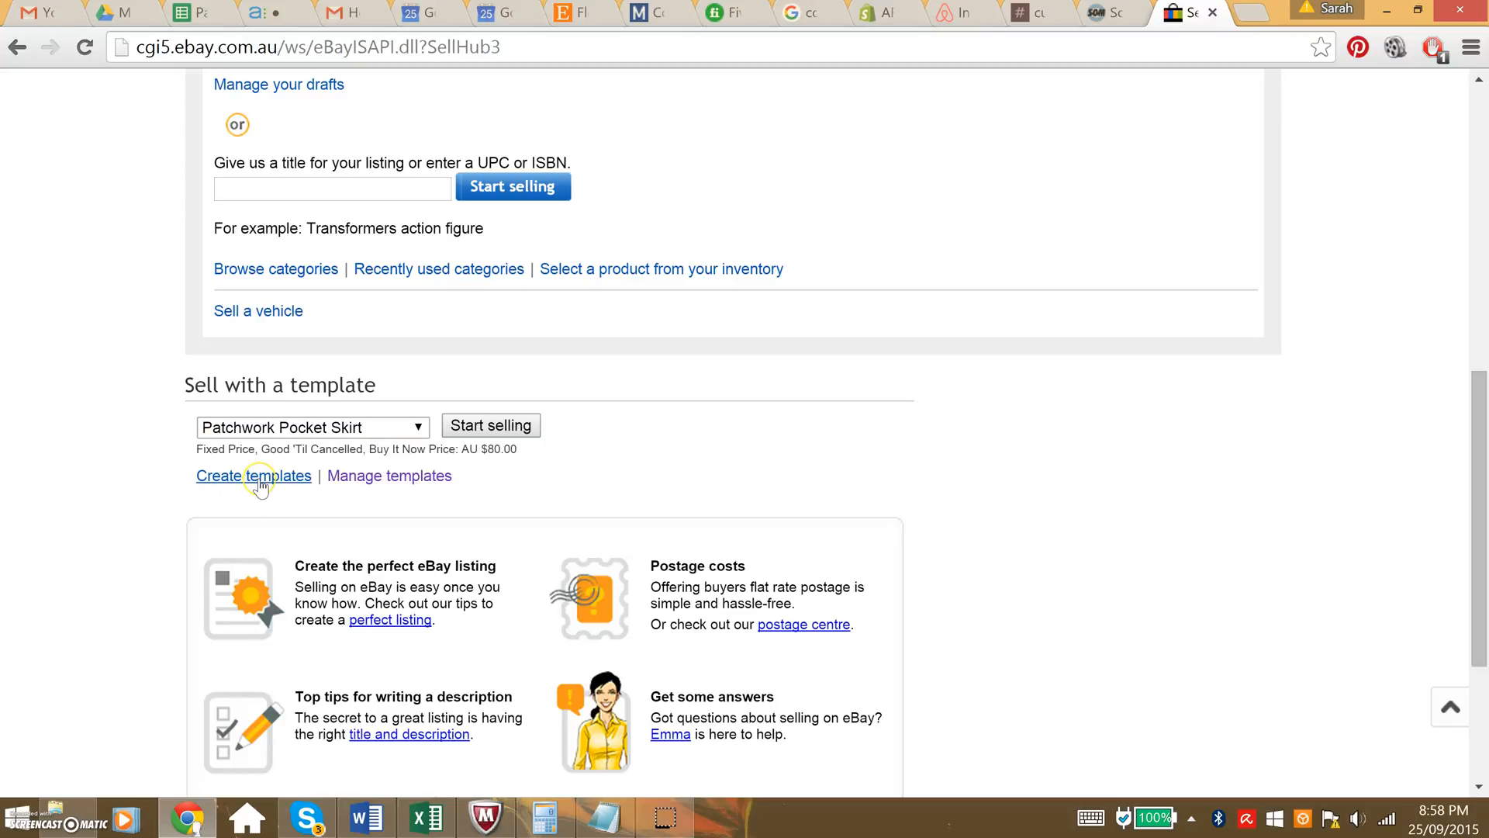
# Open the Patchwork Pocket Skirt template for editing from the saved listing templates.
pyautogui.click(370, 484)
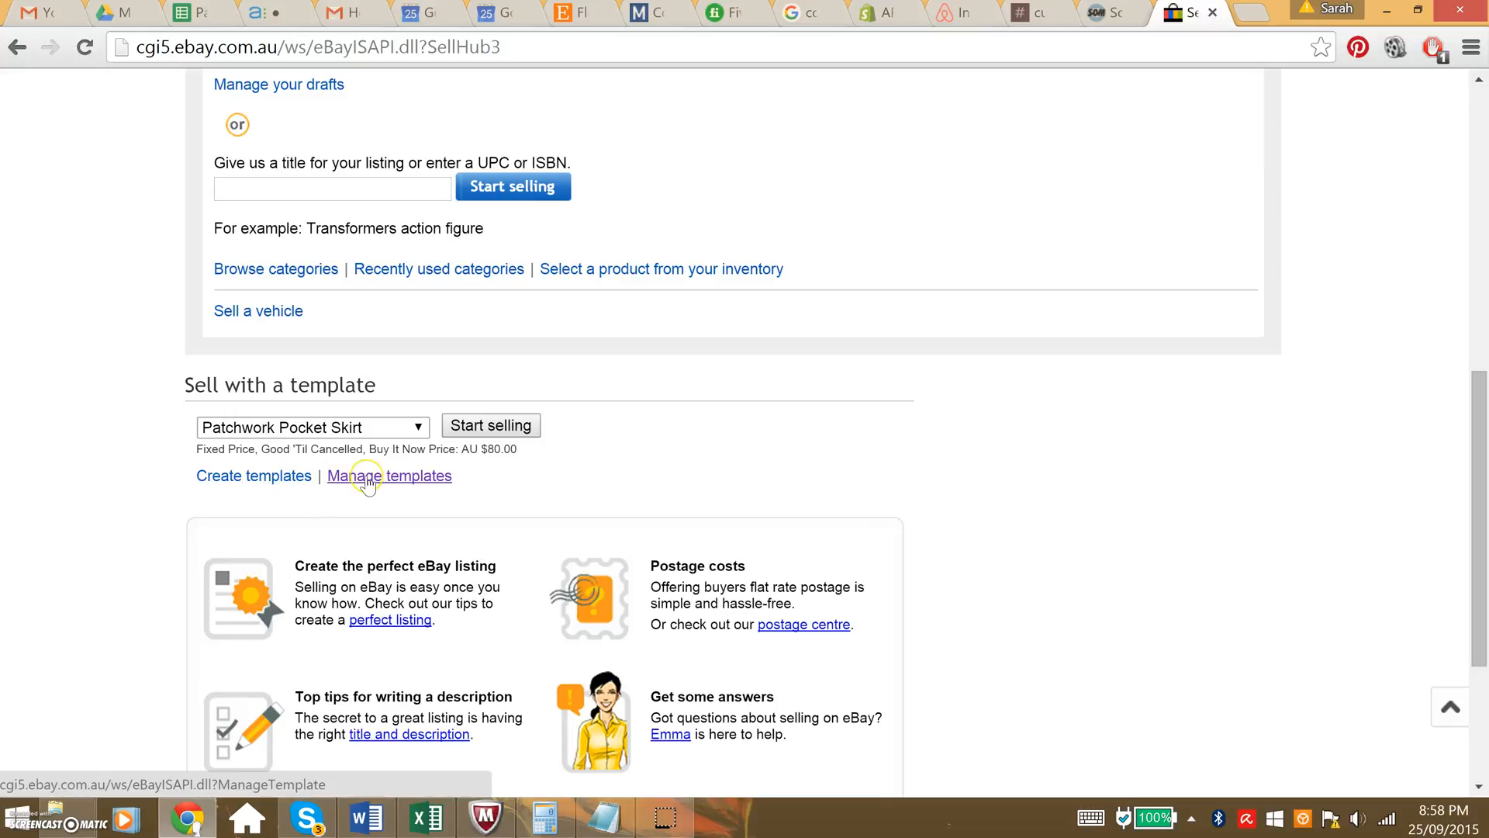
pyautogui.click(369, 483)
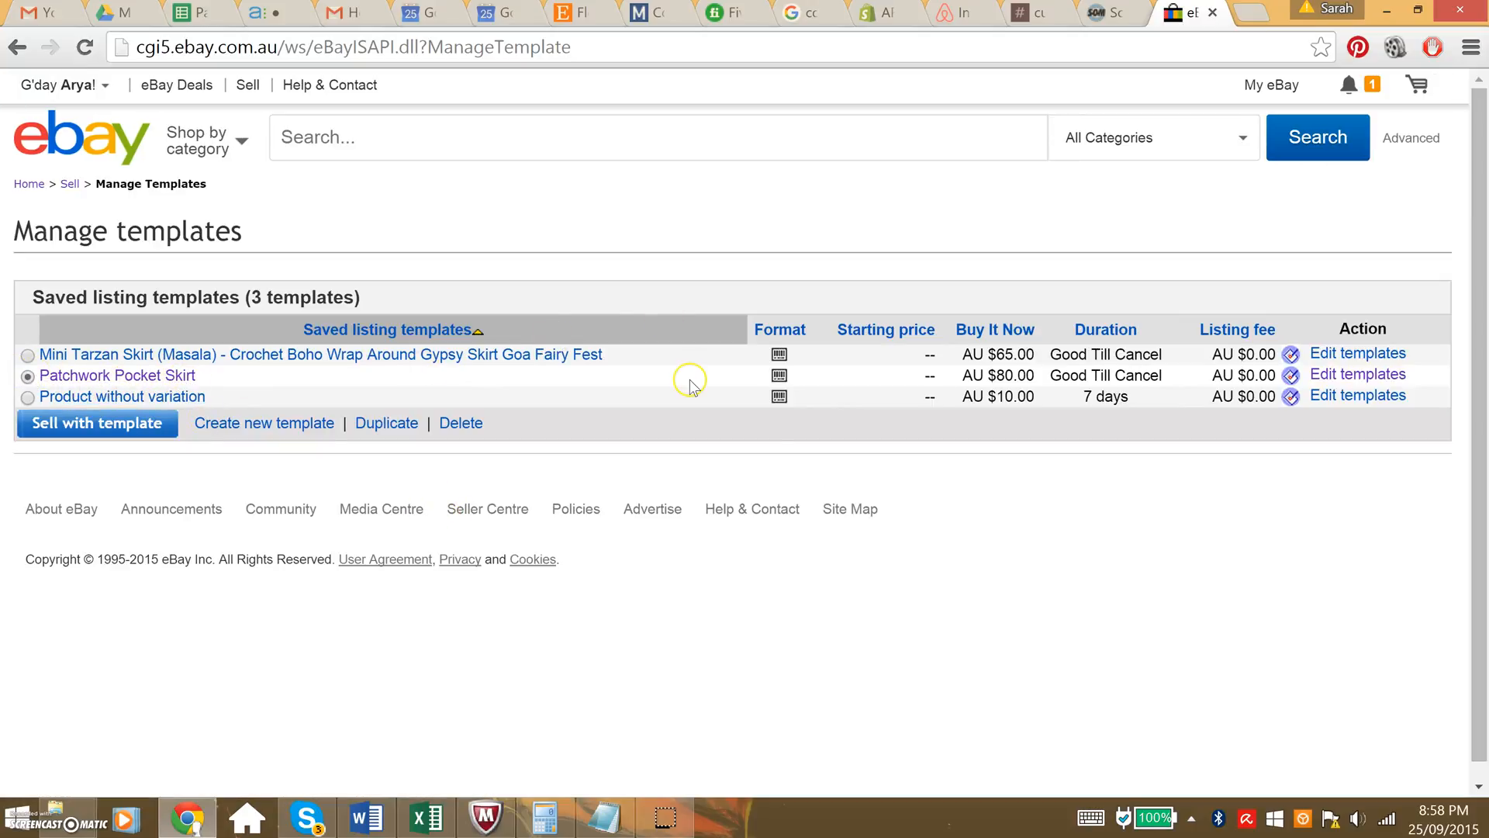
pyautogui.click(1335, 378)
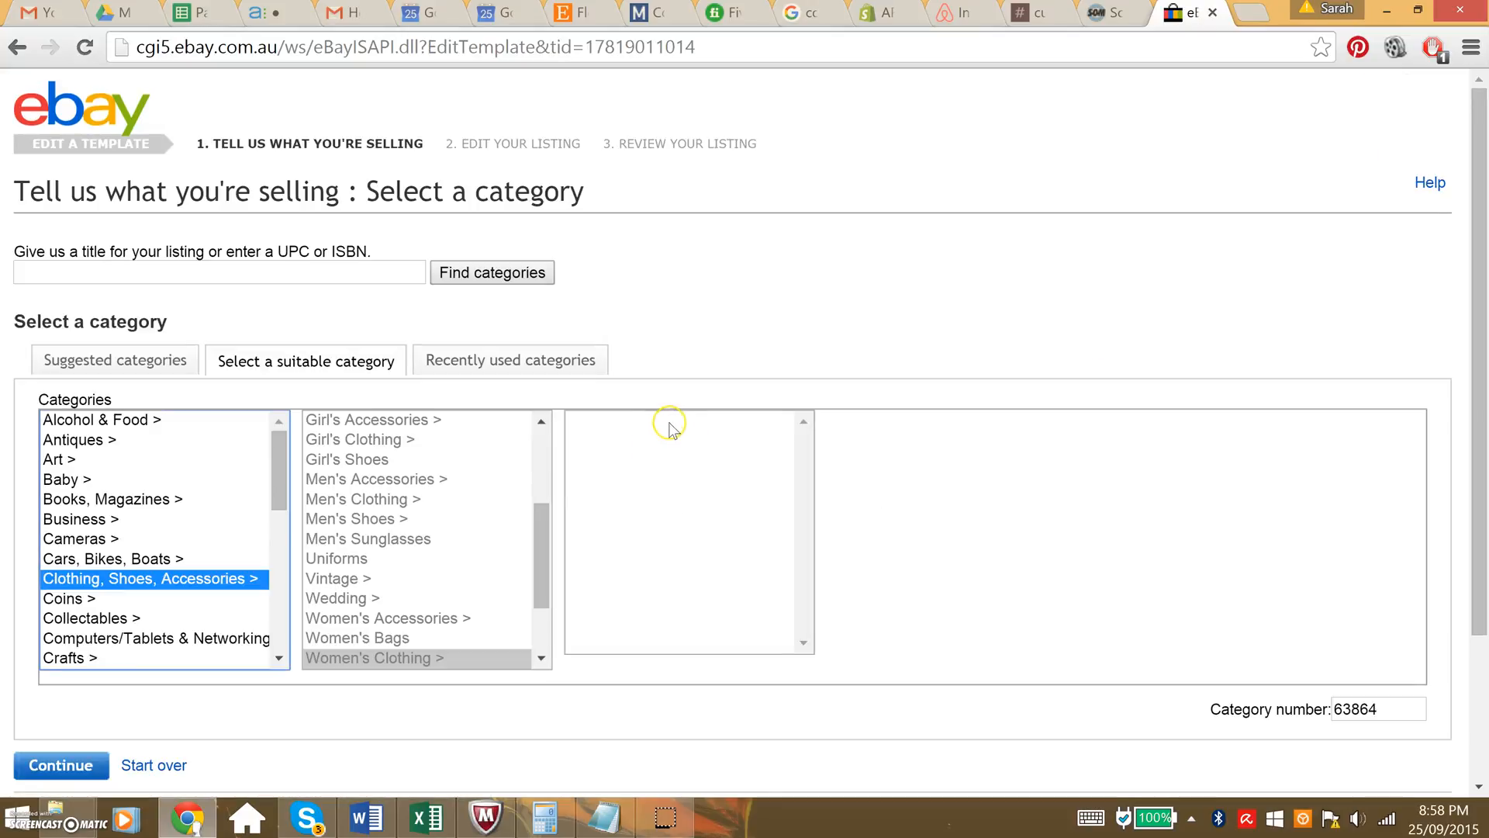
# Keep the category Clothing, Shoes, Accessories > Women's Clothing > Skirts and continue to the listing details.
pyautogui.scroll(-3, 647, 465)
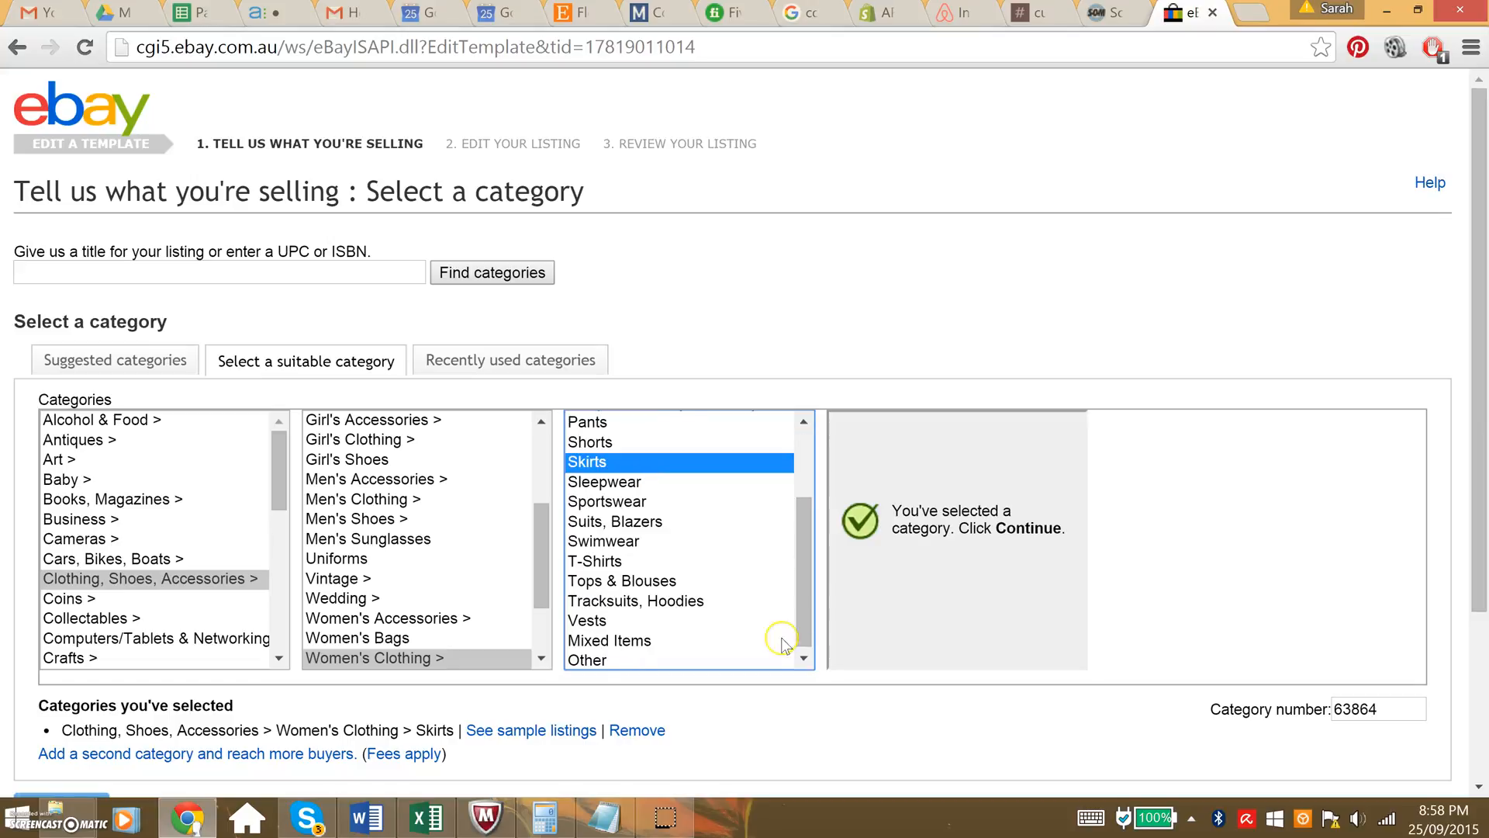
pyautogui.scroll(-3, 979, 547)
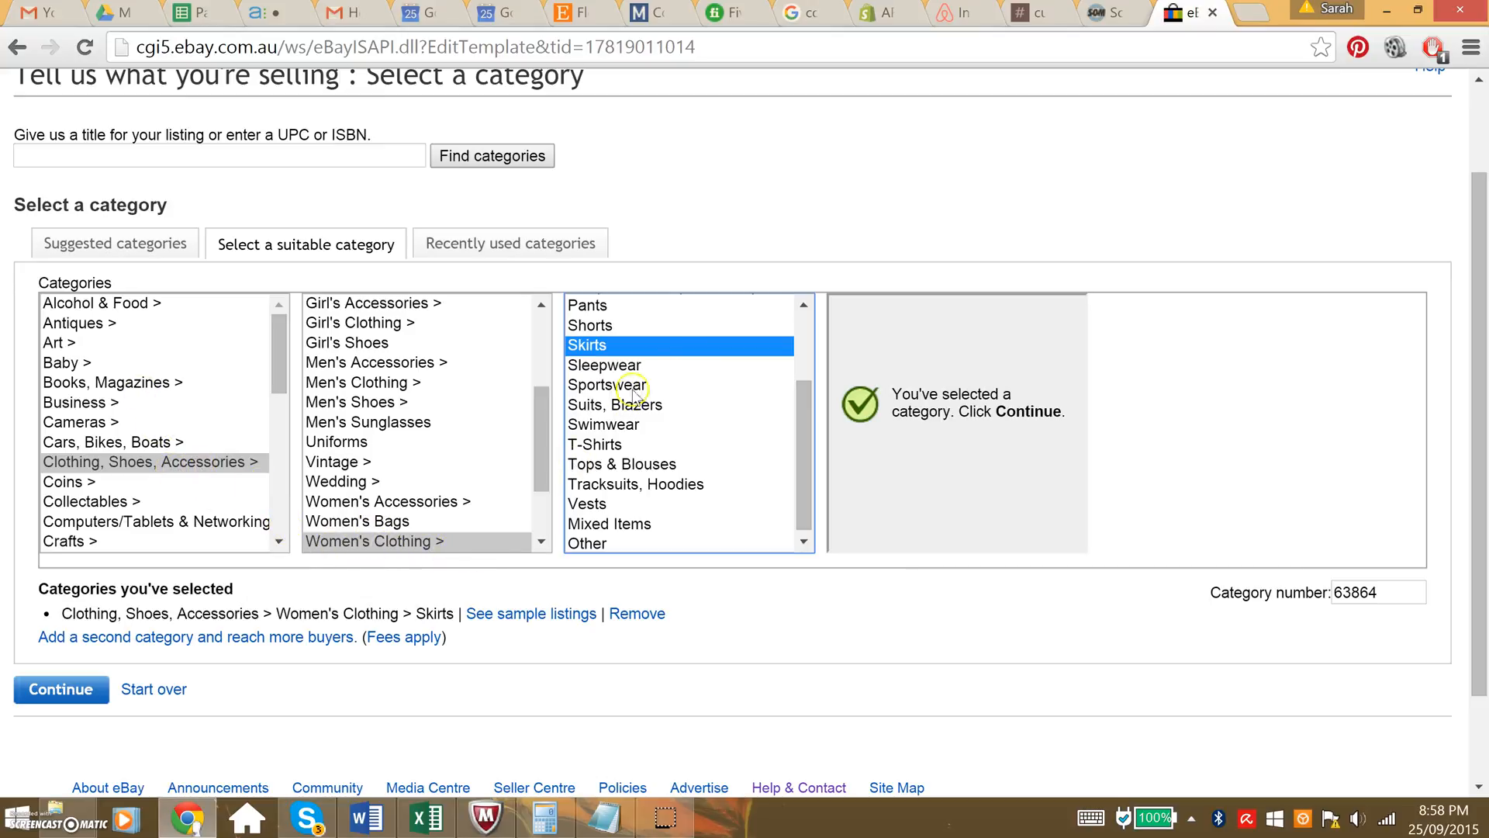
pyautogui.click(57, 684)
pyautogui.click(54, 692)
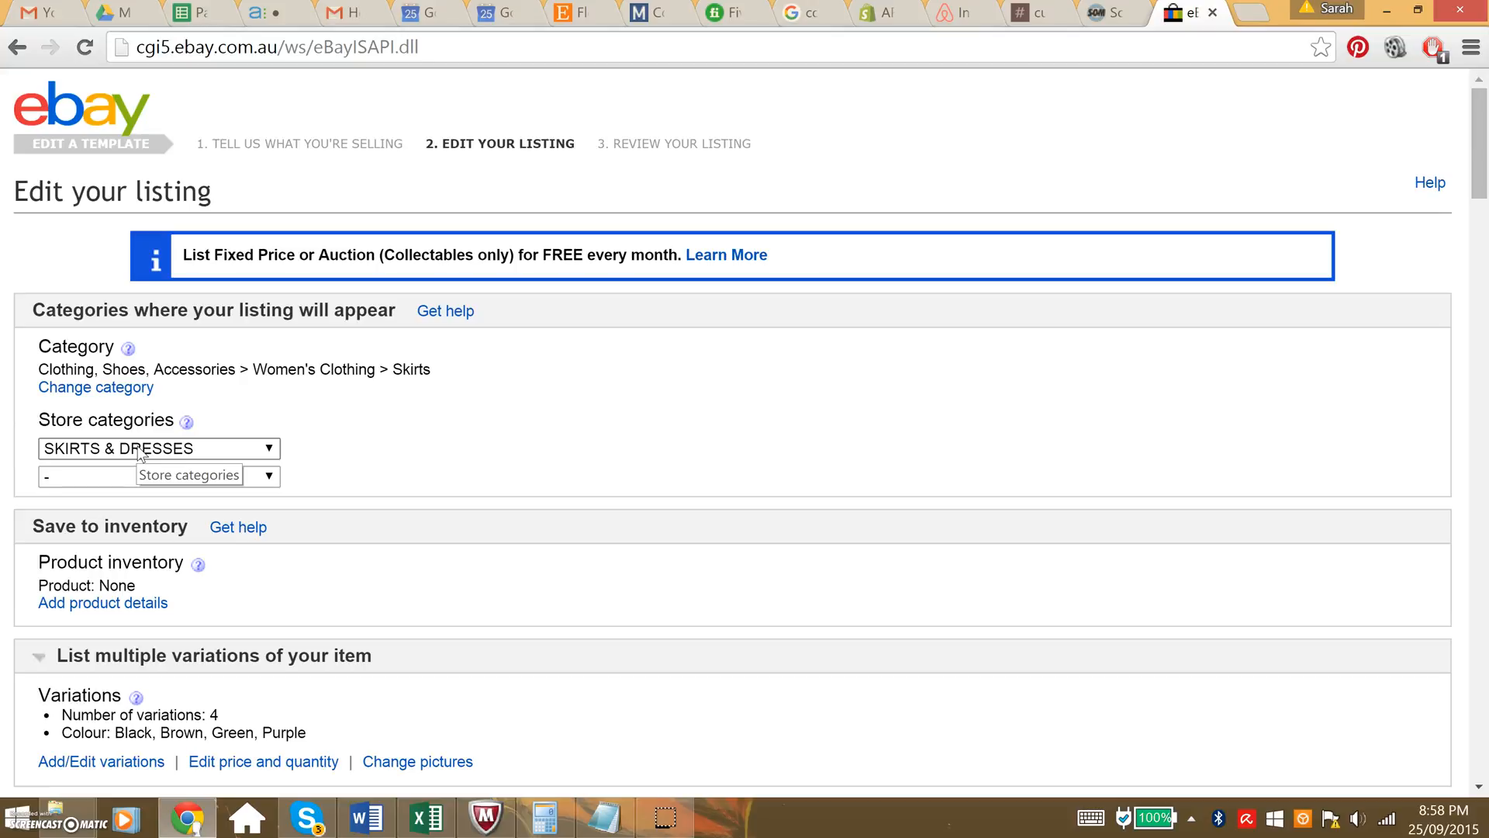
# Review the template's store category options, variations, title, condition and photos.
pyautogui.click(138, 450)
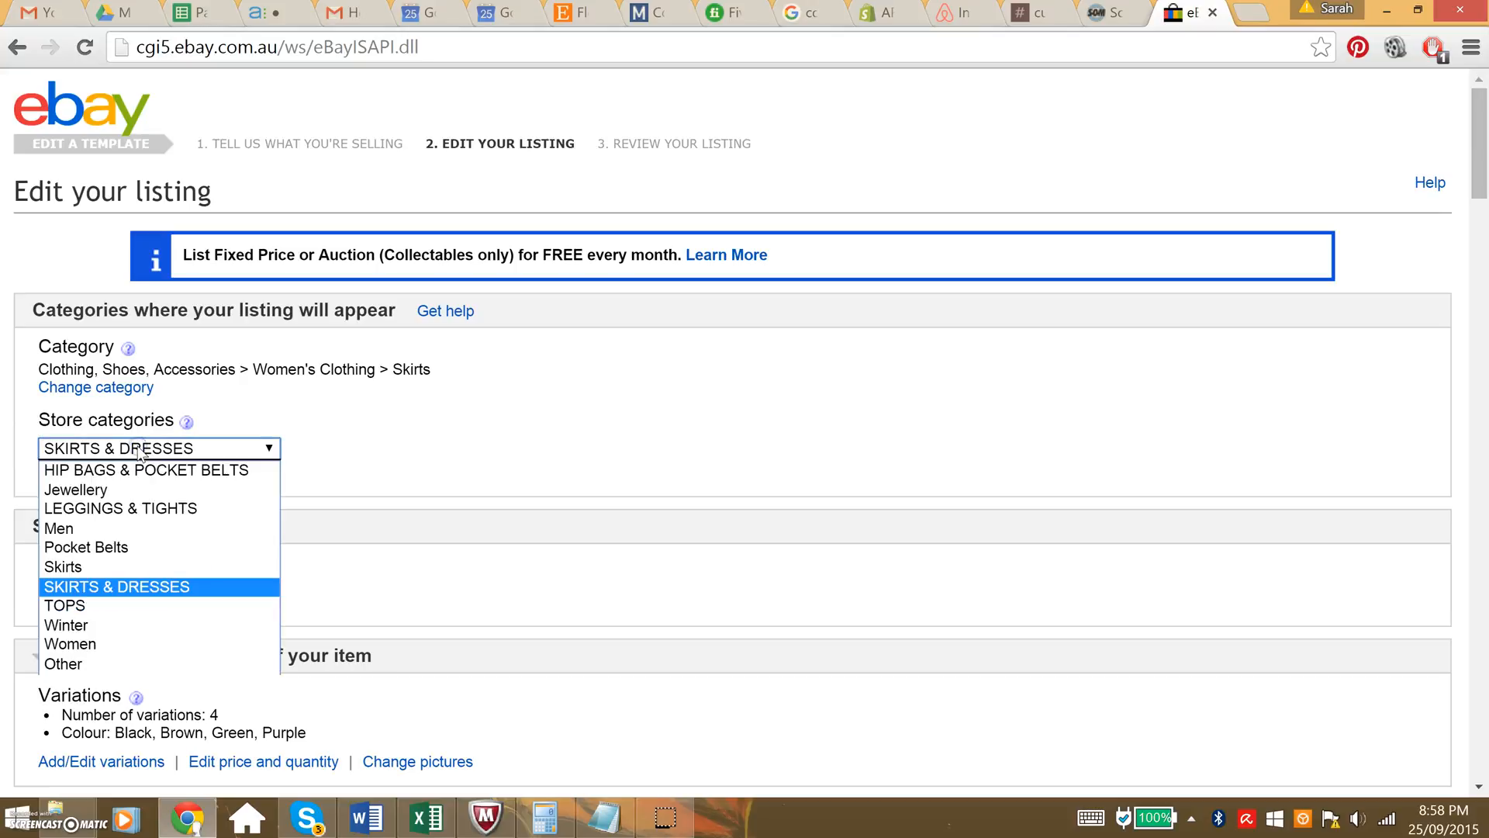
pyautogui.click(138, 450)
pyautogui.scroll(-3, 445, 518)
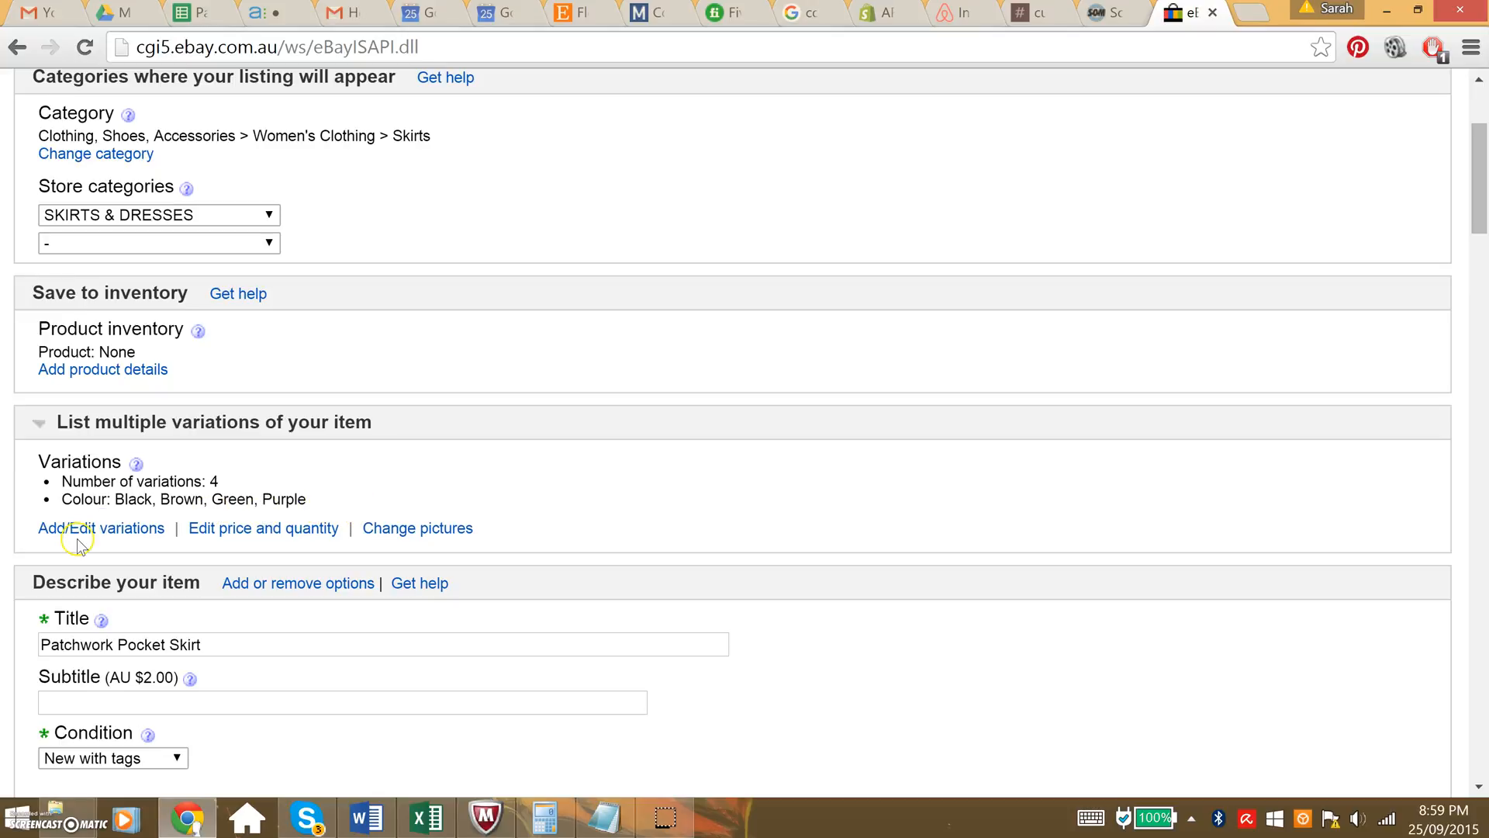
pyautogui.scroll(-1, 78, 543)
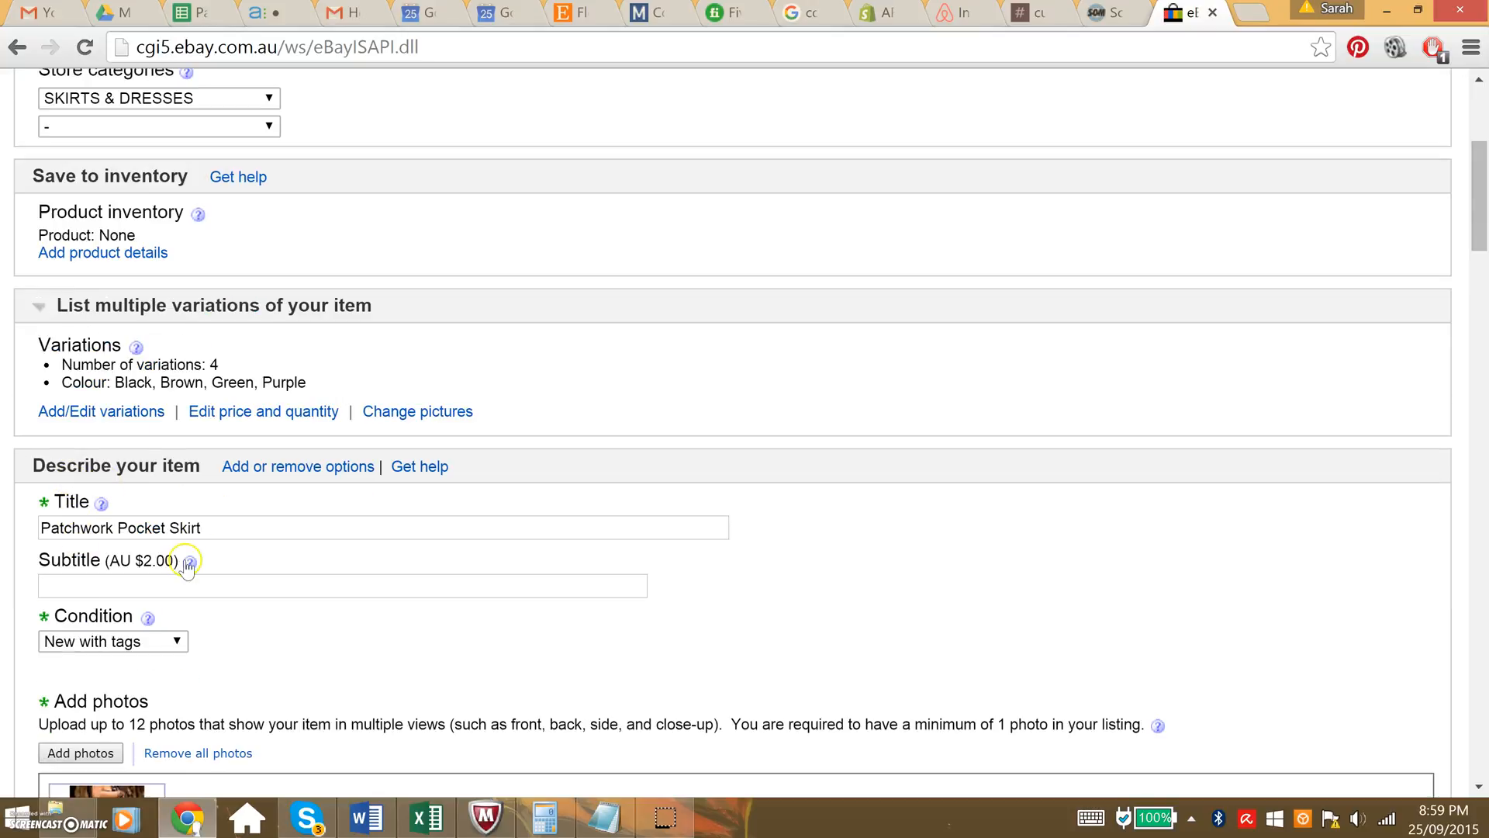
pyautogui.moveTo(232, 528); pyautogui.dragTo(73, 527)
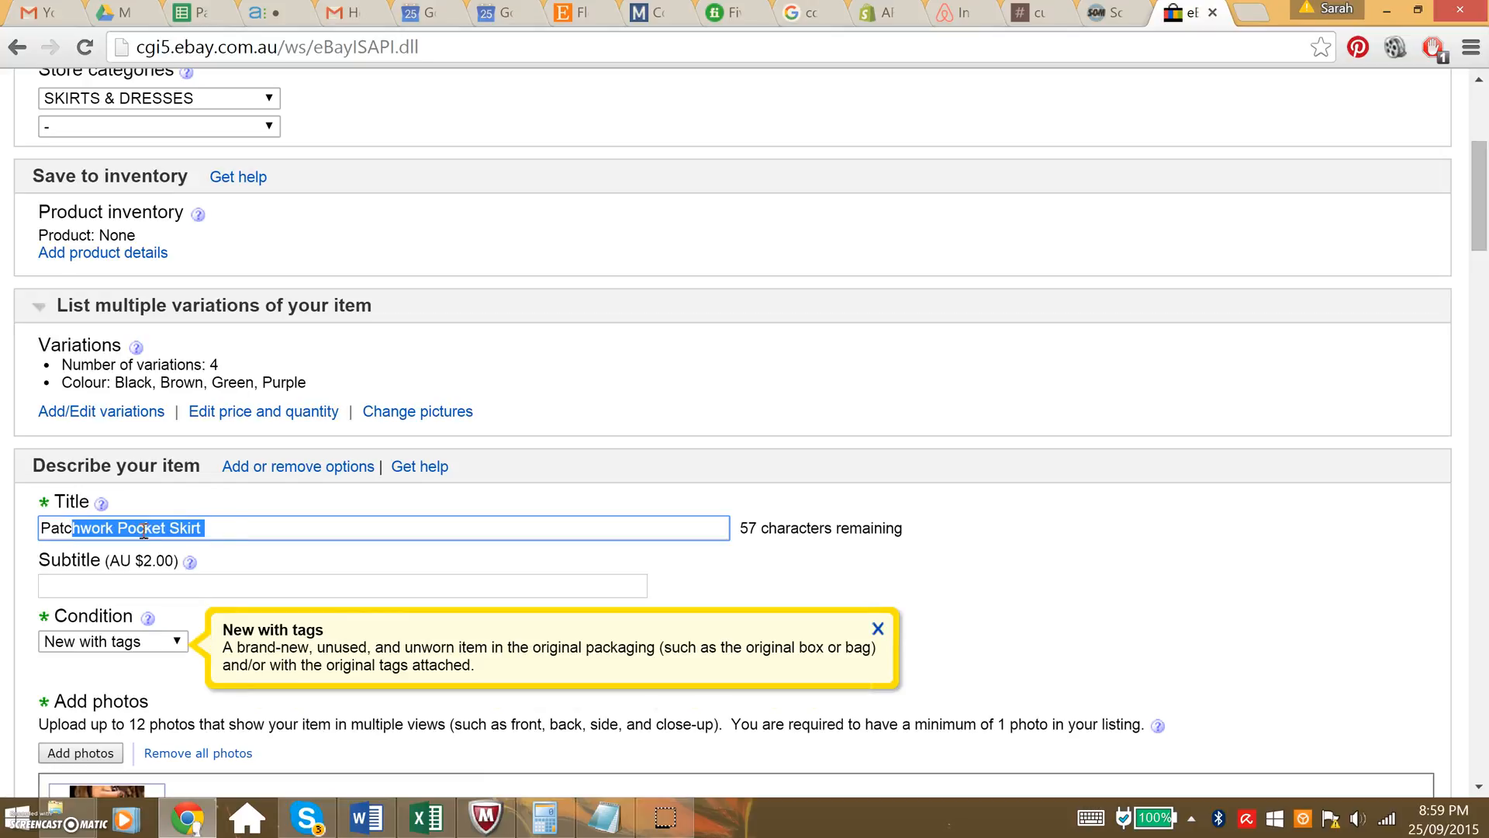
pyautogui.click(224, 528)
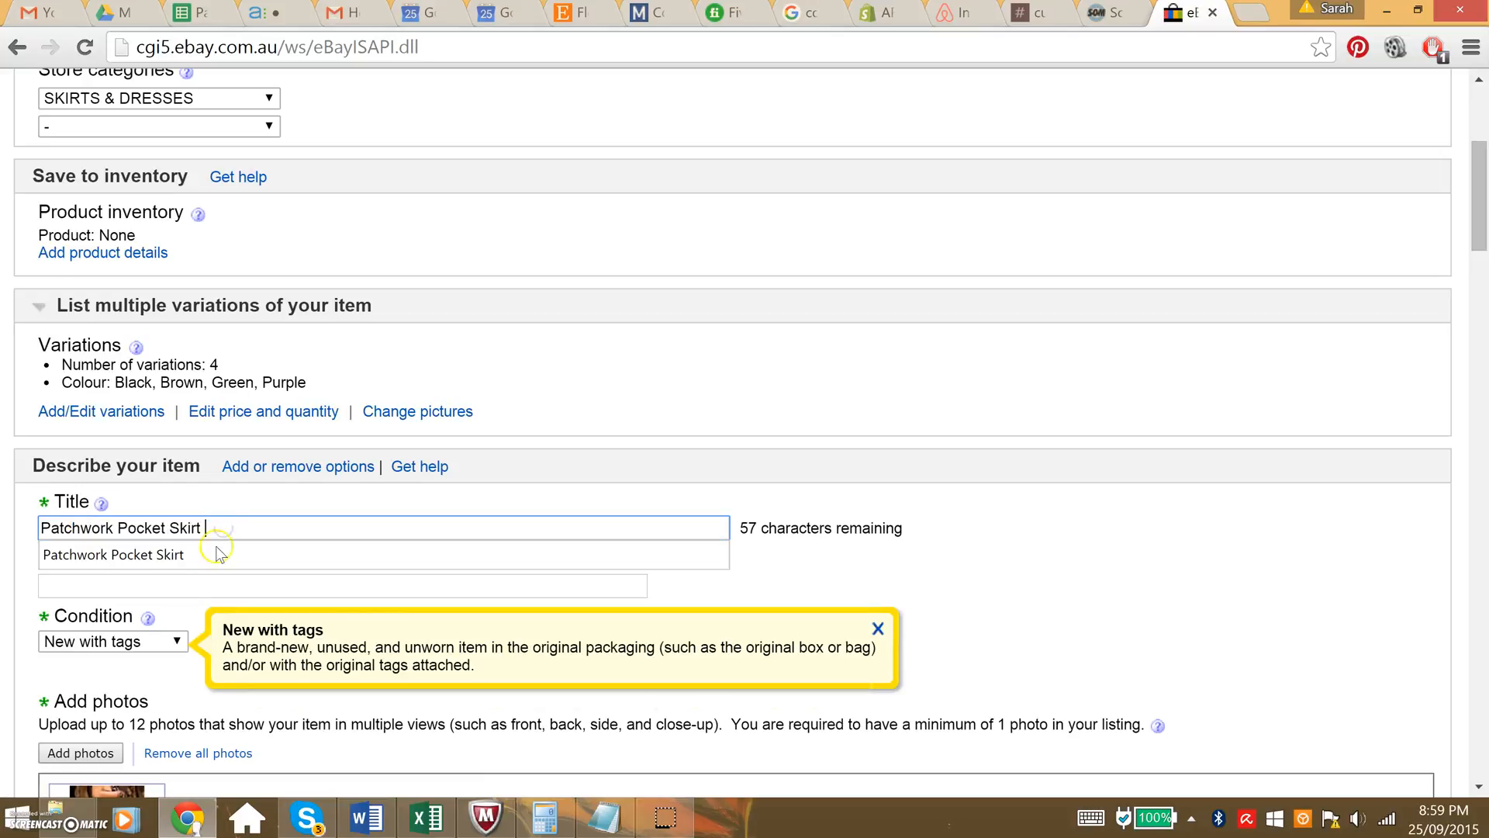
pyautogui.click(24, 608)
pyautogui.scroll(-3, 114, 647)
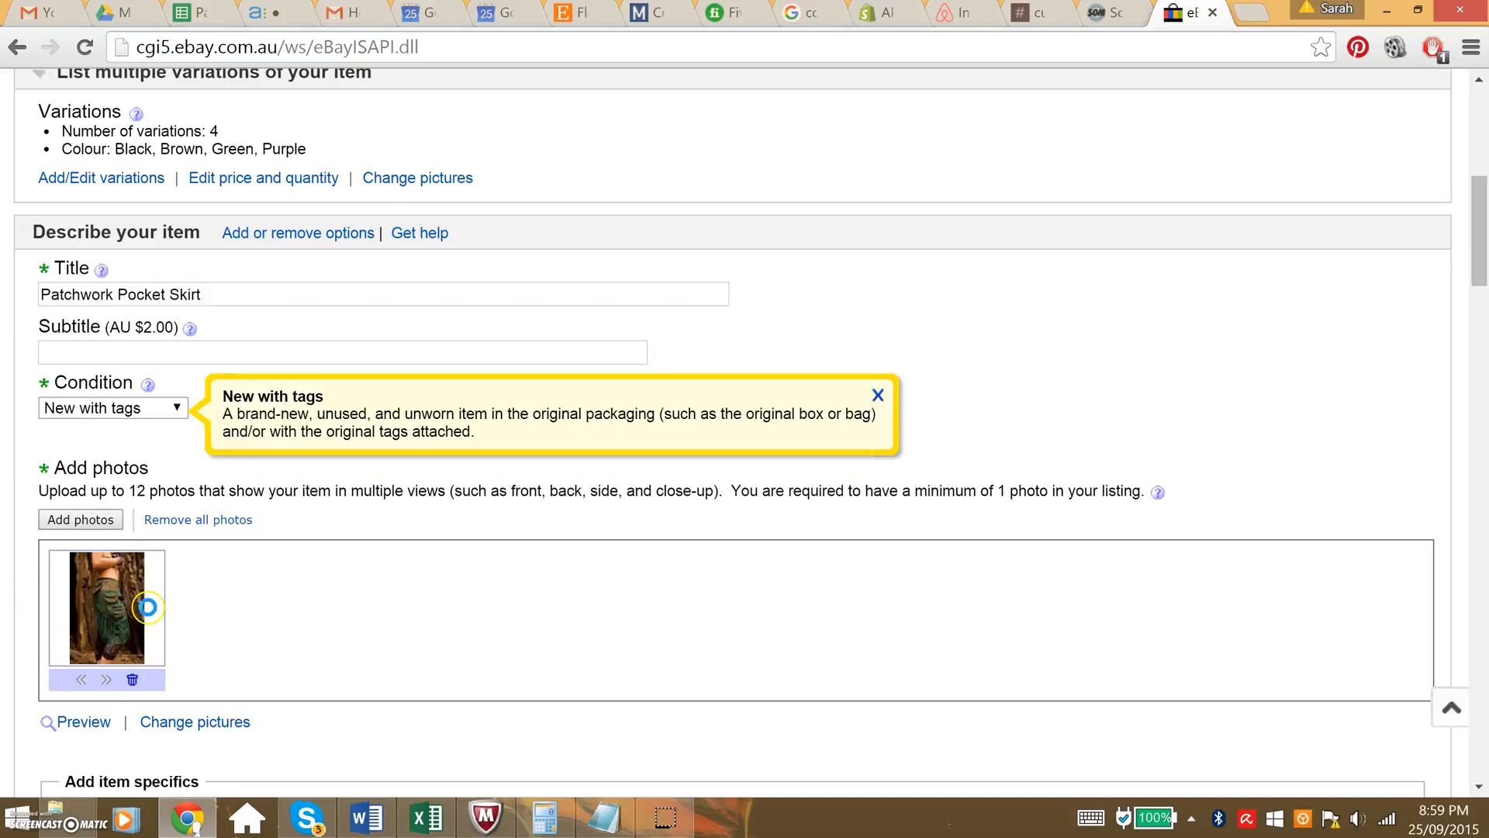
pyautogui.scroll(-2, 147, 607)
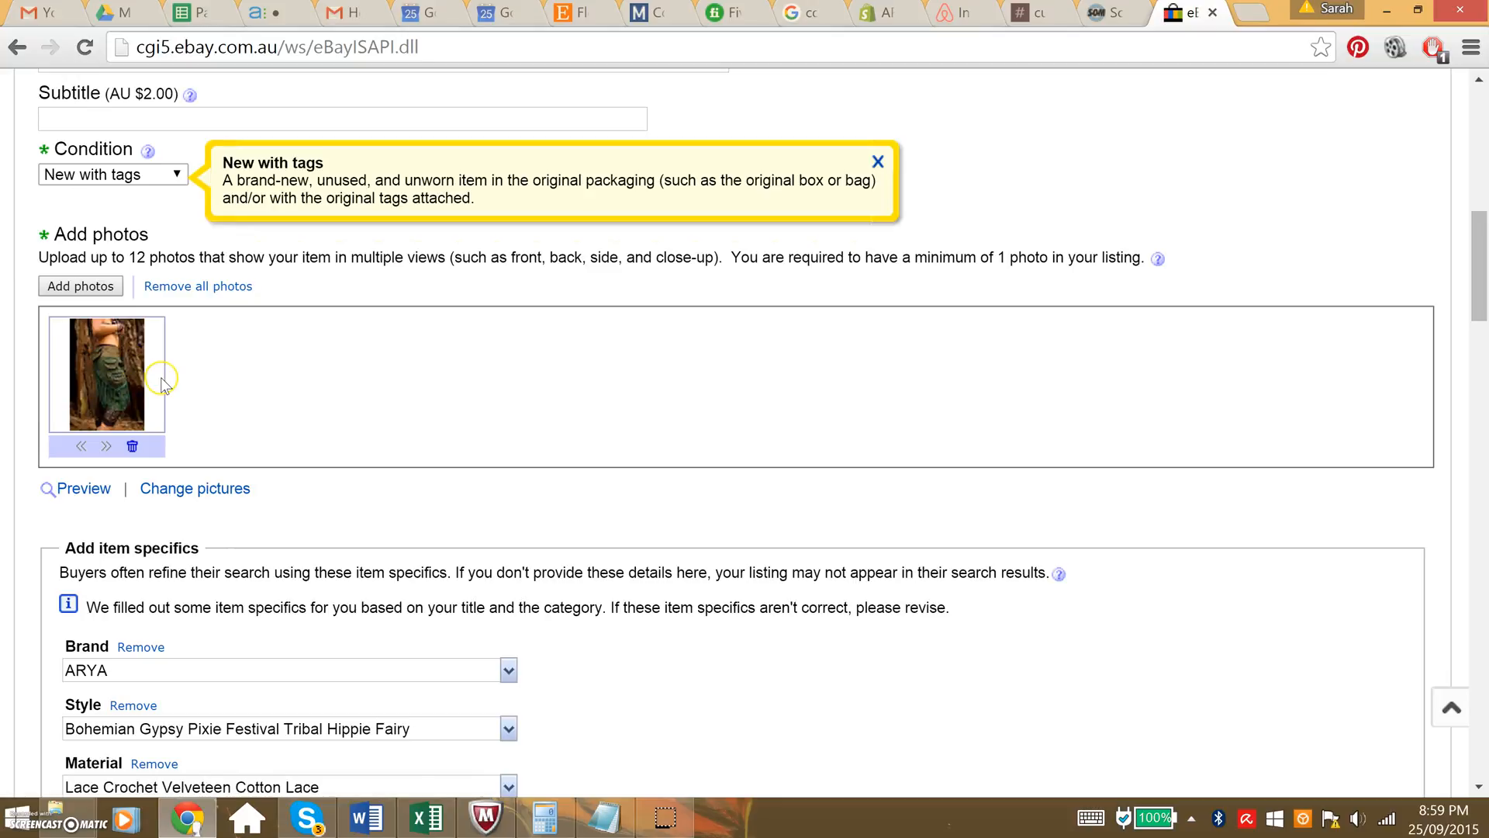
pyautogui.scroll(-1, 259, 442)
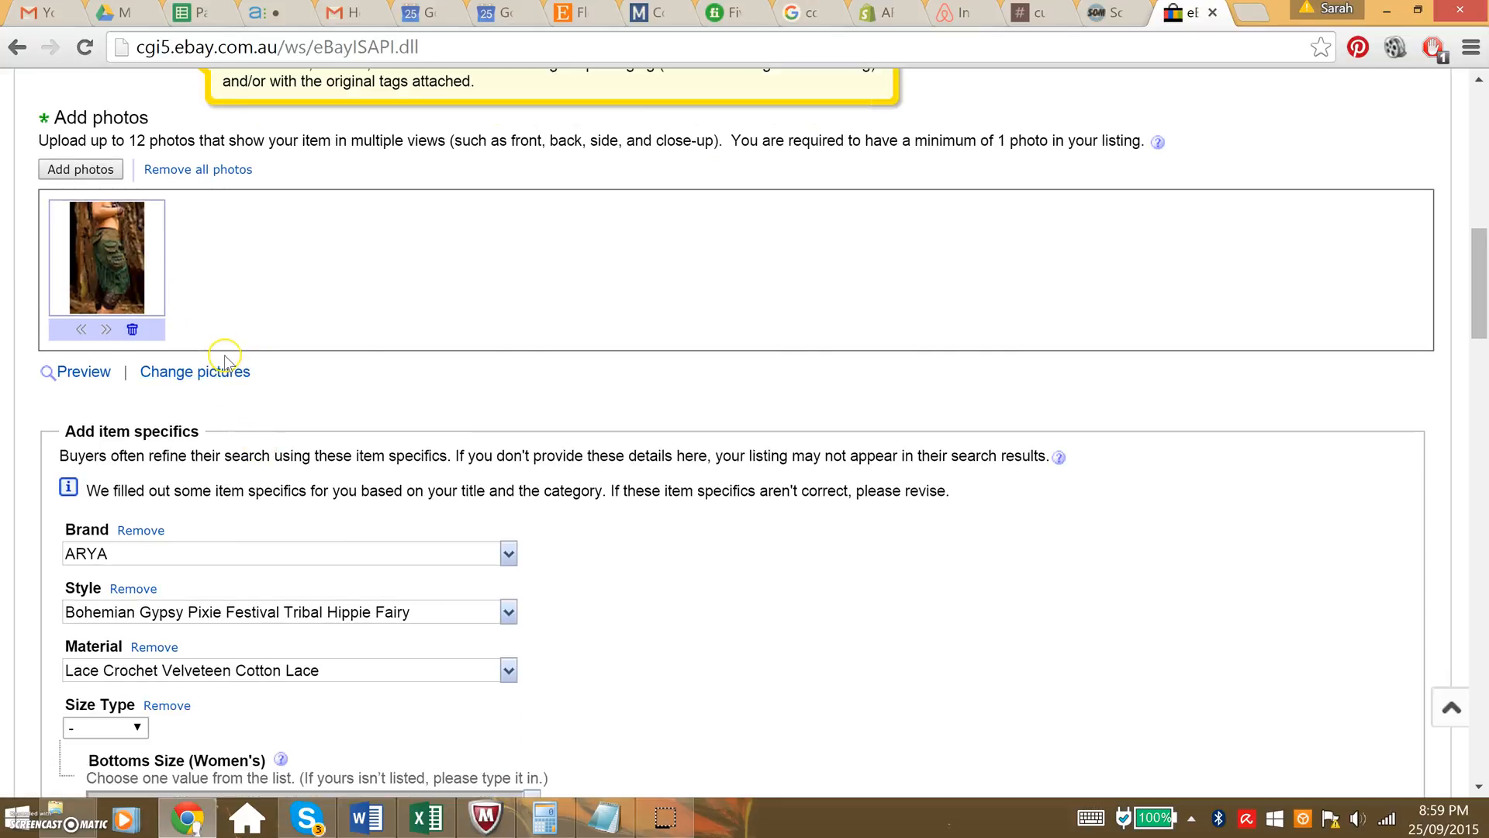
pyautogui.scroll(1, 230, 351)
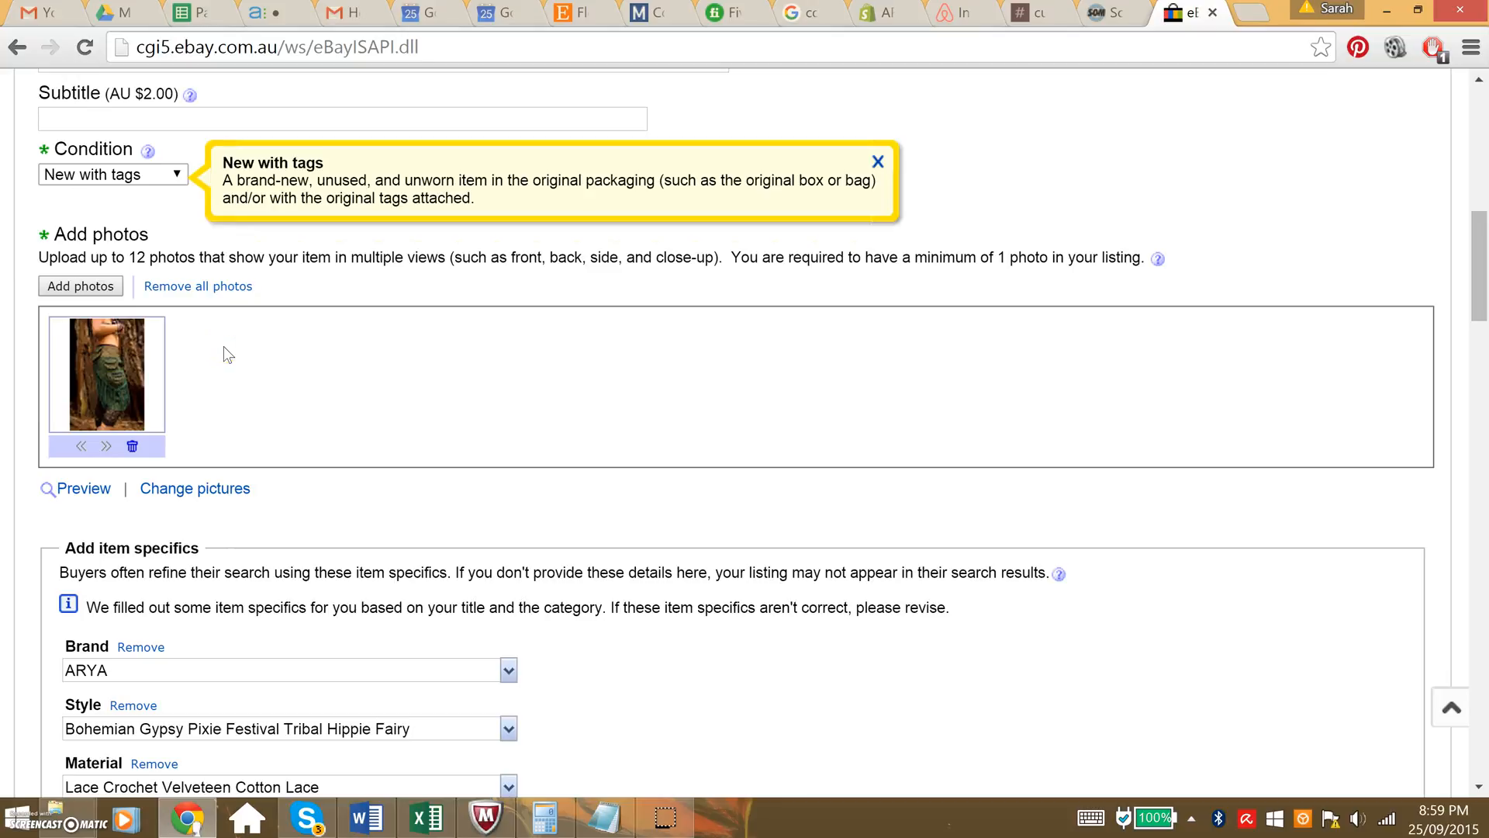
pyautogui.click(184, 416)
pyautogui.scroll(-3, 187, 422)
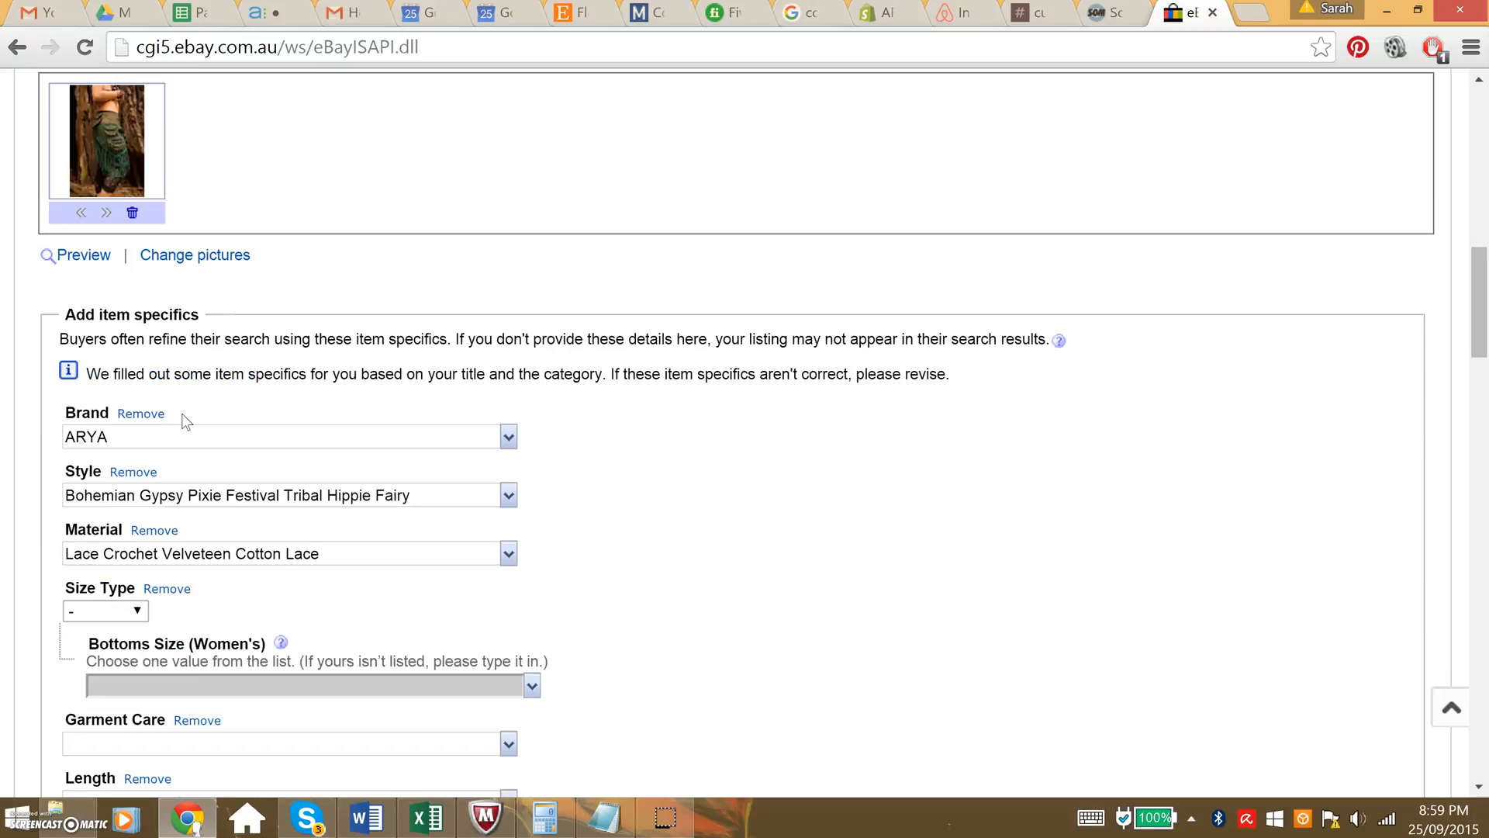
# Examine the Style and Material entries in the item specifics.
pyautogui.click(161, 478)
pyautogui.click(170, 488)
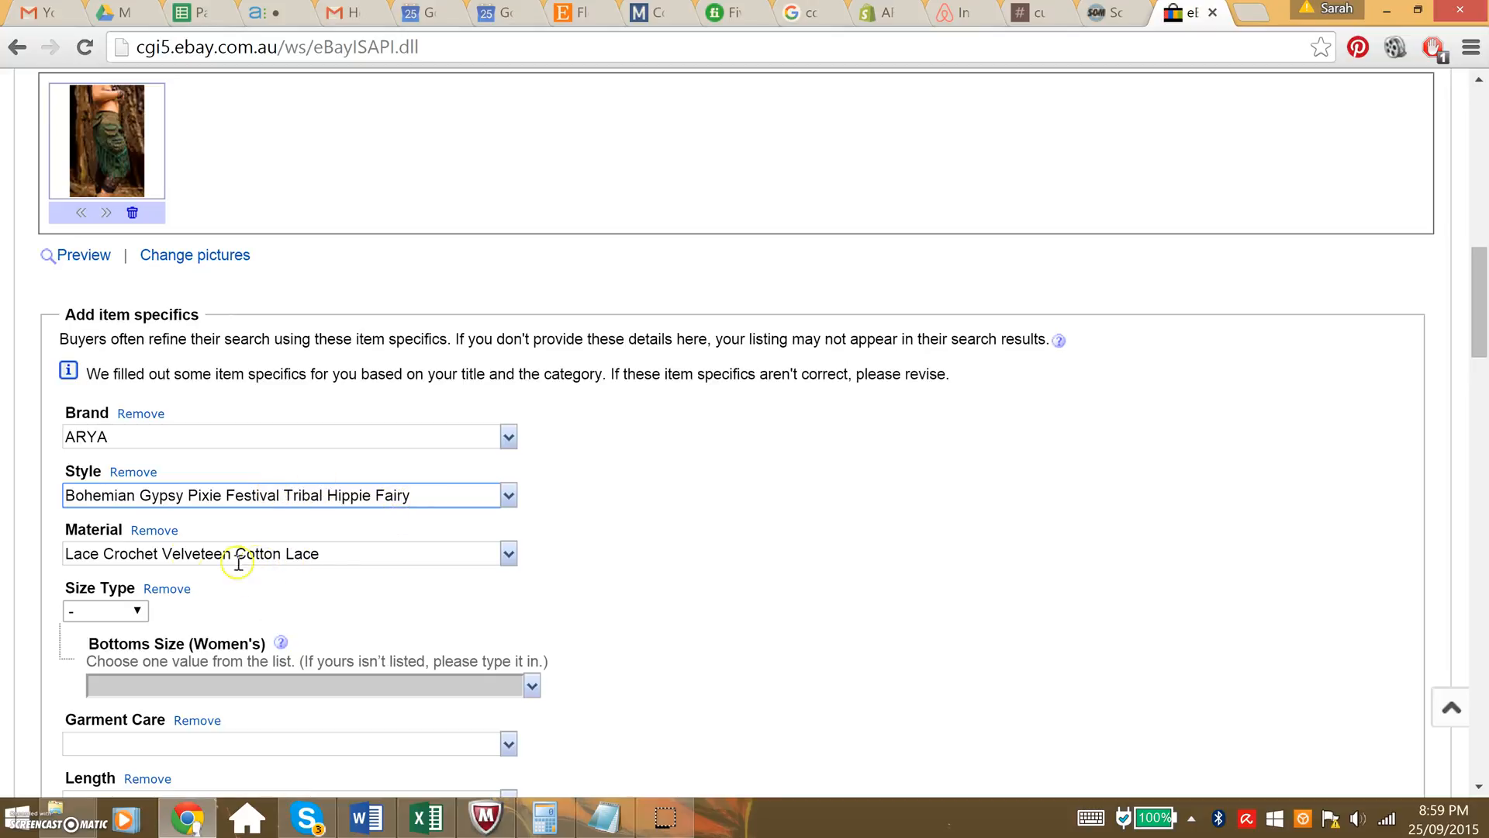
pyautogui.moveTo(318, 558); pyautogui.dragTo(63, 555)
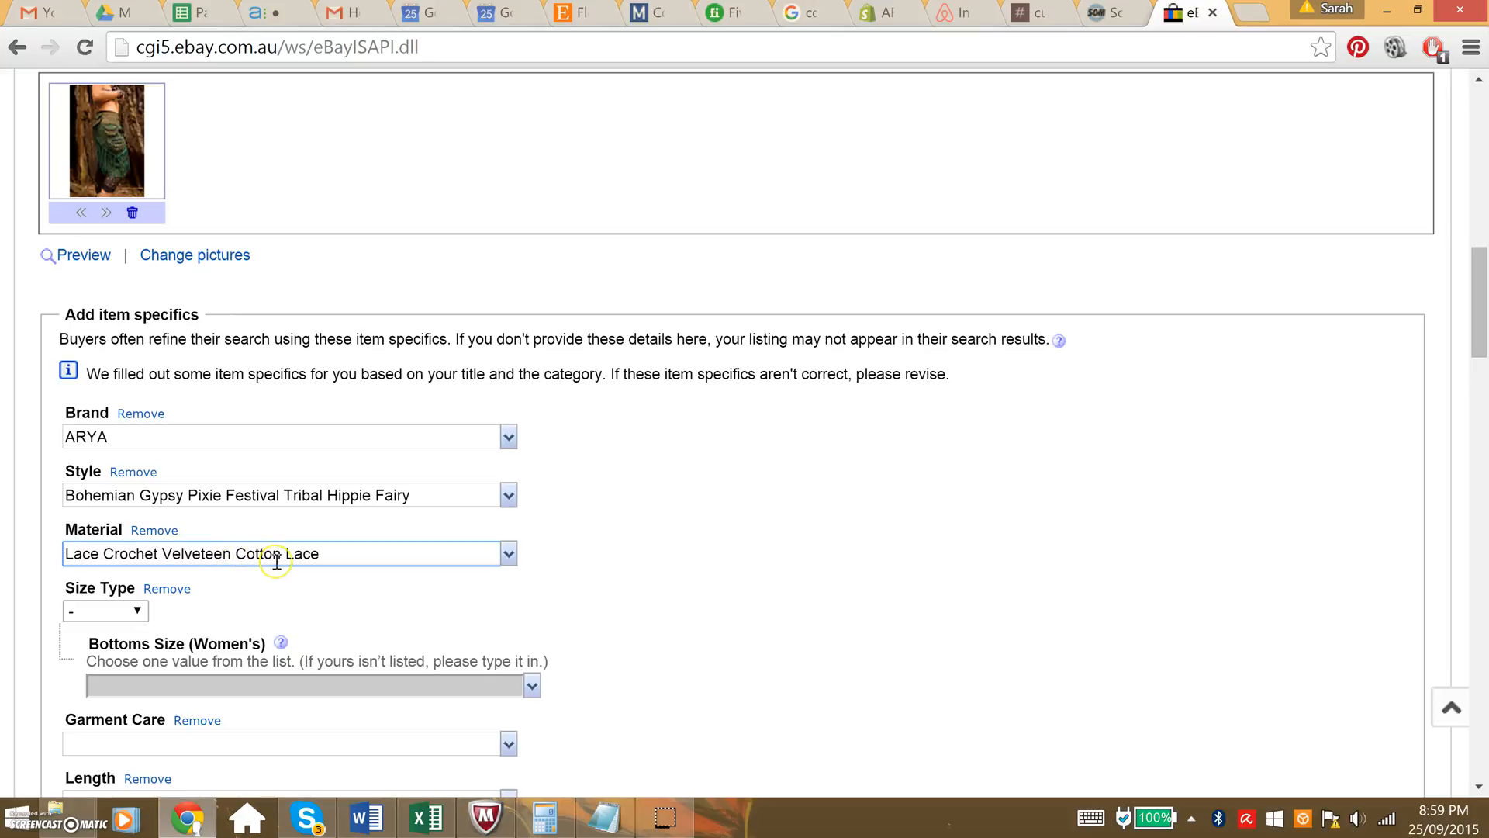
pyautogui.click(317, 556)
pyautogui.moveTo(319, 556); pyautogui.dragTo(160, 556)
pyautogui.click(232, 557)
pyautogui.click(302, 573)
pyautogui.moveTo(336, 555); pyautogui.dragTo(190, 552)
pyautogui.click(329, 557)
# Remove Bottoms Size (Women's), Garment Care, Length and Pattern from the item specifics.
pyautogui.scroll(-2, 331, 558)
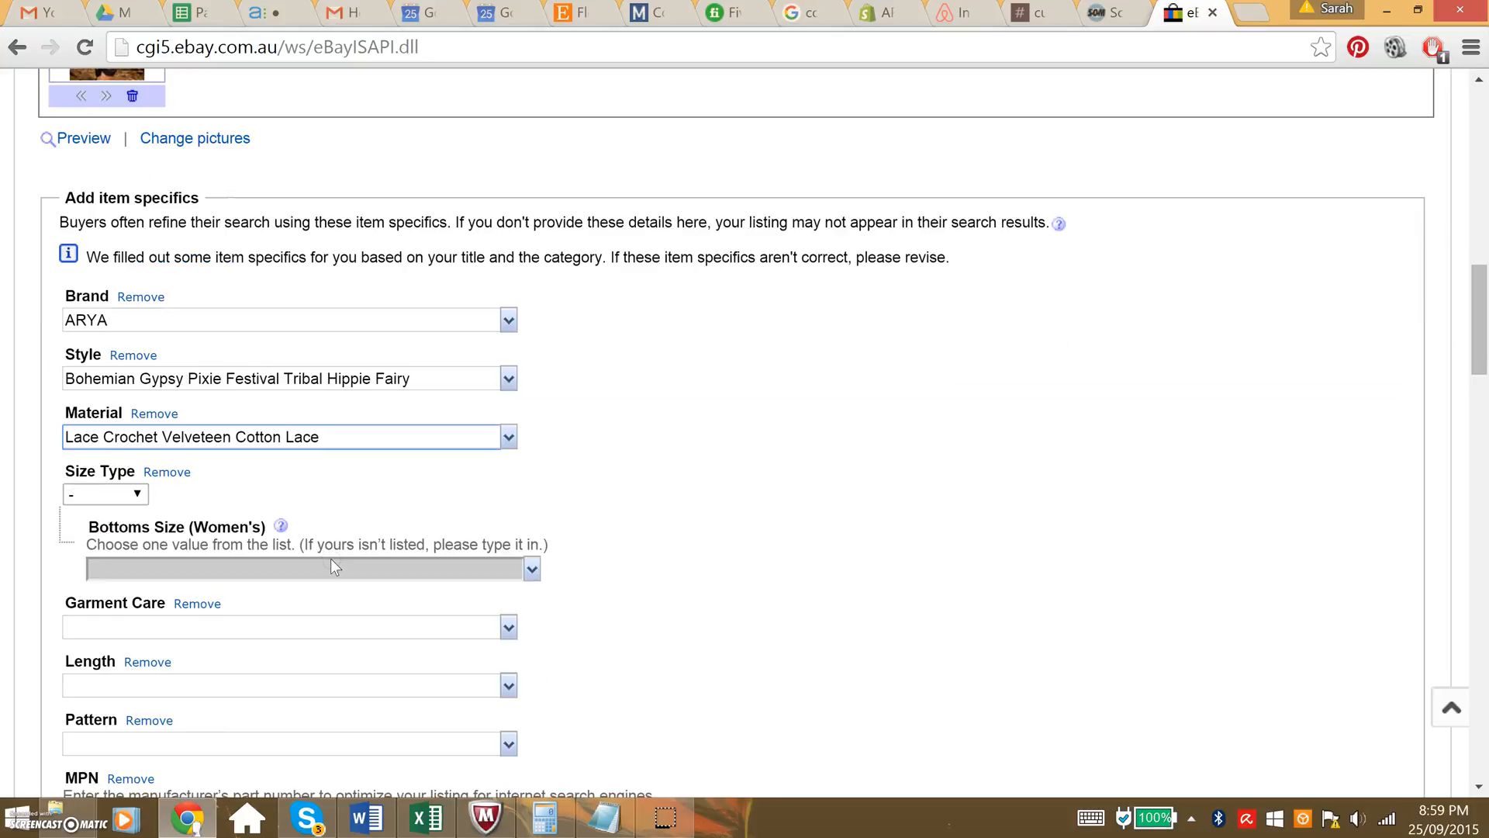
pyautogui.click(169, 475)
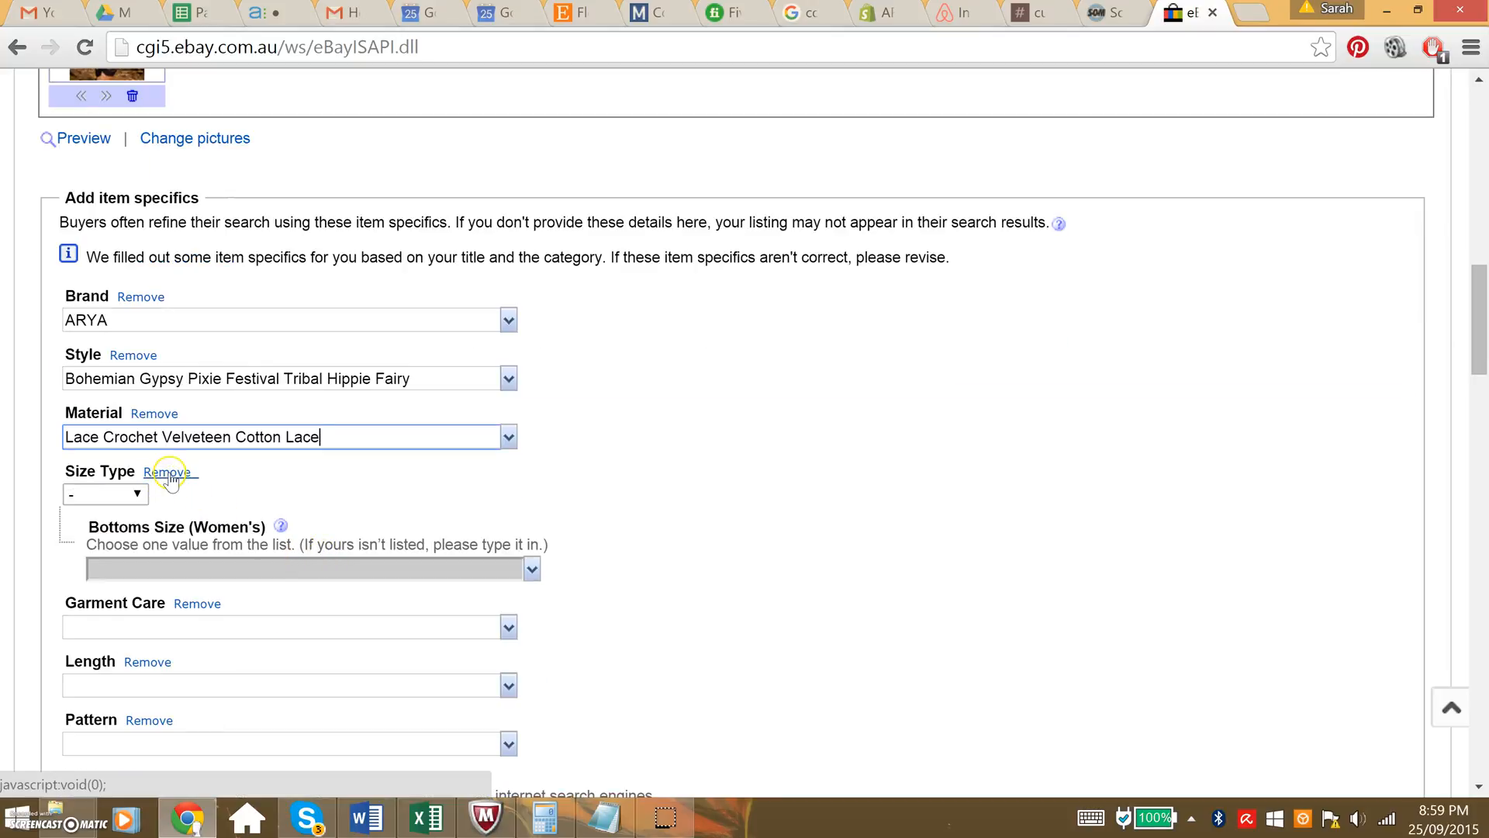
pyautogui.scroll(-2, 170, 465)
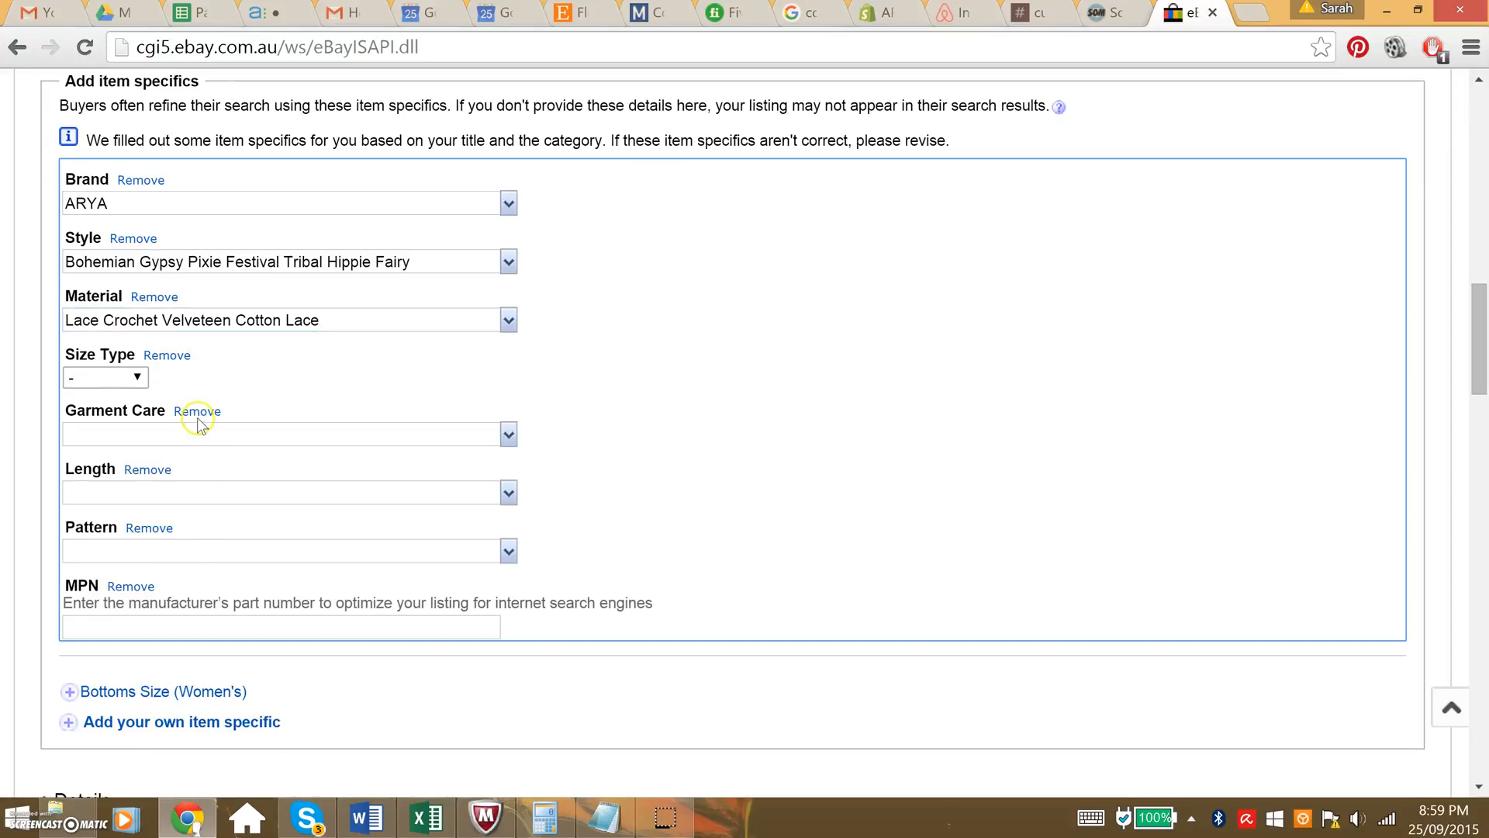
pyautogui.click(194, 412)
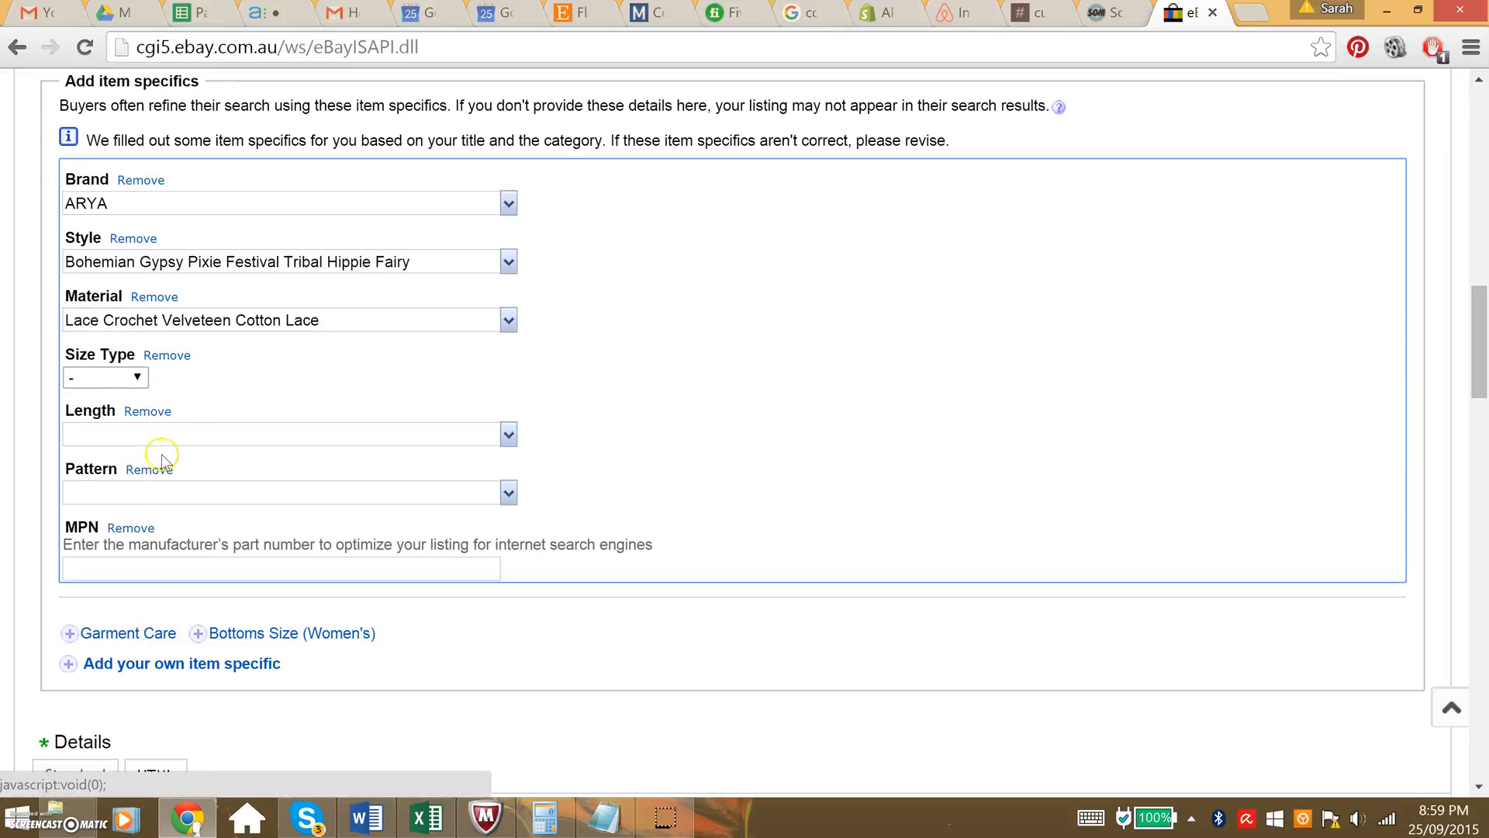
pyautogui.click(151, 412)
pyautogui.click(151, 412)
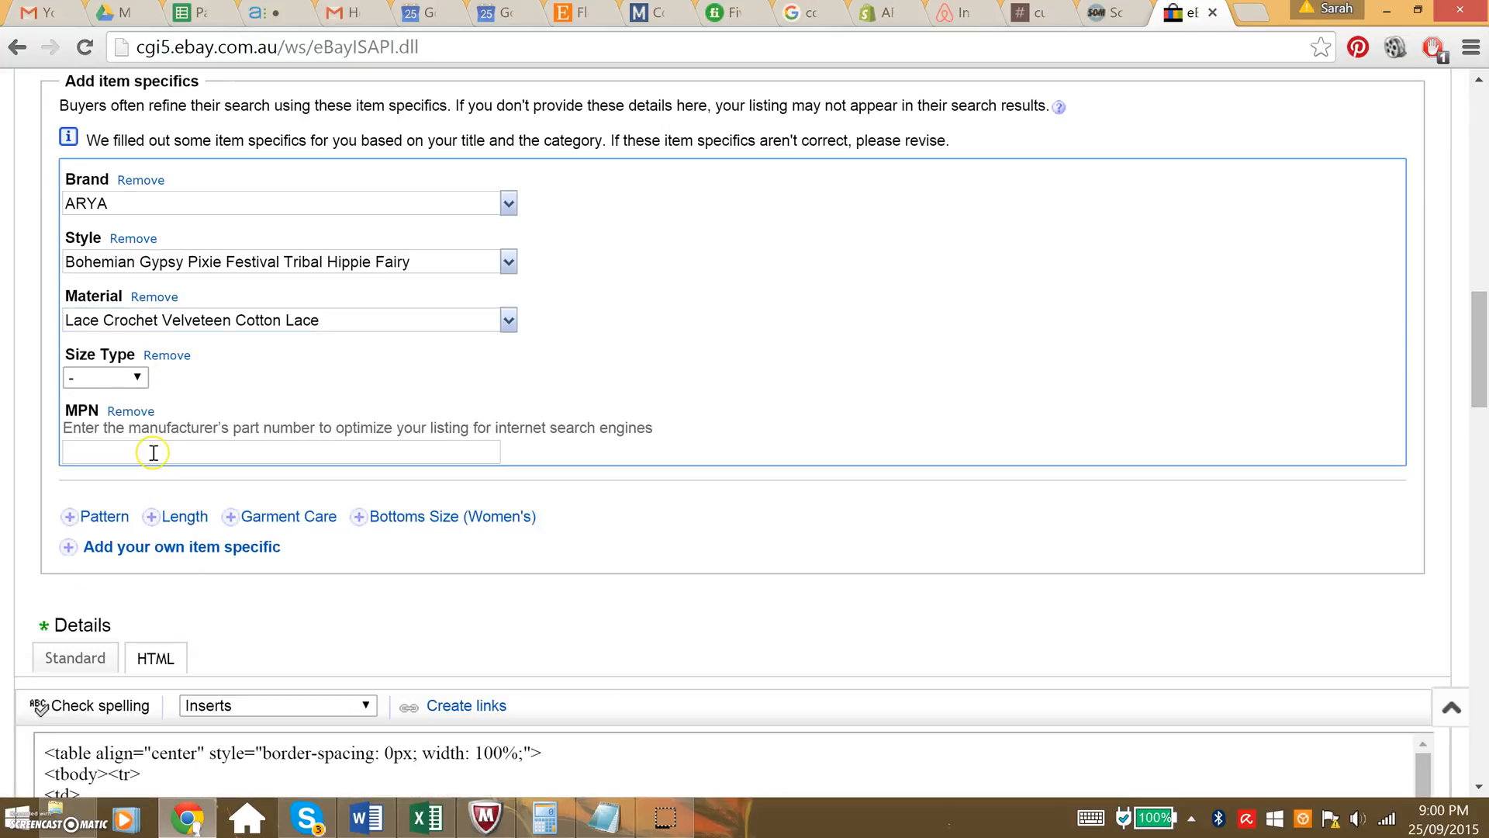
# Remove MPN from the item specifics and try to remove Size Type as well.
pyautogui.click(147, 413)
pyautogui.click(169, 355)
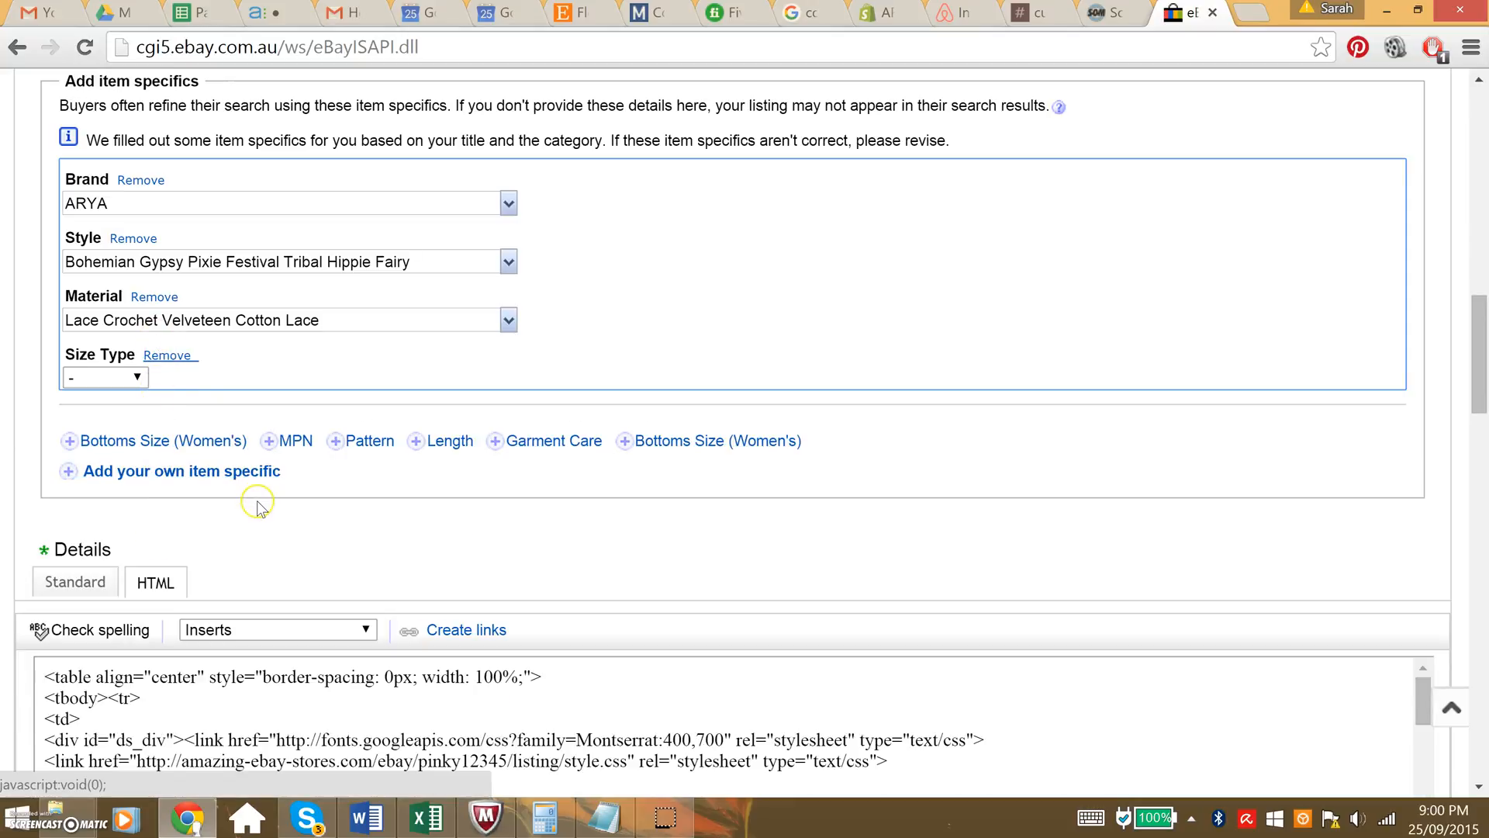
# Examine the HTML source of the listing description, including the store links, product title and description text.
pyautogui.scroll(-2, 257, 500)
pyautogui.click(142, 470)
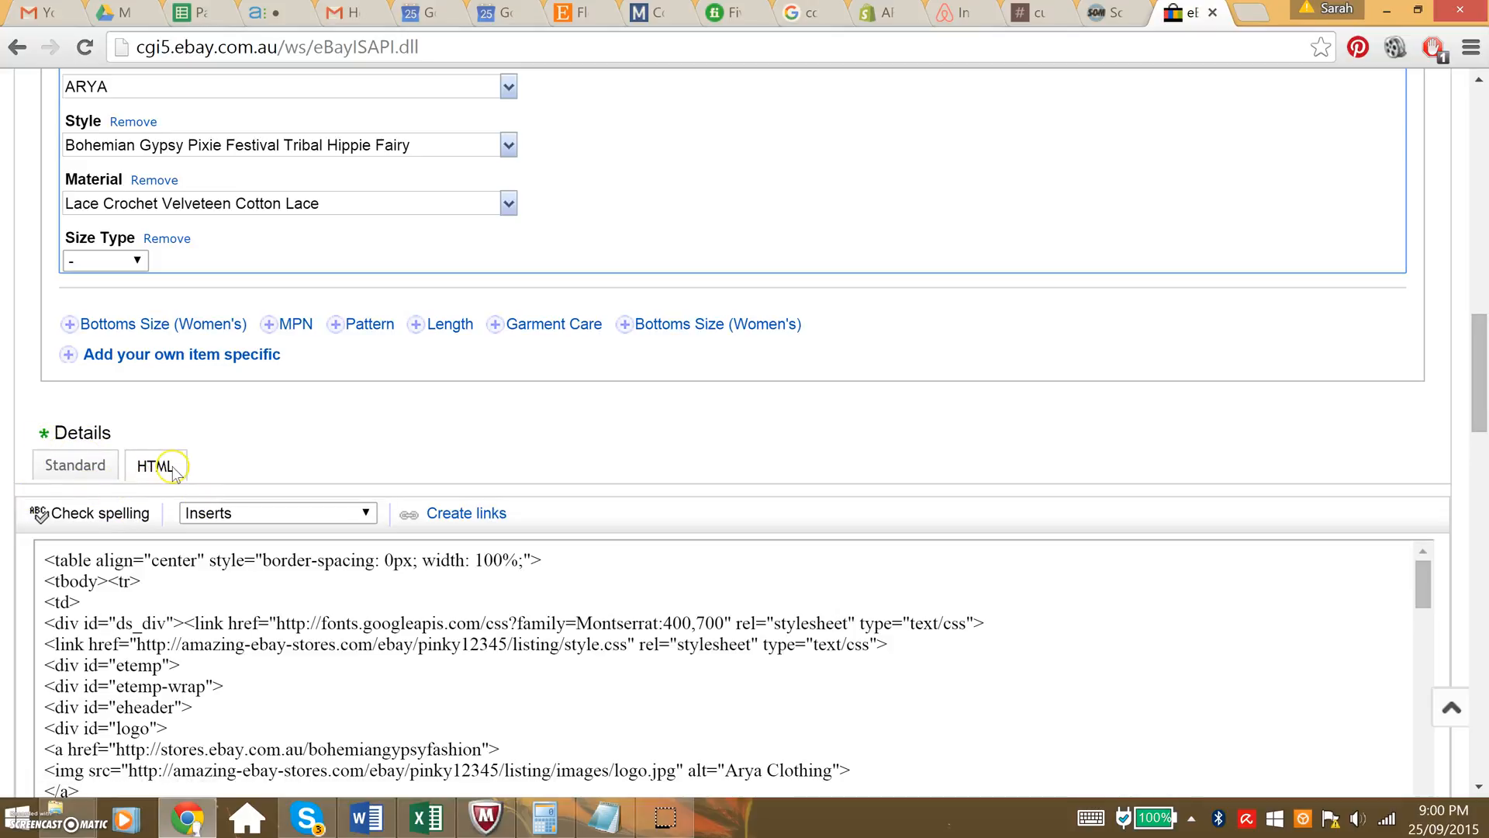
pyautogui.click(194, 609)
pyautogui.scroll(-10, 194, 609)
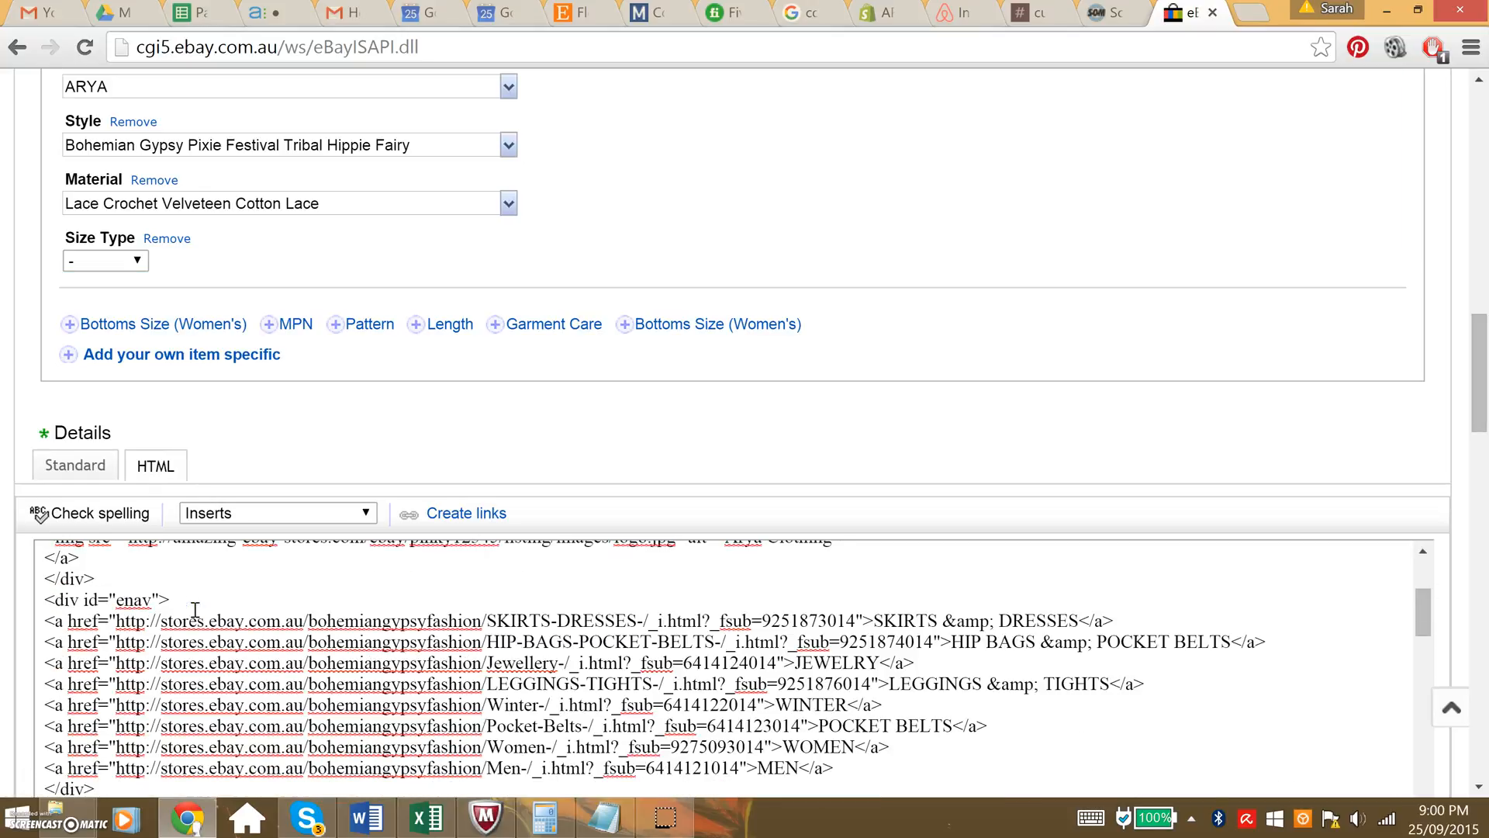
pyautogui.scroll(-3, 195, 610)
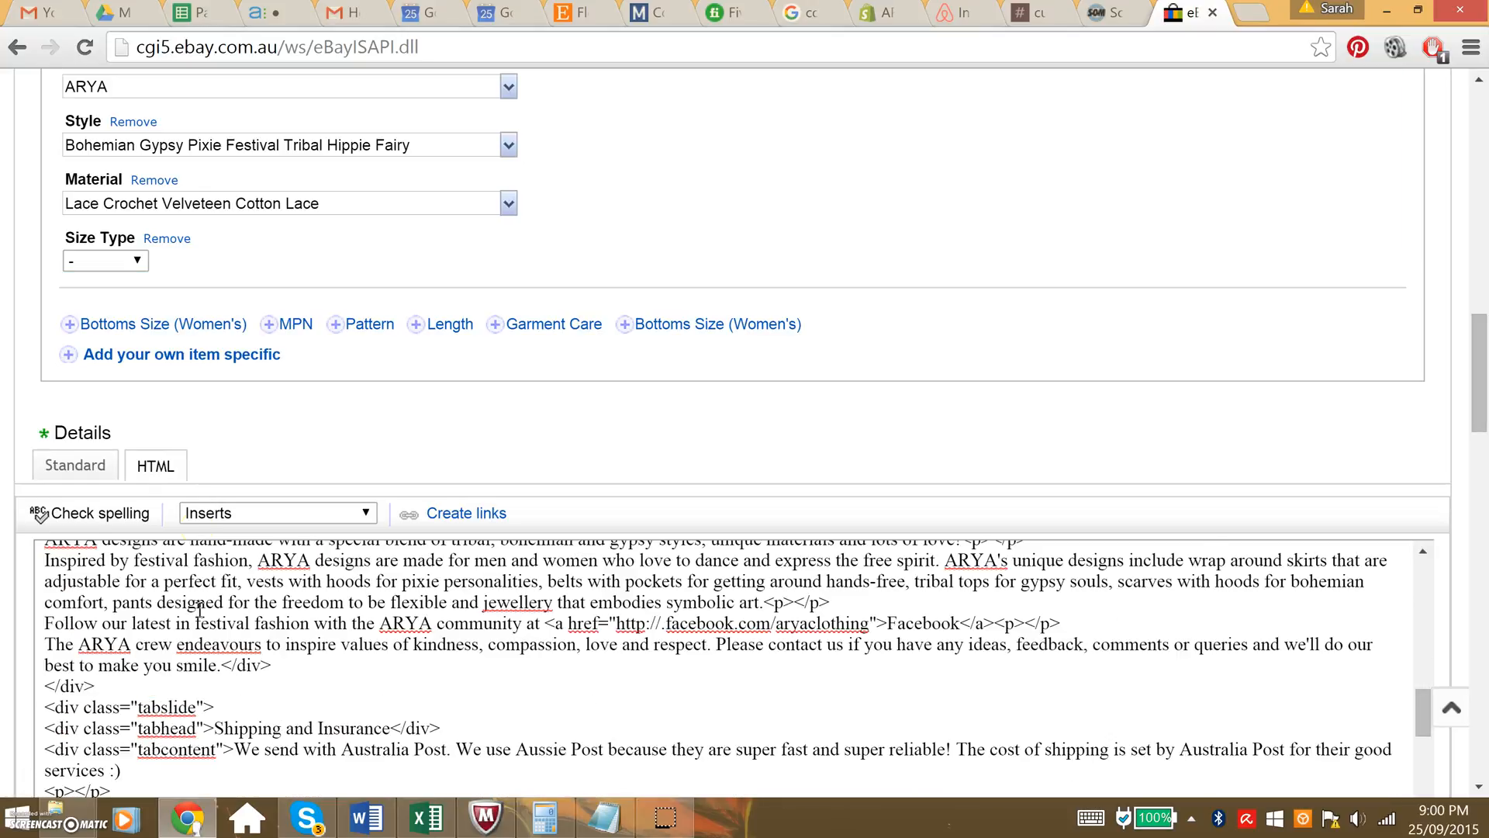
pyautogui.scroll(3, 279, 682)
pyautogui.click(144, 453)
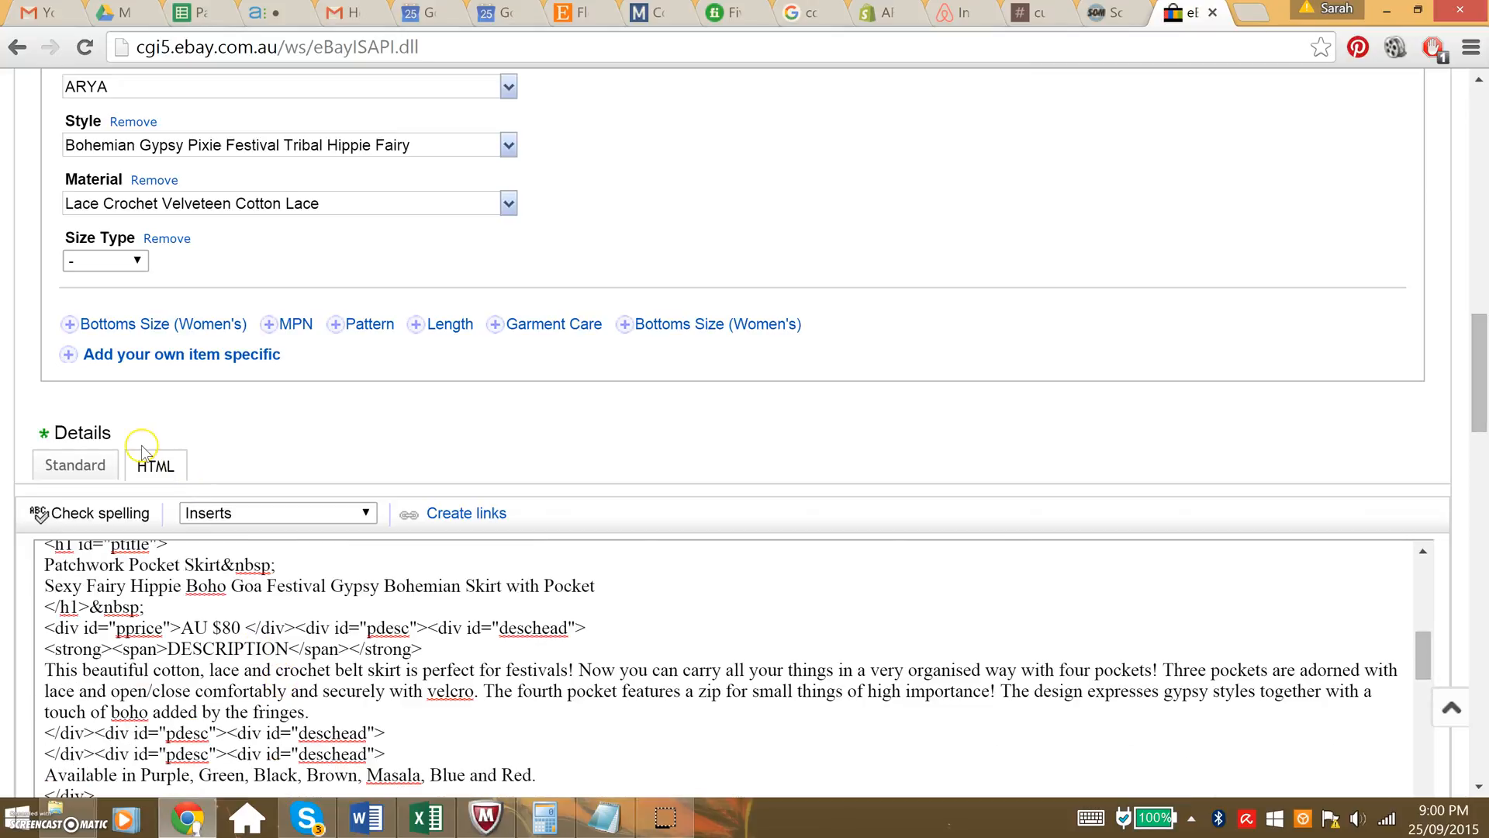
# Switch the description to the Standard view and look through its layout down to the category images.
pyautogui.click(77, 468)
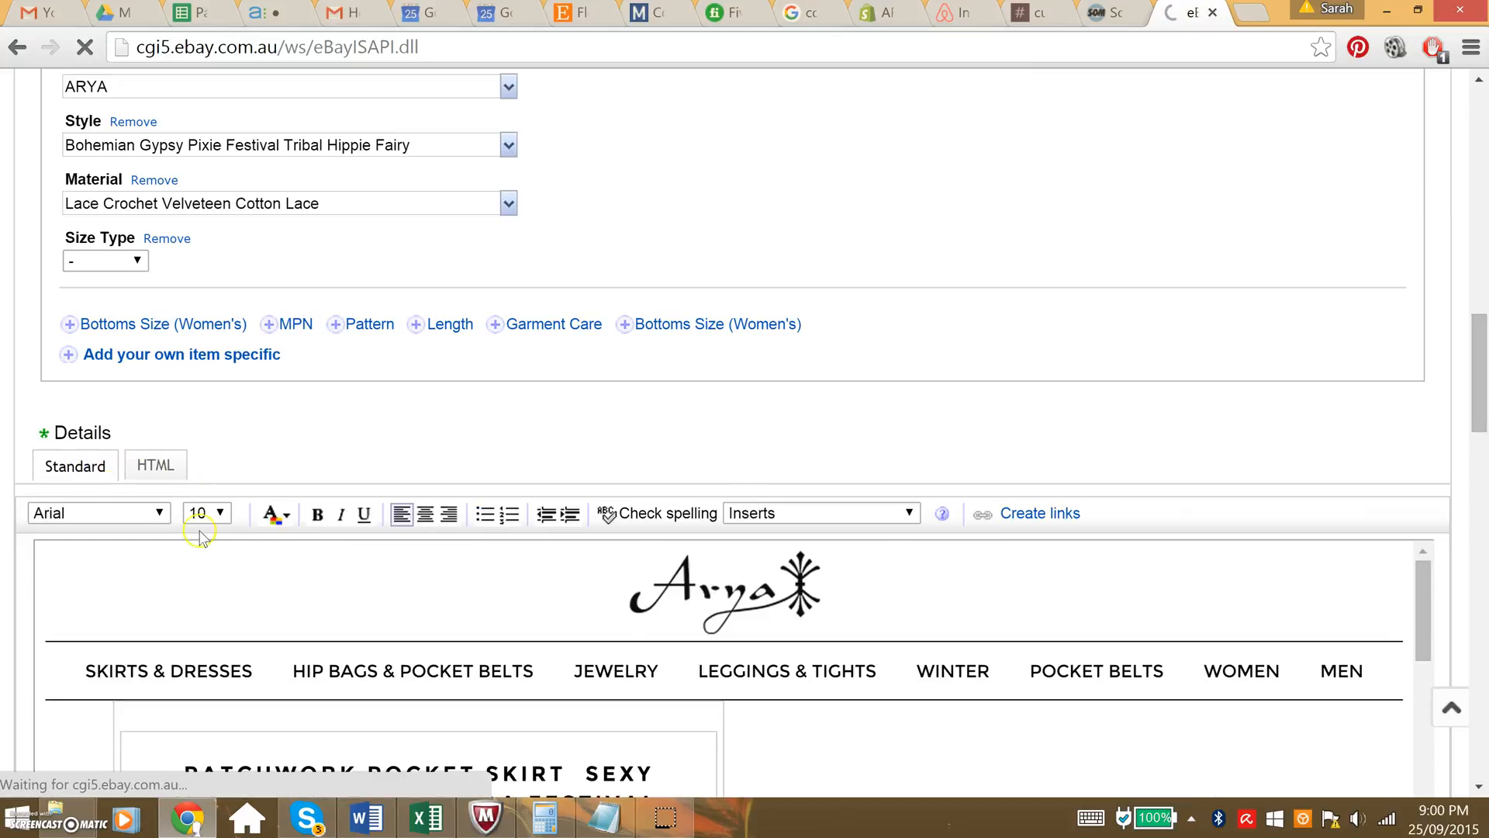
pyautogui.scroll(-1, 668, 652)
pyautogui.scroll(2, 668, 651)
pyautogui.moveTo(1473, 333); pyautogui.dragTo(1472, 422)
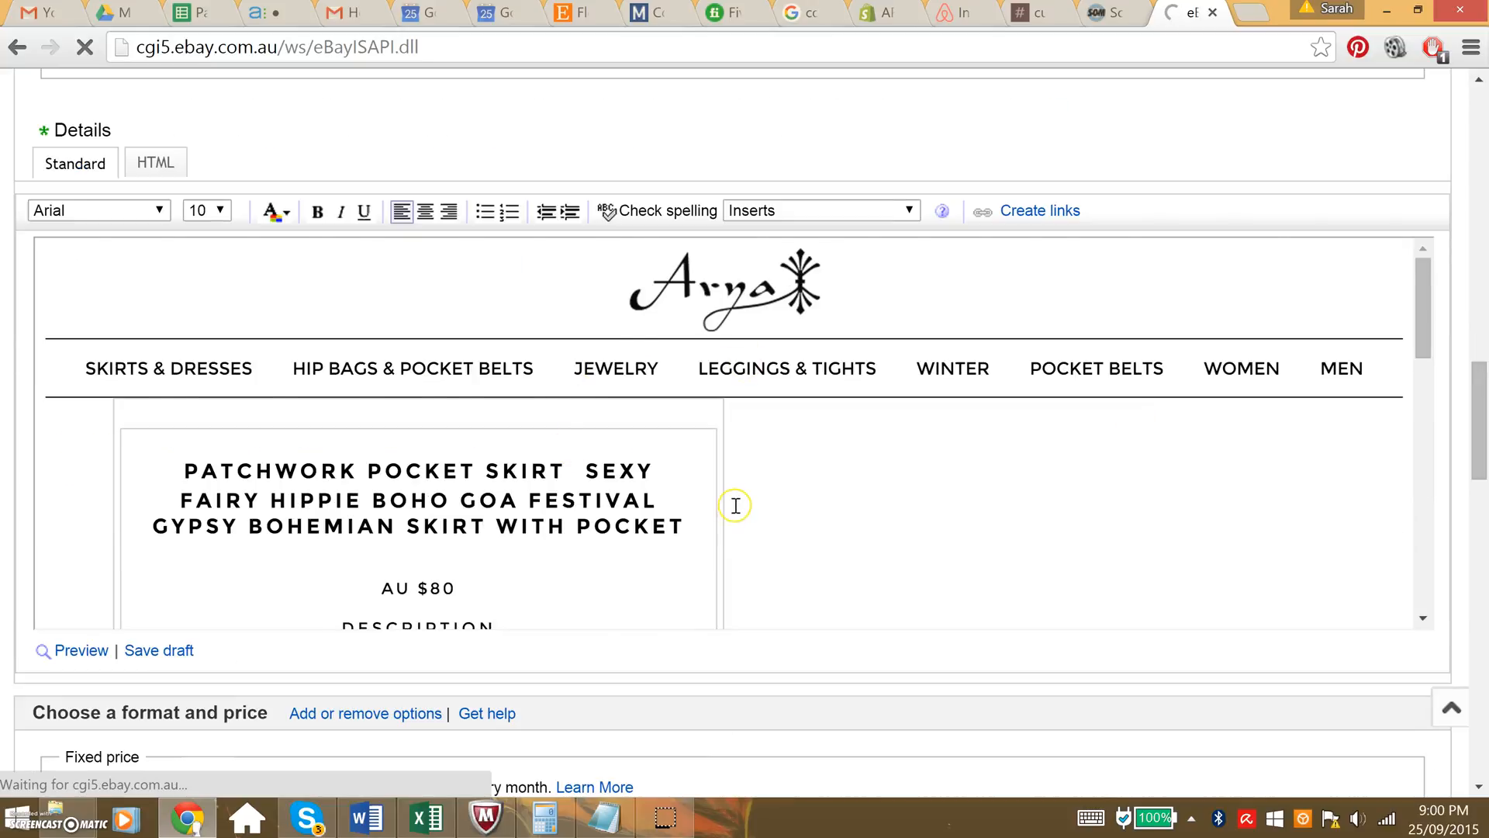
pyautogui.scroll(-10, 735, 505)
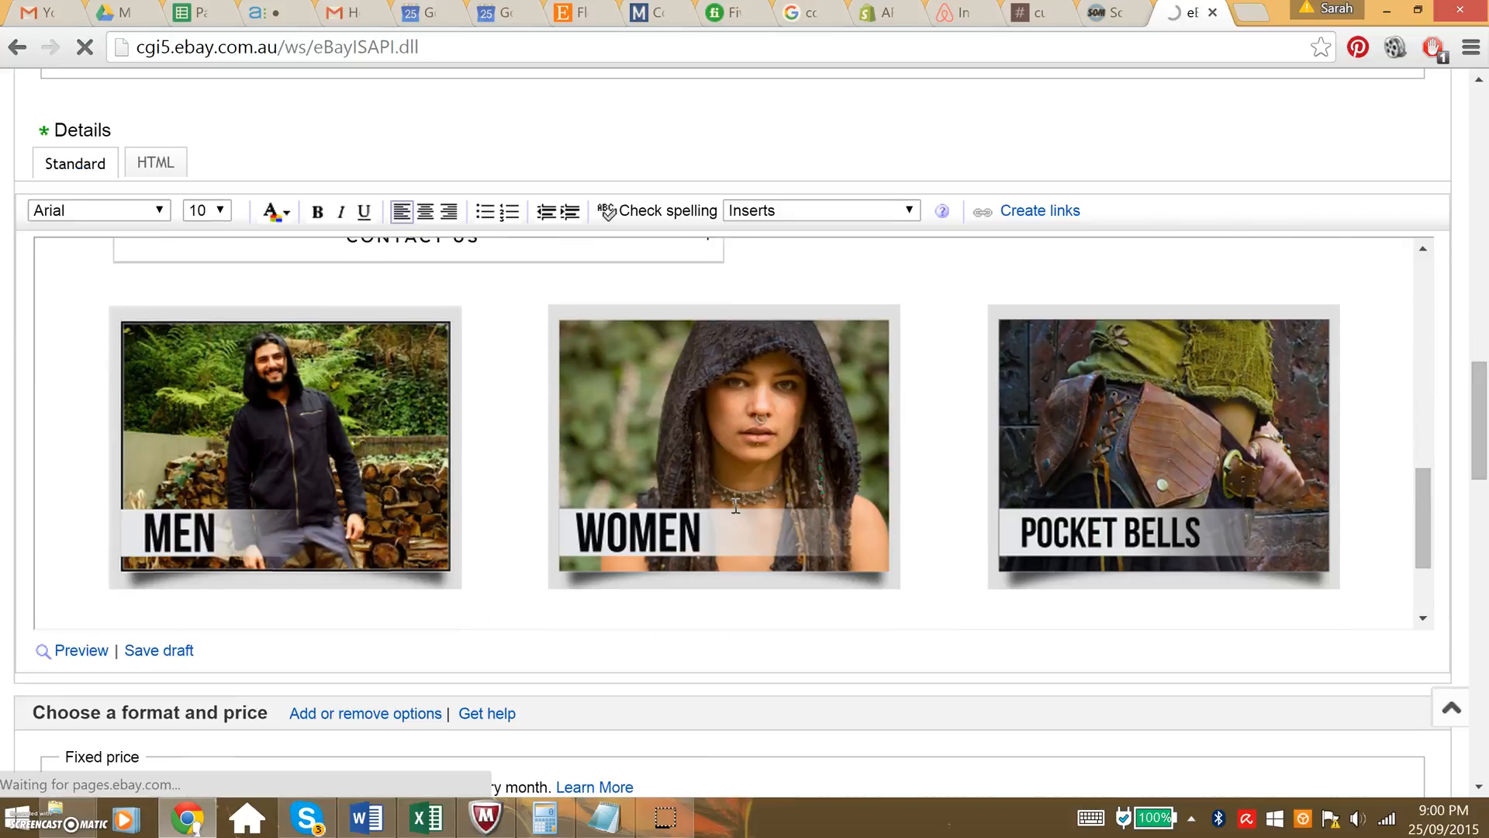
pyautogui.scroll(-1, 736, 504)
pyautogui.scroll(3, 1316, 478)
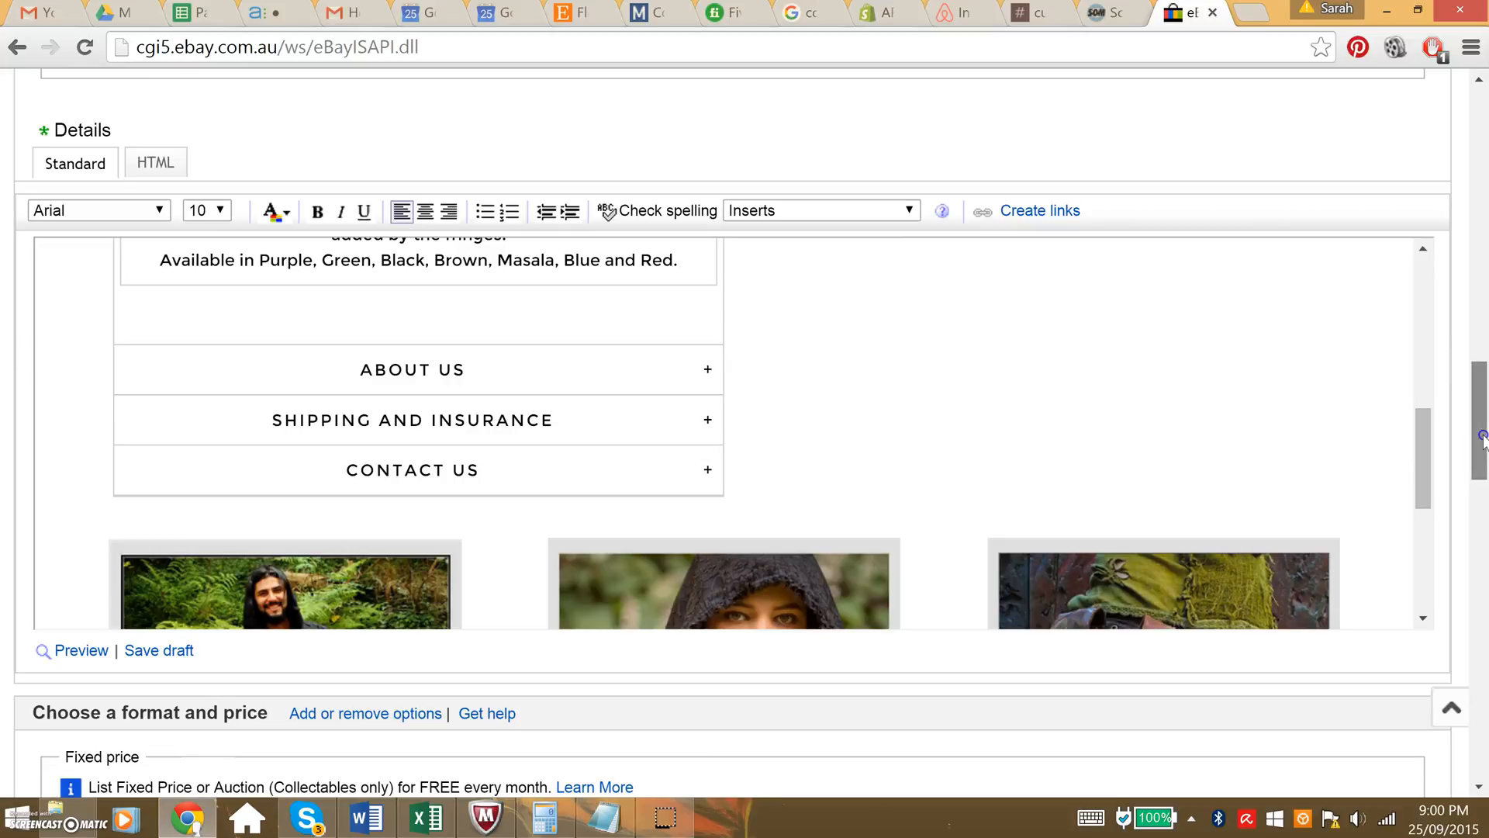
pyautogui.scroll(1, 1481, 437)
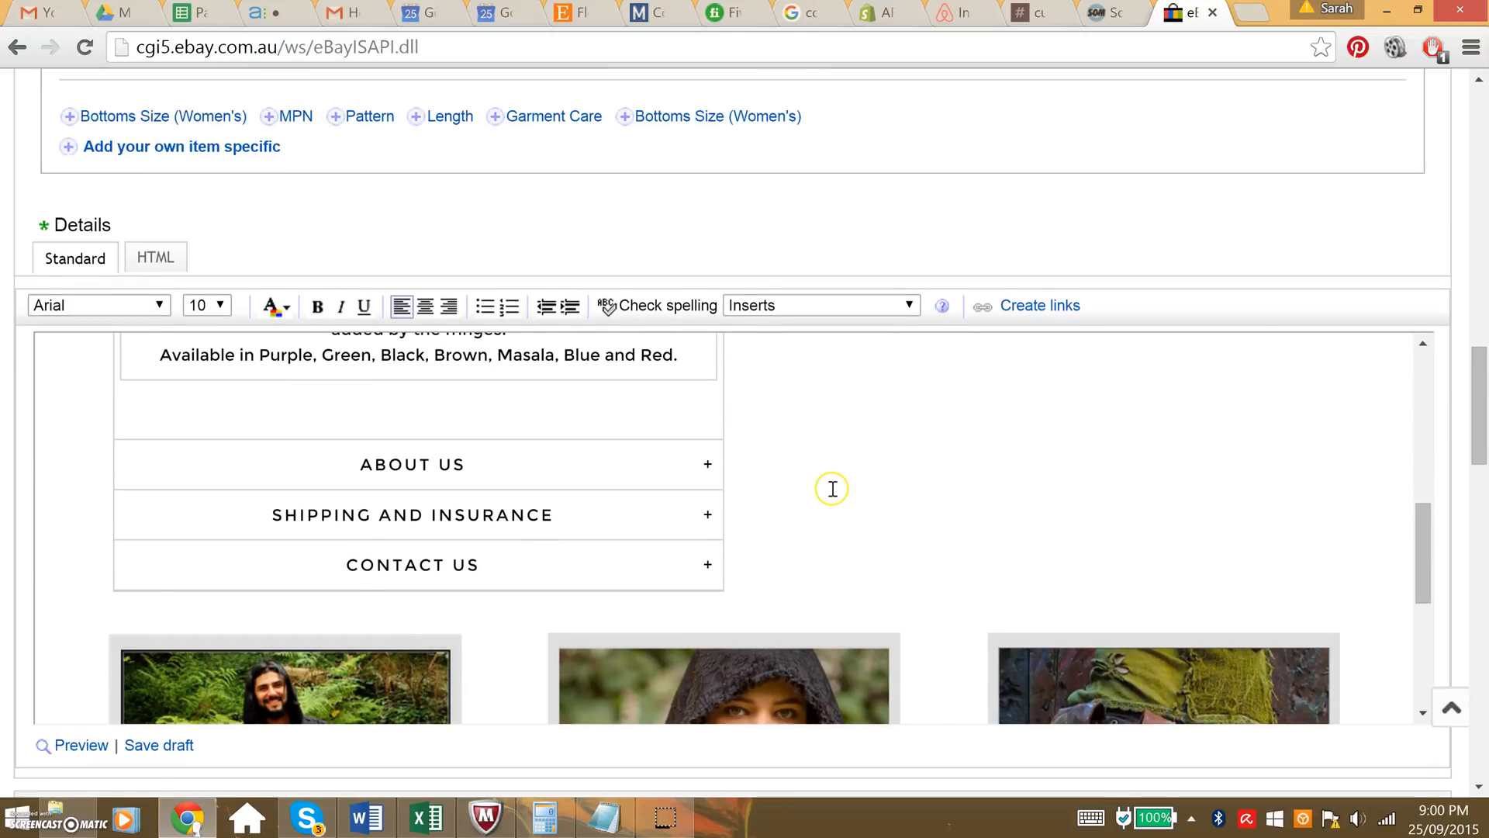
# Examine the formatted product title, price and description text in the listing details.
pyautogui.scroll(1, 832, 489)
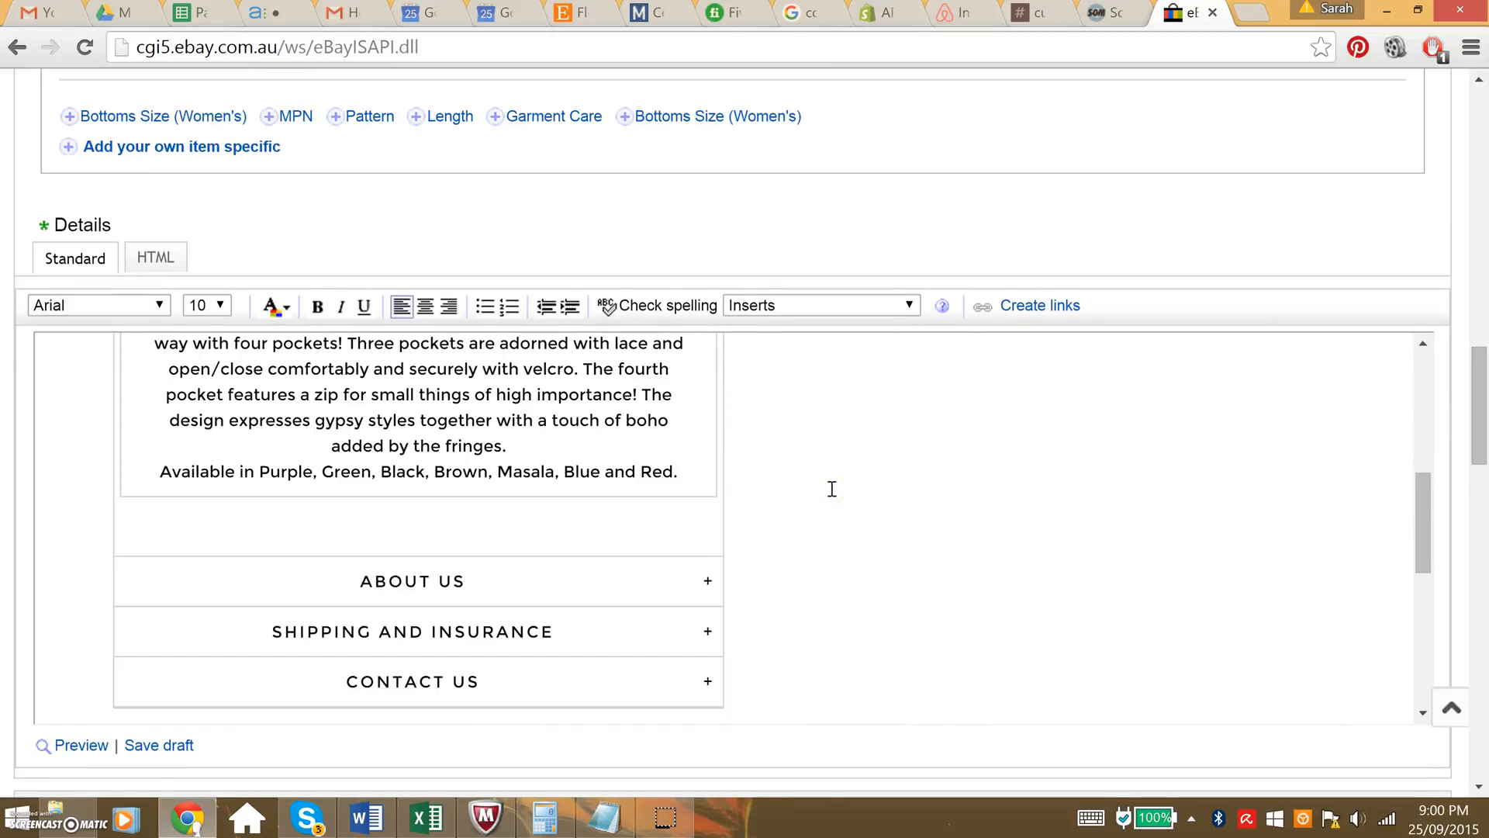
pyautogui.scroll(2, 832, 488)
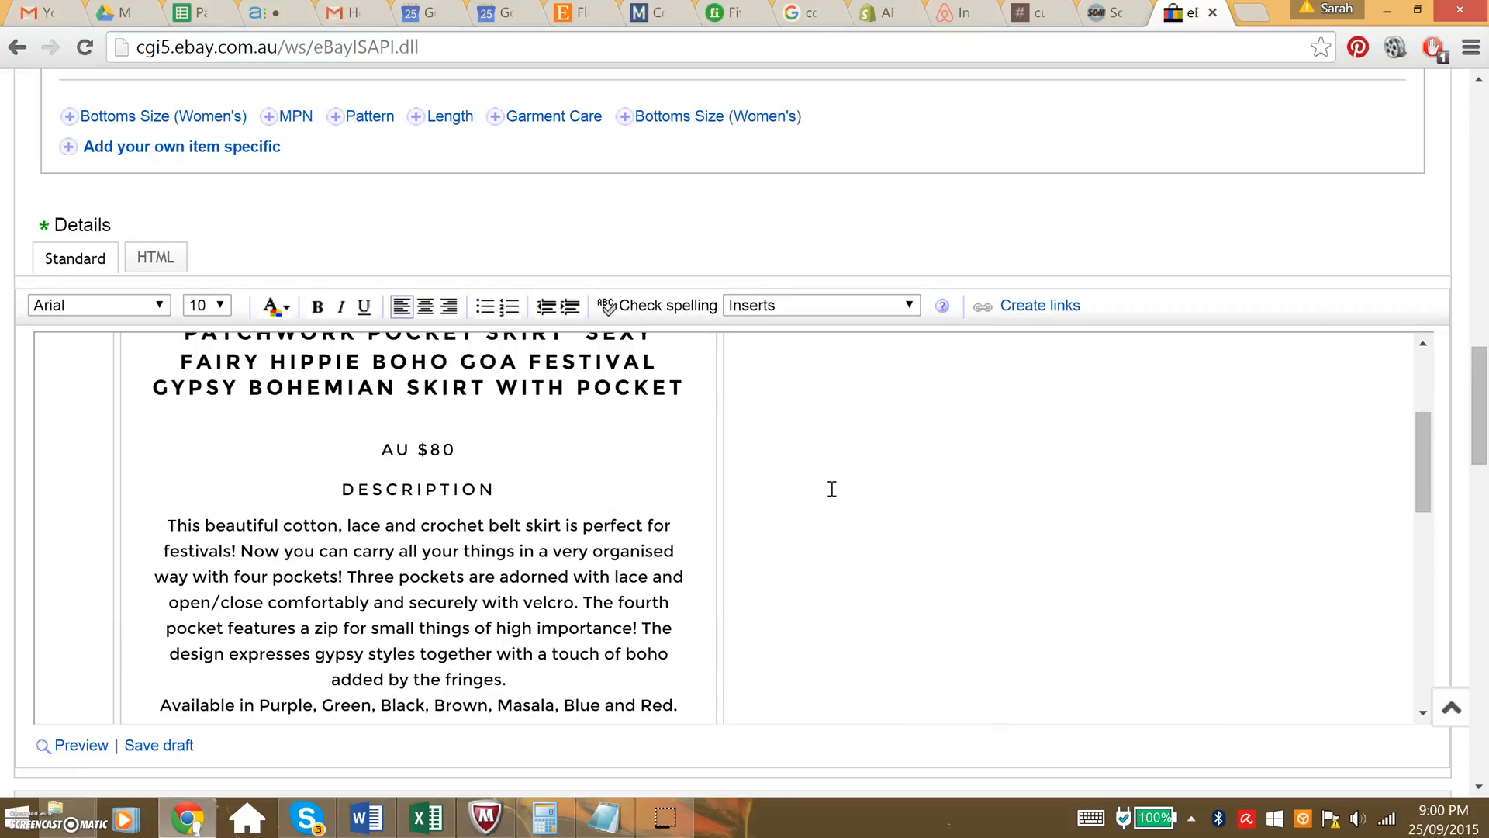
pyautogui.scroll(2, 831, 489)
pyautogui.scroll(1, 832, 488)
pyautogui.click(708, 519)
pyautogui.scroll(-1, 708, 519)
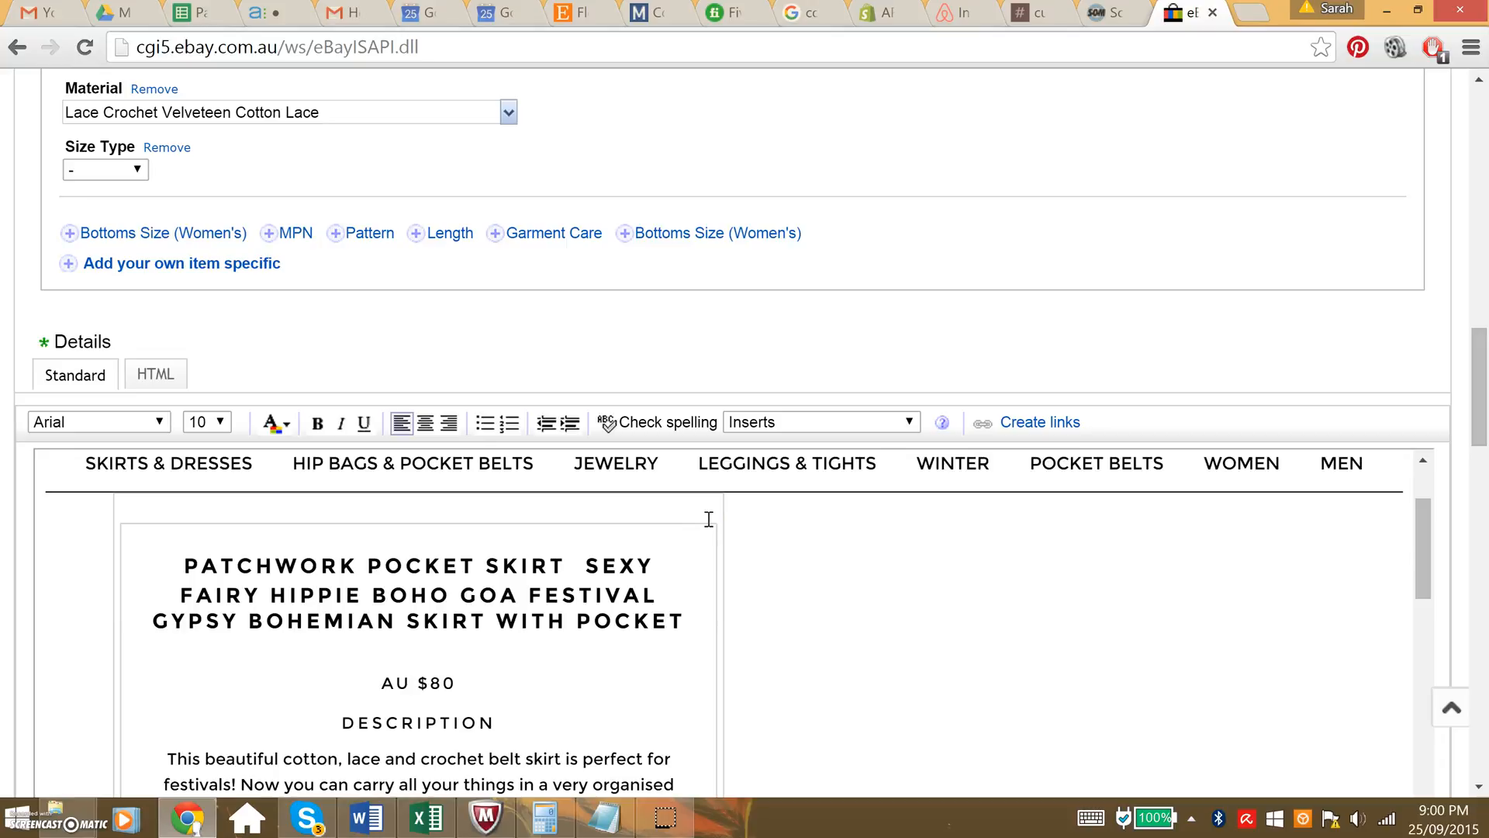
pyautogui.scroll(-1, 708, 519)
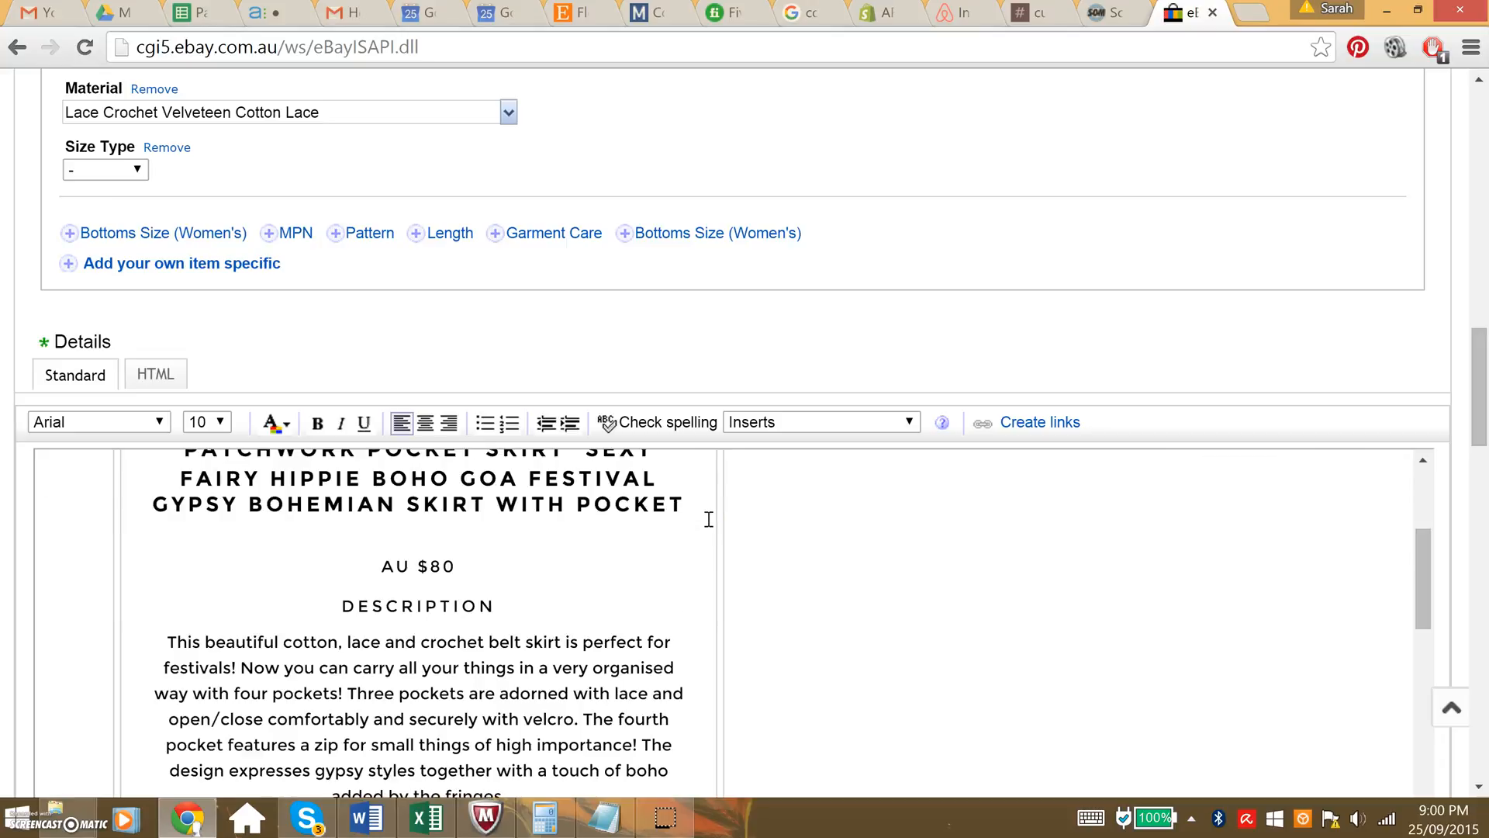
pyautogui.click(616, 559)
pyautogui.scroll(1, 616, 559)
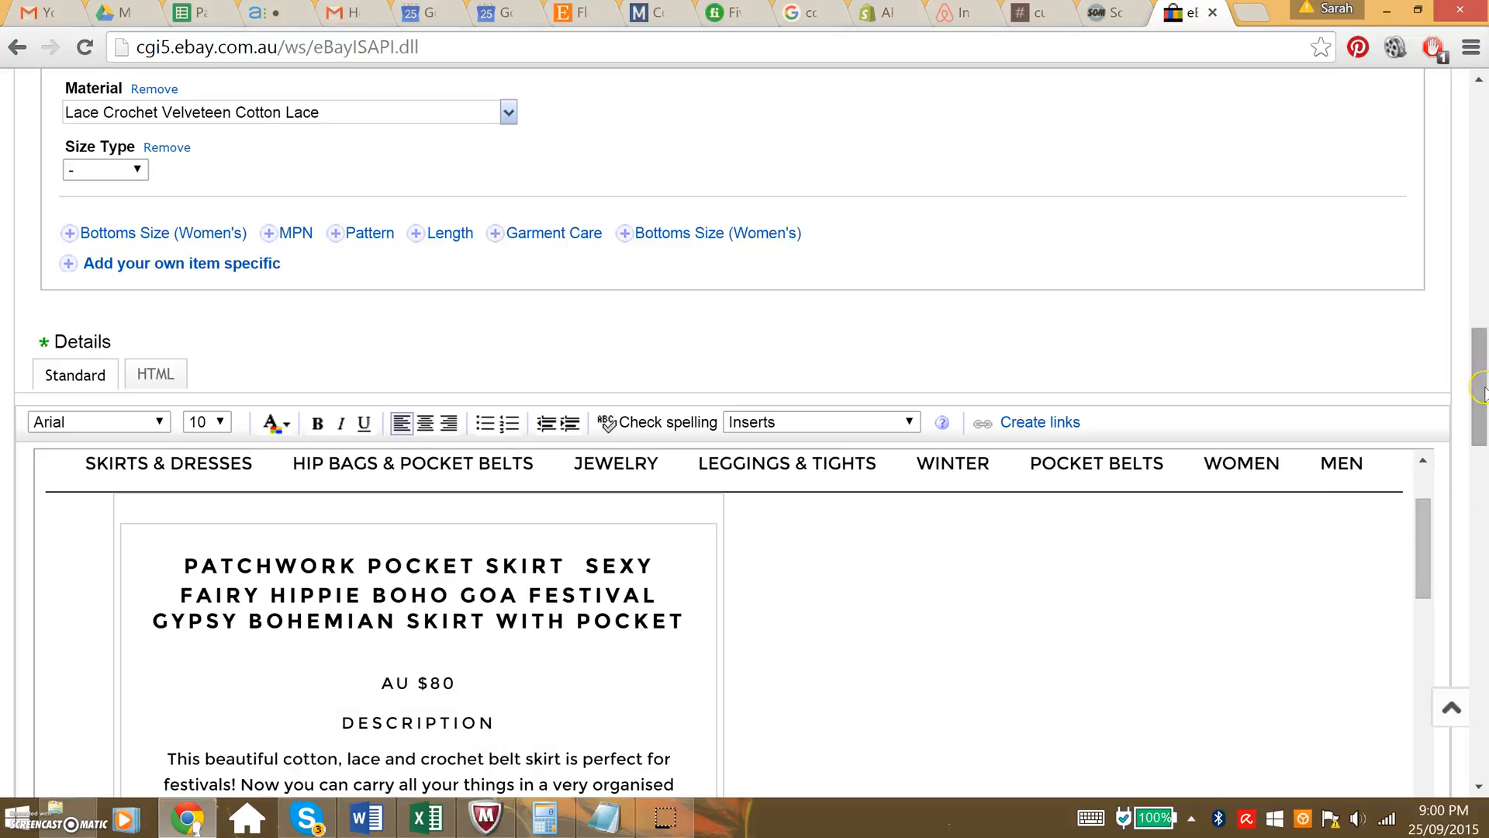
# Check the fixed price section and keep the listing duration at Good 'Til Cancelled.
pyautogui.moveTo(1478, 402); pyautogui.dragTo(1478, 491)
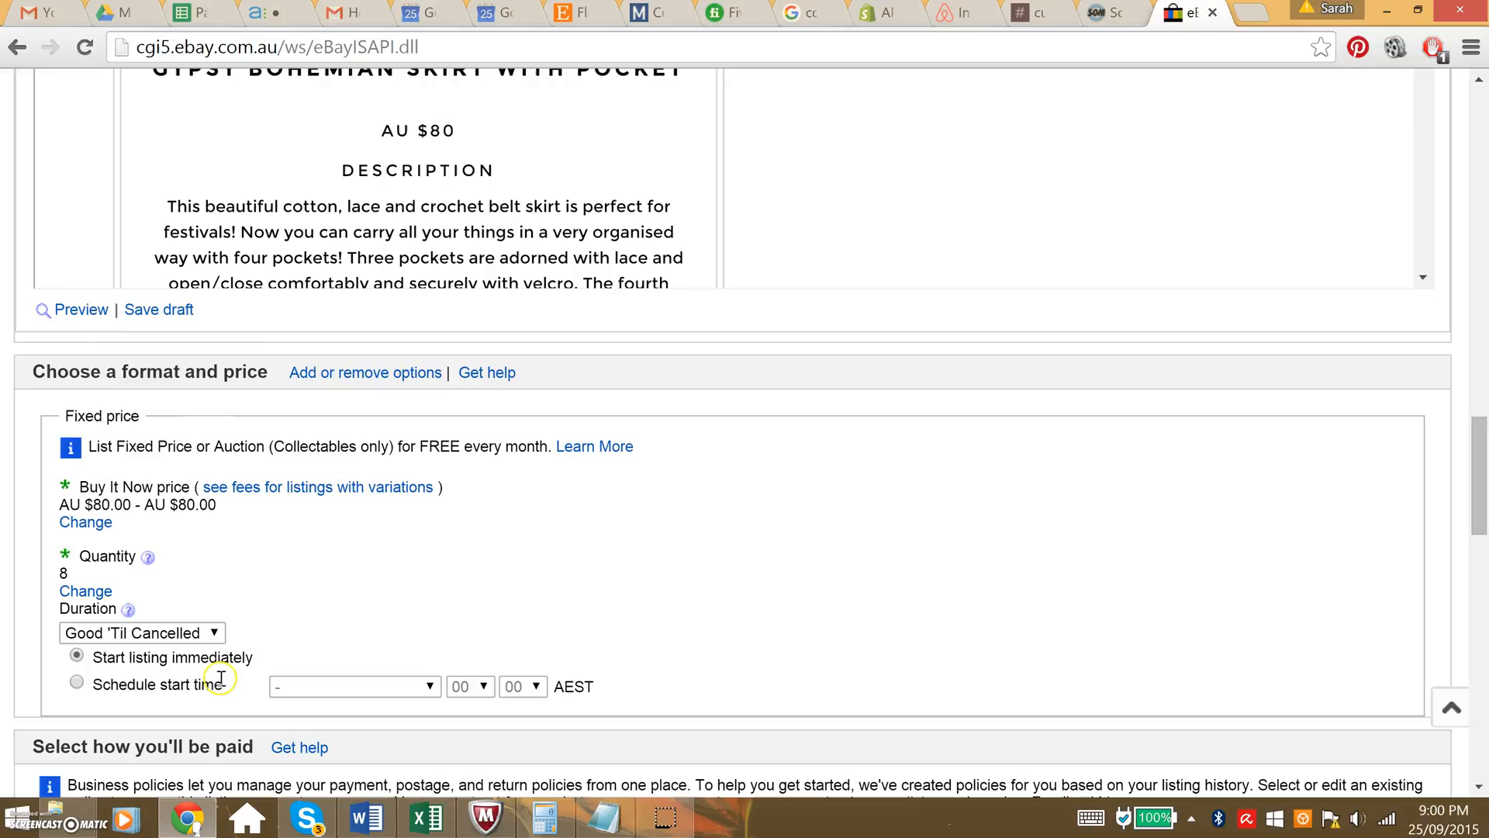
pyautogui.click(195, 637)
pyautogui.click(229, 618)
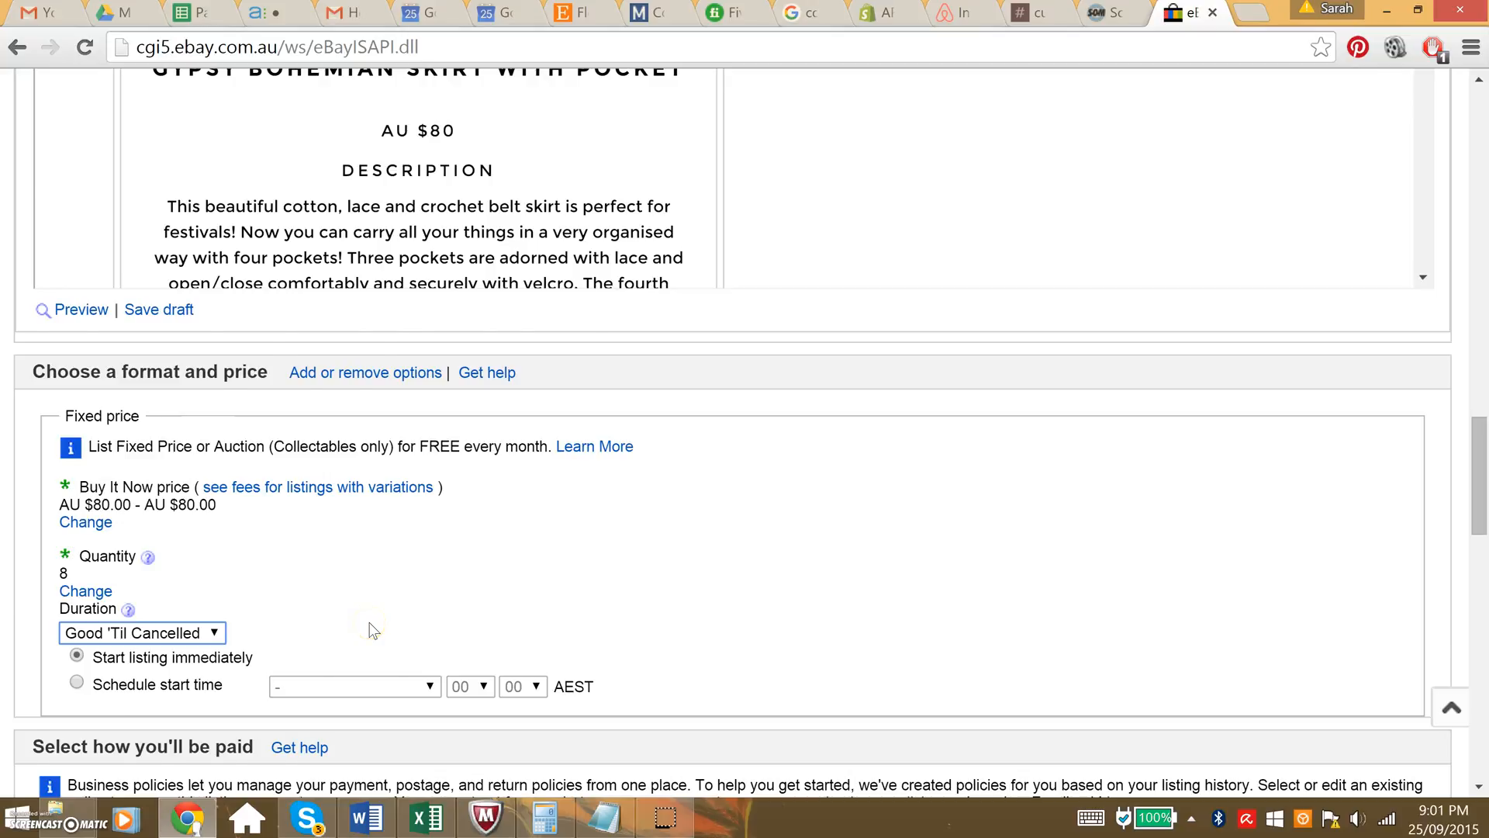
# Review the payment policy and the available postage policies, keeping Everything under 500g for this listing.
pyautogui.scroll(-1, 369, 630)
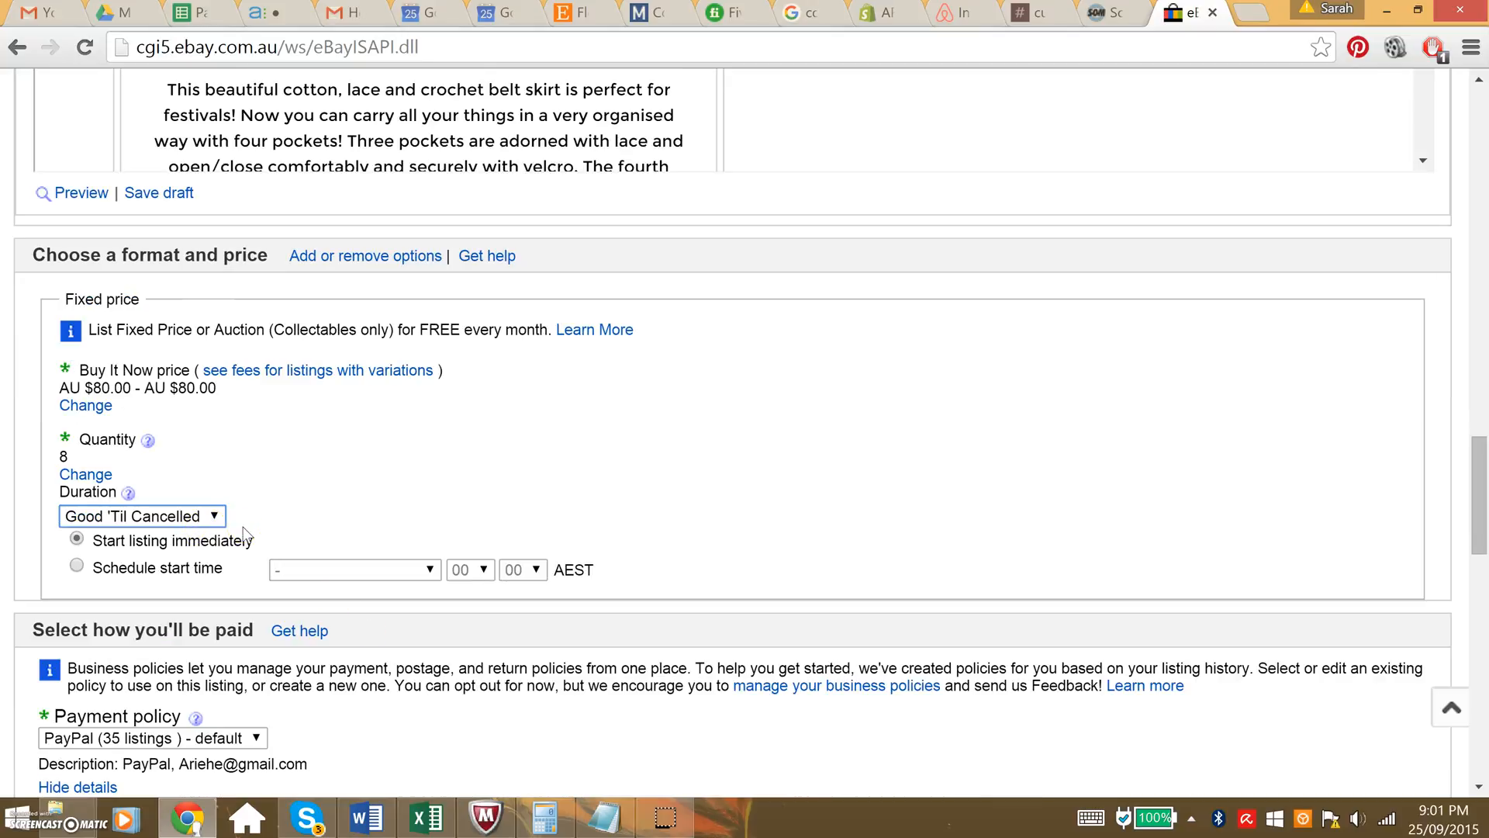
pyautogui.scroll(-1, 246, 535)
pyautogui.scroll(-1, 246, 535)
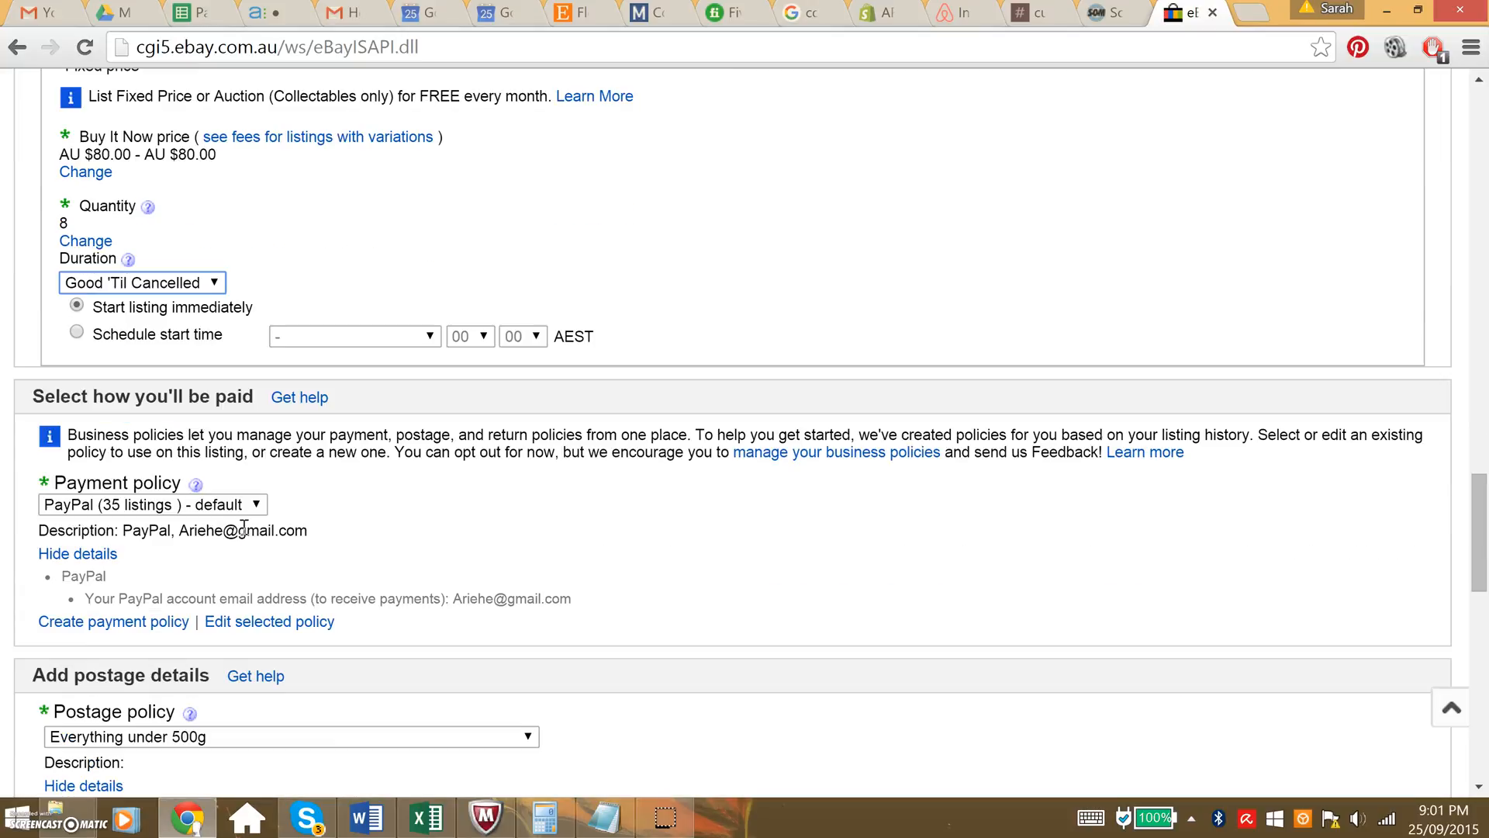
pyautogui.scroll(-3, 206, 476)
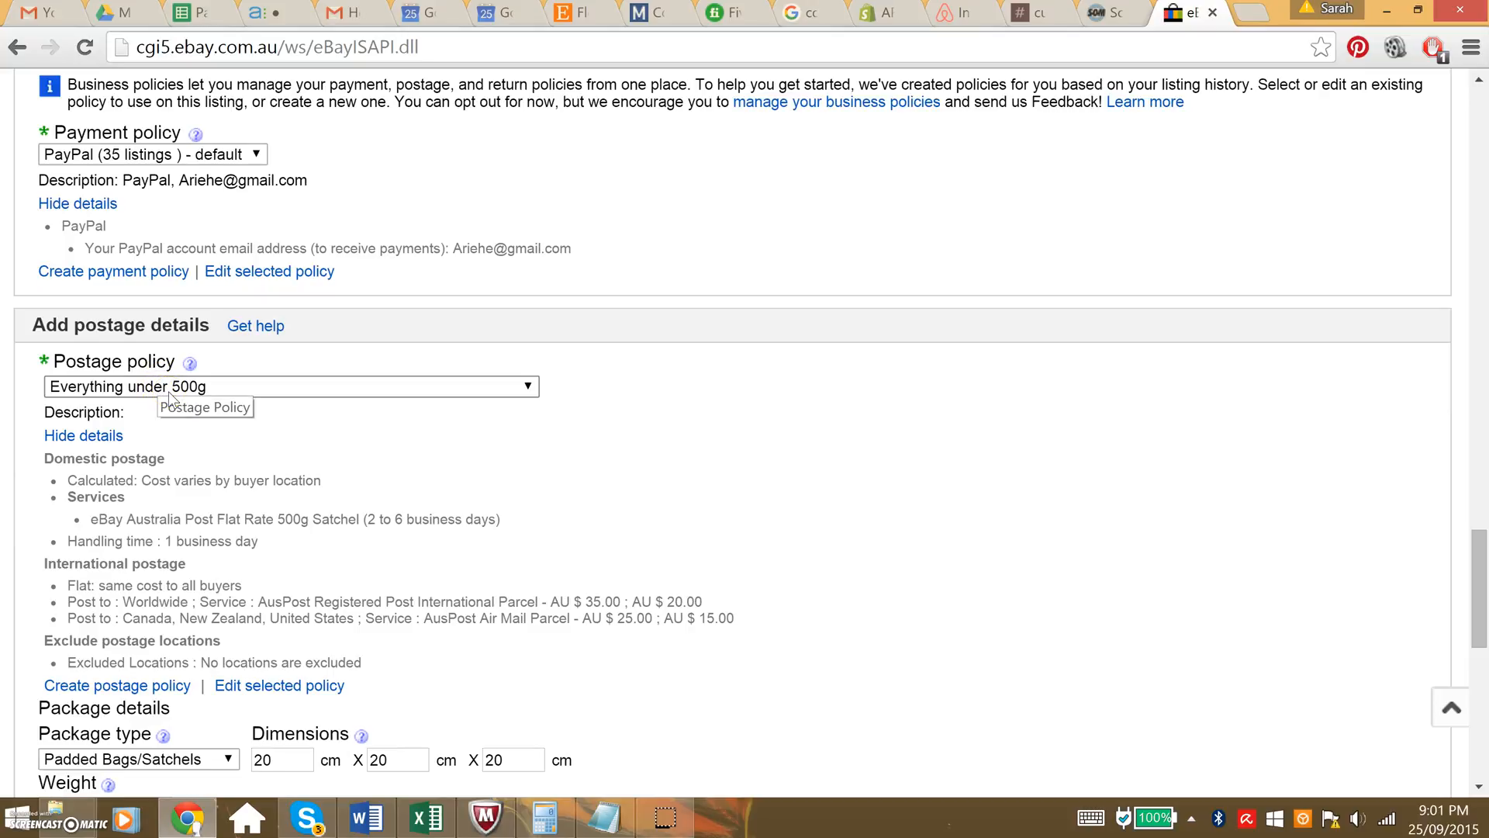
pyautogui.click(170, 394)
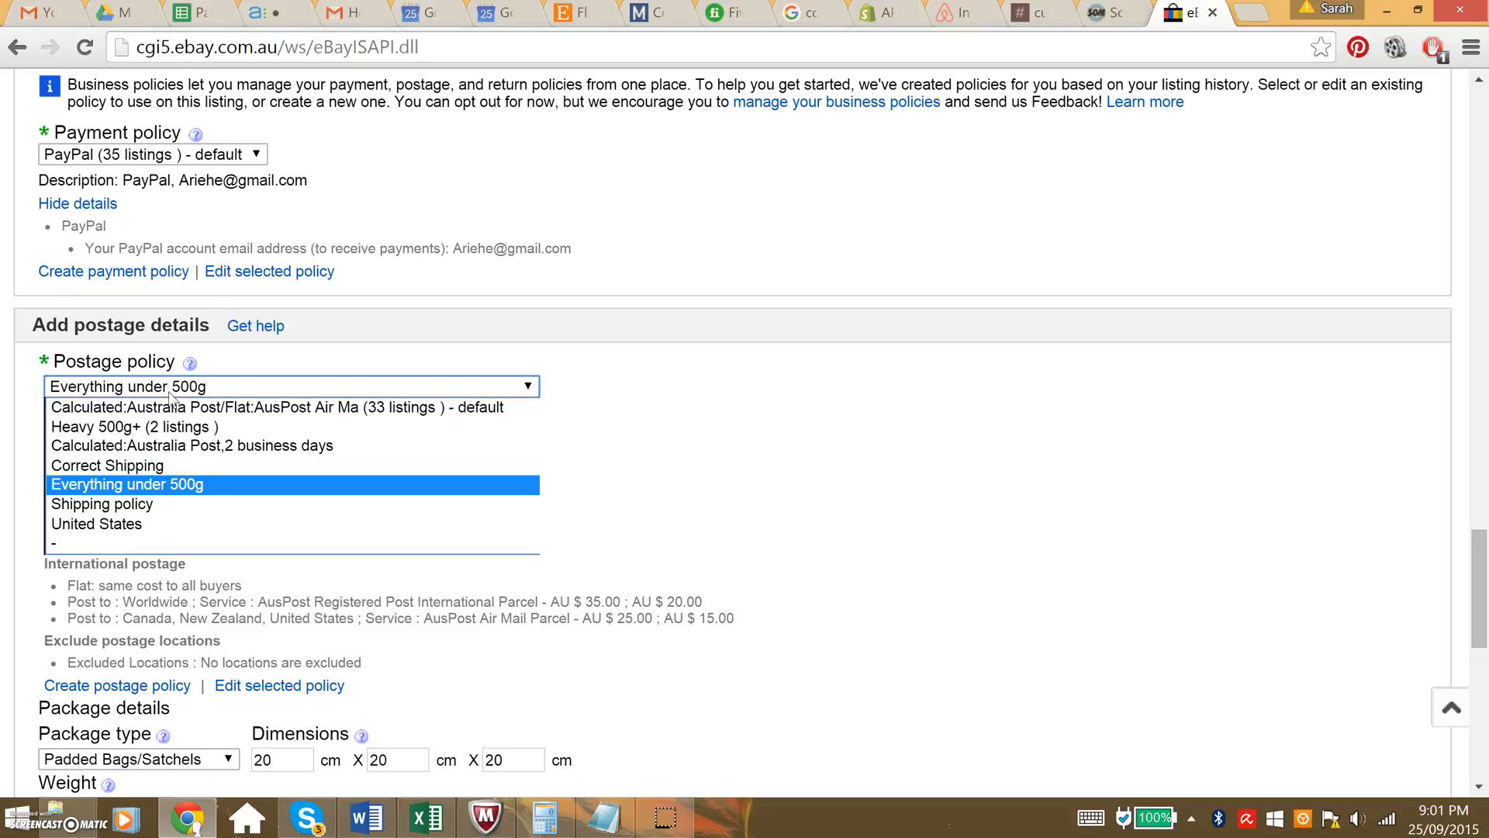
pyautogui.click(143, 429)
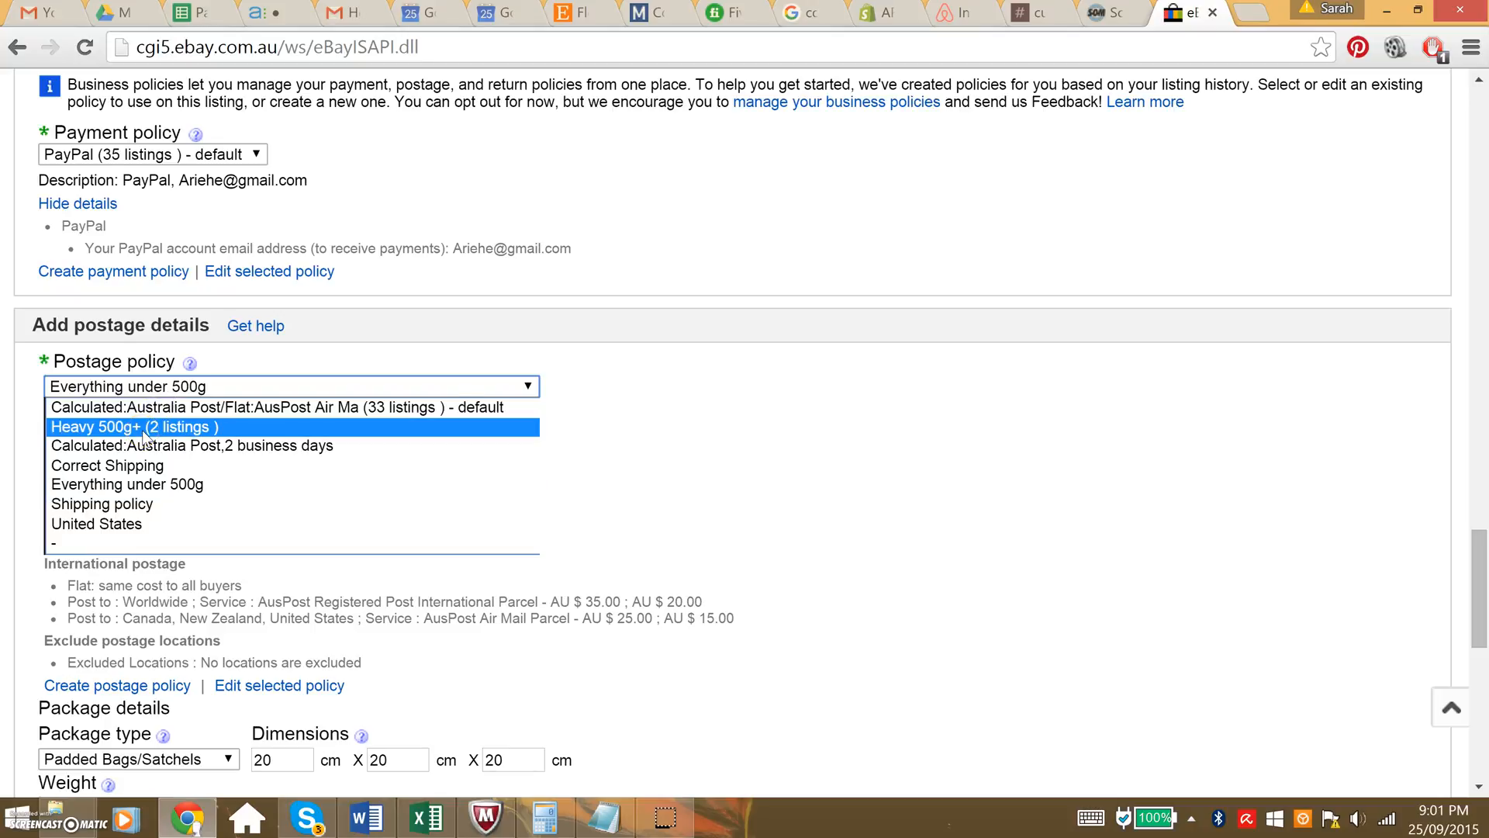
pyautogui.click(180, 432)
pyautogui.click(700, 502)
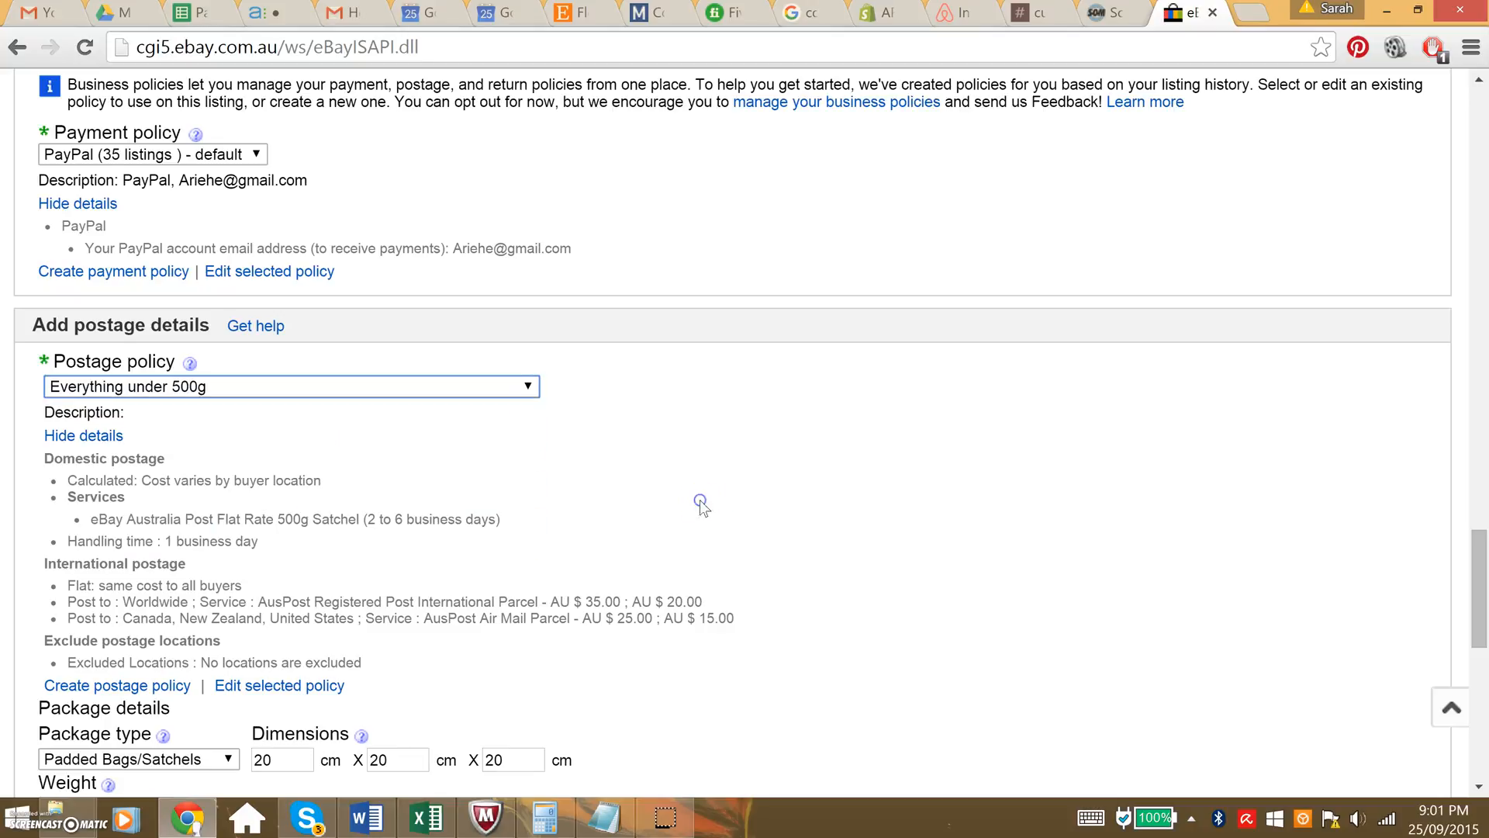
# Review the package details and keep Shipping and Returns as the return policy.
pyautogui.scroll(-3, 439, 560)
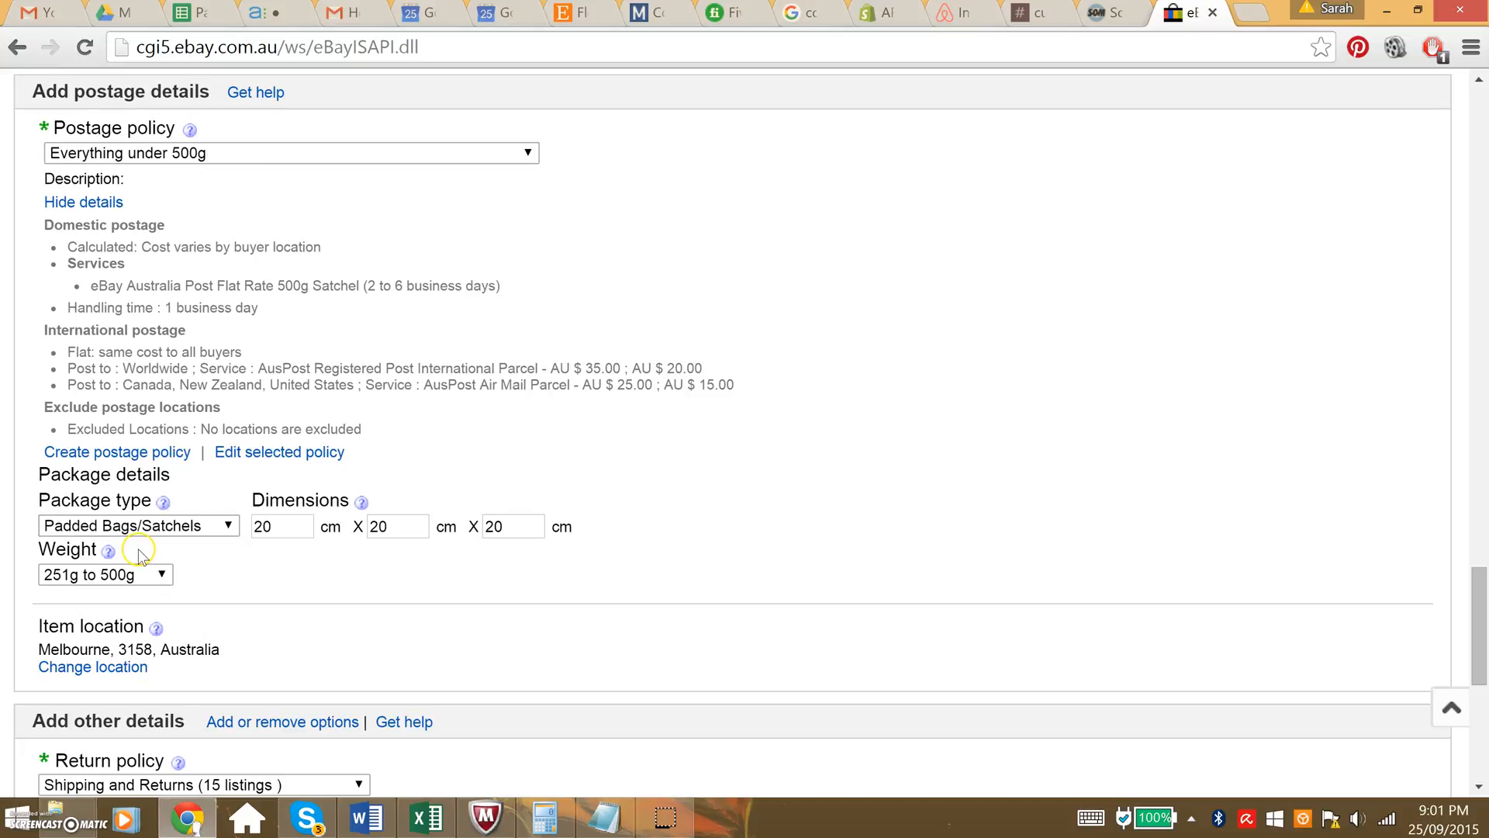
pyautogui.scroll(-4, 138, 548)
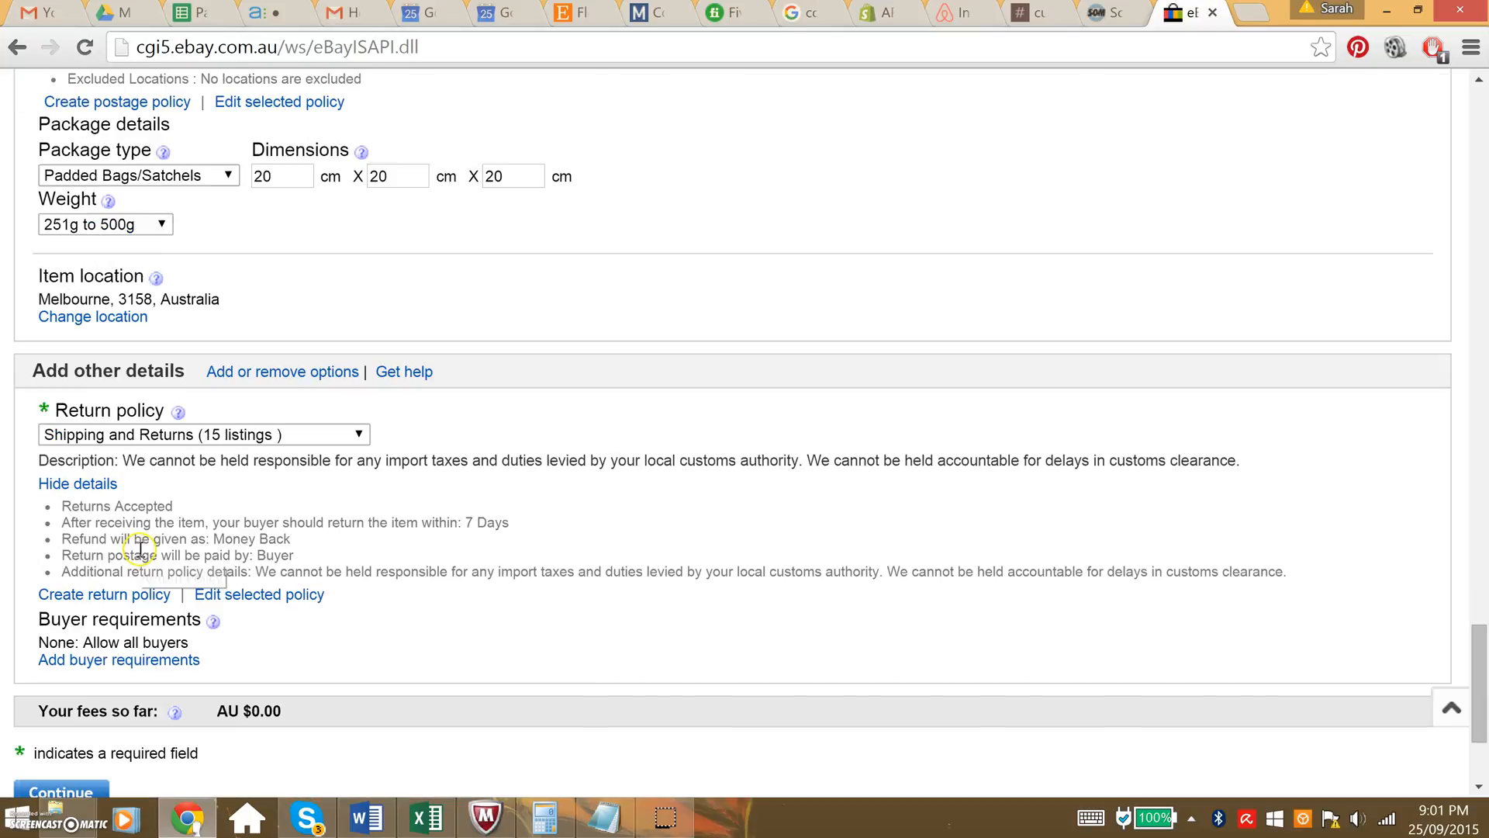
pyautogui.click(153, 434)
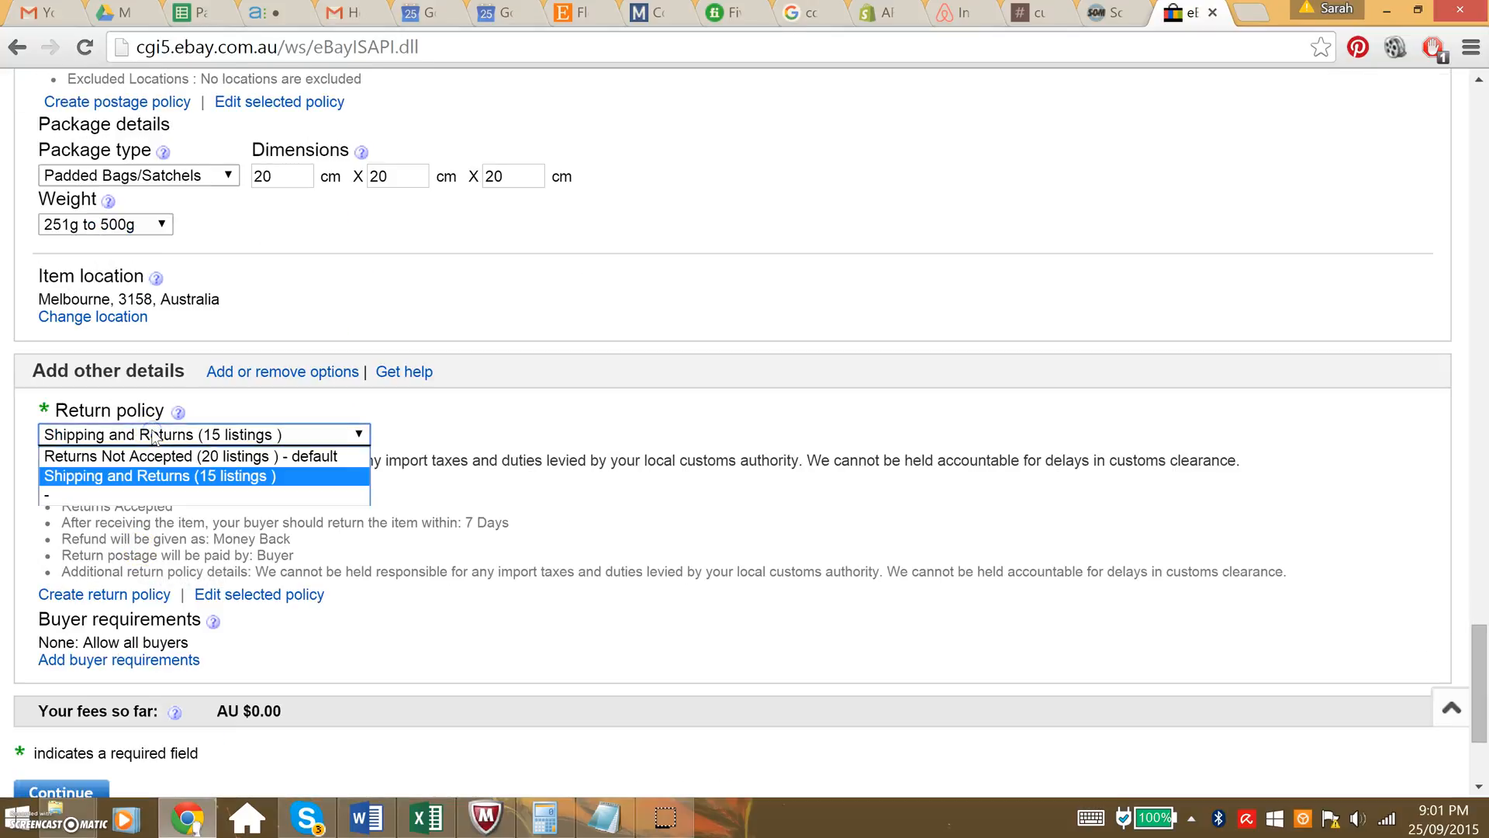
pyautogui.click(159, 481)
pyautogui.scroll(-3, 217, 496)
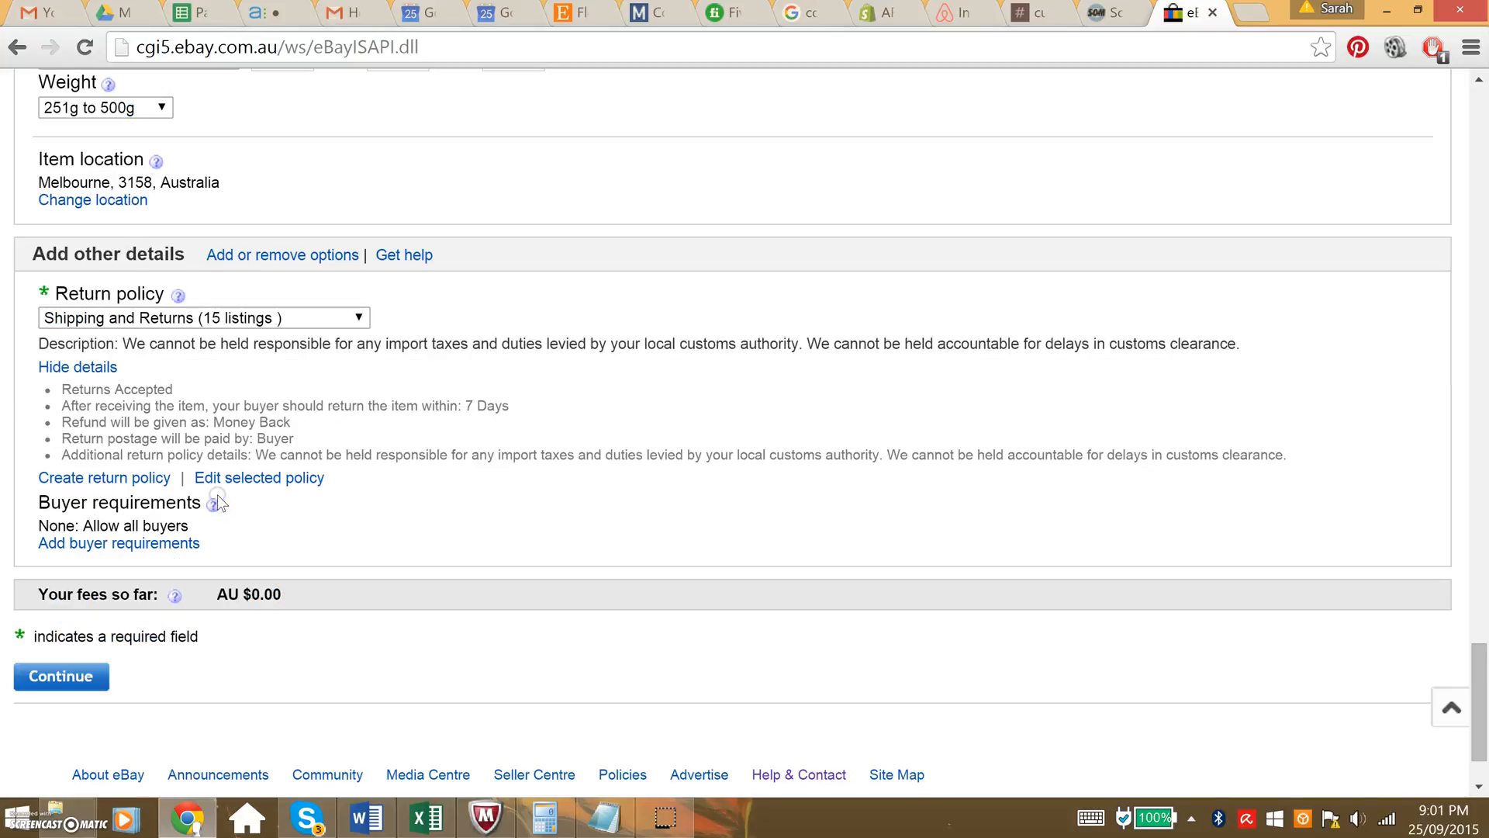
# Continue to the listing review and save the template for later.
pyautogui.click(100, 574)
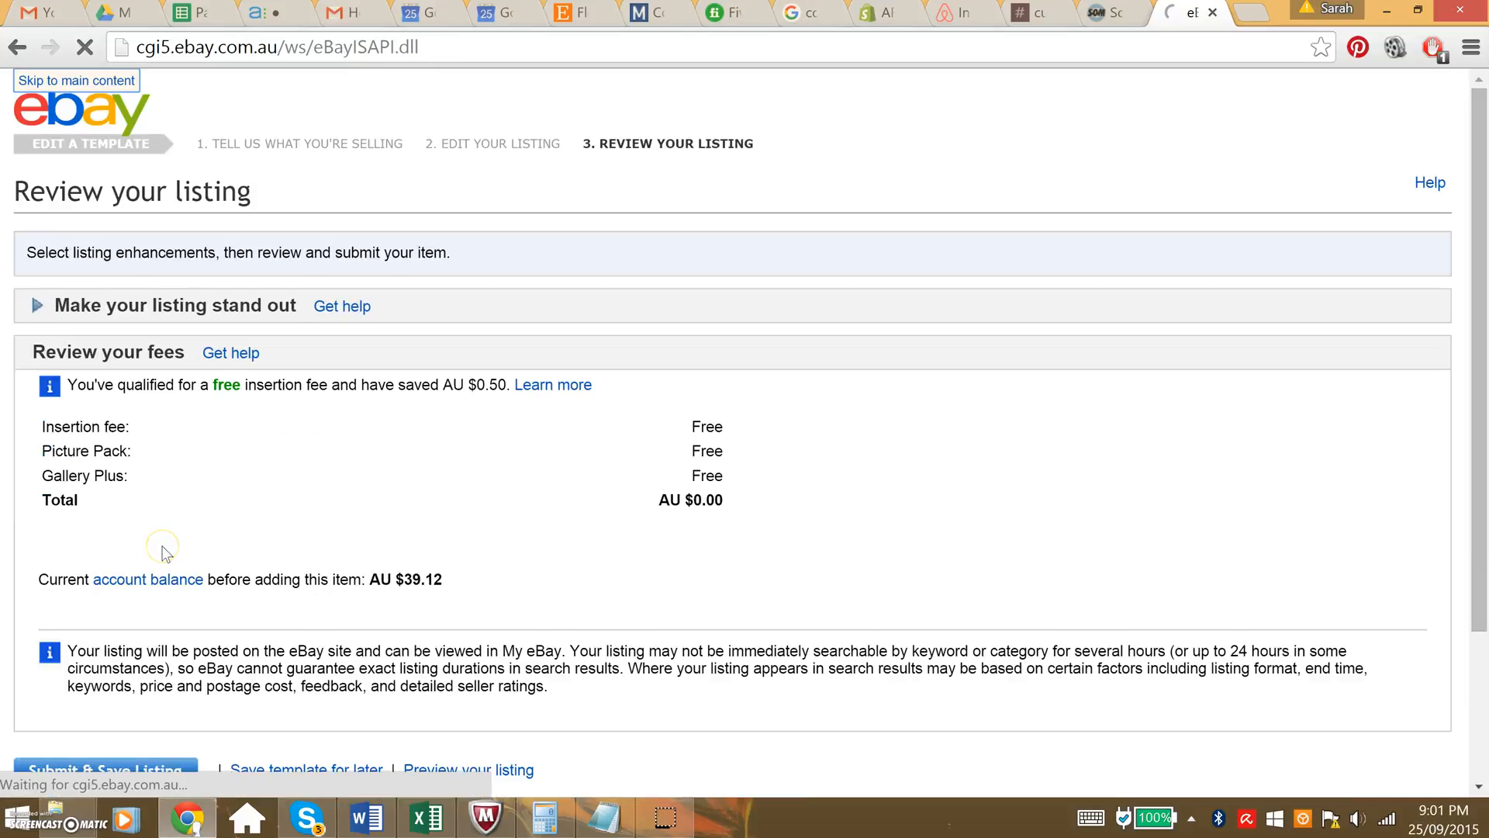
pyautogui.scroll(-2, 164, 553)
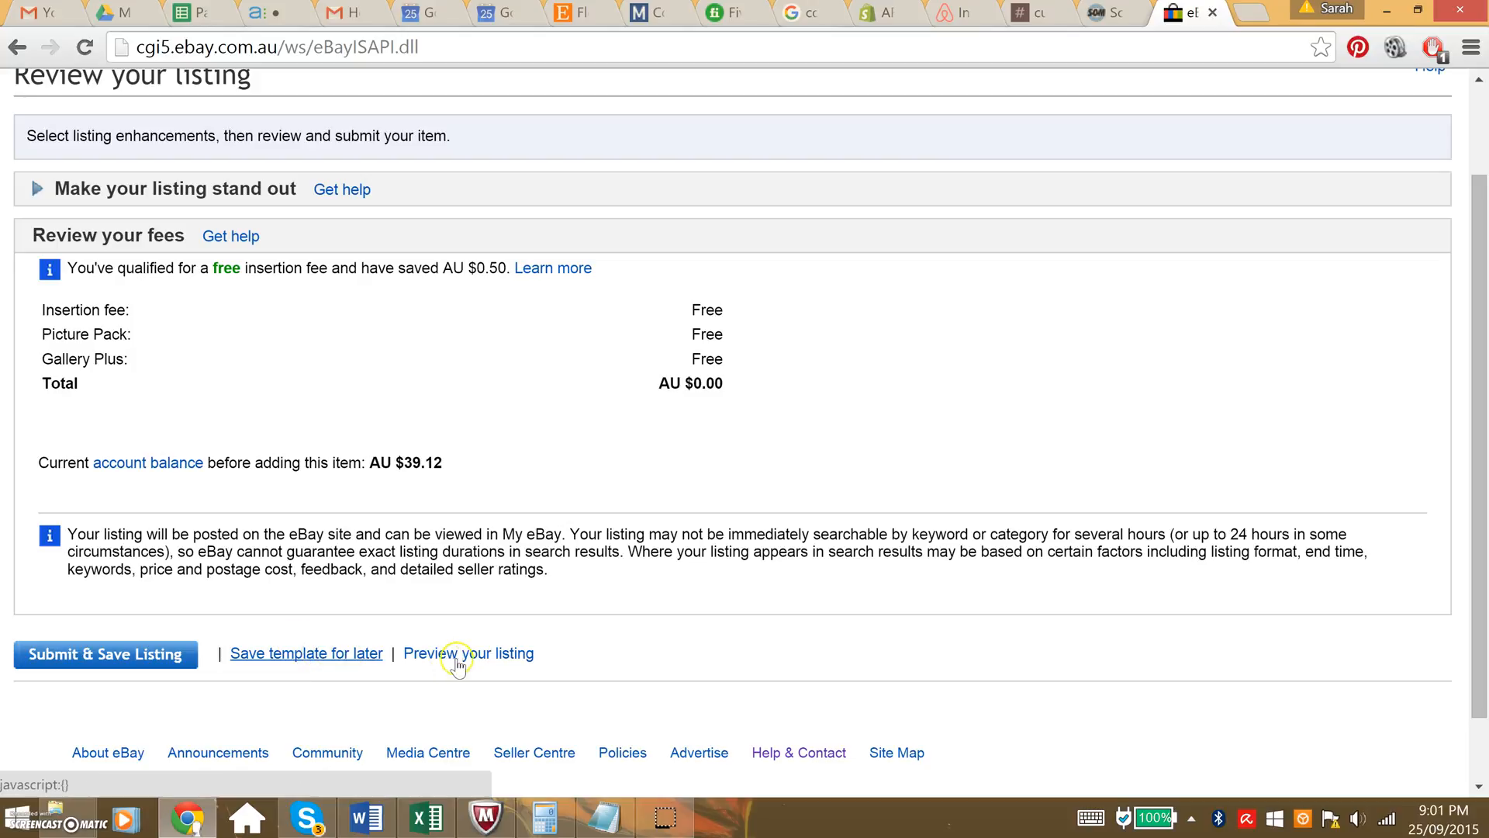
pyautogui.click(323, 659)
pyautogui.click(355, 656)
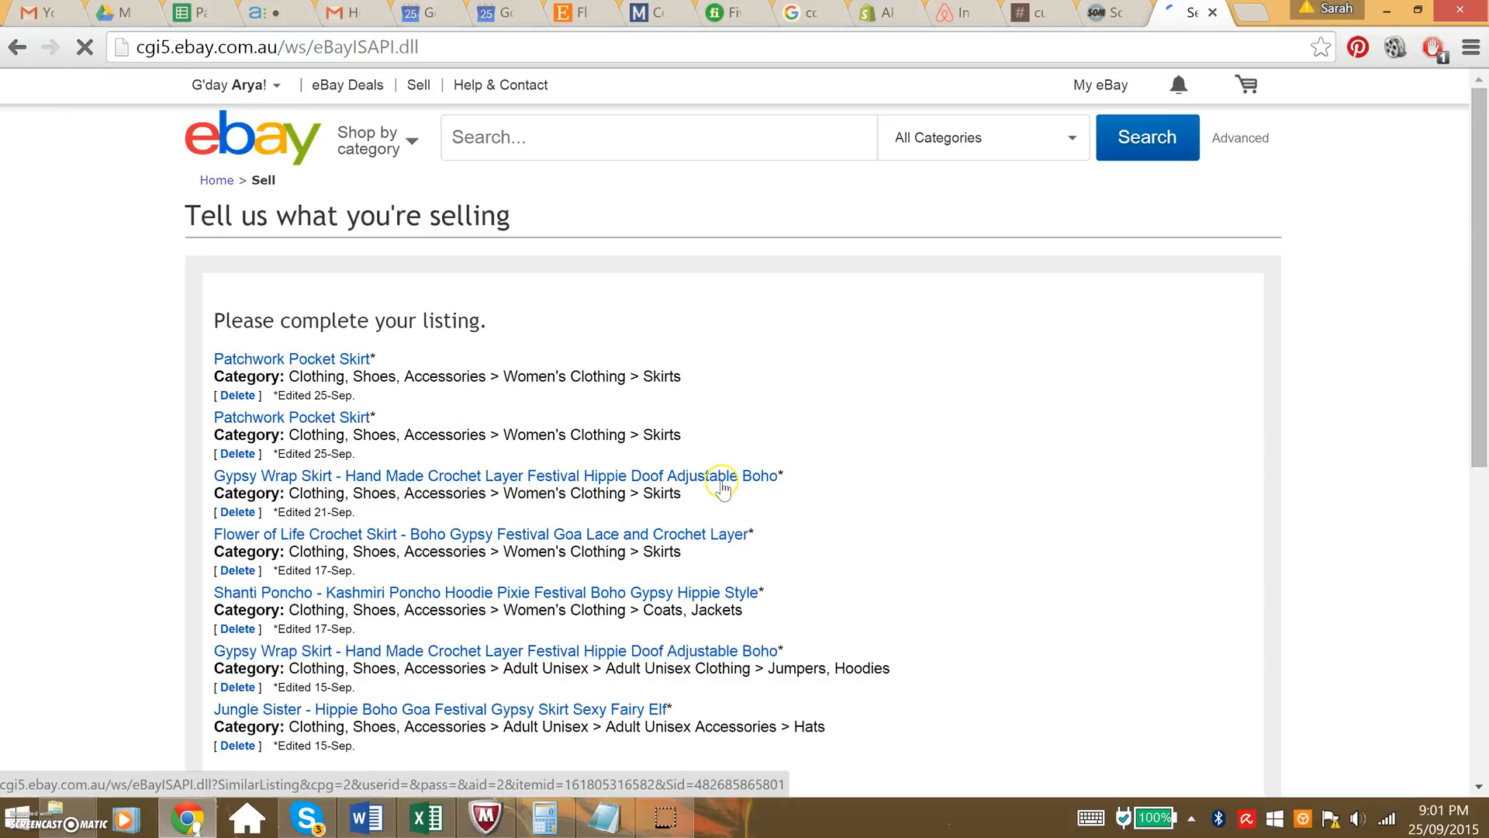
# Open the creation of a new template from the Sell with a template section and view its category selection.
pyautogui.scroll(-6, 723, 486)
pyautogui.scroll(-2, 723, 487)
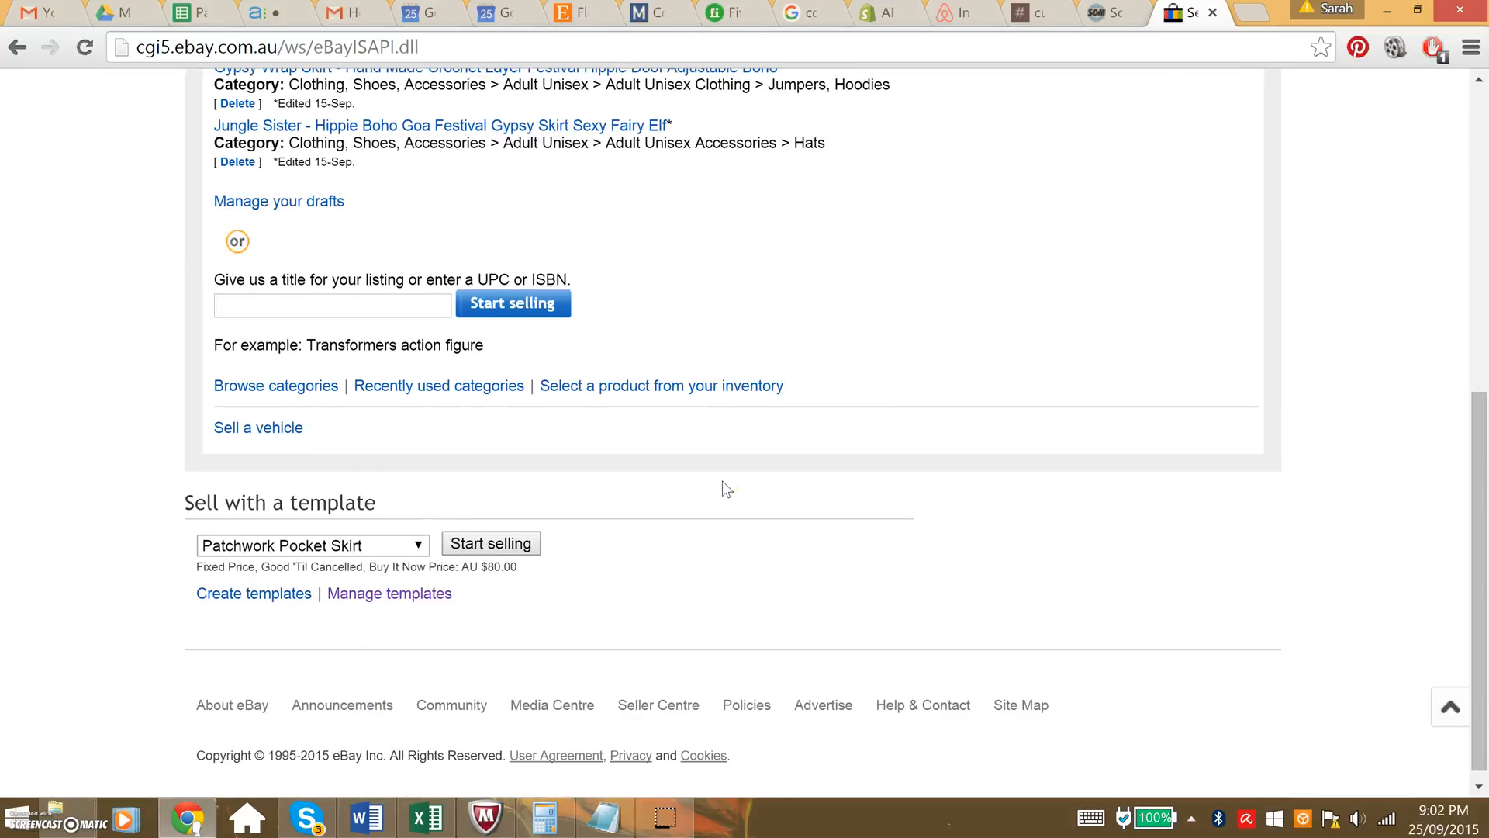
pyautogui.click(268, 581)
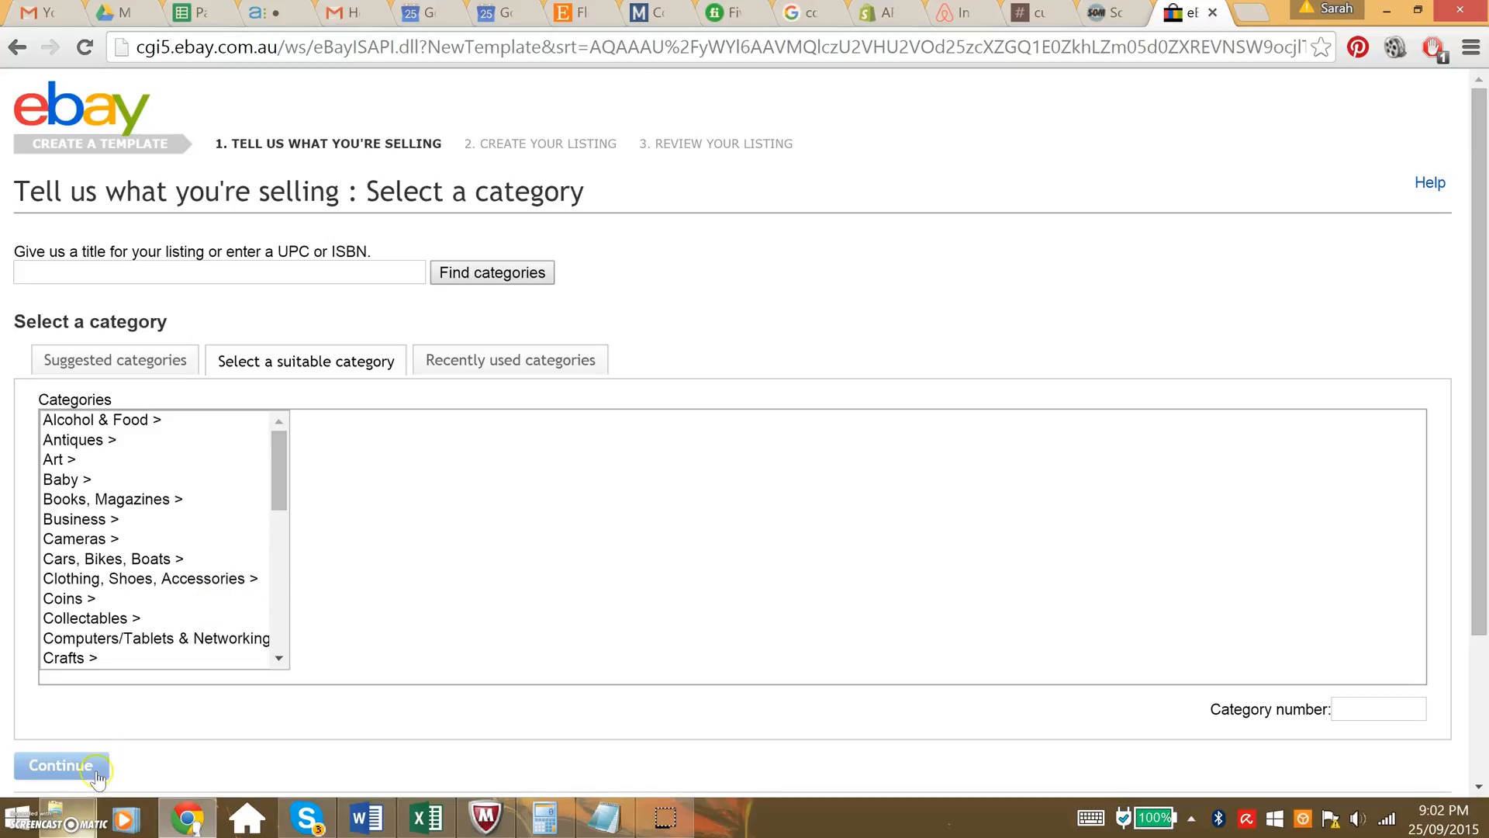
pyautogui.click(339, 271)
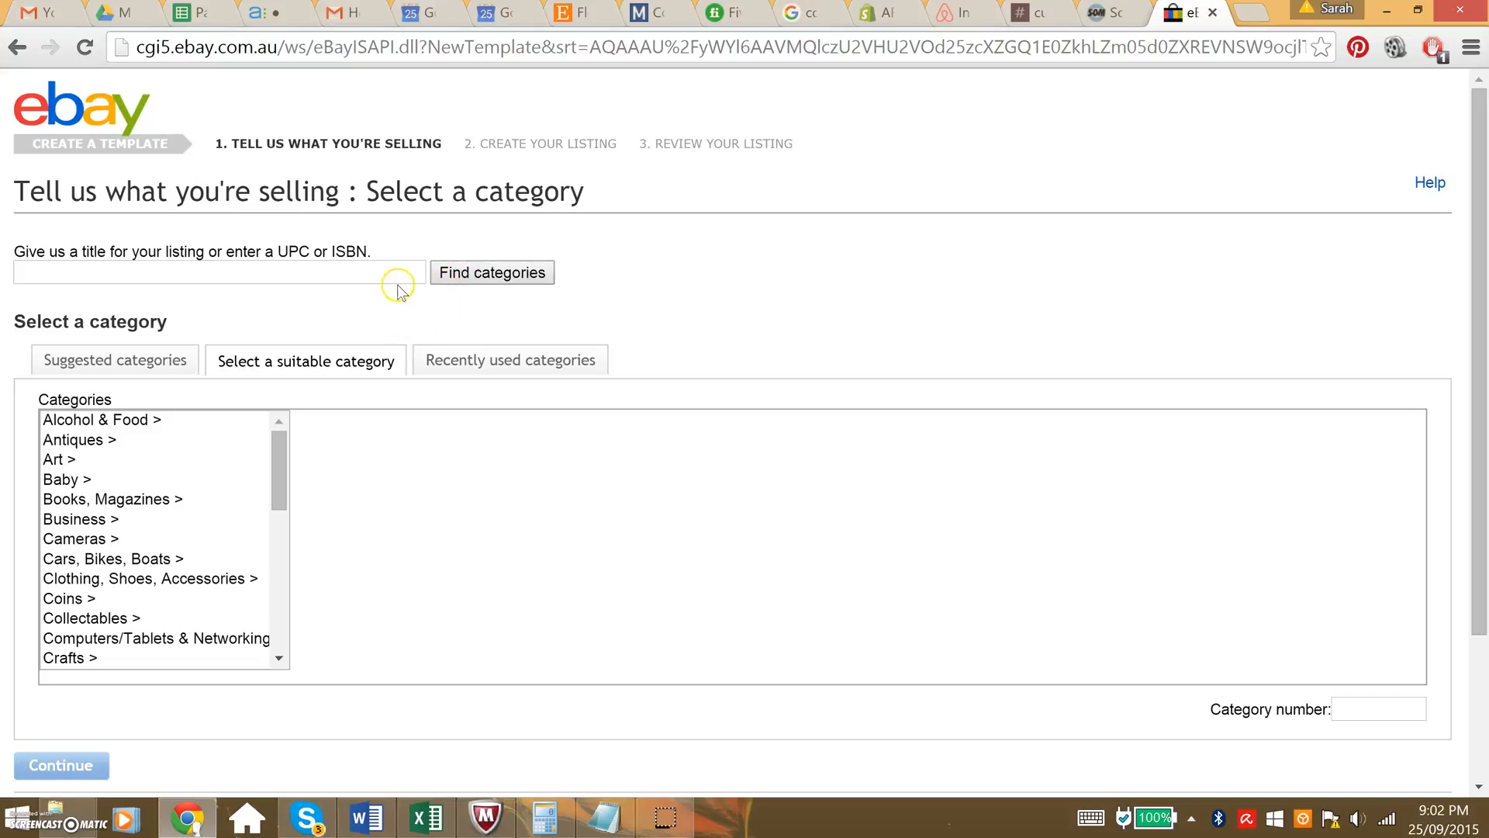
# Leave the new template's category selection, load the ebay.com.au home page and open the My eBay Summary.
pyautogui.click(17, 47)
pyautogui.click(20, 47)
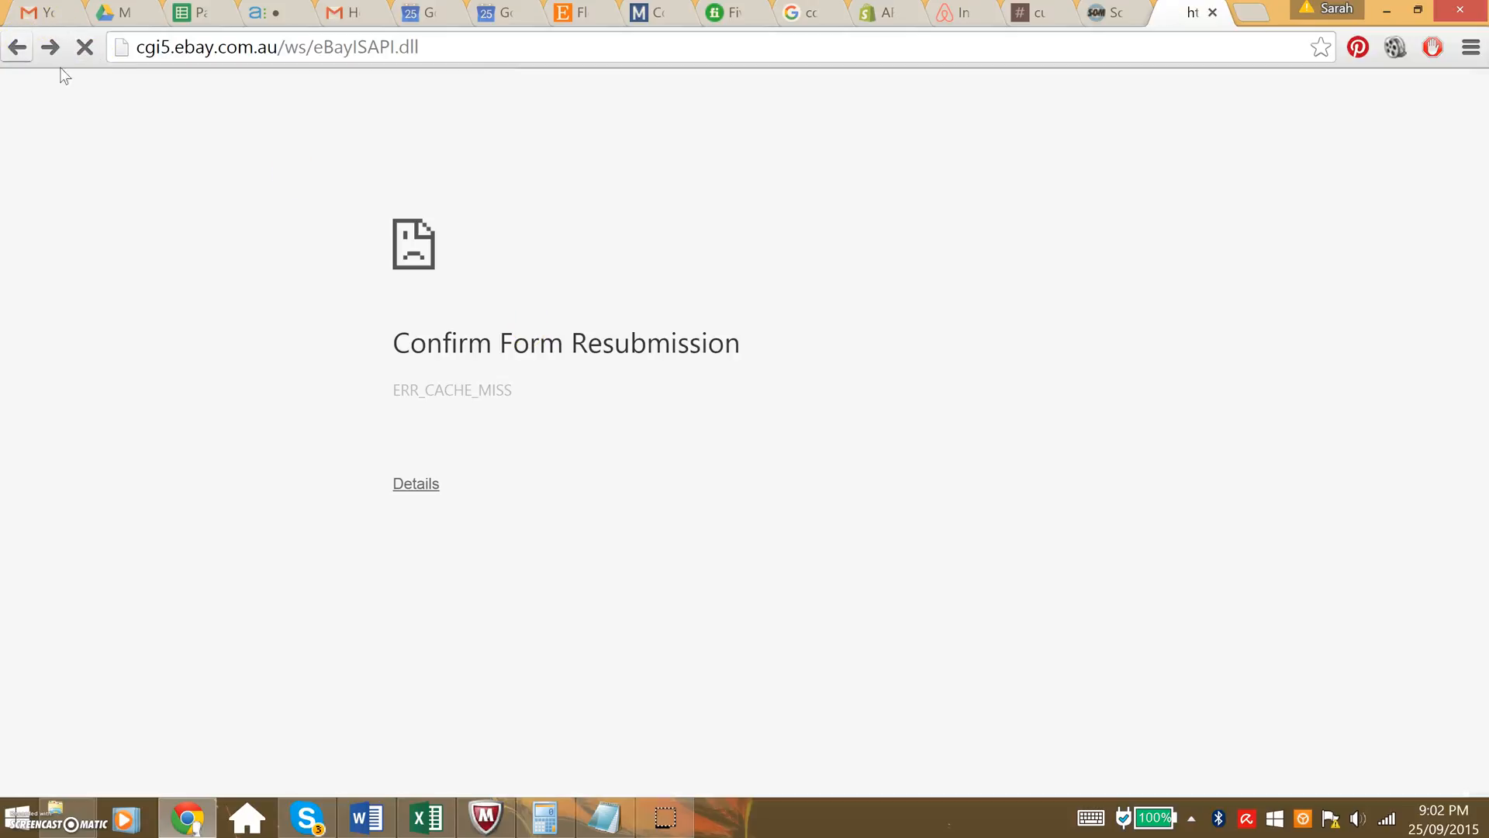
pyautogui.click(505, 44)
pyautogui.write('ebay')
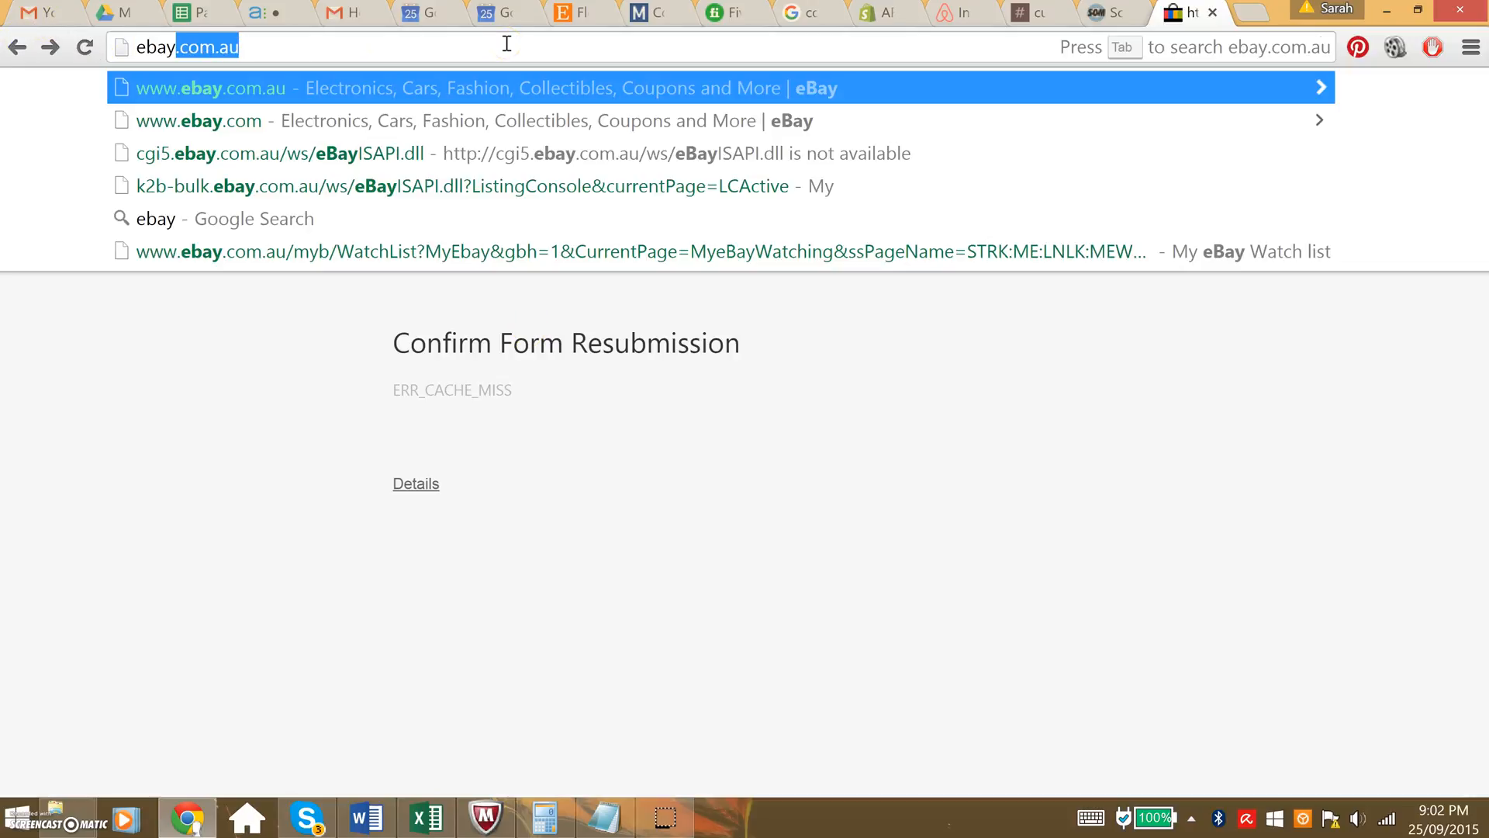
pyautogui.press('Return')
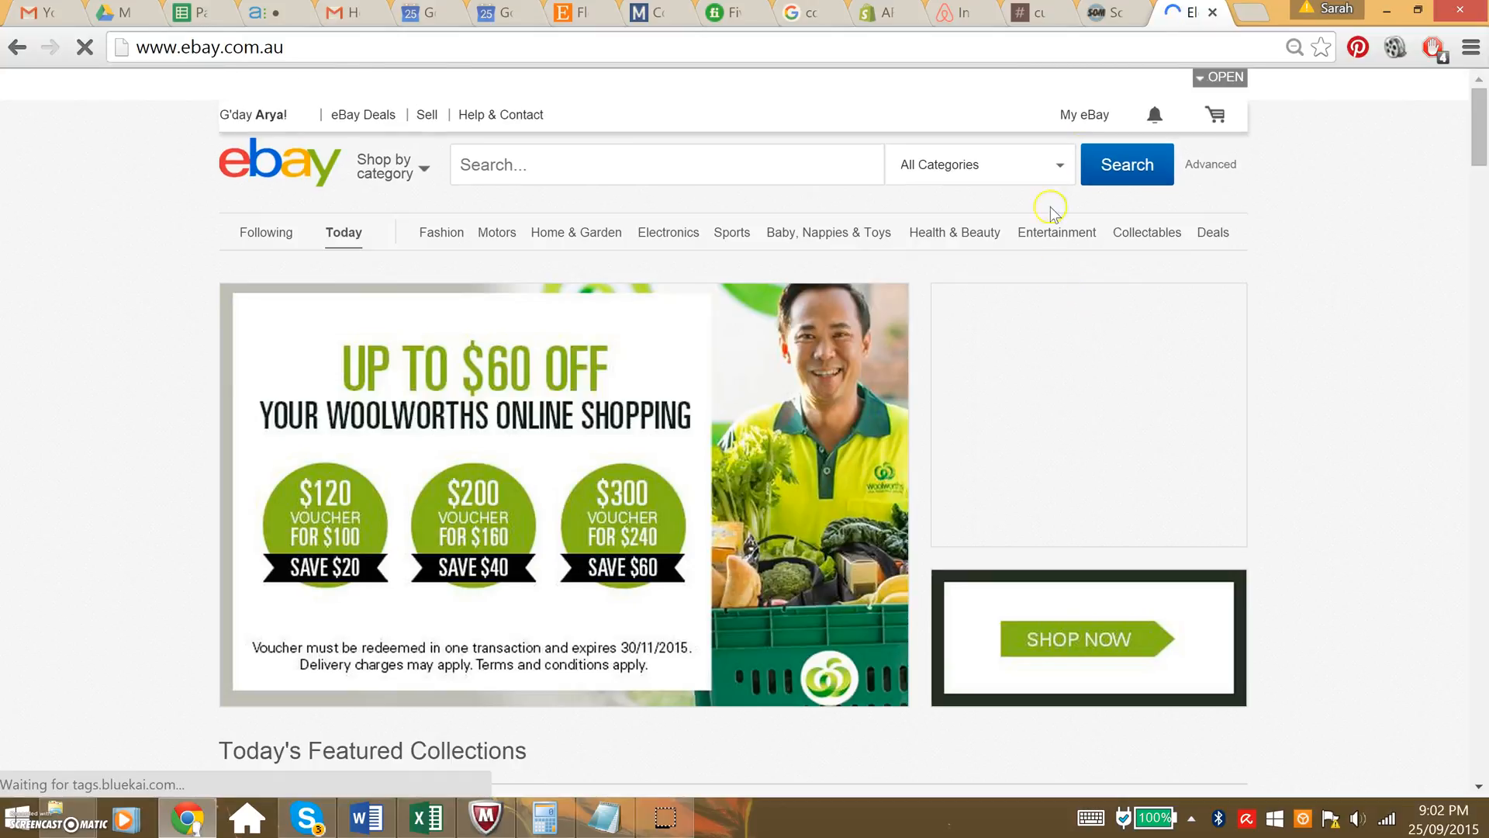
pyautogui.click(1095, 116)
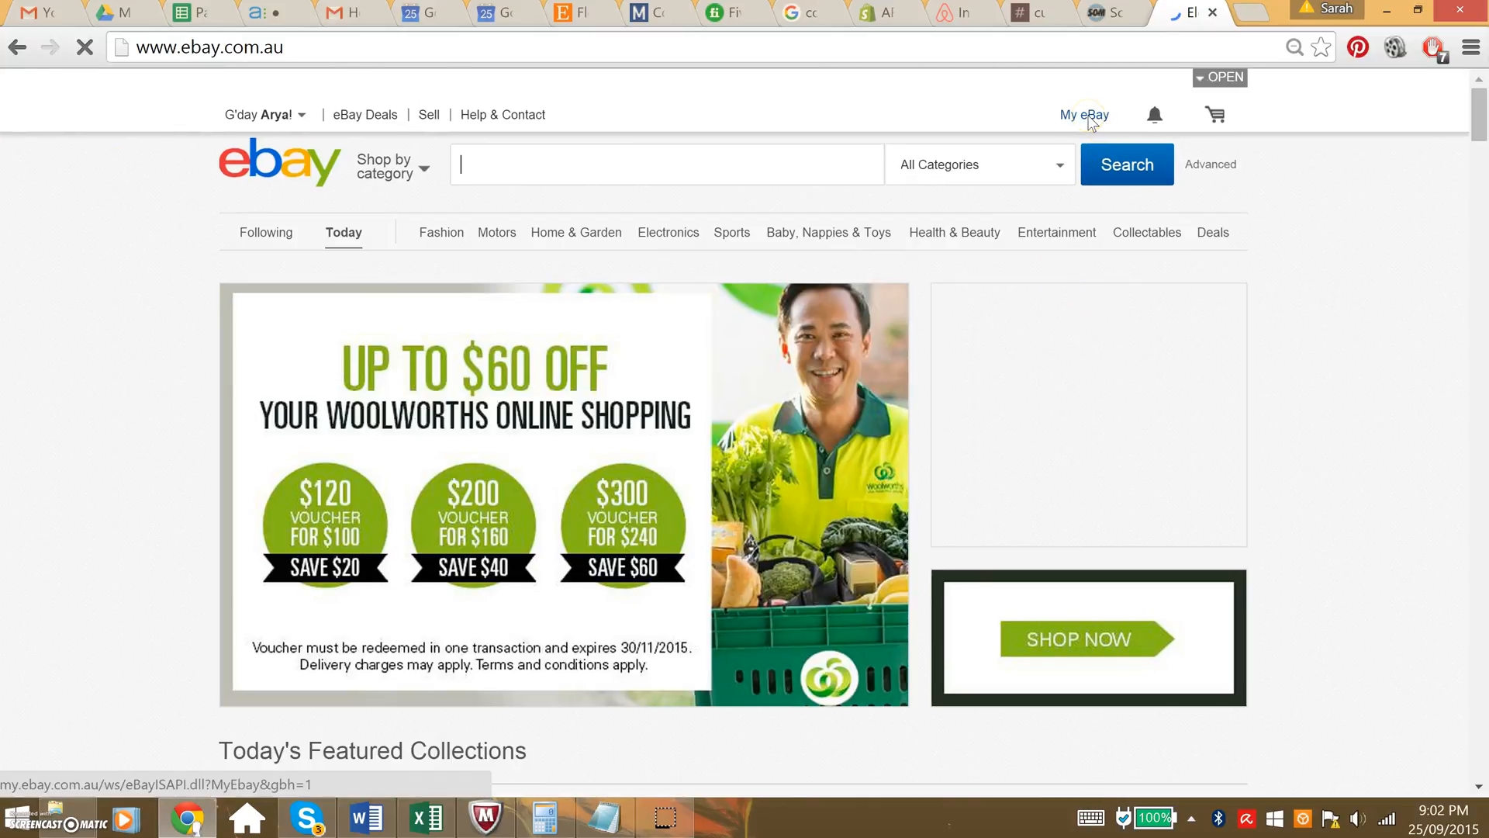
pyautogui.moveTo(1090, 121)
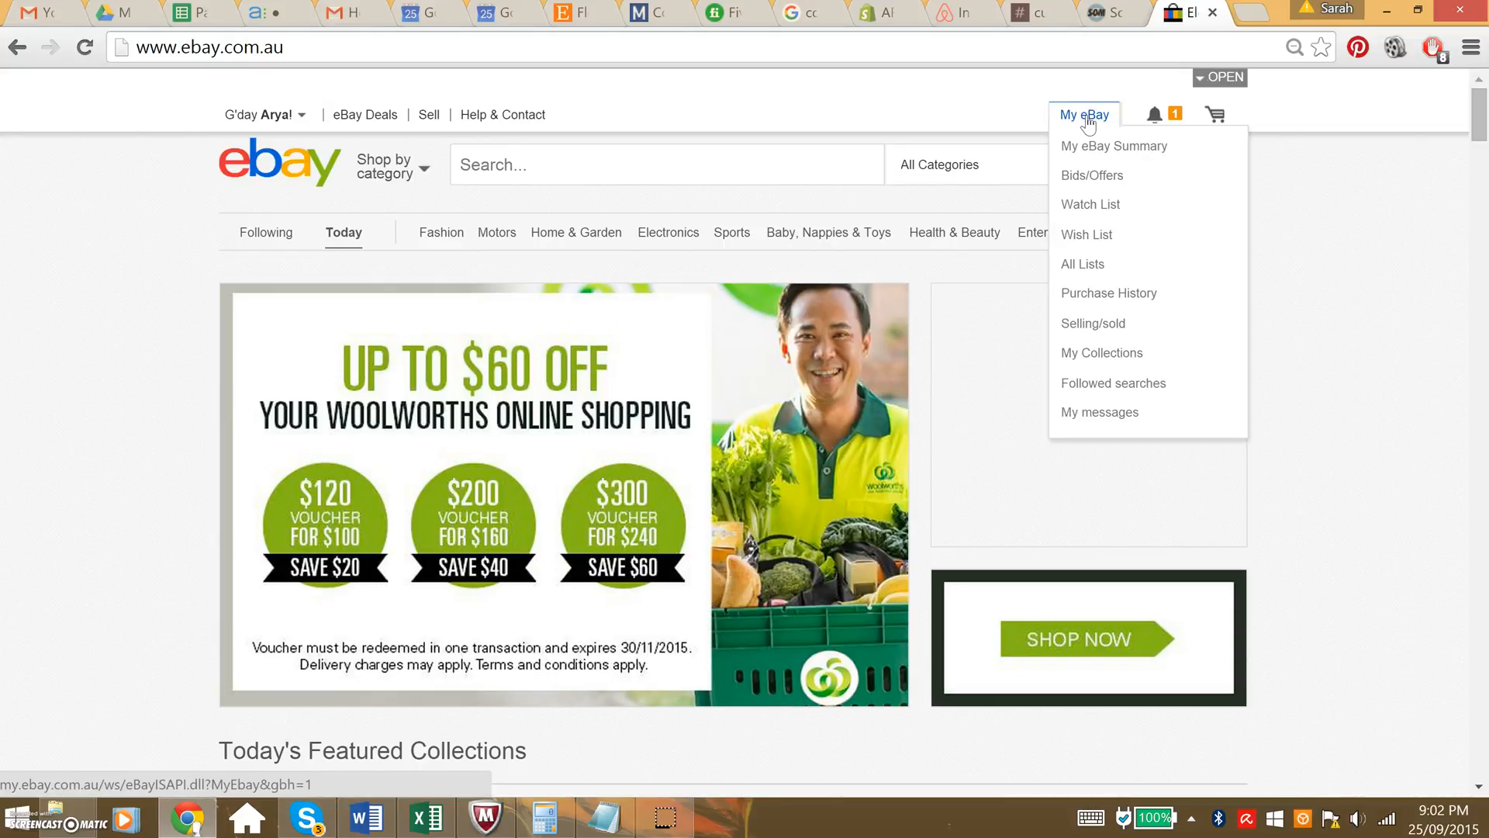
pyautogui.click(1101, 148)
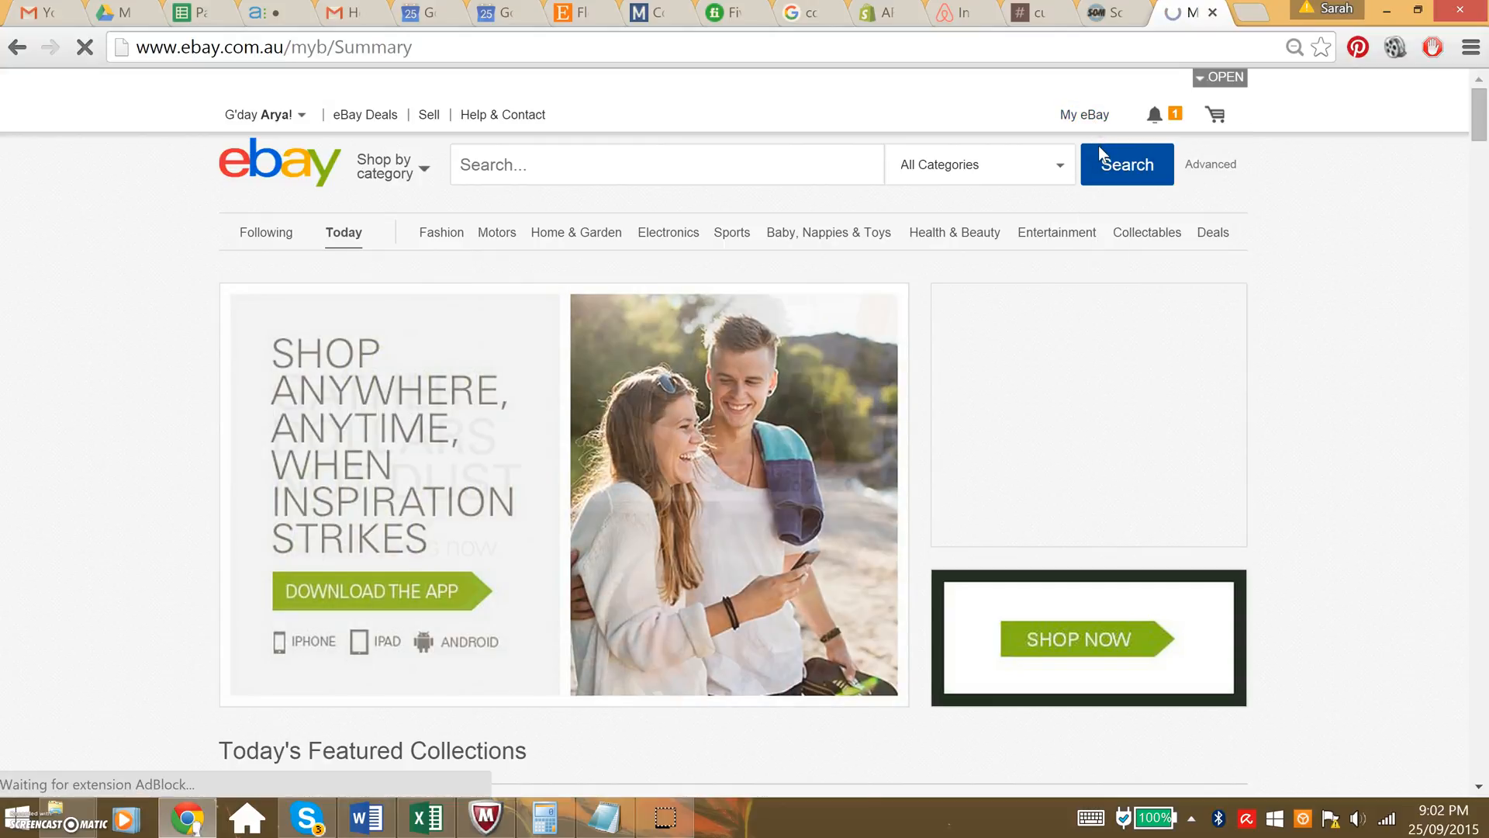
# Open the account settings and go to the Business Policies management page.
pyautogui.click(182, 537)
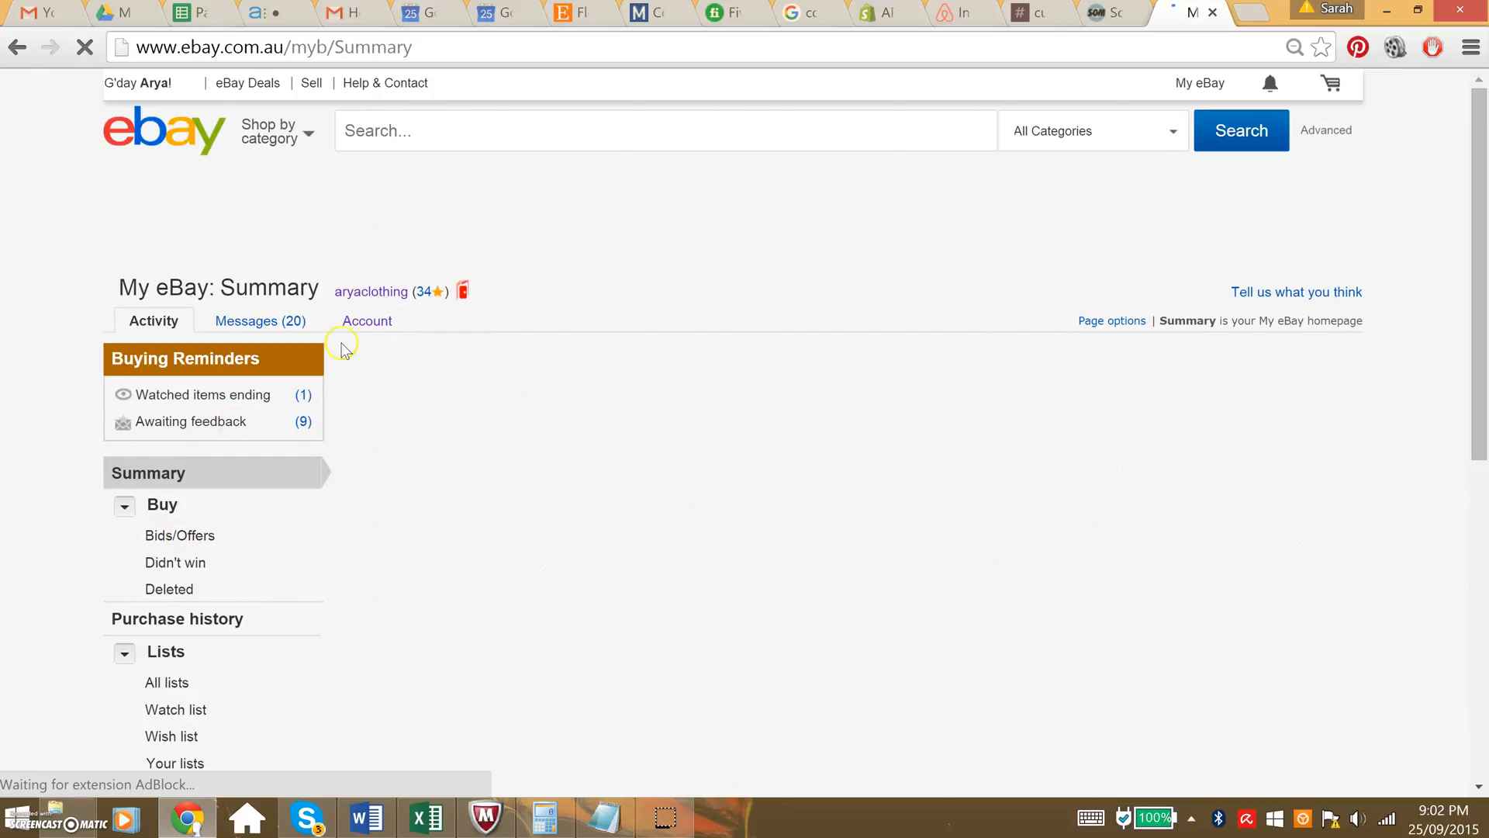
pyautogui.click(369, 324)
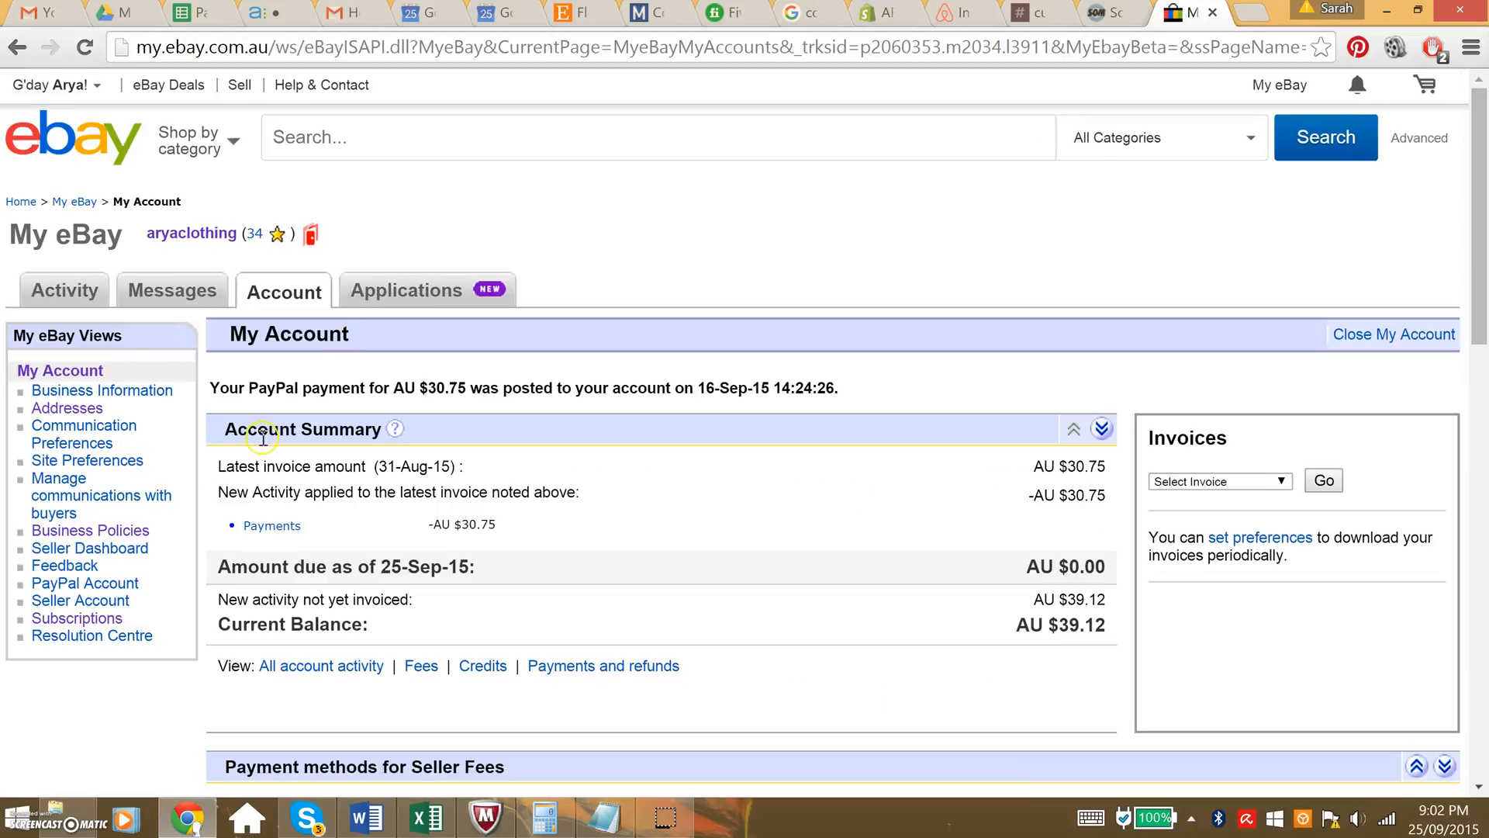
pyautogui.click(148, 532)
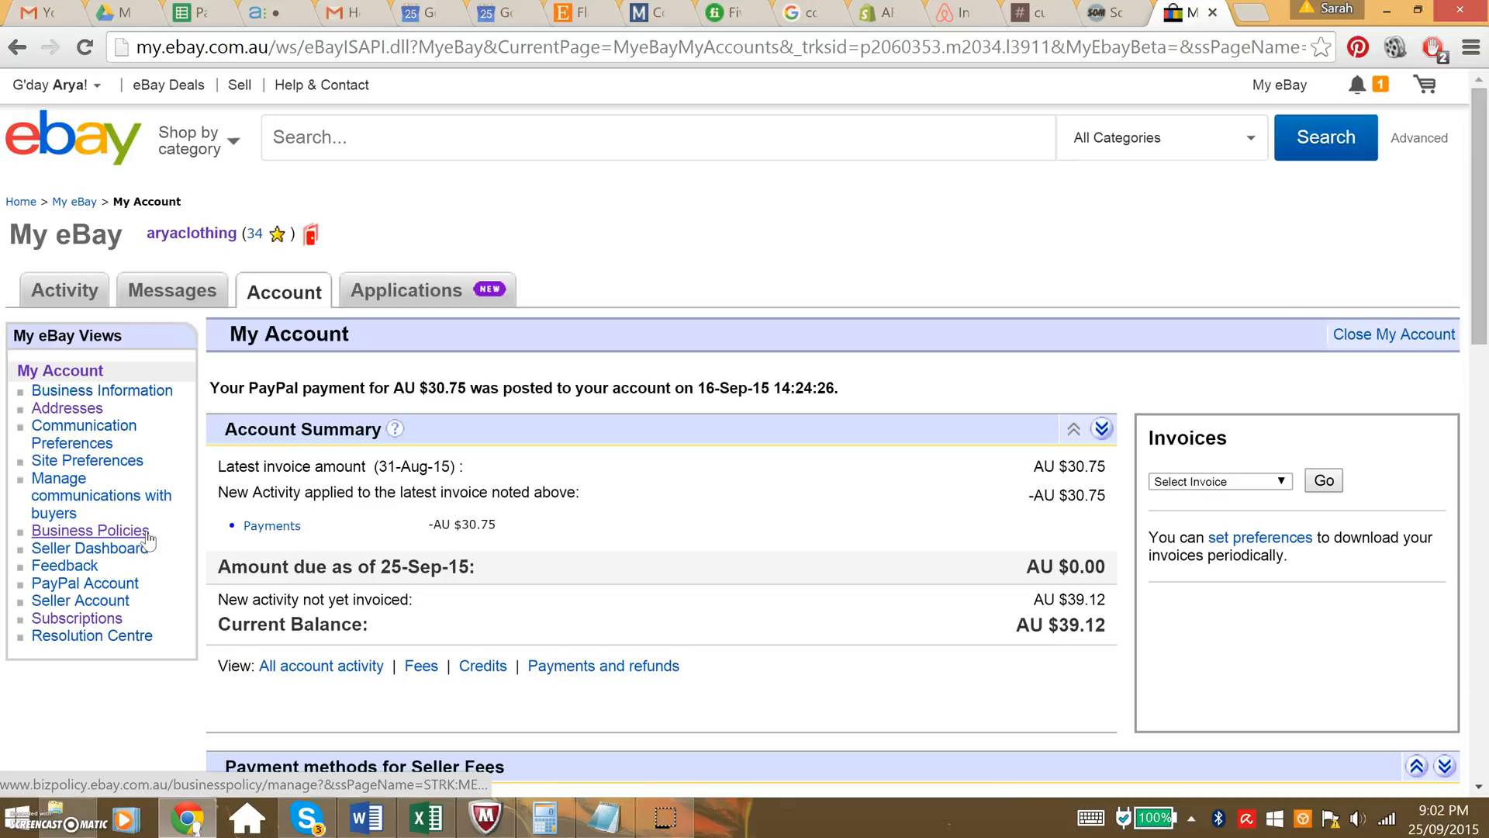
pyautogui.click(112, 529)
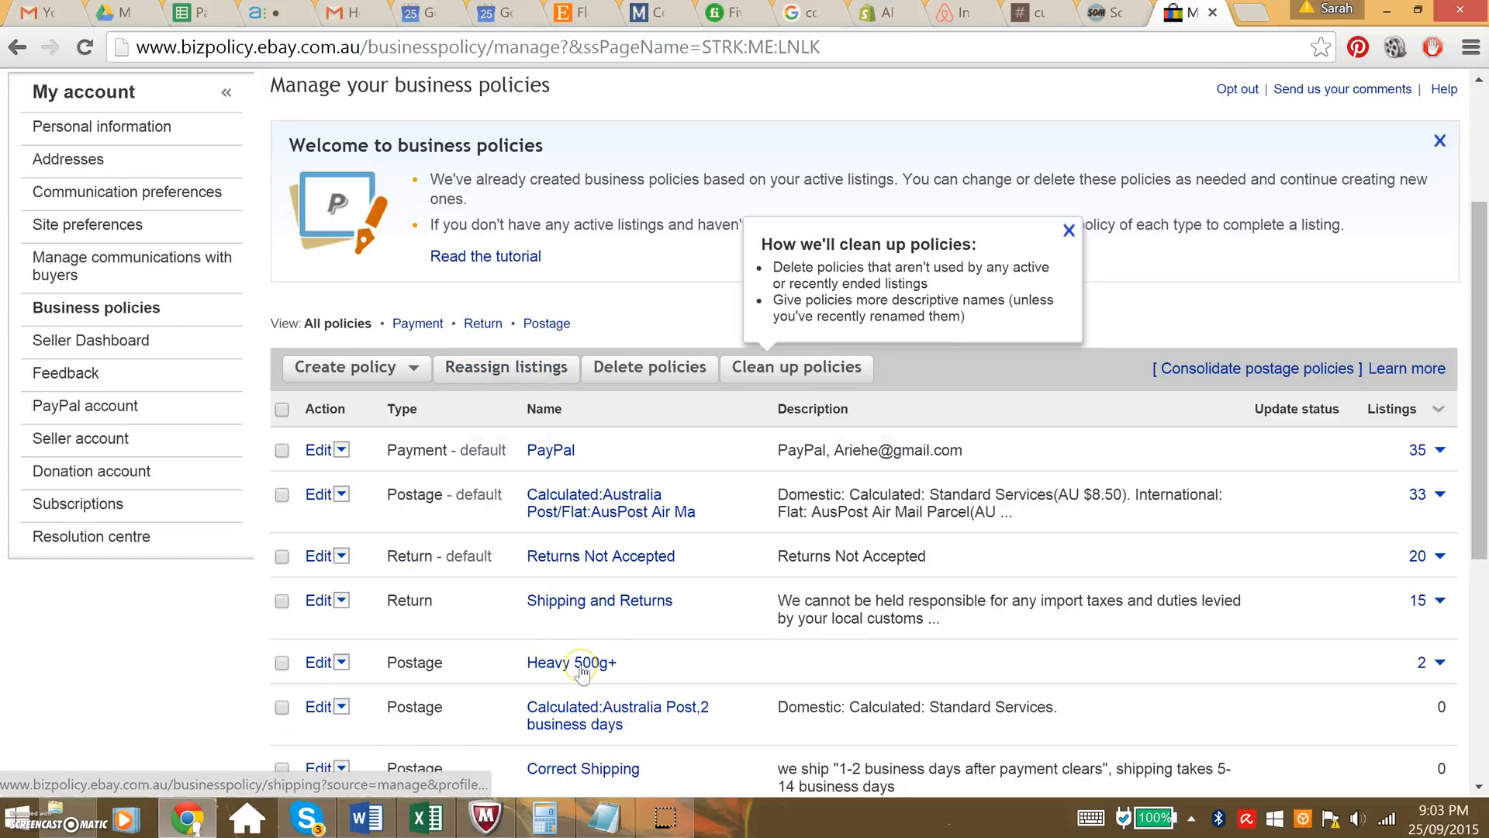
# Look over the existing payment, return and postage policies and start creating a new postage policy.
pyautogui.scroll(-2, 582, 672)
pyautogui.scroll(-2, 580, 669)
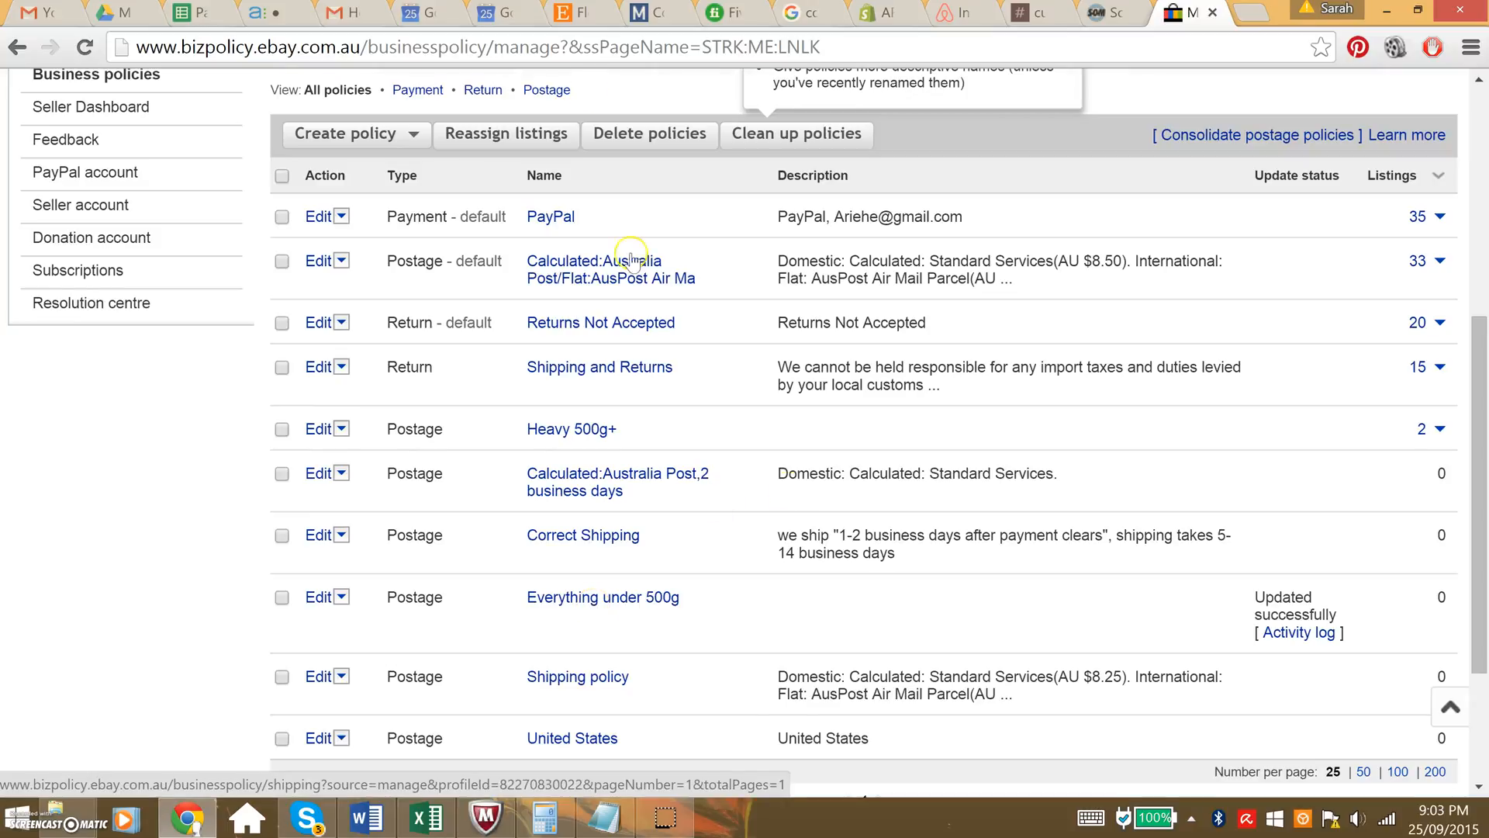
pyautogui.click(584, 501)
pyautogui.scroll(-2, 583, 501)
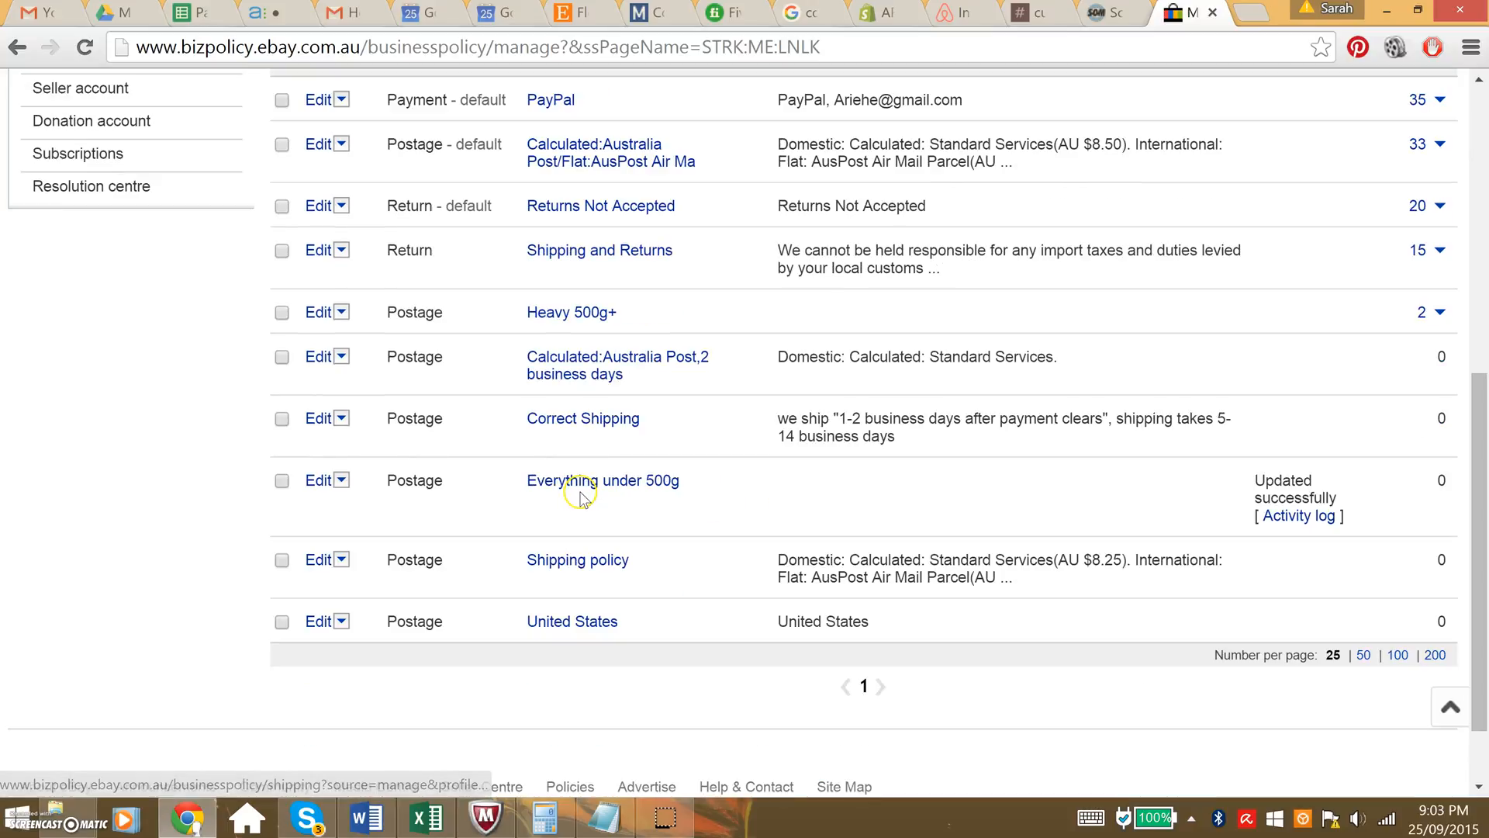
pyautogui.scroll(2, 581, 496)
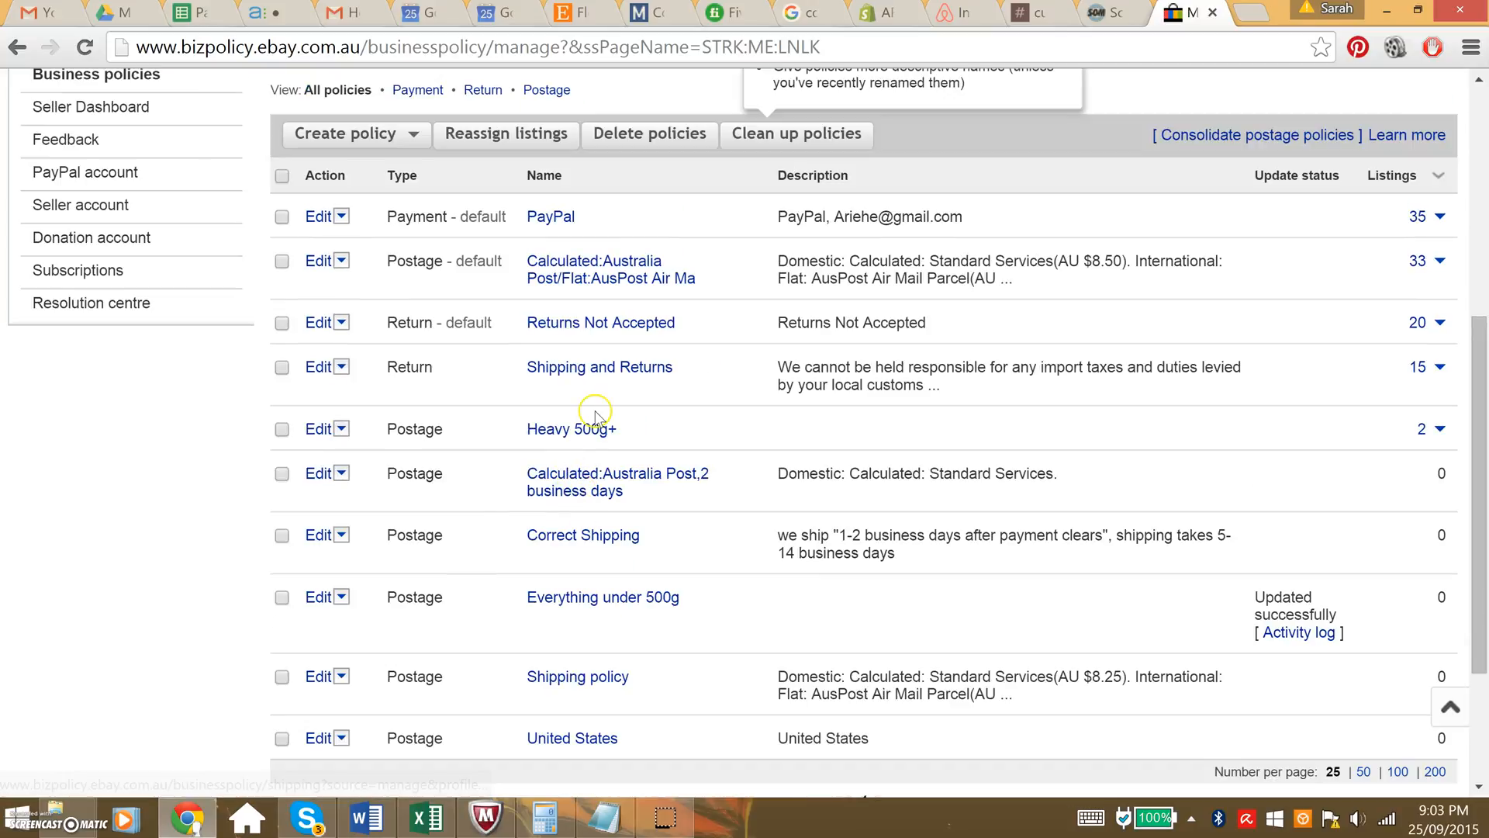
pyautogui.click(336, 136)
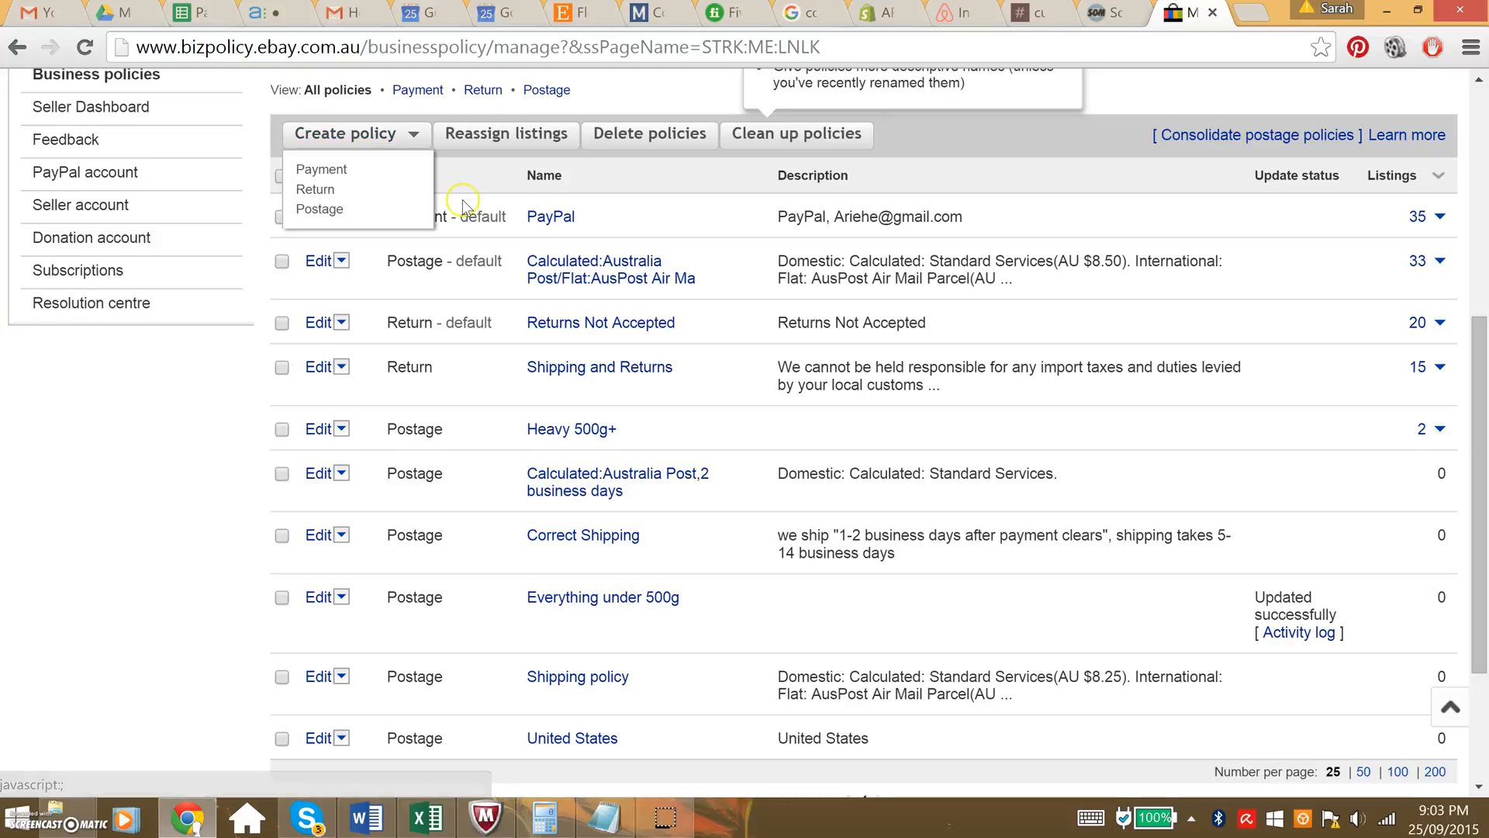
pyautogui.click(344, 208)
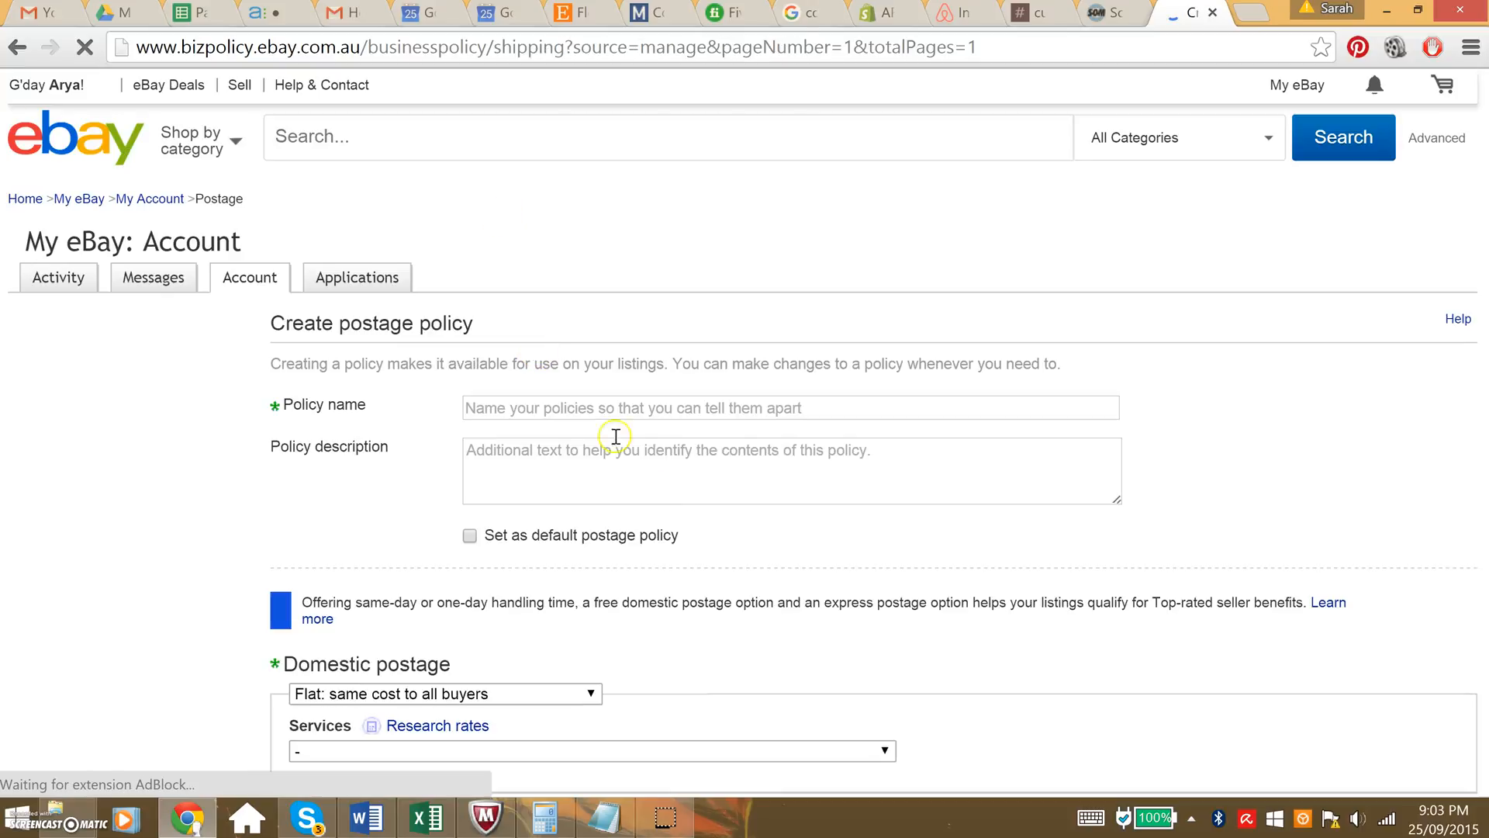
# Name the new postage policy "Light things under 50g" and leave its description empty.
pyautogui.scroll(-2, 714, 524)
pyautogui.scroll(-1, 725, 353)
pyautogui.scroll(1, 698, 349)
pyautogui.click(543, 291)
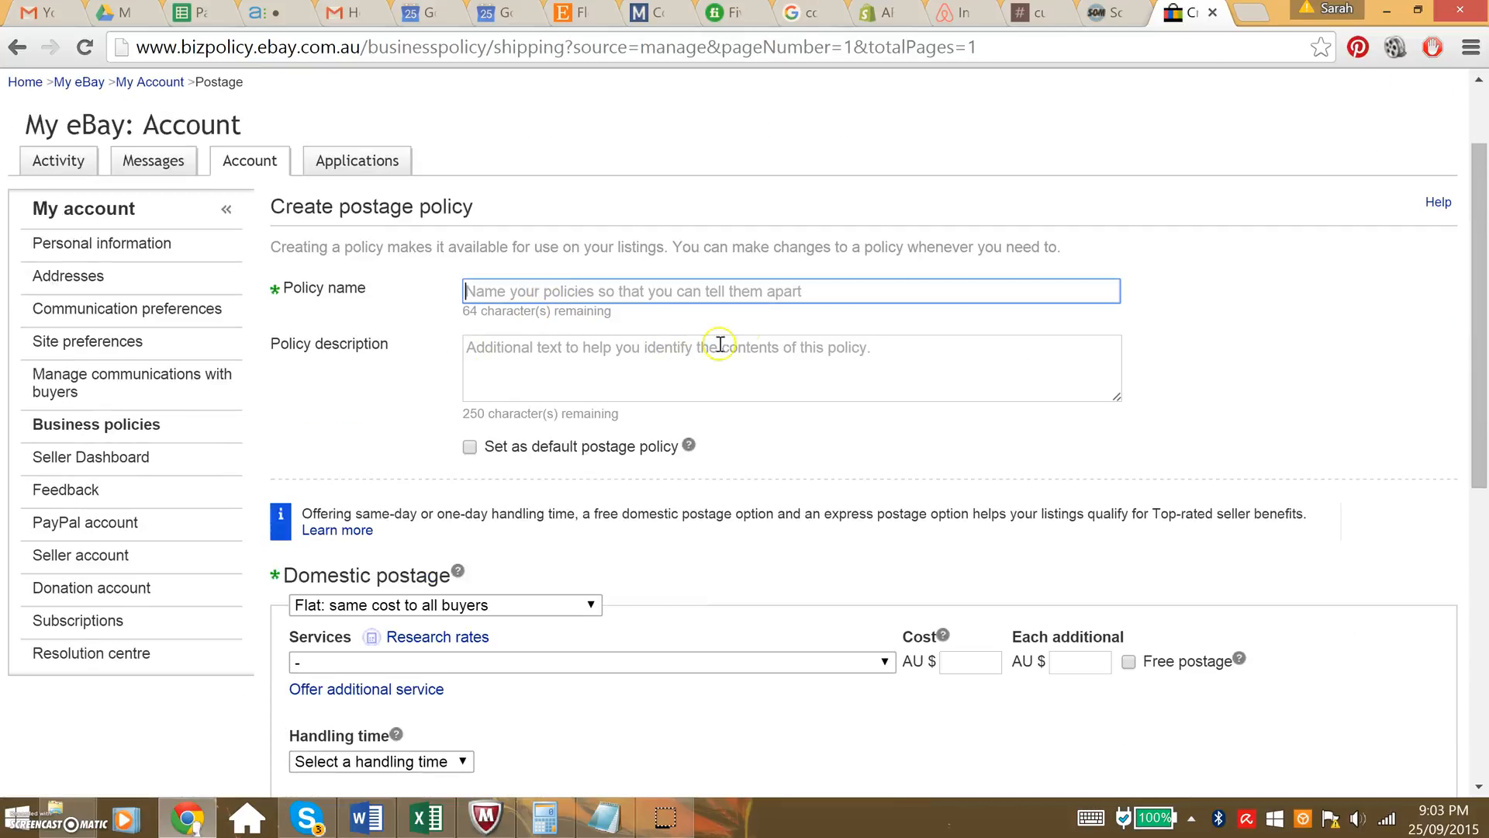
pyautogui.write('Light things')
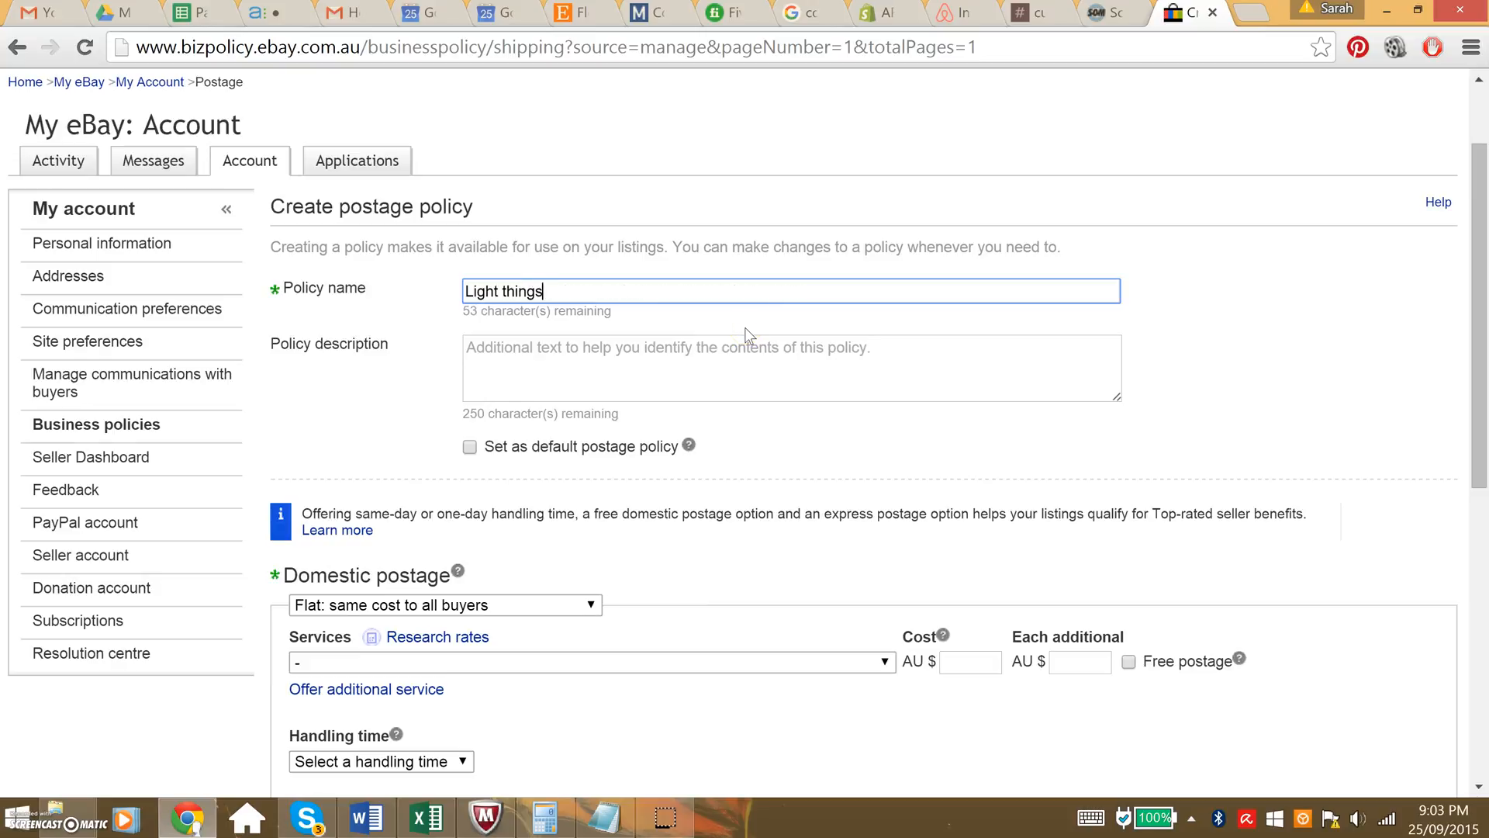
pyautogui.write(' under 50g')
pyautogui.click(717, 359)
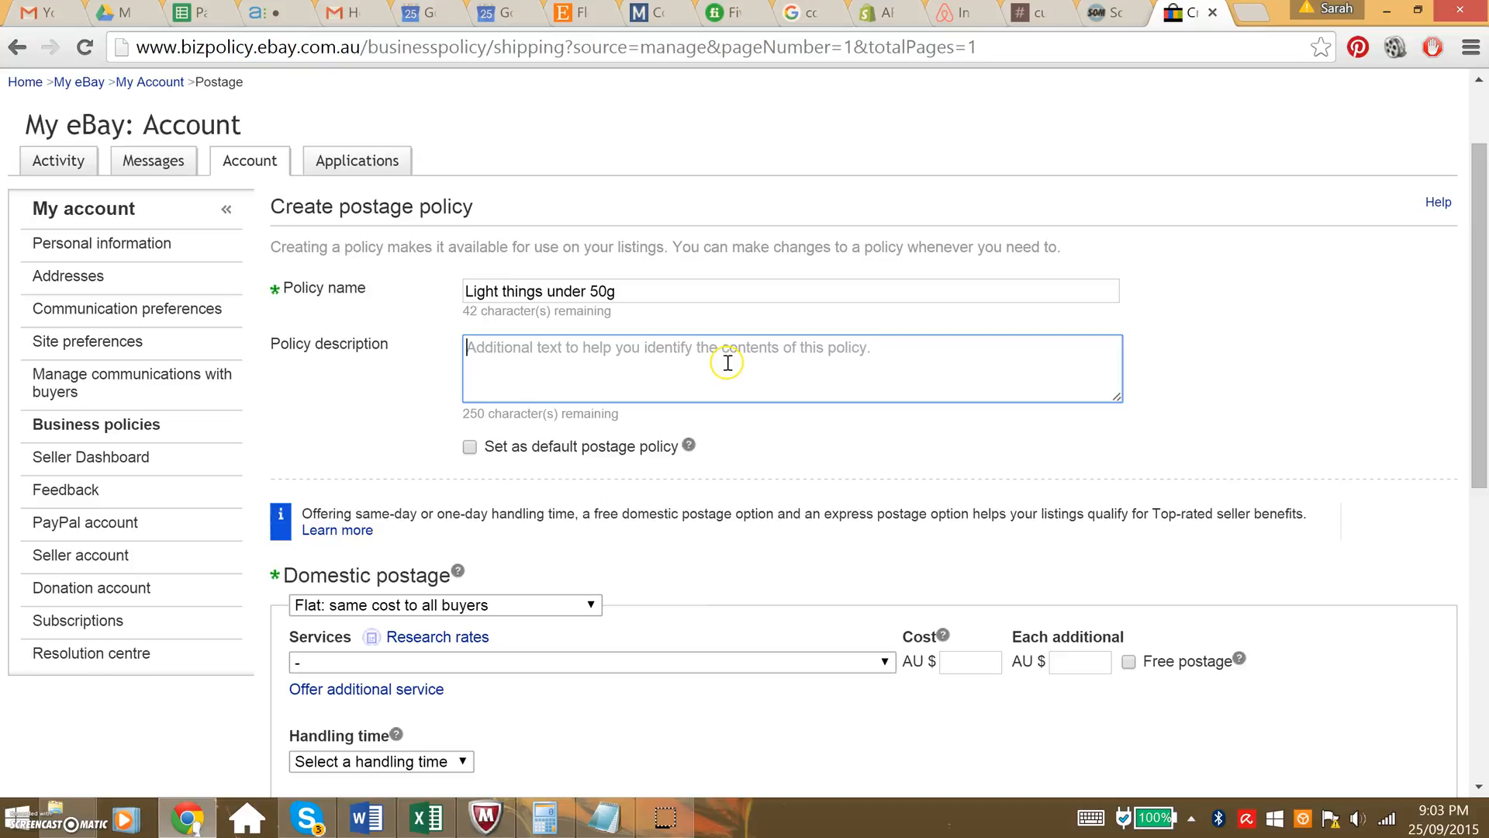
# Keep domestic postage at "Flat: same cost to all buyers" and choose the eBay Australia Post Flat Rate 500g Satchel service.
pyautogui.scroll(-3, 727, 363)
pyautogui.click(468, 372)
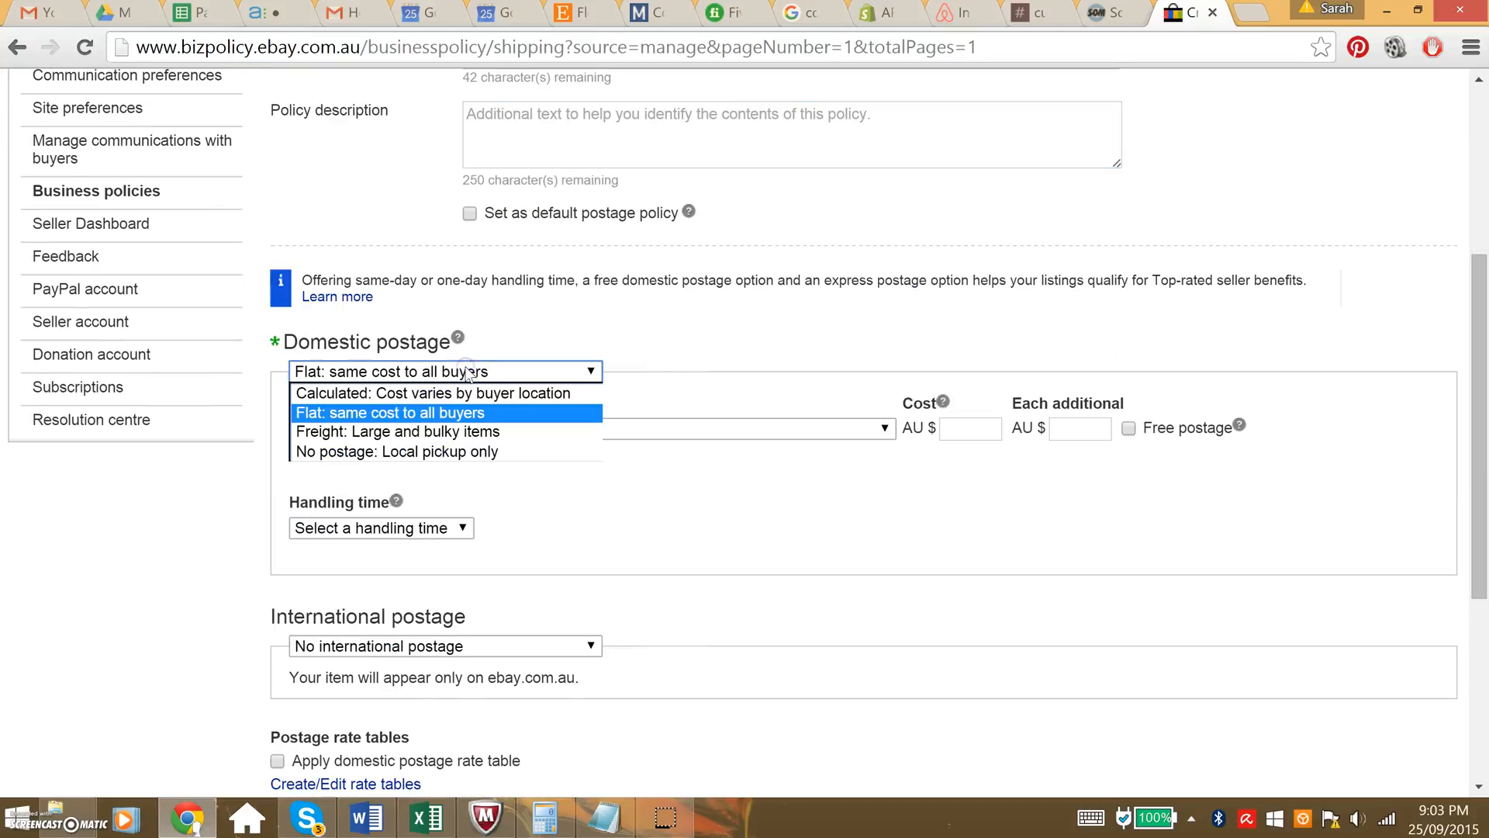
pyautogui.click(586, 339)
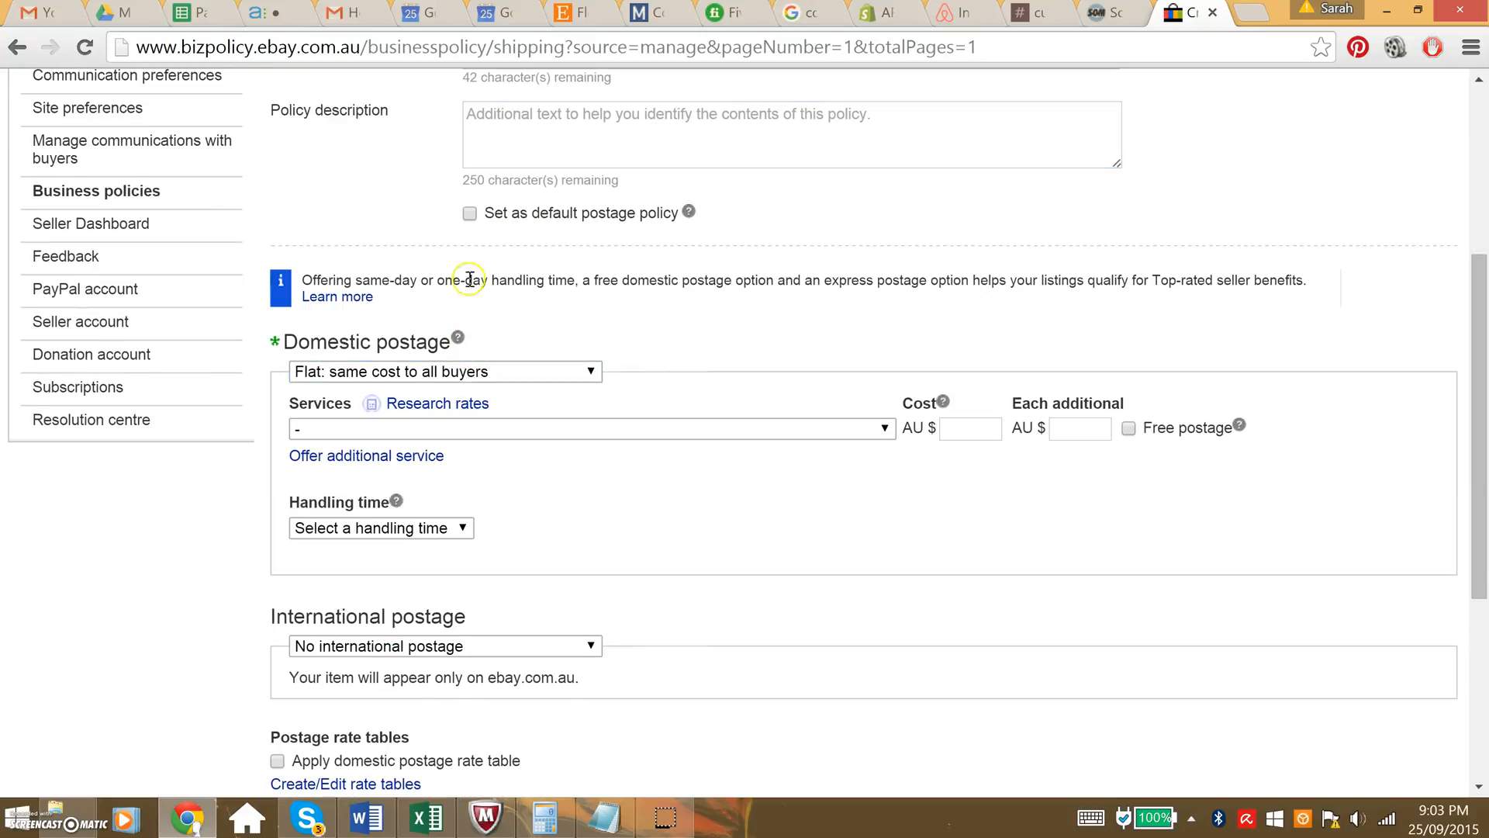
pyautogui.click(480, 373)
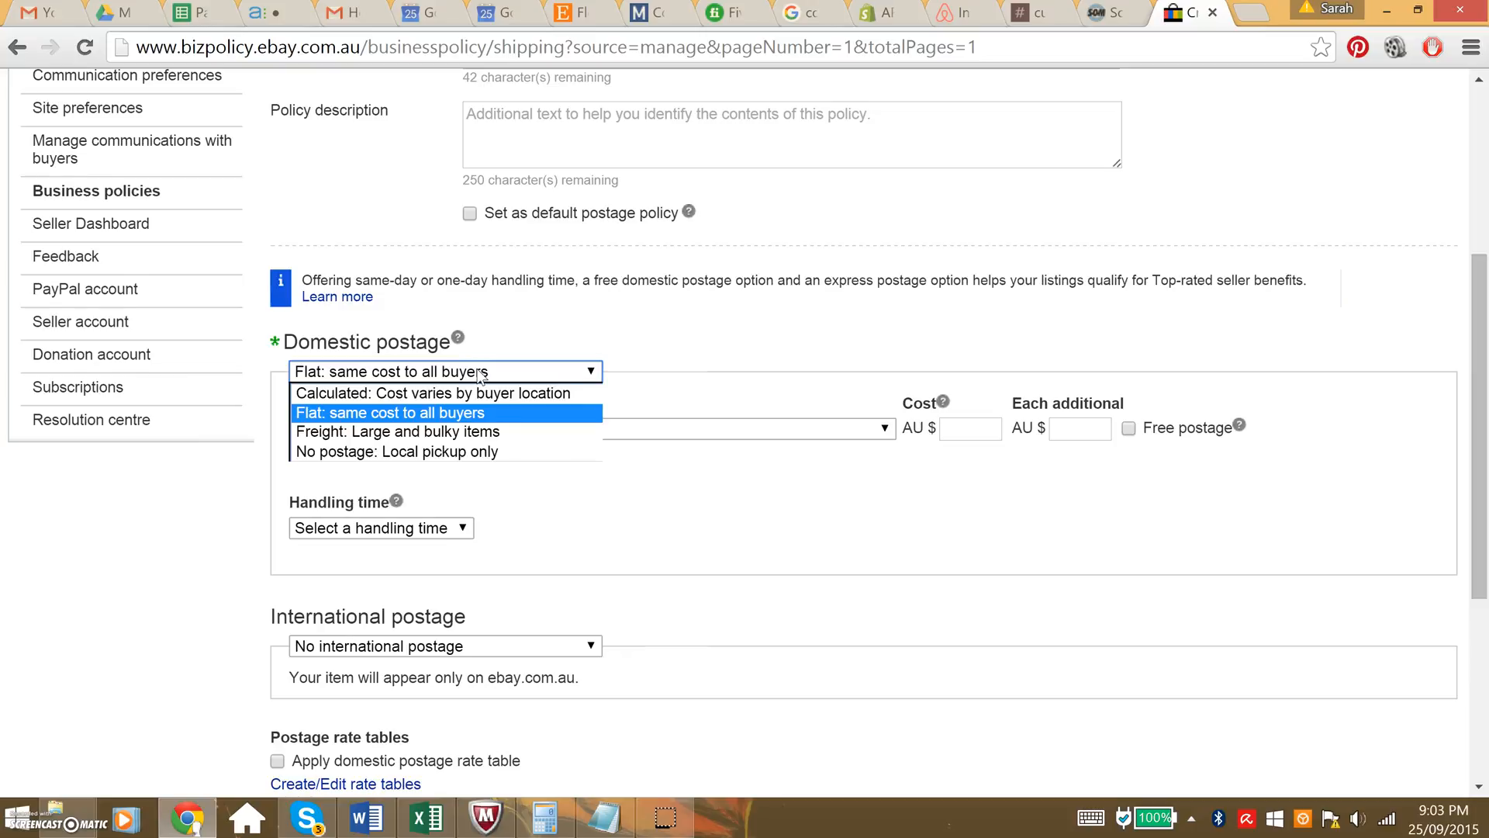
pyautogui.click(480, 375)
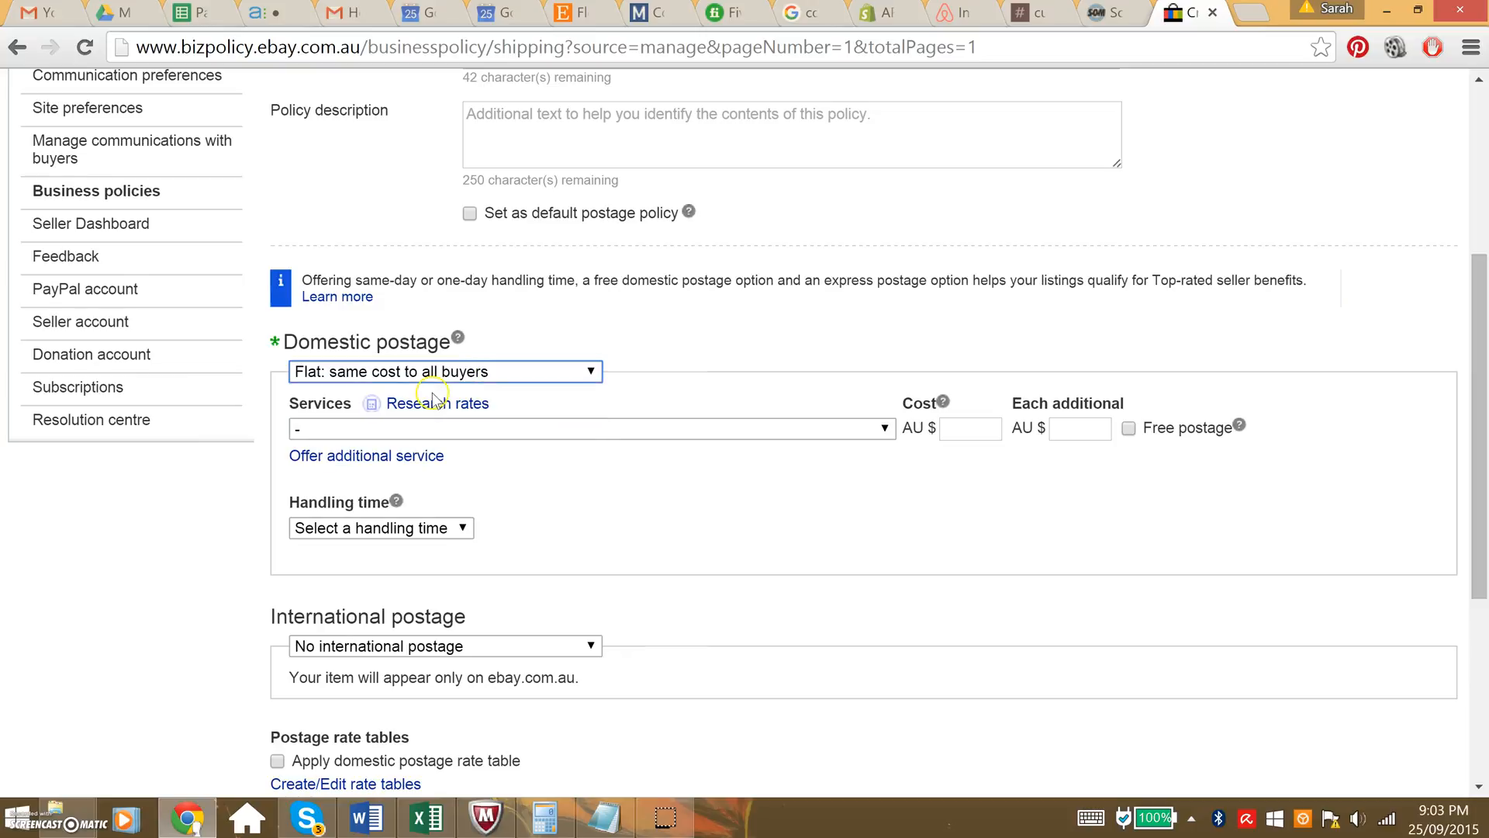
pyautogui.click(399, 429)
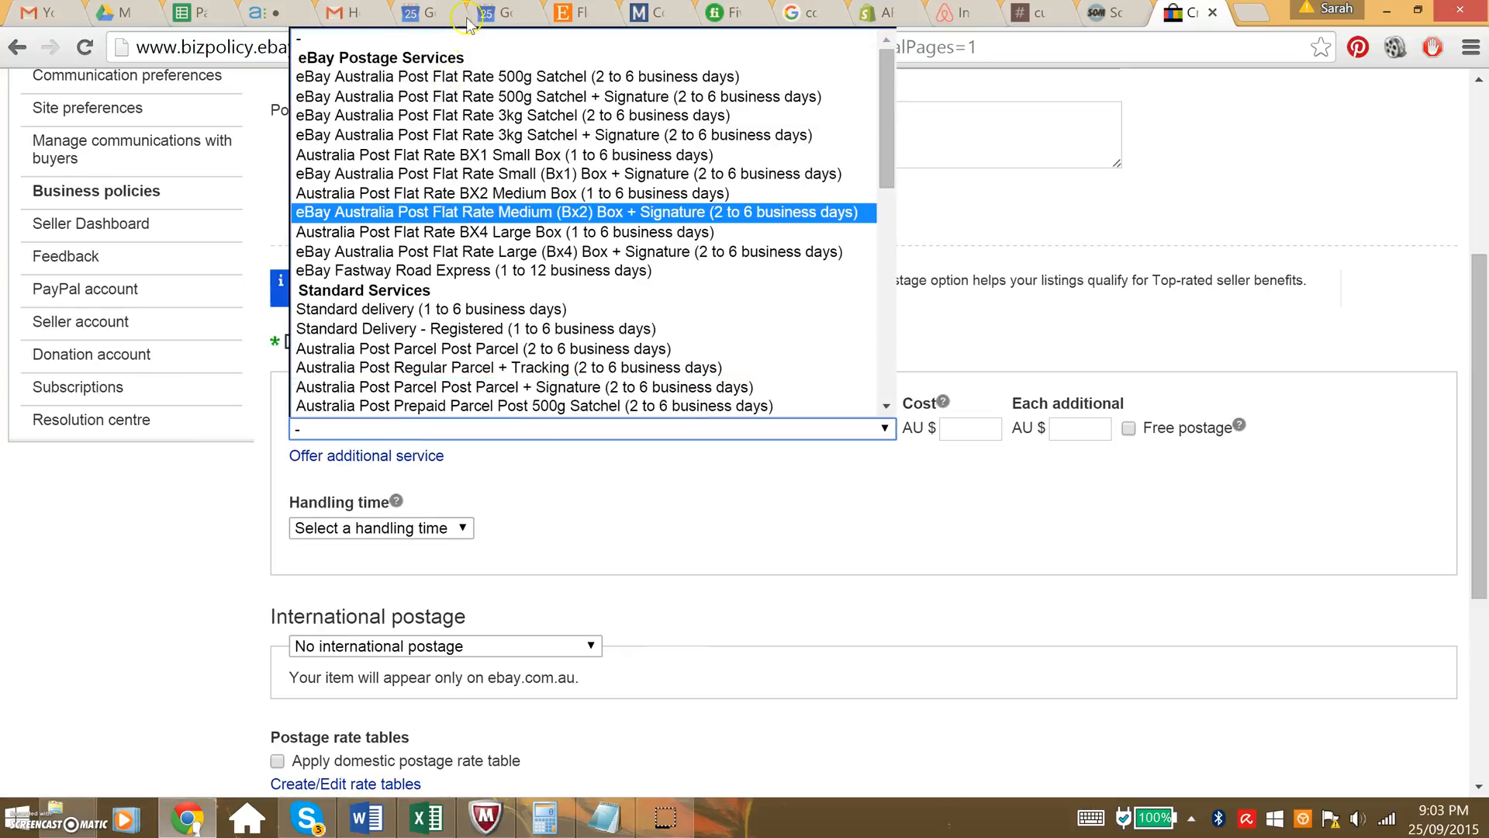
pyautogui.click(462, 80)
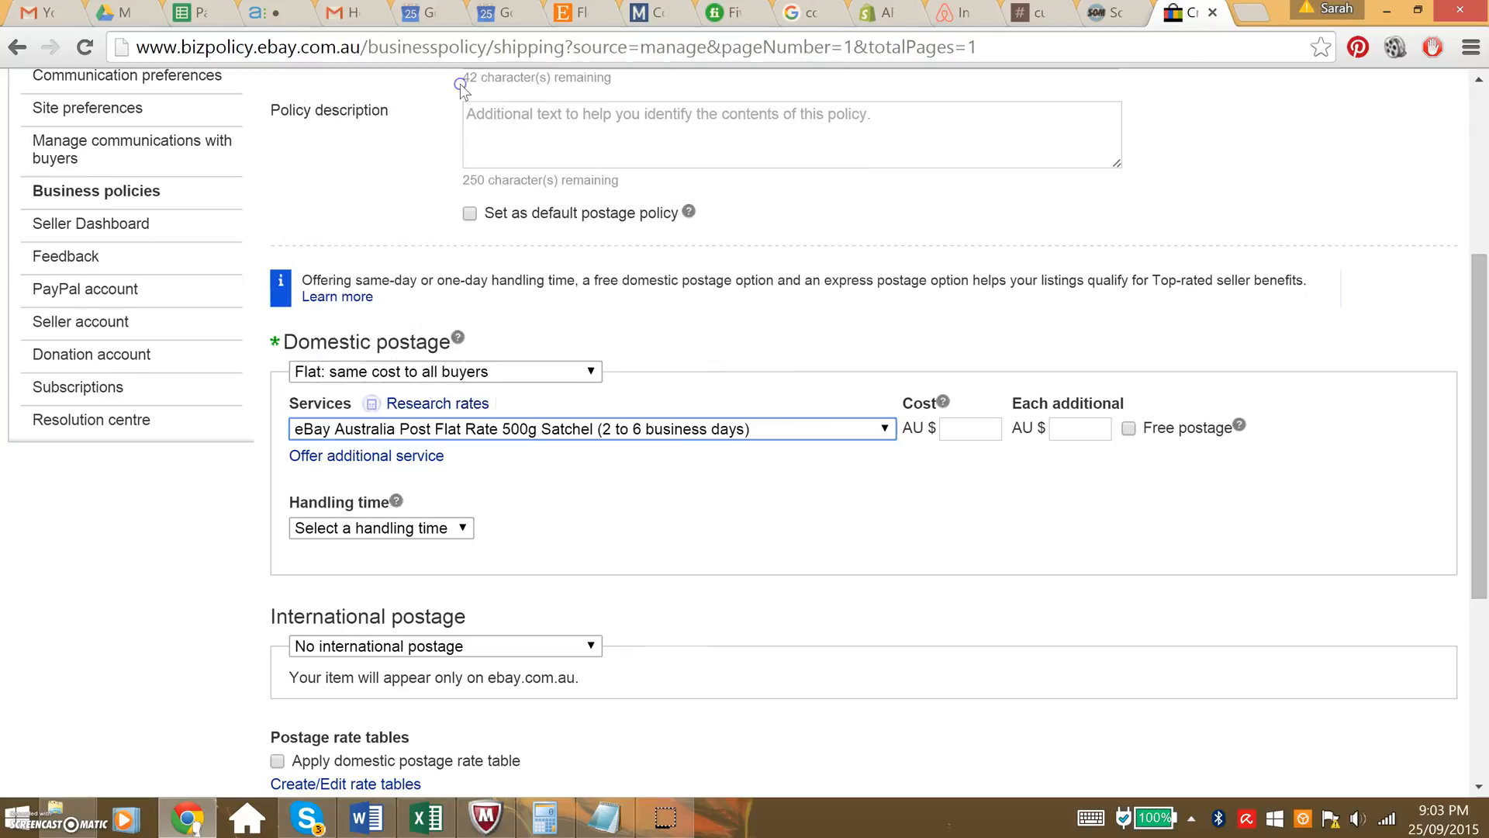
# Set the domestic satchel service's cost to AU $8 and each additional item to AU $5.
pyautogui.click(957, 429)
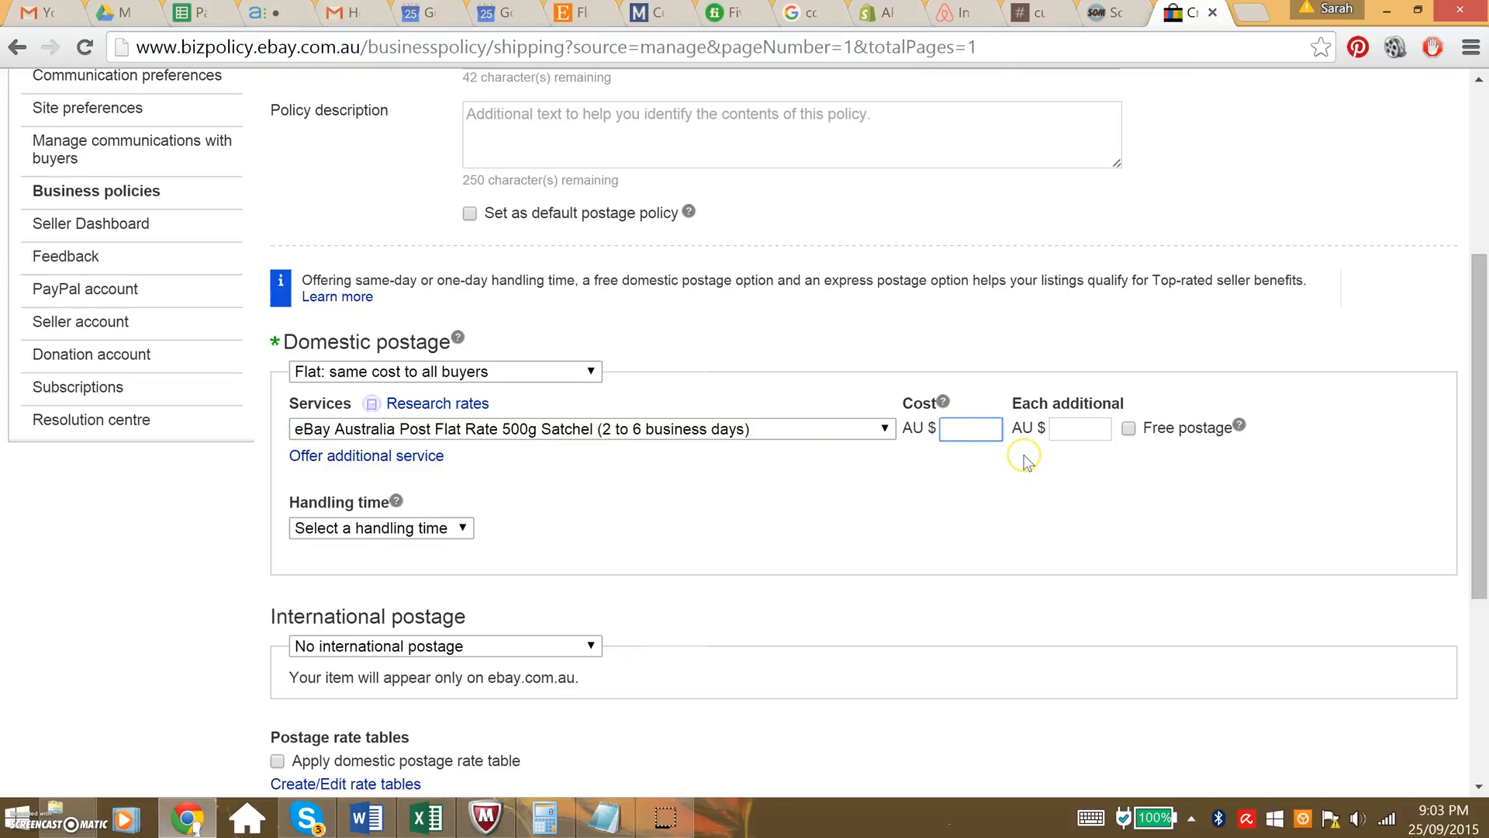
pyautogui.write('8')
pyautogui.click(1080, 430)
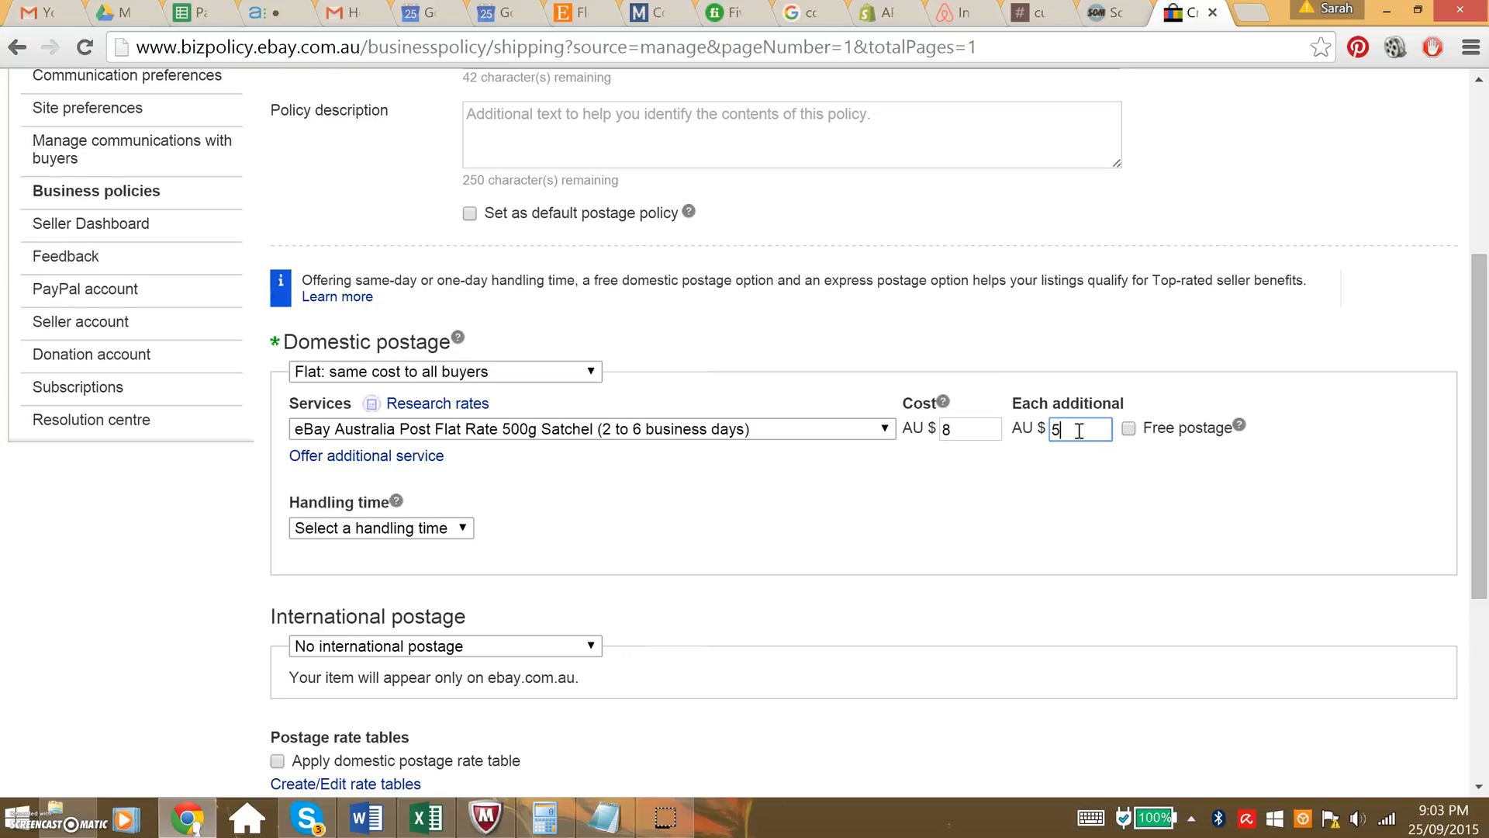
# Set the domestic handling time to 2 business days.
pyautogui.scroll(-1, 807, 442)
pyautogui.click(407, 413)
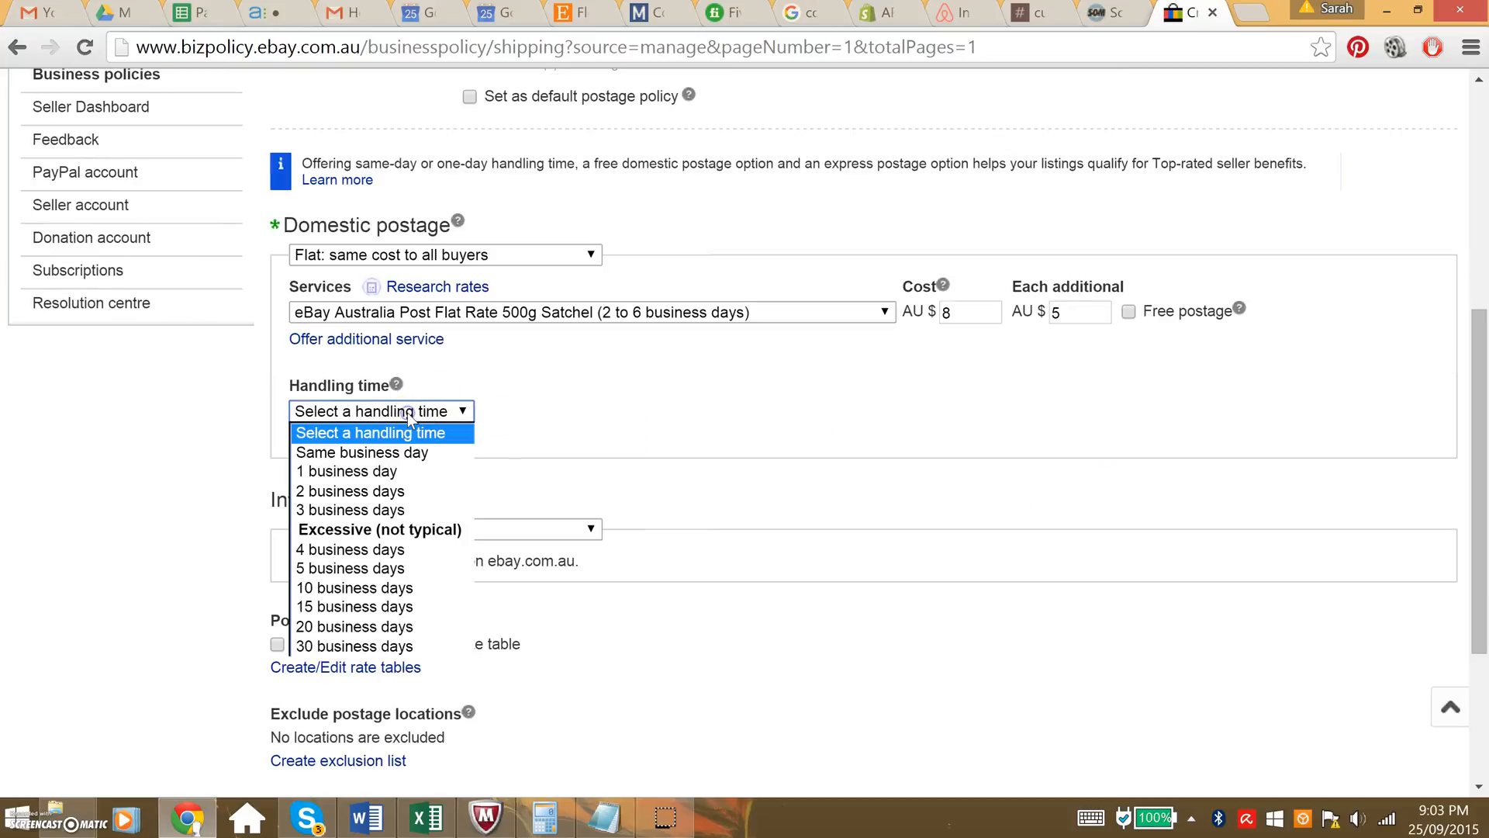
pyautogui.click(380, 471)
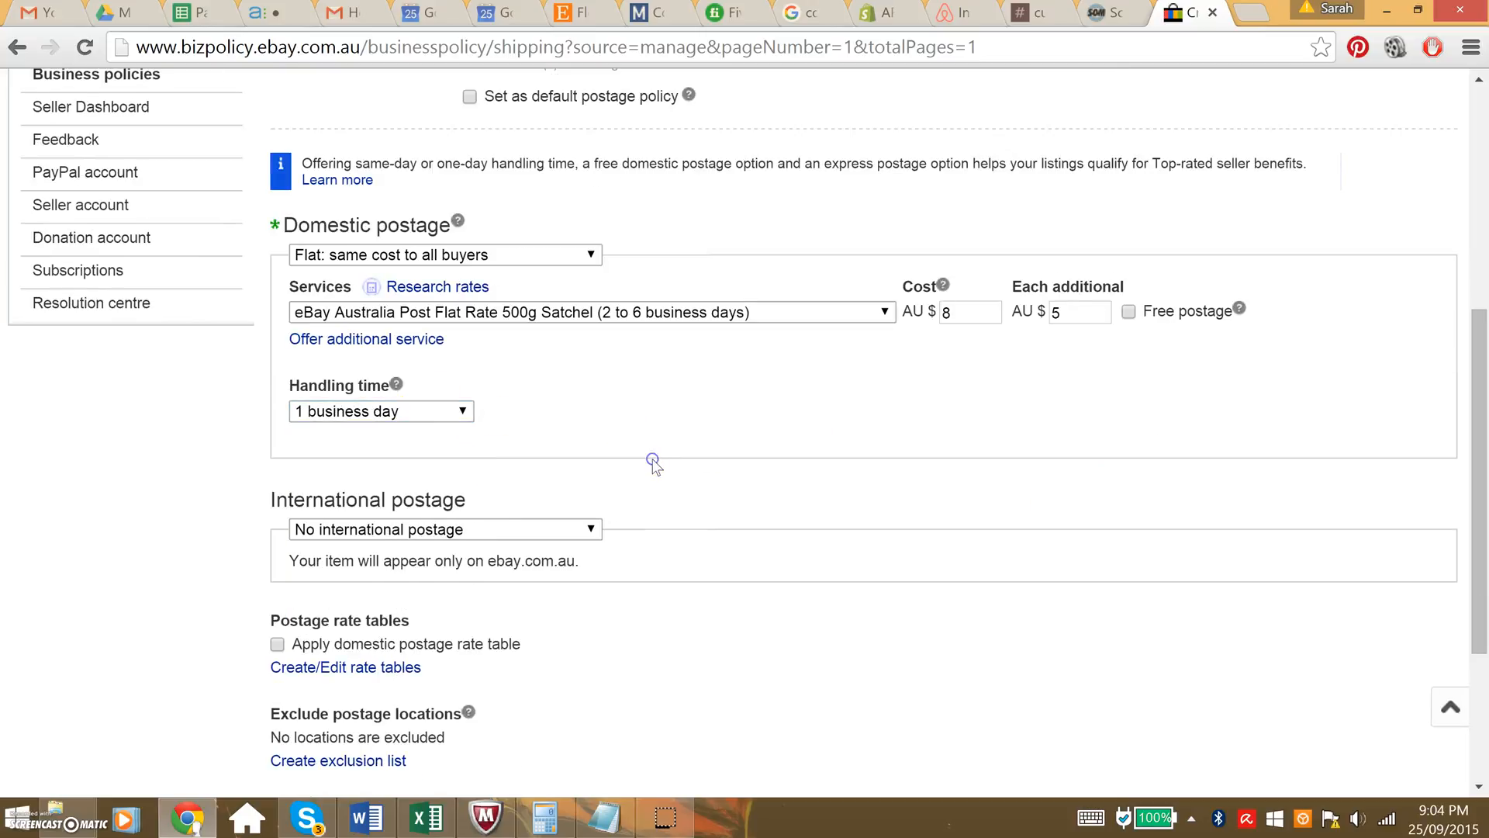
pyautogui.scroll(-1, 653, 463)
pyautogui.click(372, 295)
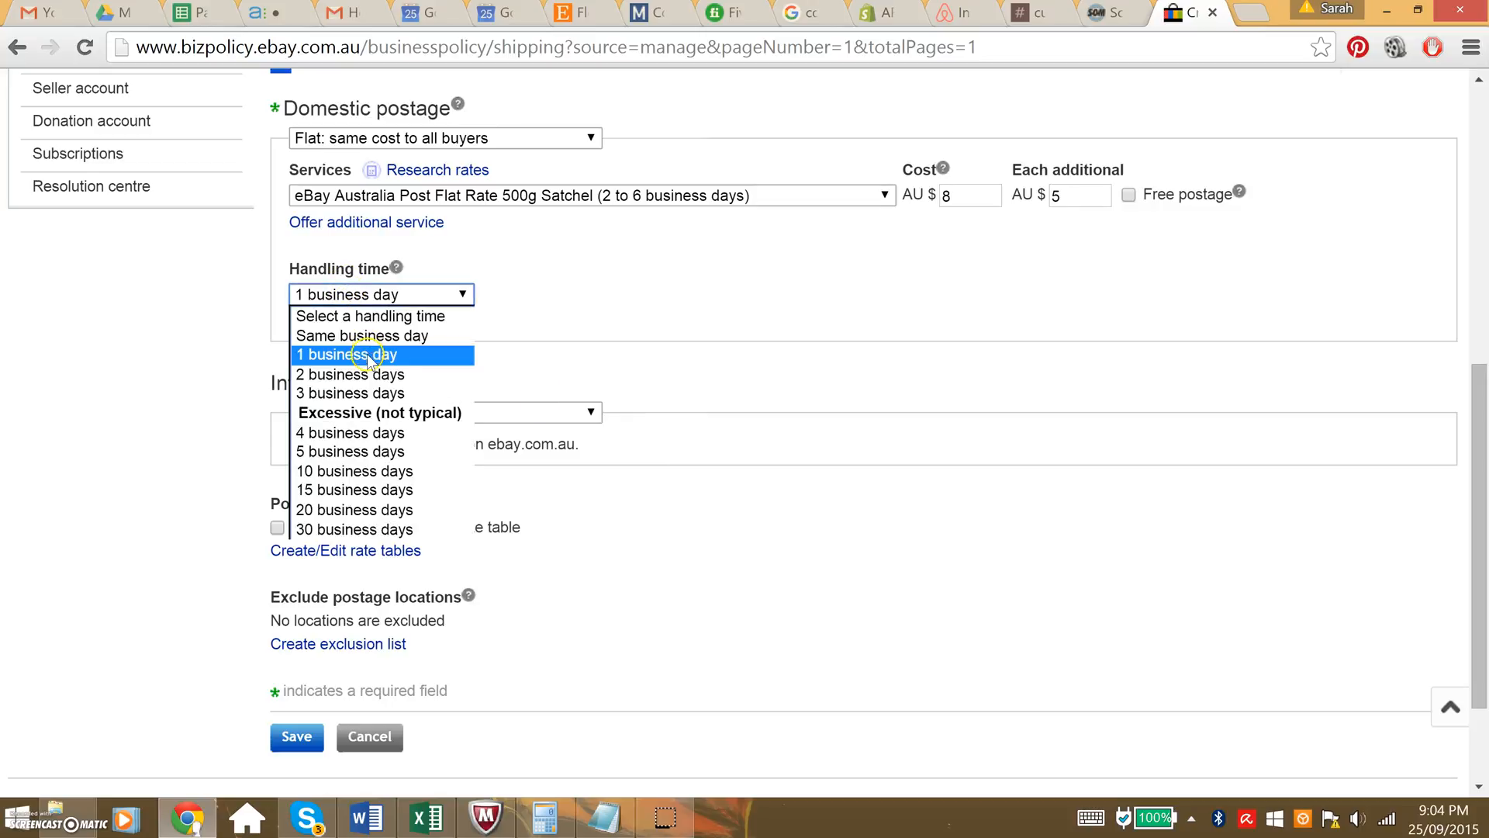
pyautogui.click(366, 372)
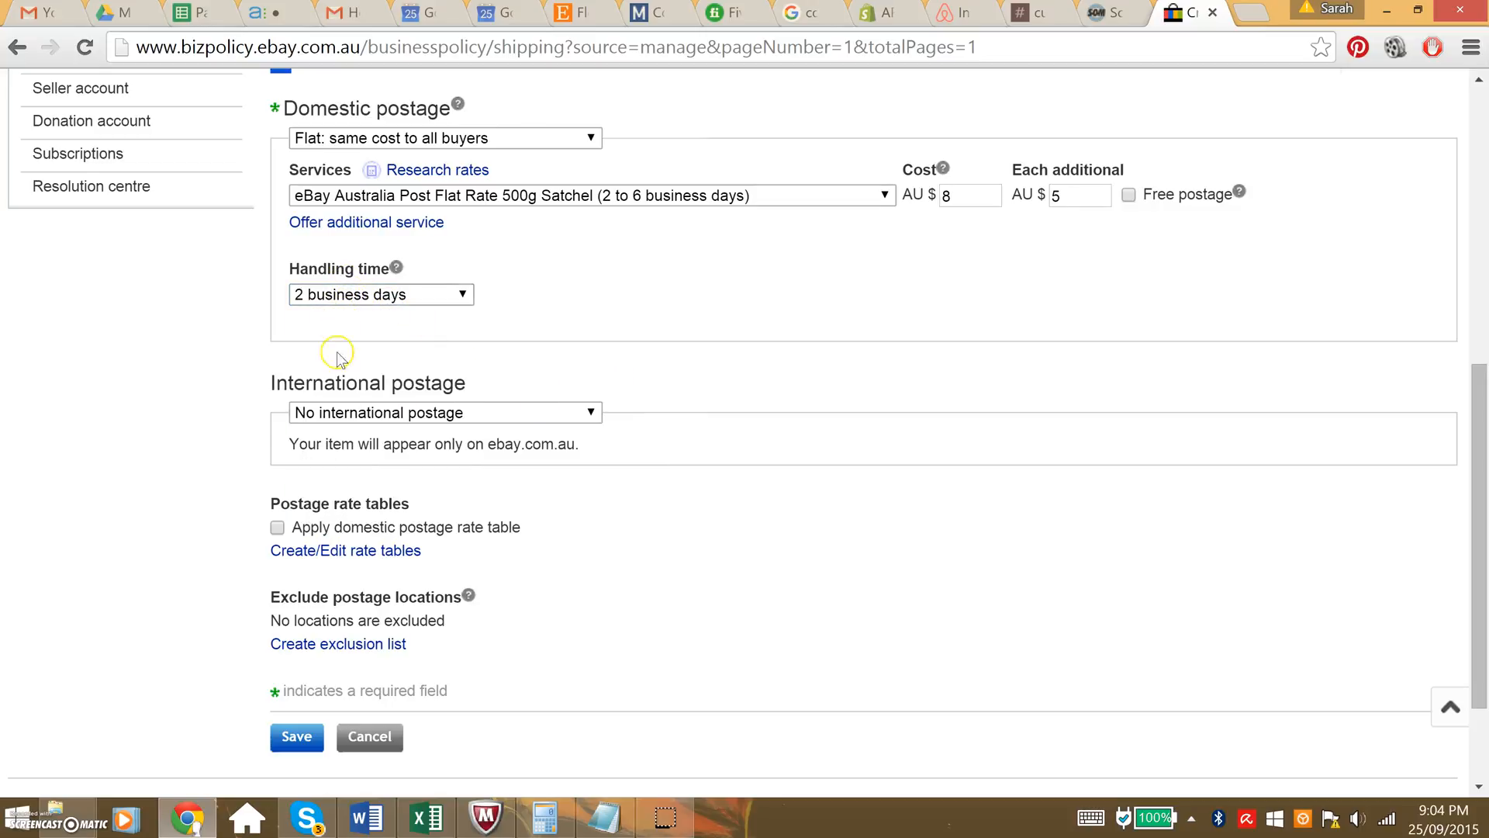
# Set international postage to Calculated, Worldwide, with AusPost Registered Post International Parcel, and add an empty row for an additional service.
pyautogui.click(441, 411)
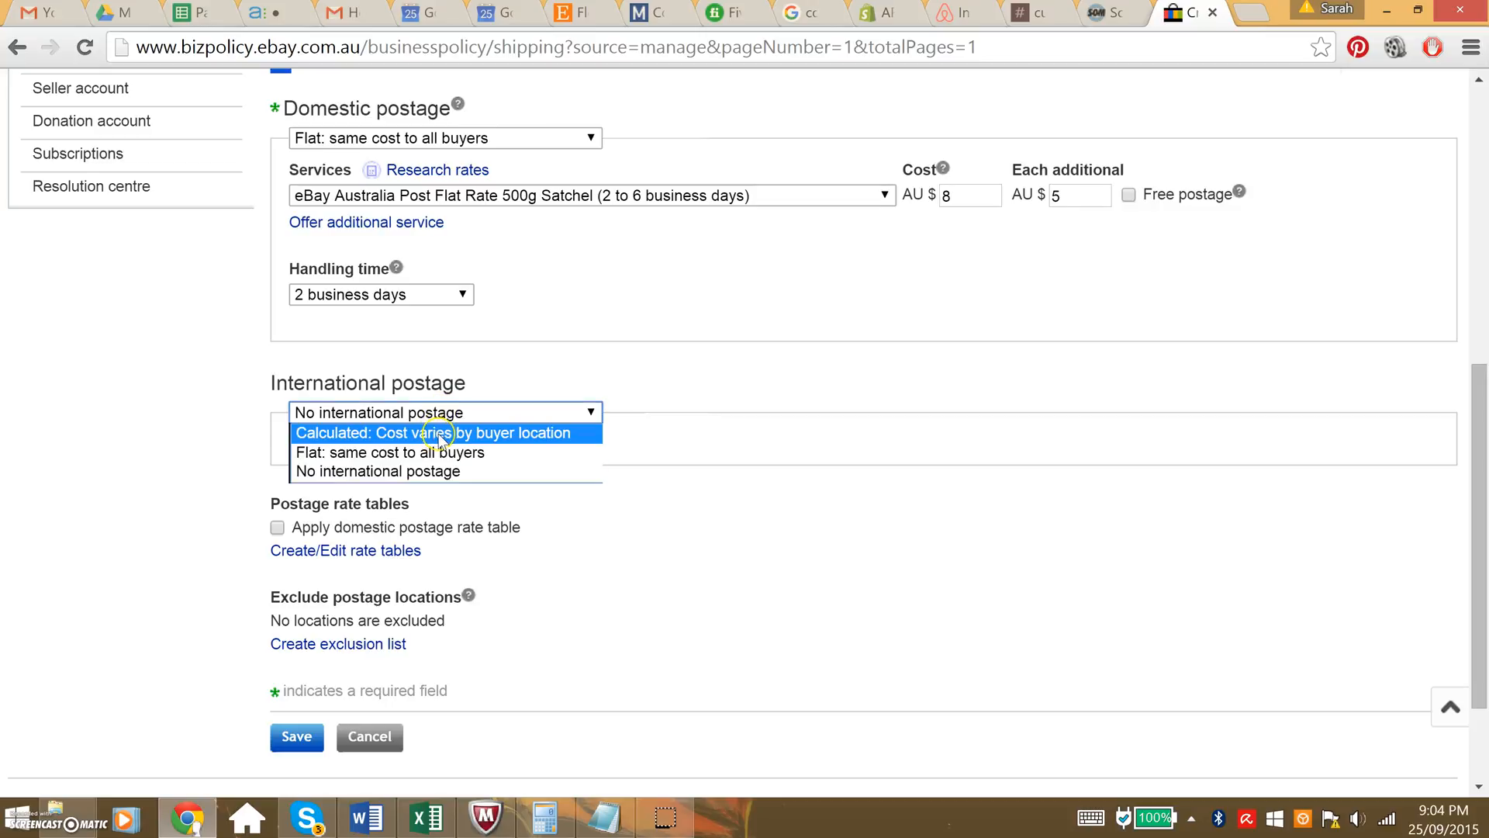
pyautogui.click(446, 434)
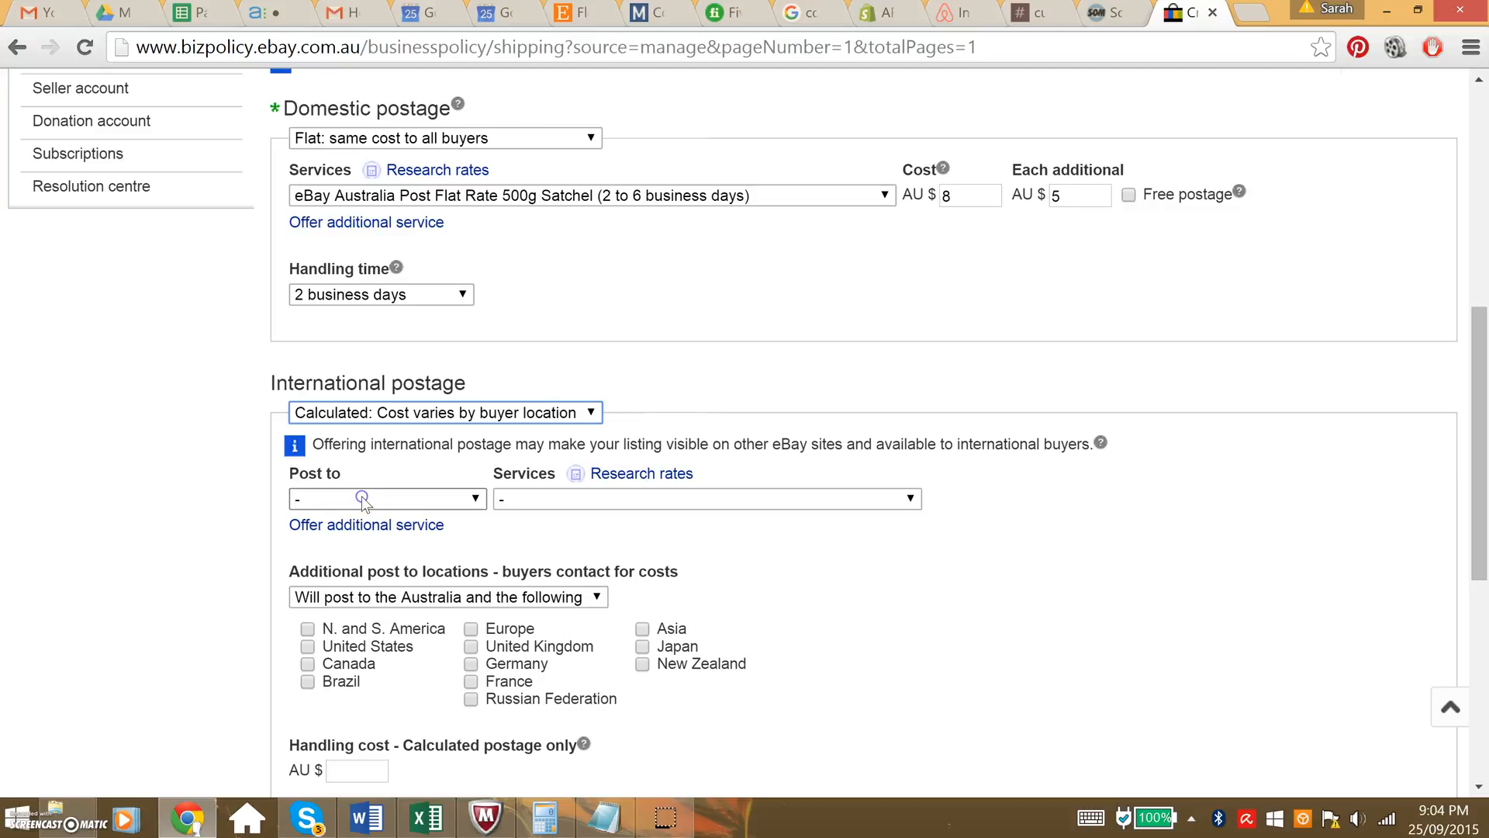
pyautogui.click(361, 497)
pyautogui.click(365, 534)
pyautogui.click(595, 504)
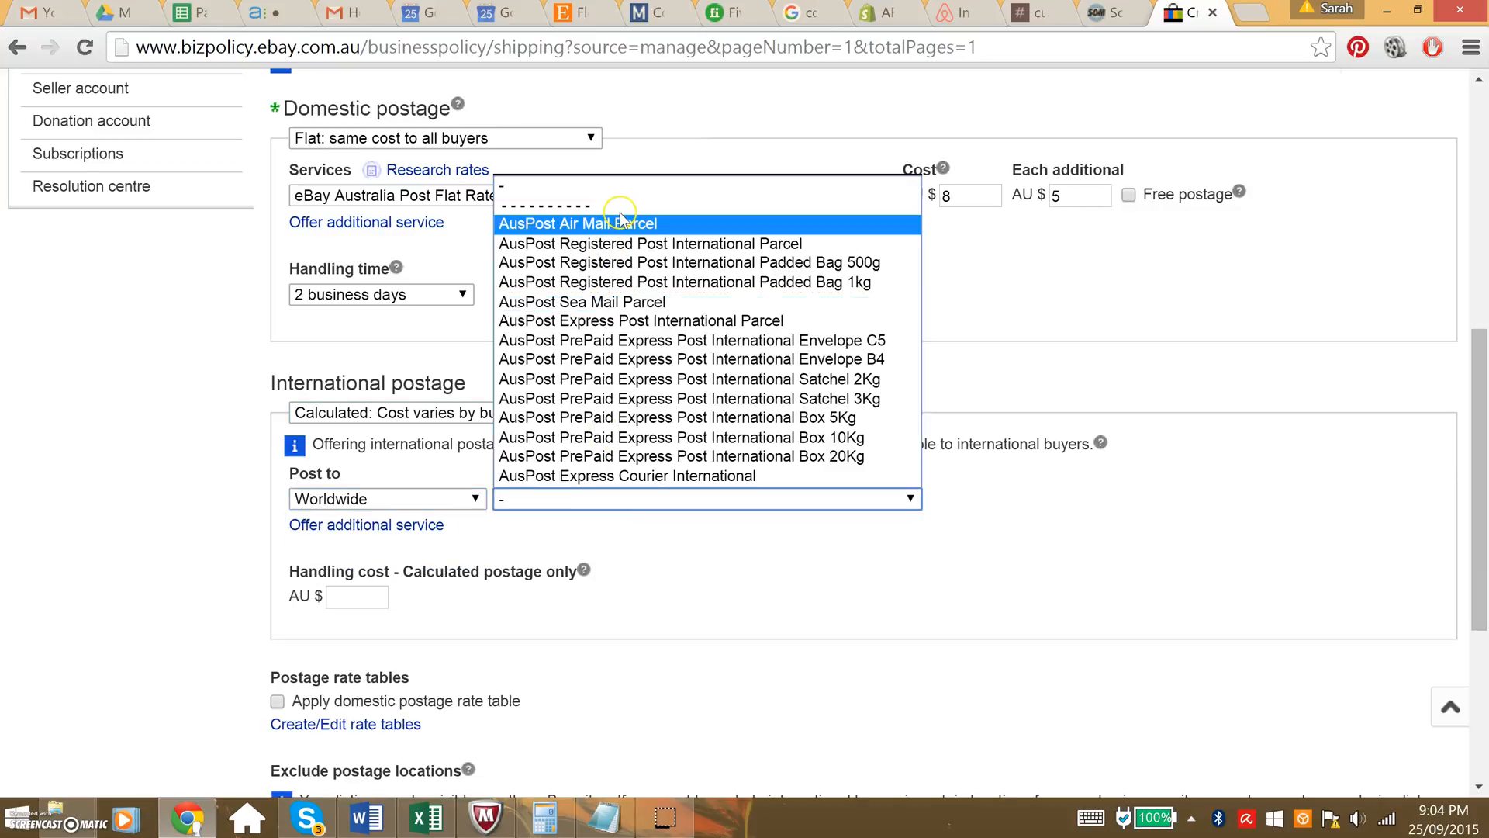
pyautogui.click(617, 242)
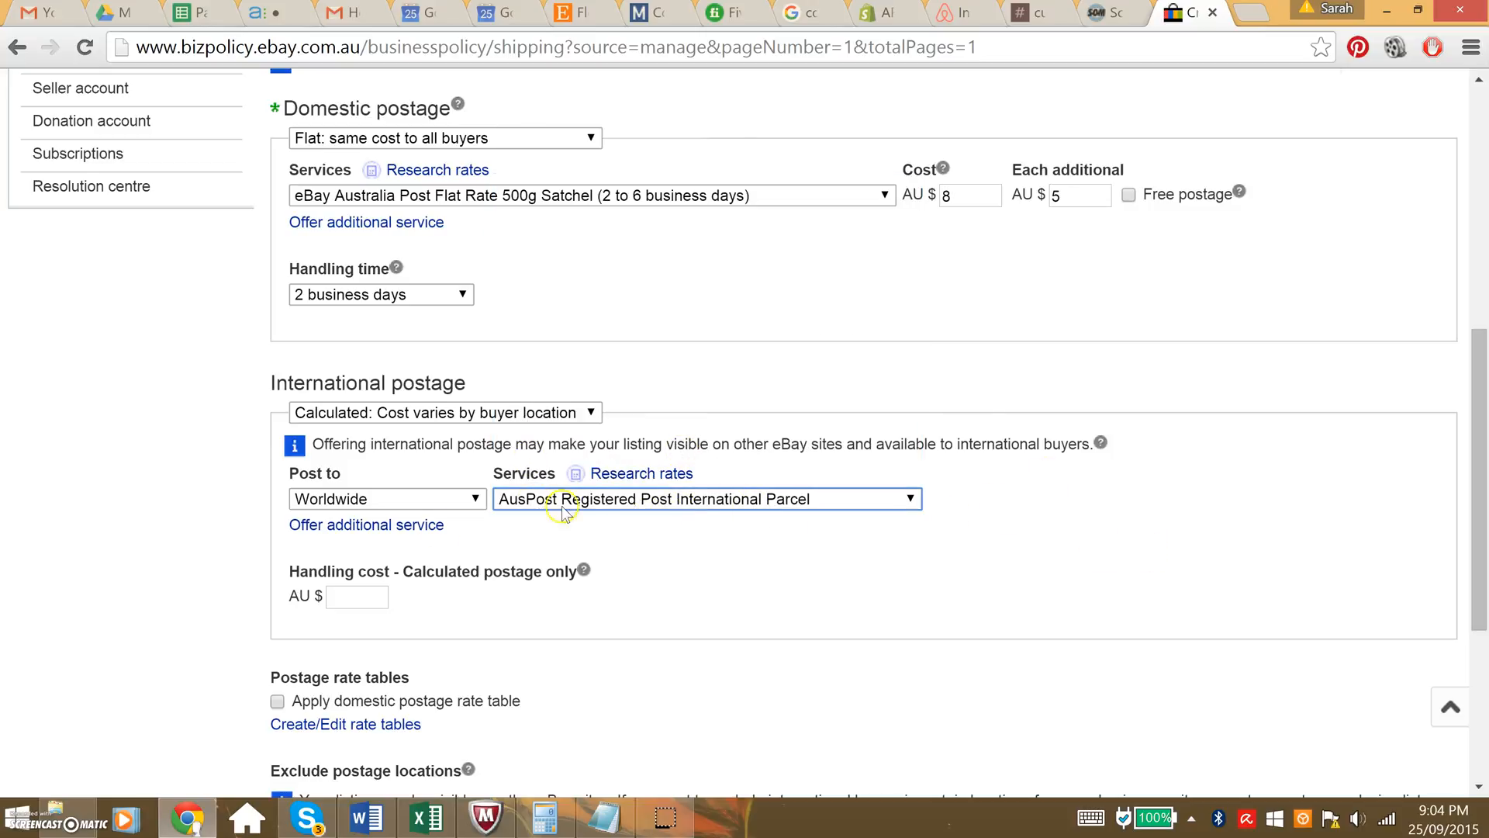
pyautogui.click(411, 531)
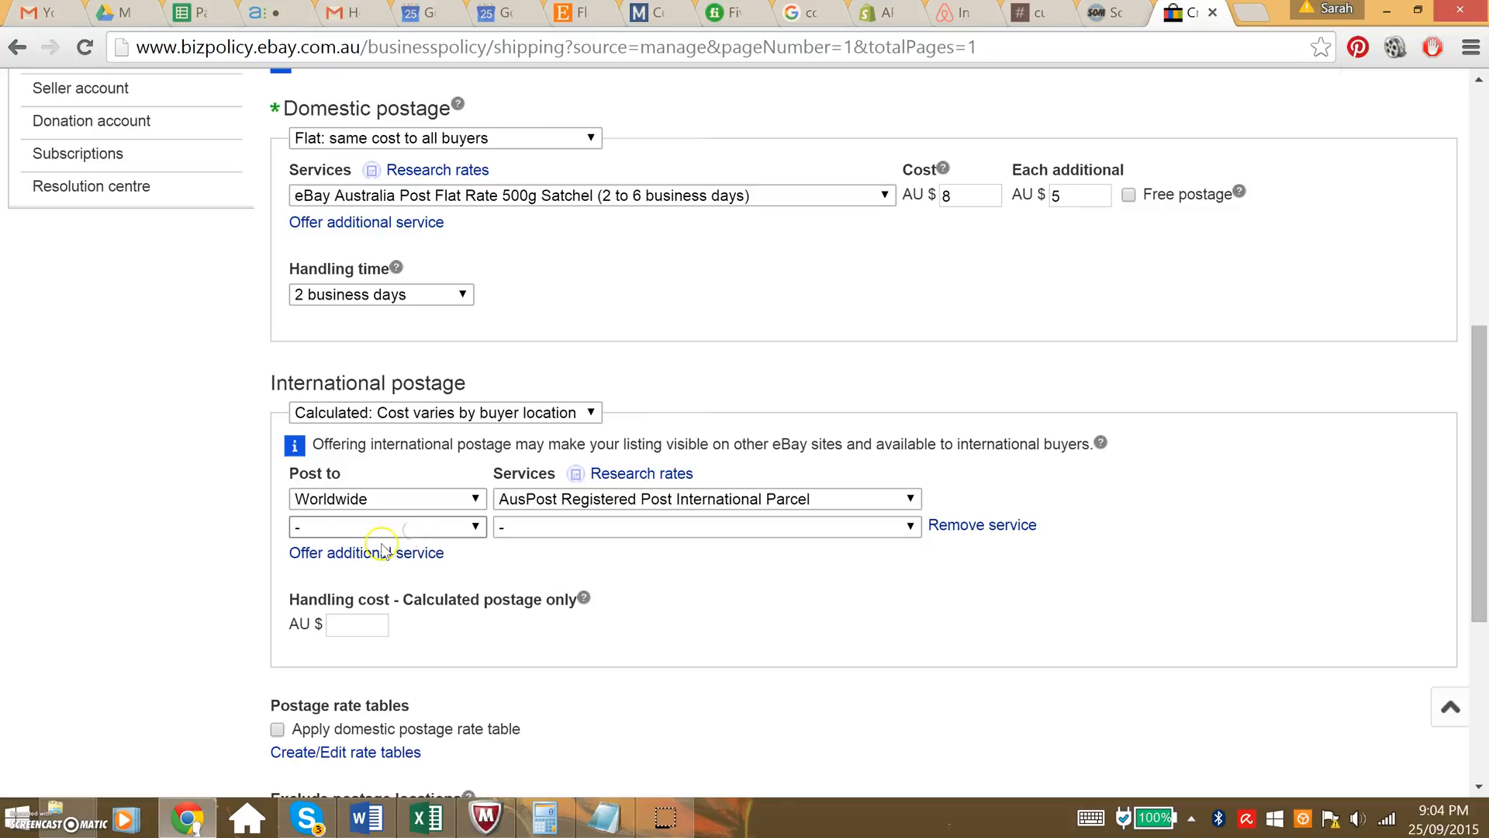
# Offer AusPost Air Mail Parcel as the second international service for the custom locations United States, Canada and New Zealand.
pyautogui.click(453, 529)
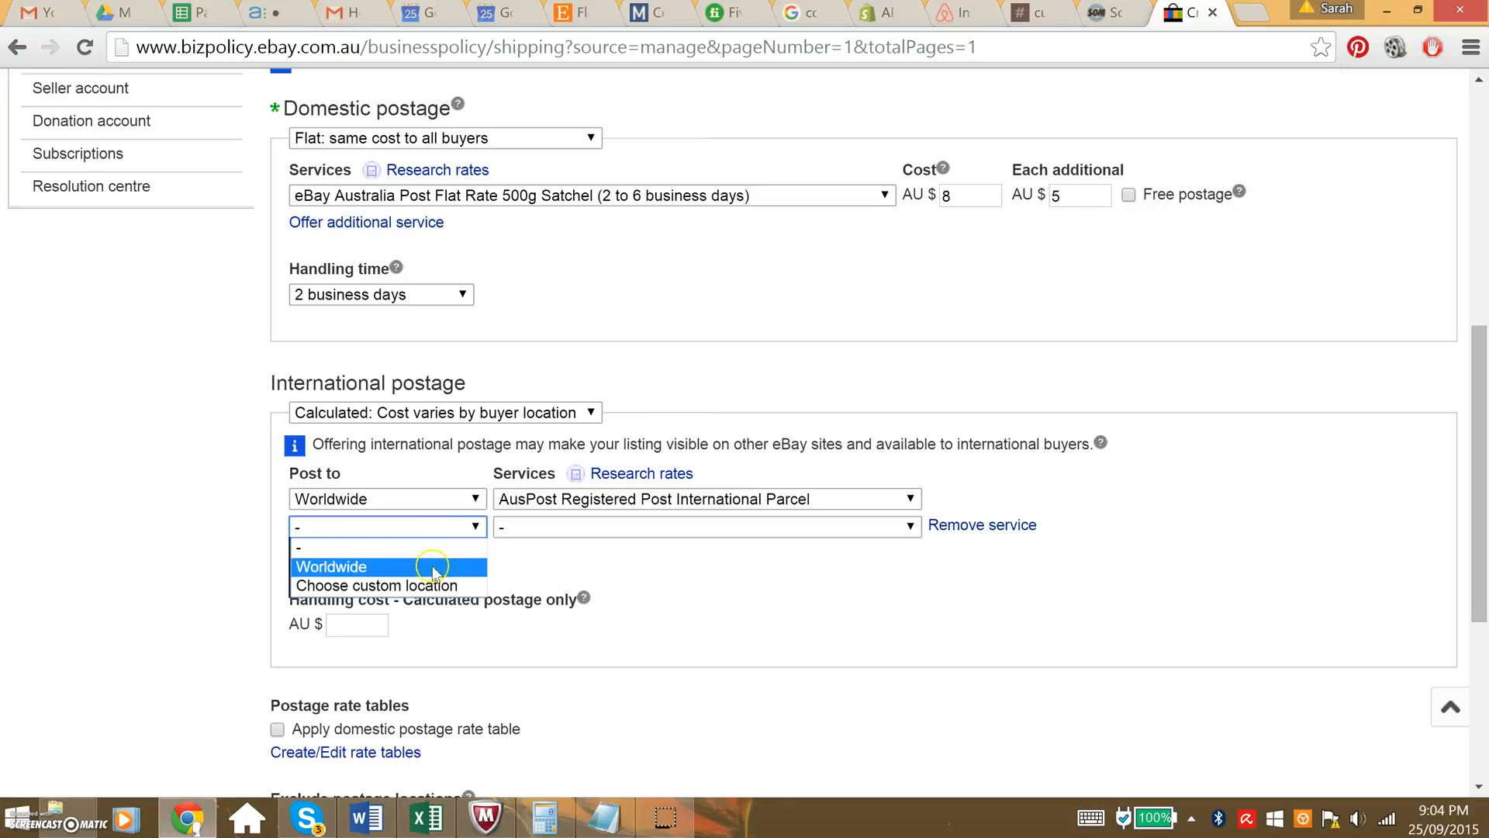
pyautogui.click(428, 587)
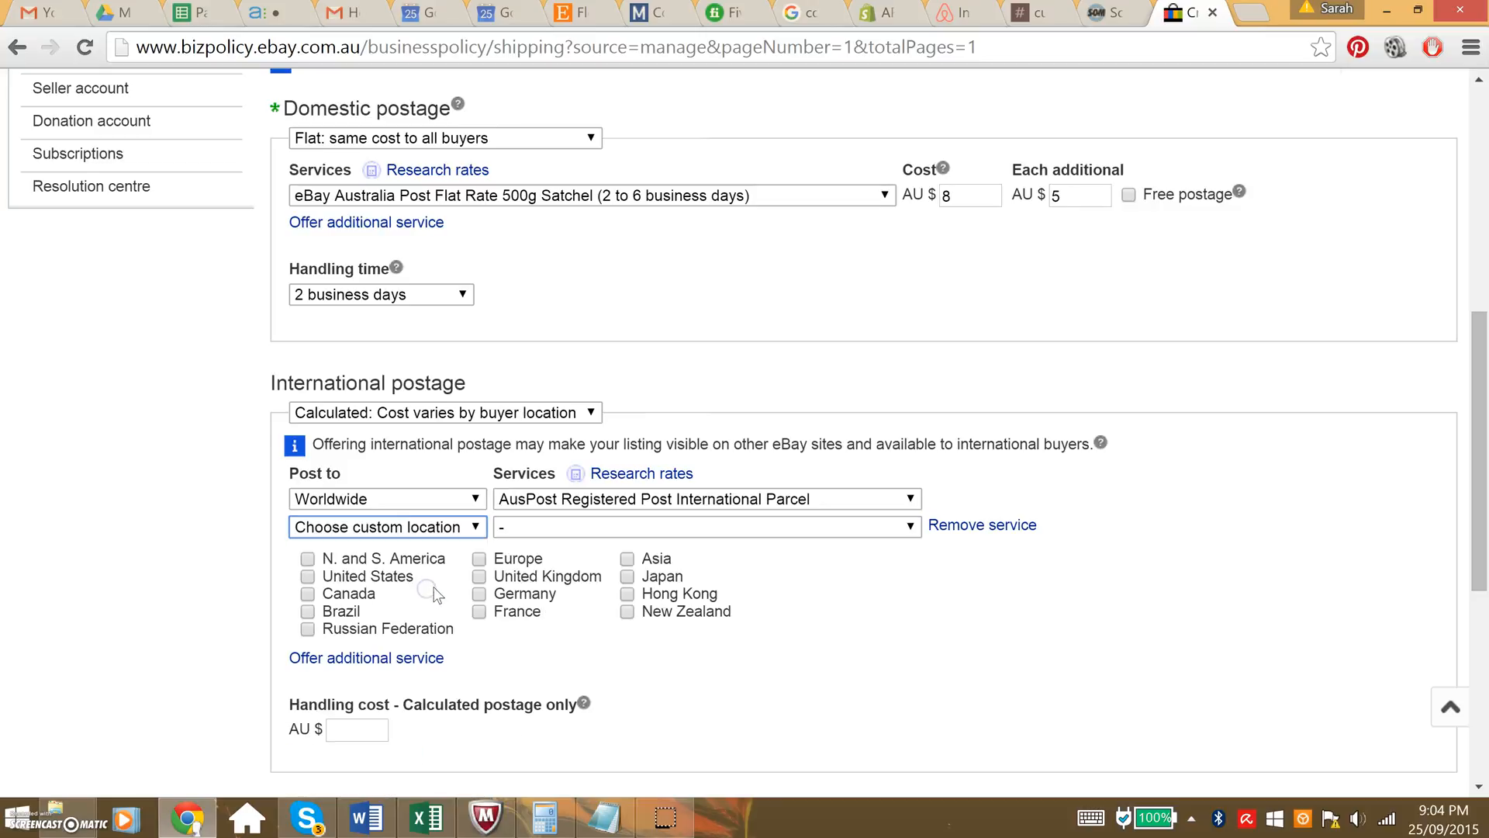
pyautogui.click(308, 576)
pyautogui.click(308, 593)
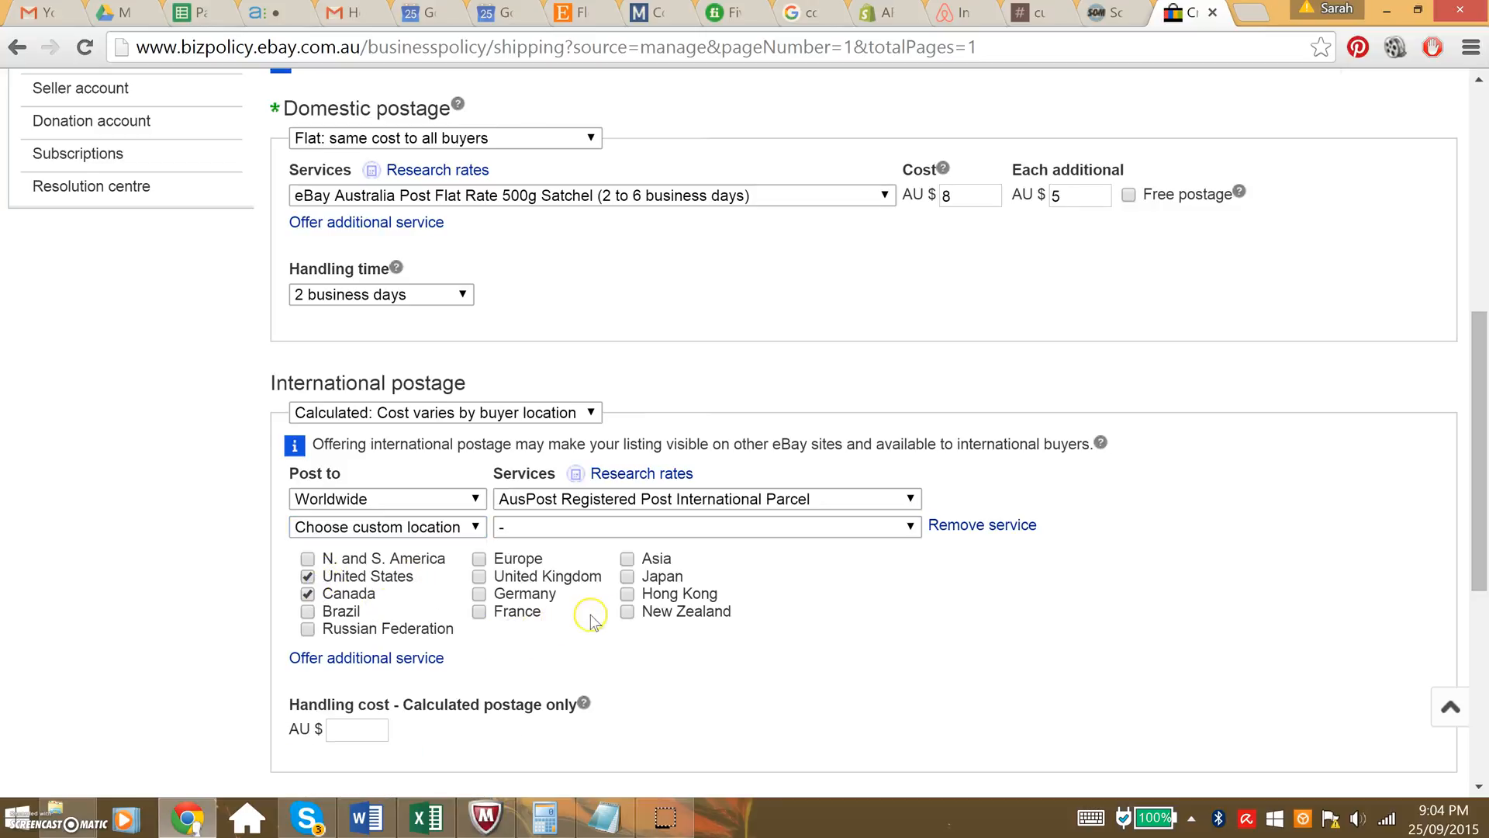
pyautogui.click(627, 612)
pyautogui.click(556, 526)
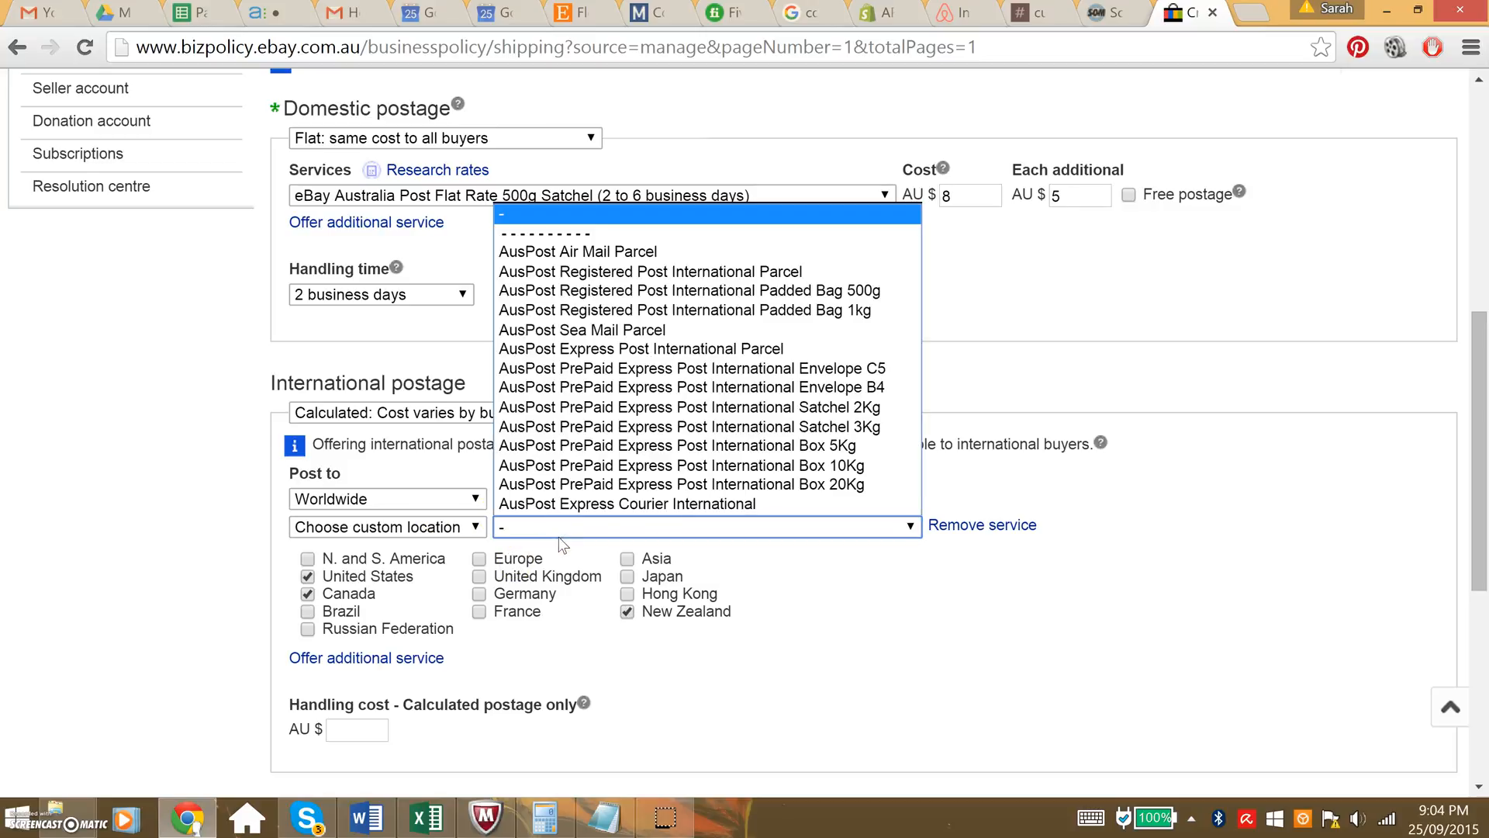
pyautogui.click(597, 251)
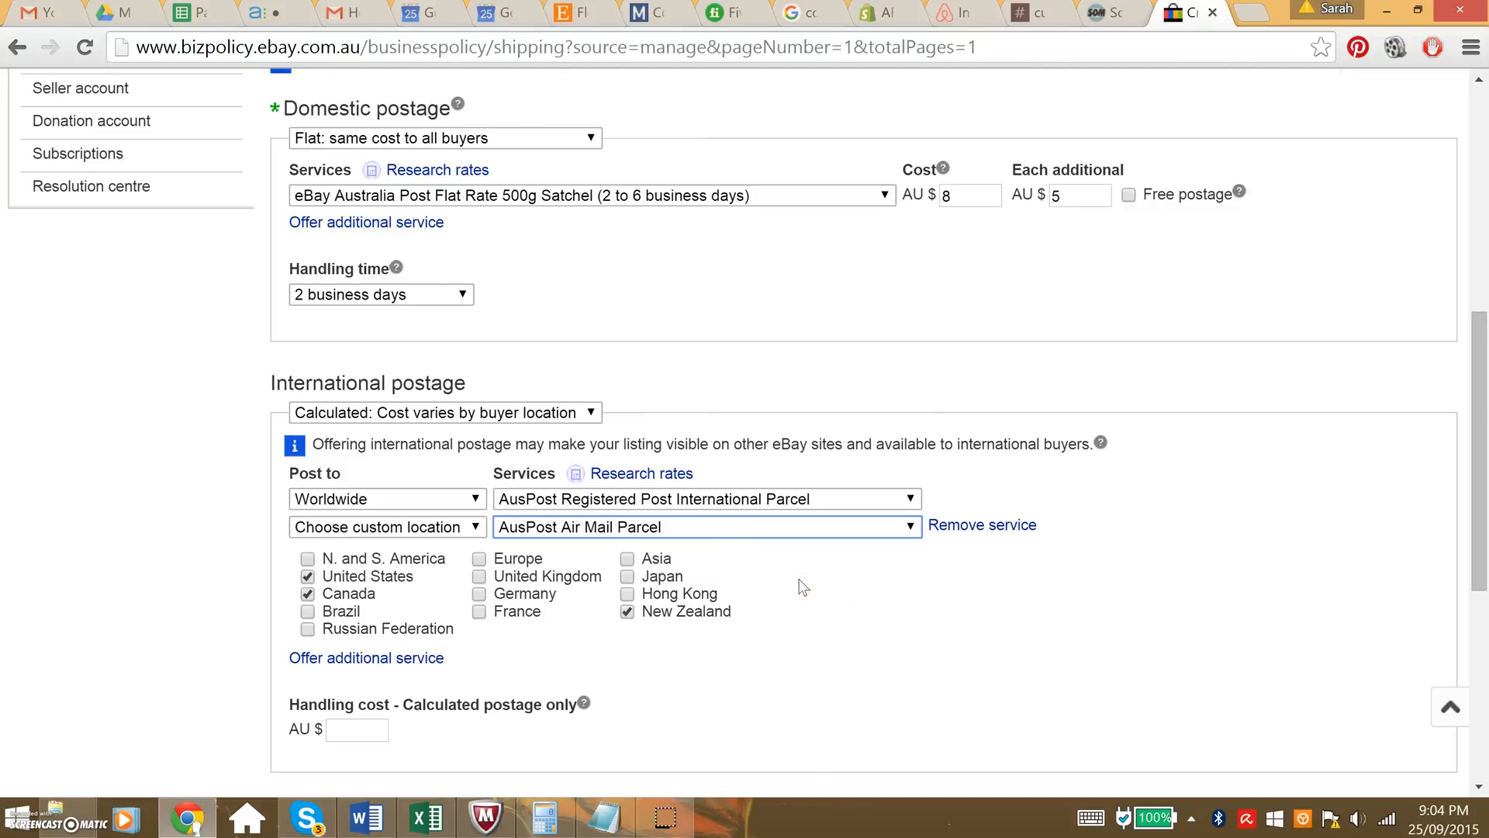
# Review the new policy's handling cost, rate table and exclusion options, plus the available international and domestic postage services.
pyautogui.scroll(-2, 803, 587)
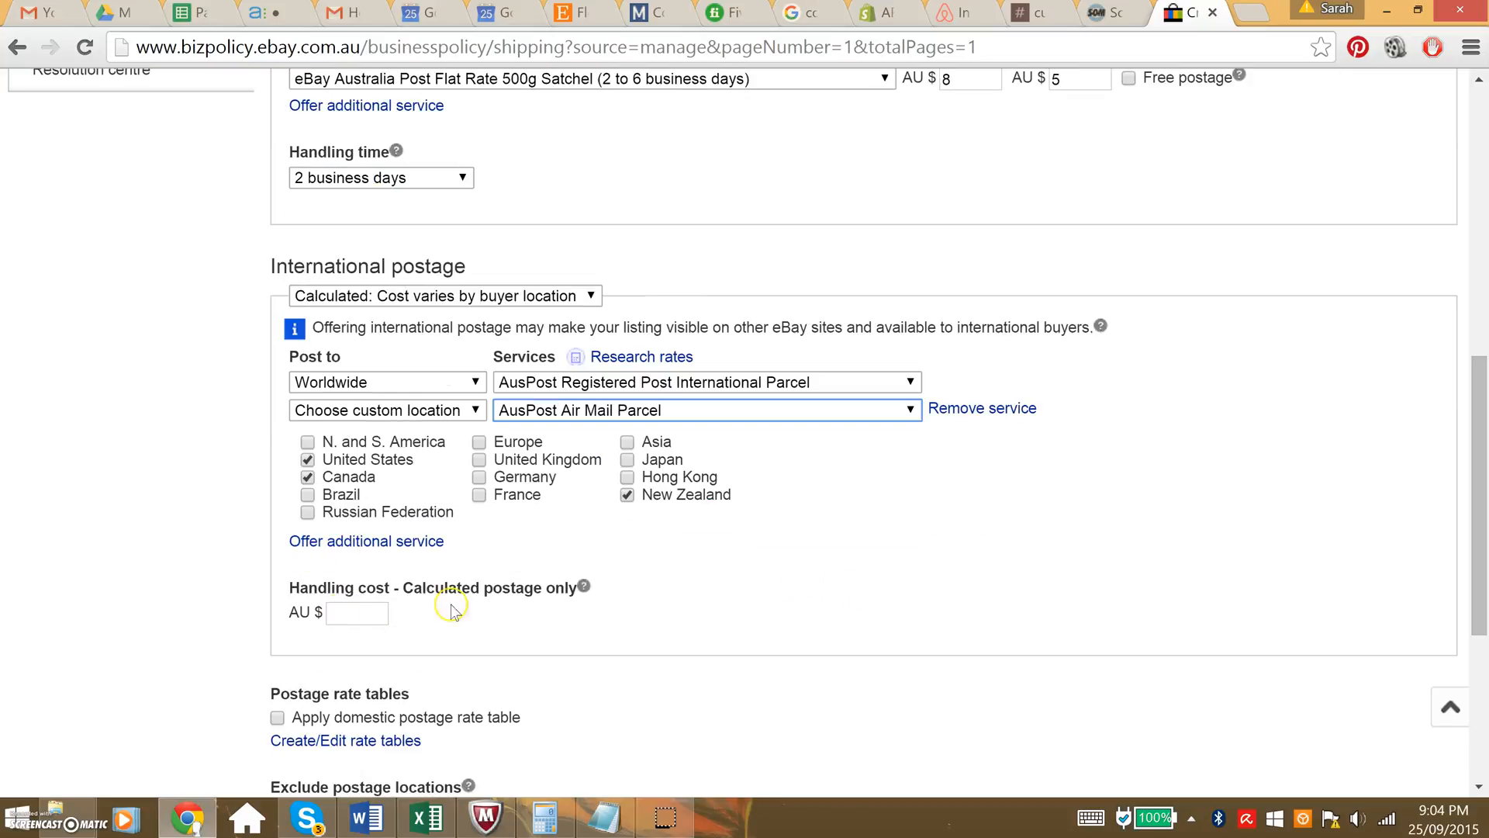
pyautogui.scroll(-2, 531, 618)
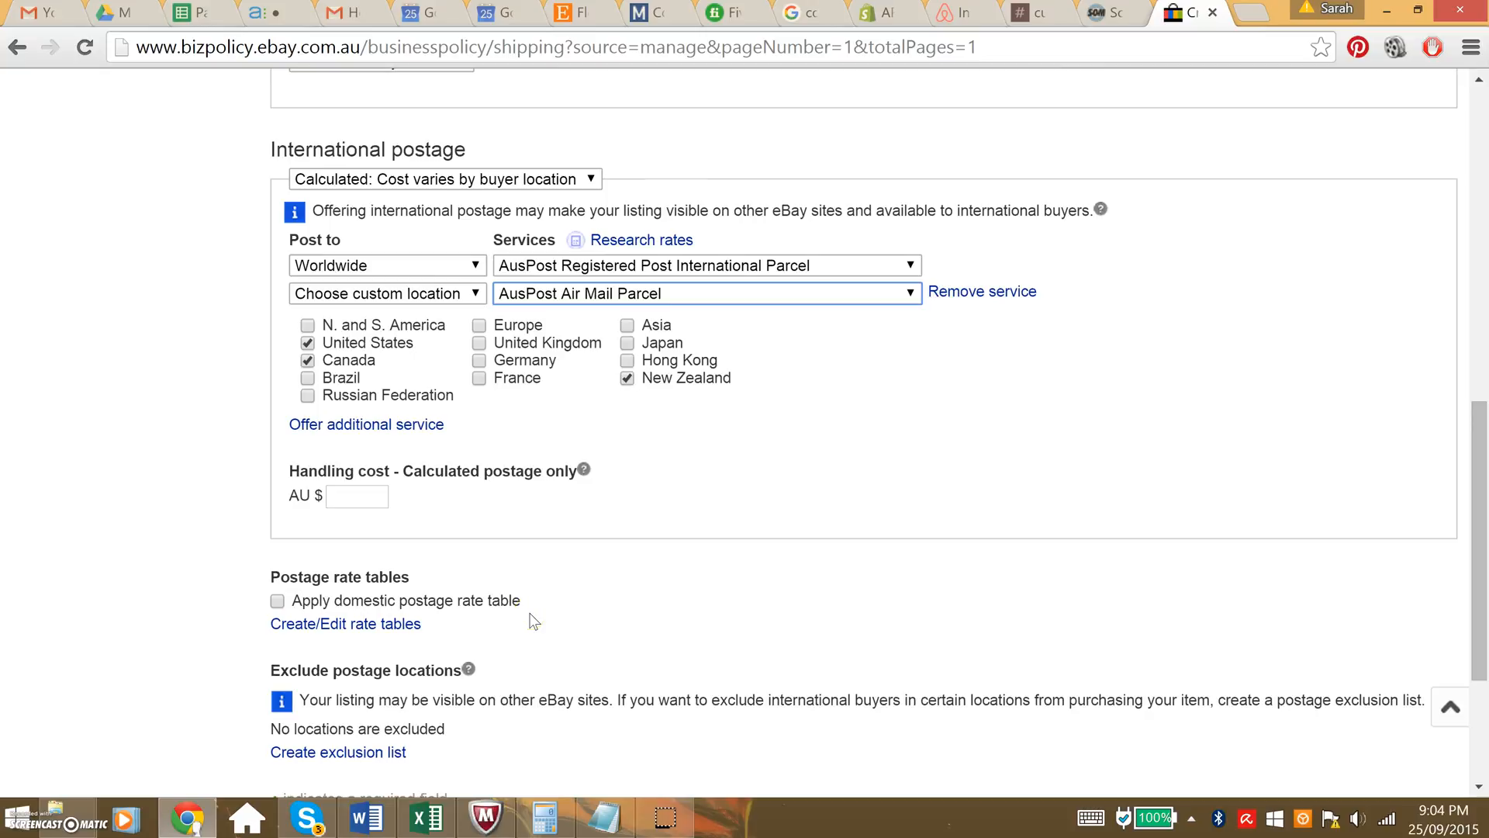
pyautogui.scroll(-3, 533, 621)
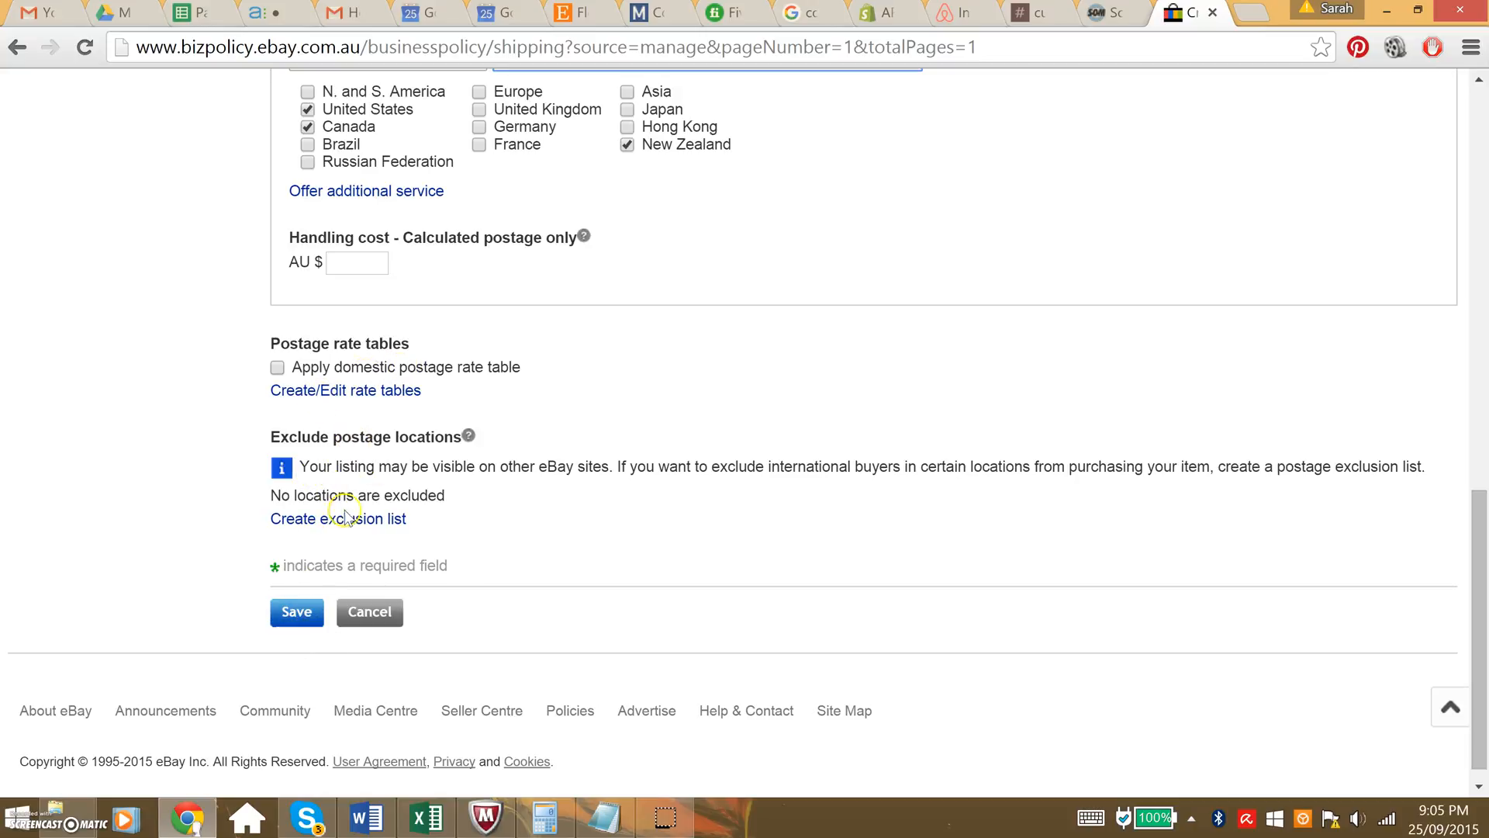
pyautogui.scroll(4, 545, 613)
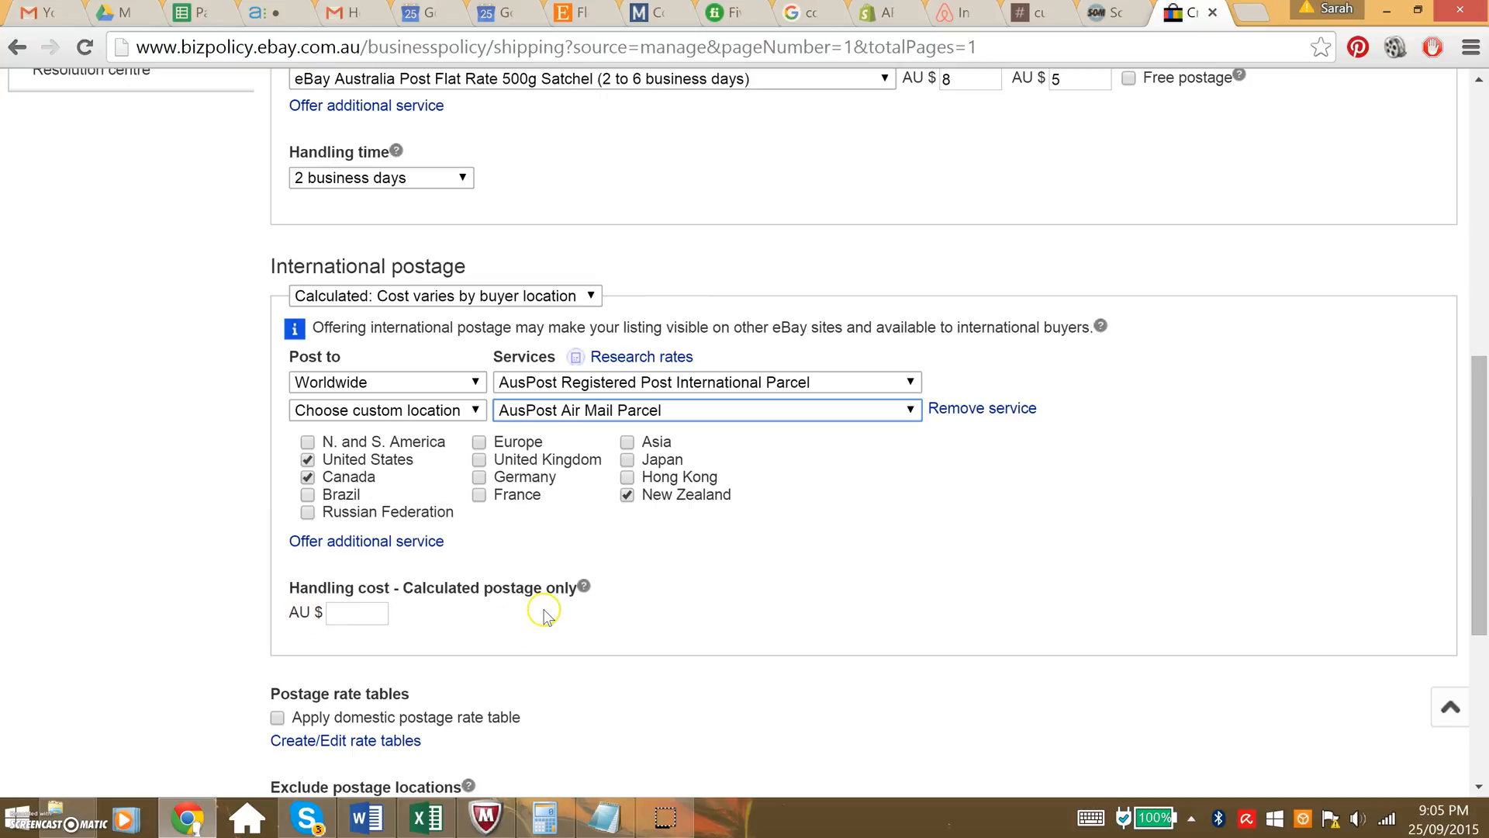
pyautogui.scroll(4, 543, 608)
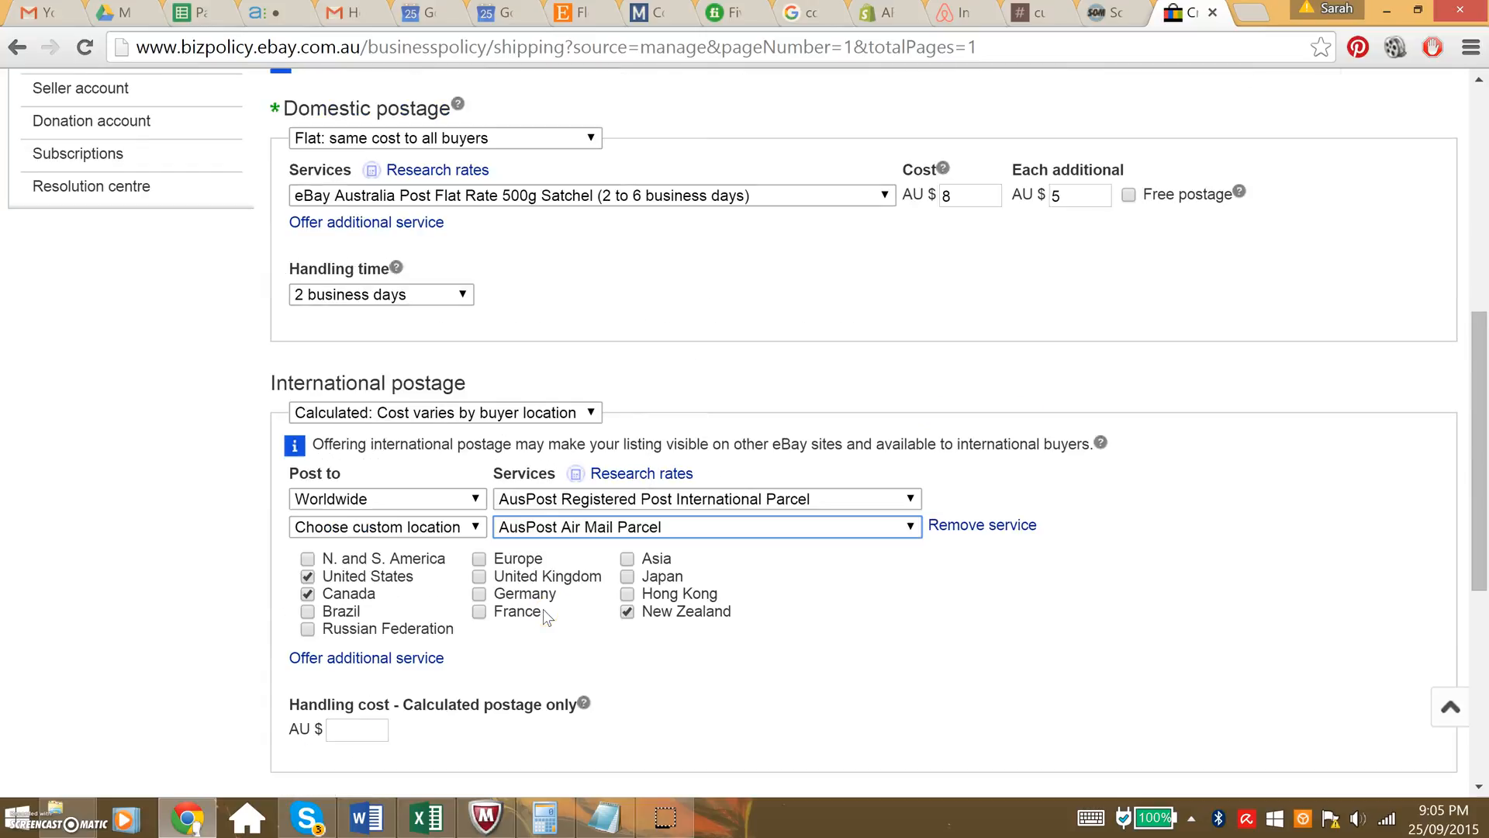
pyautogui.scroll(-2, 609, 539)
pyautogui.click(611, 528)
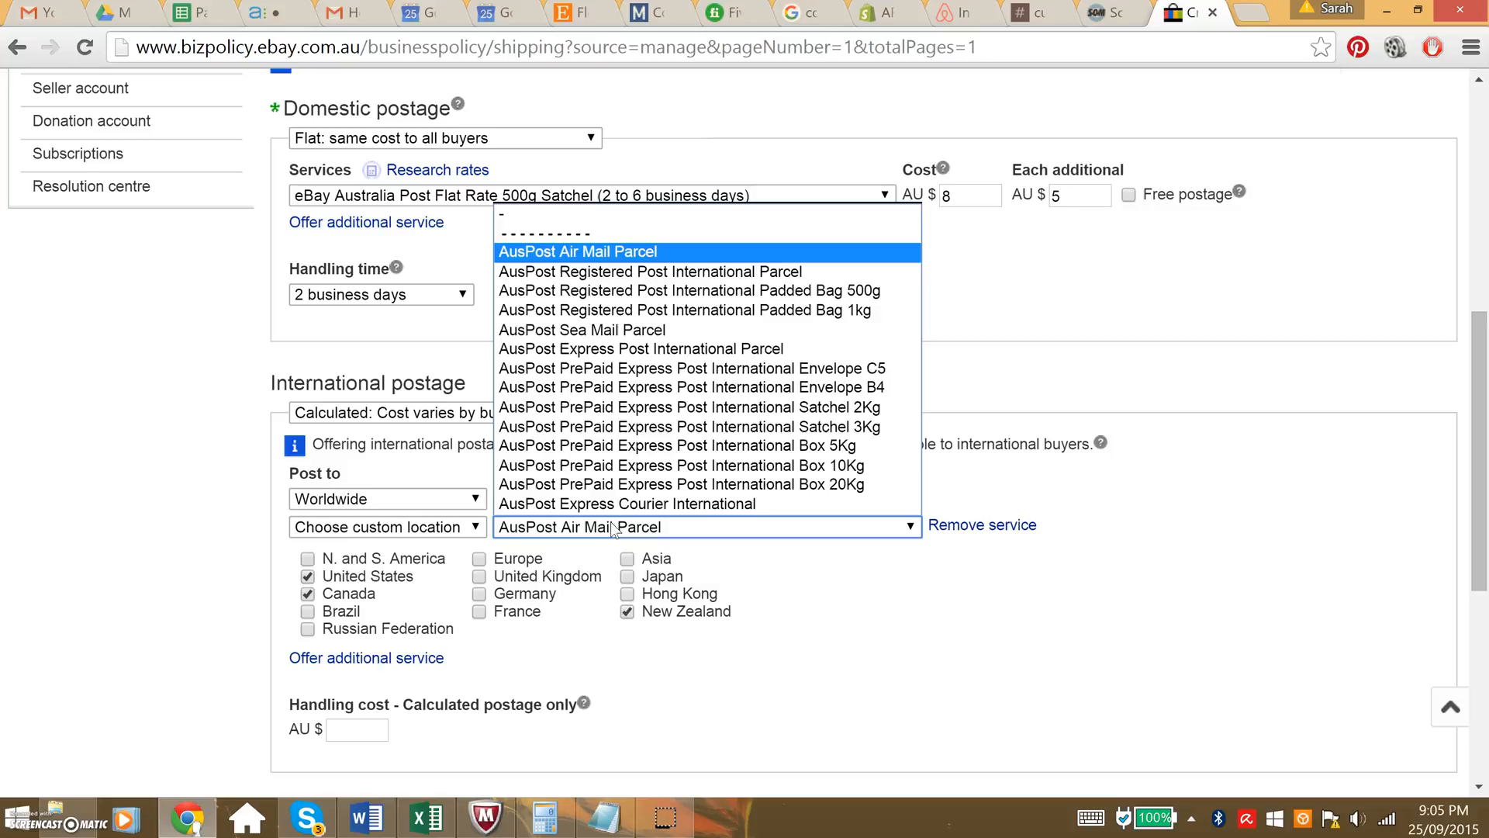
pyautogui.click(611, 522)
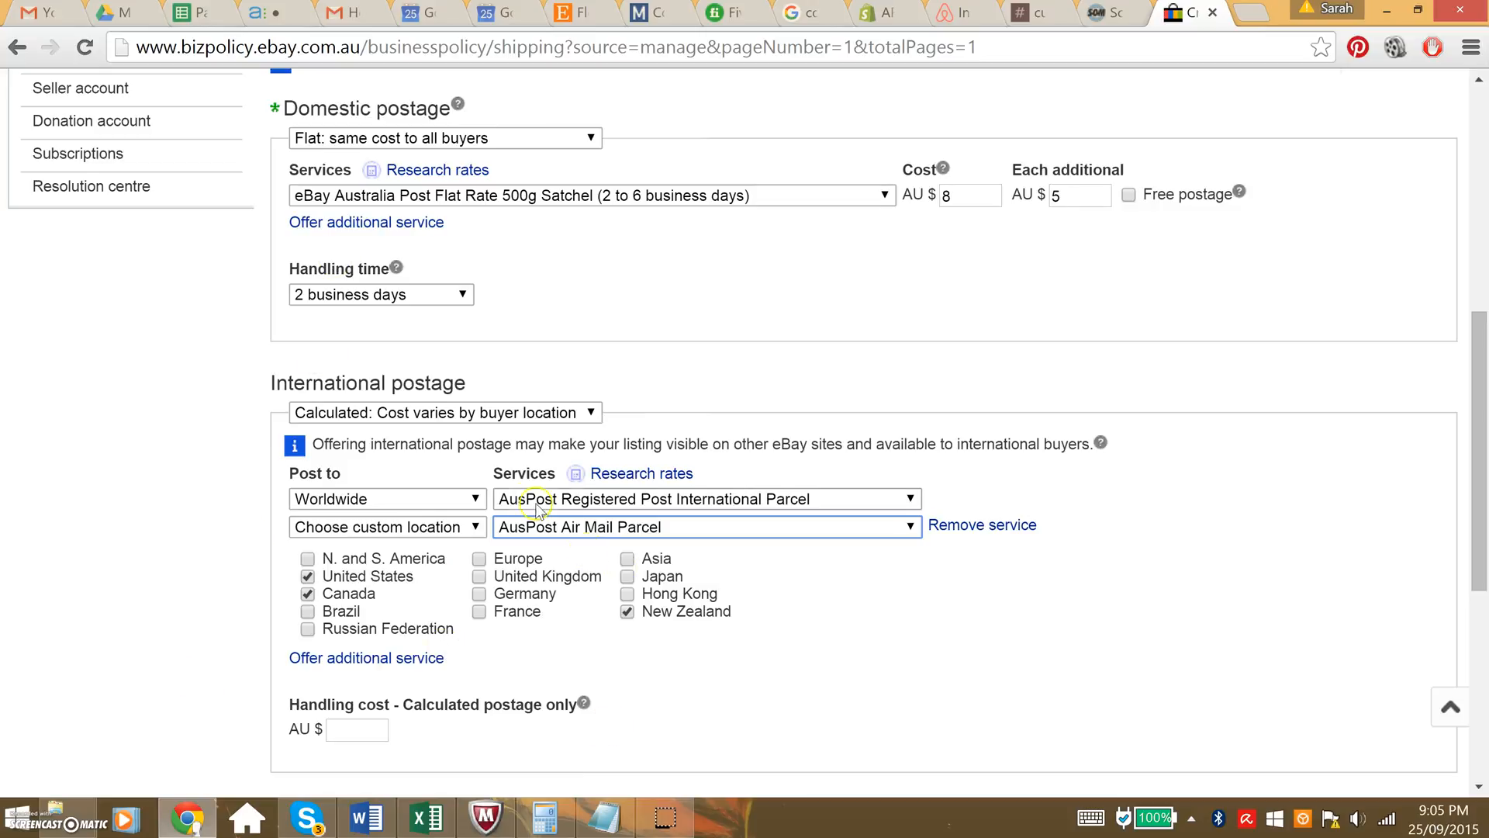
pyautogui.scroll(1, 698, 528)
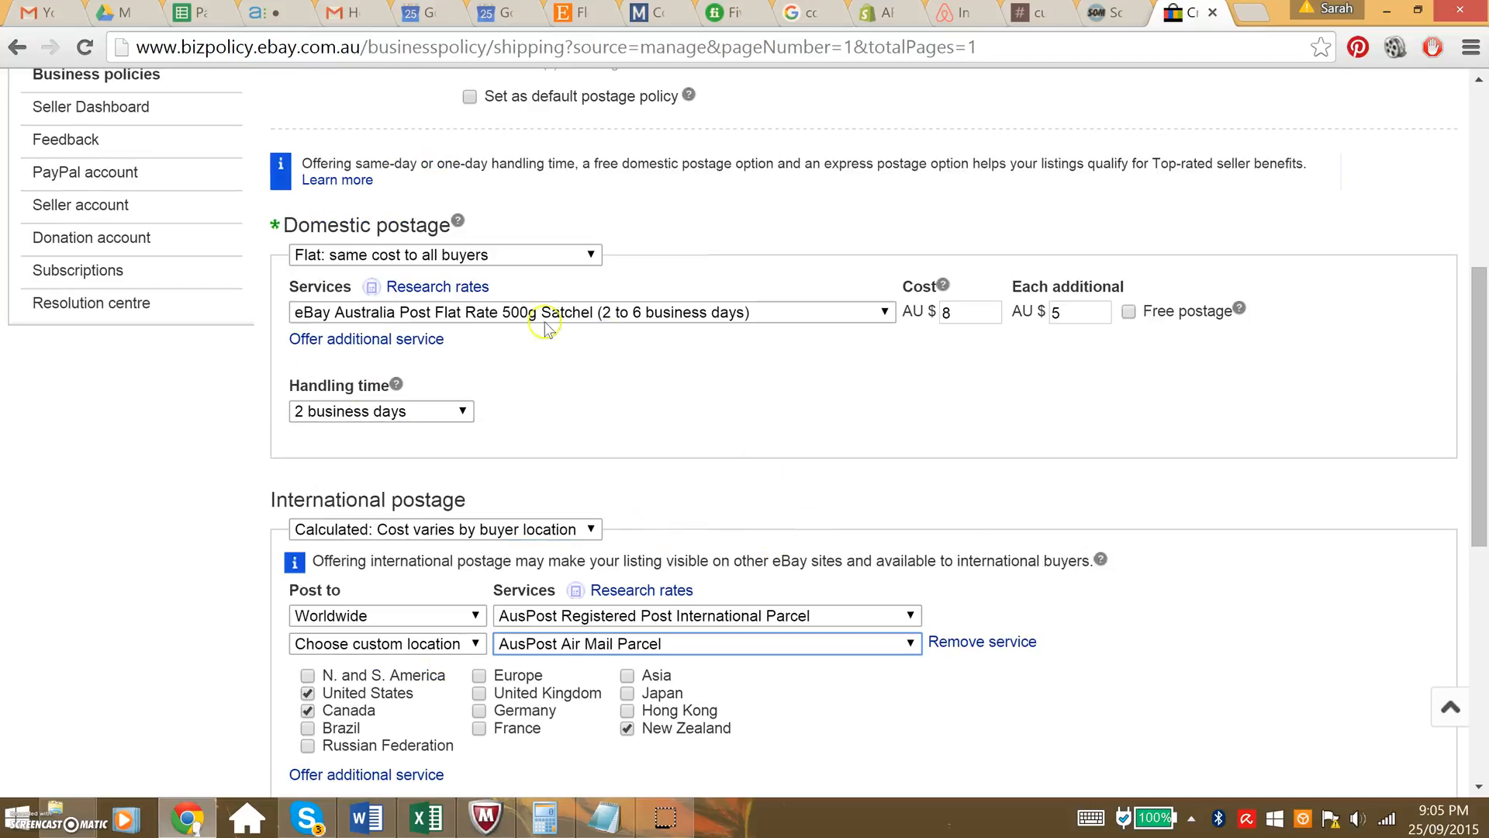
pyautogui.click(952, 310)
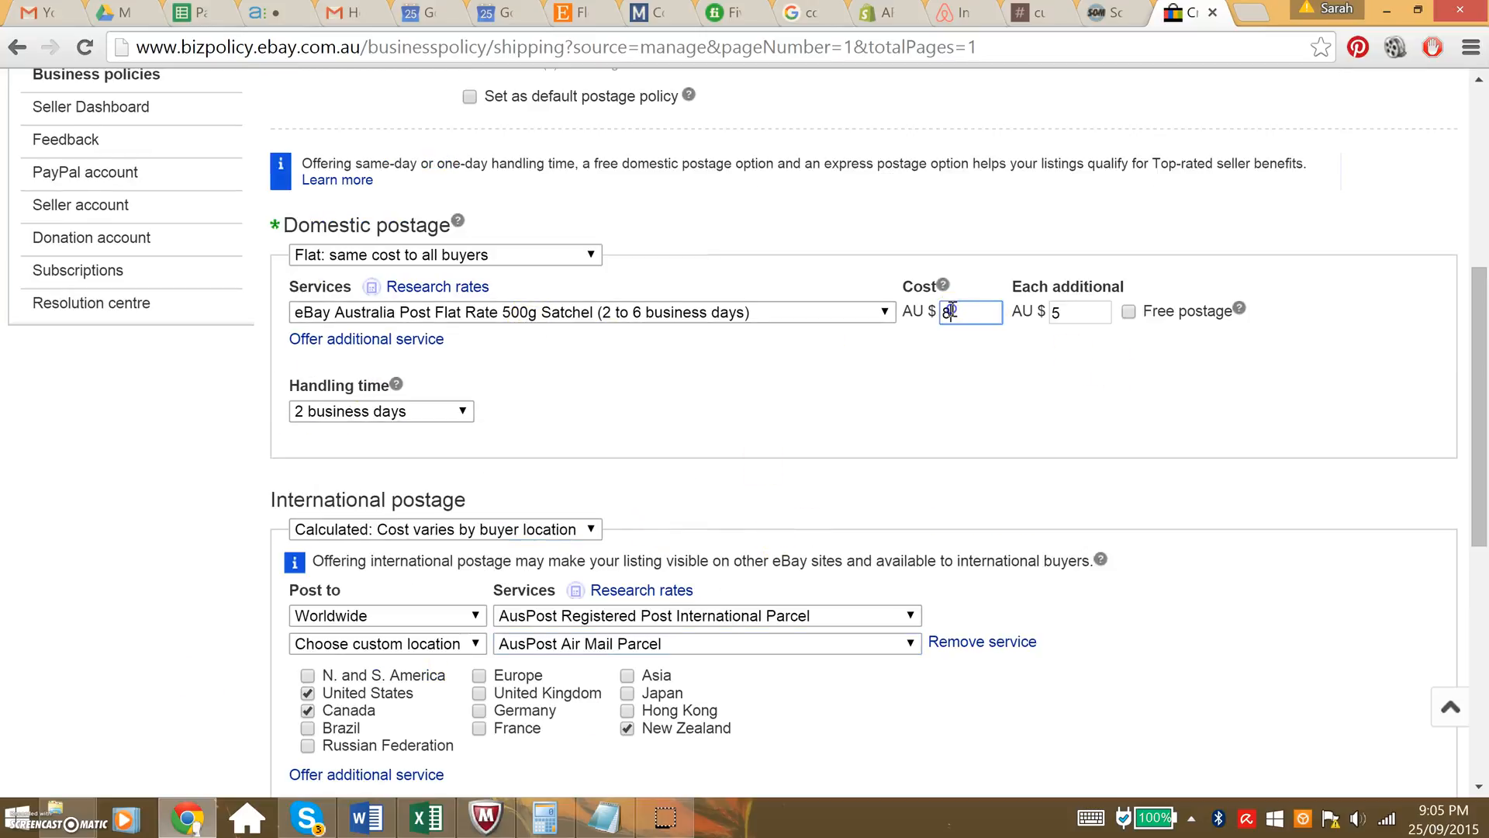
pyautogui.click(940, 369)
pyautogui.scroll(1, 620, 370)
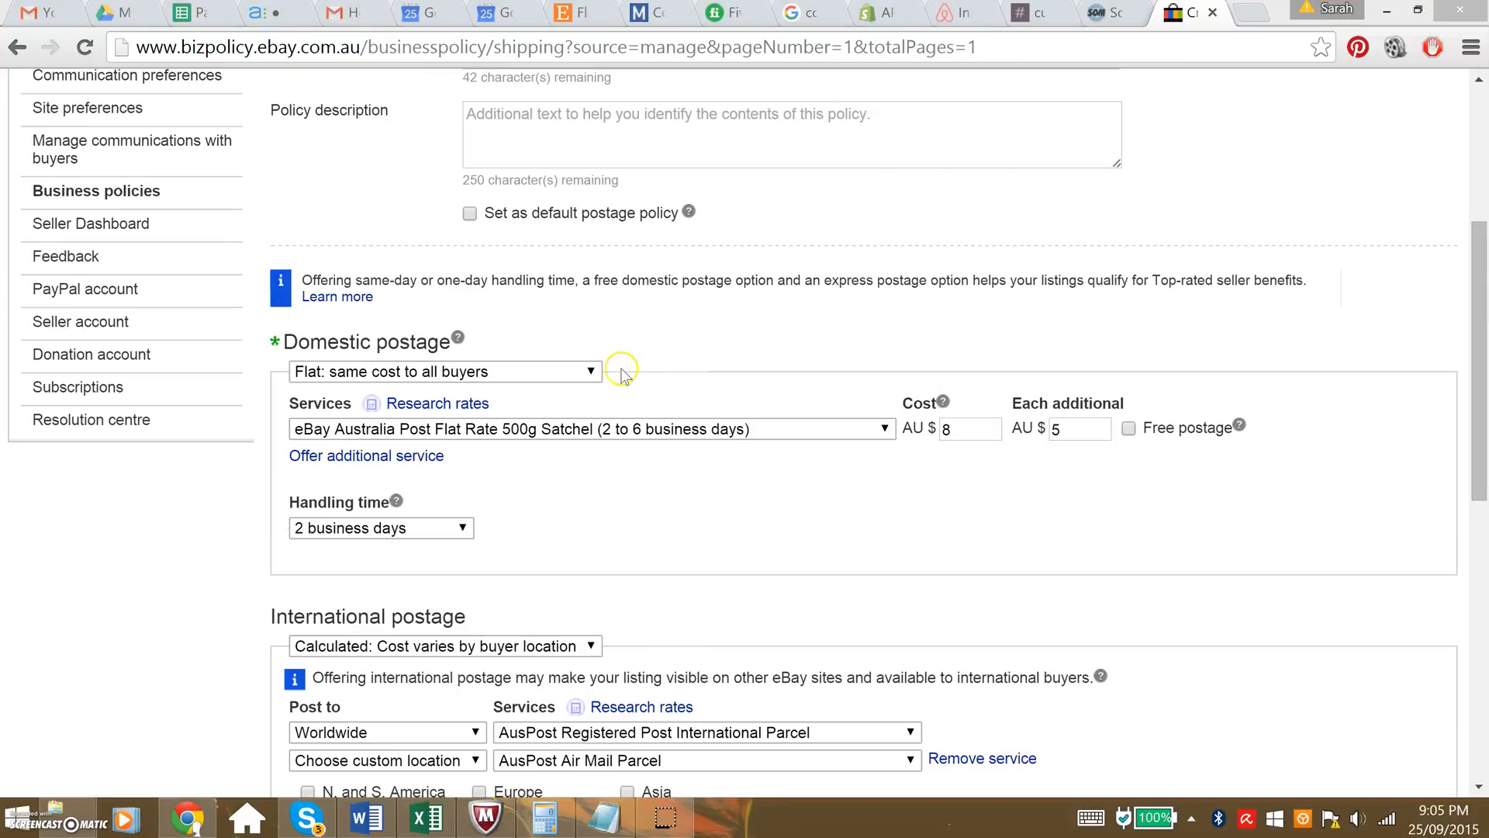
pyautogui.click(578, 432)
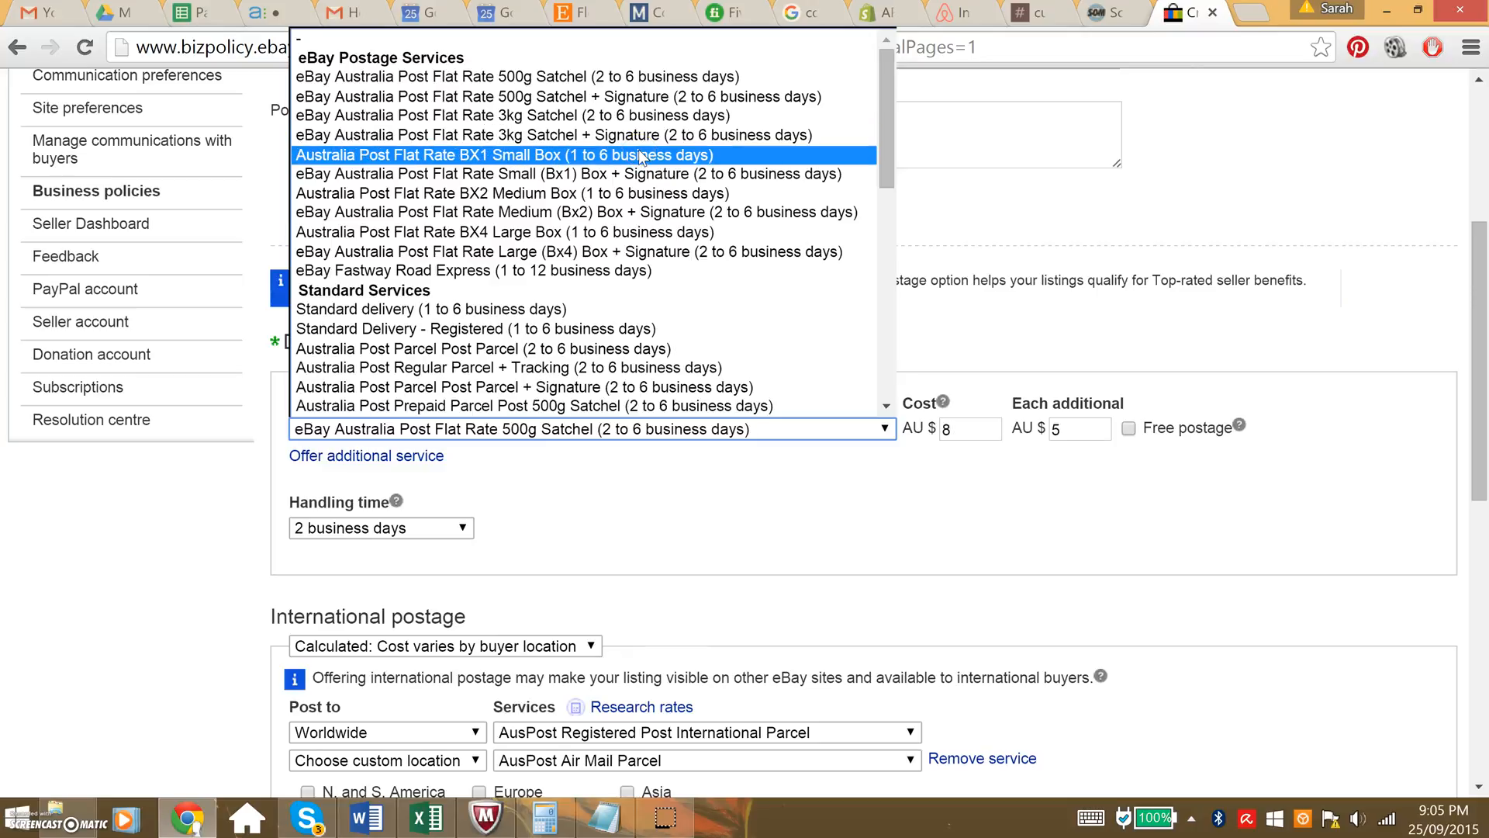
pyautogui.click(771, 509)
# Save the new postage policy.
pyautogui.scroll(-8, 791, 435)
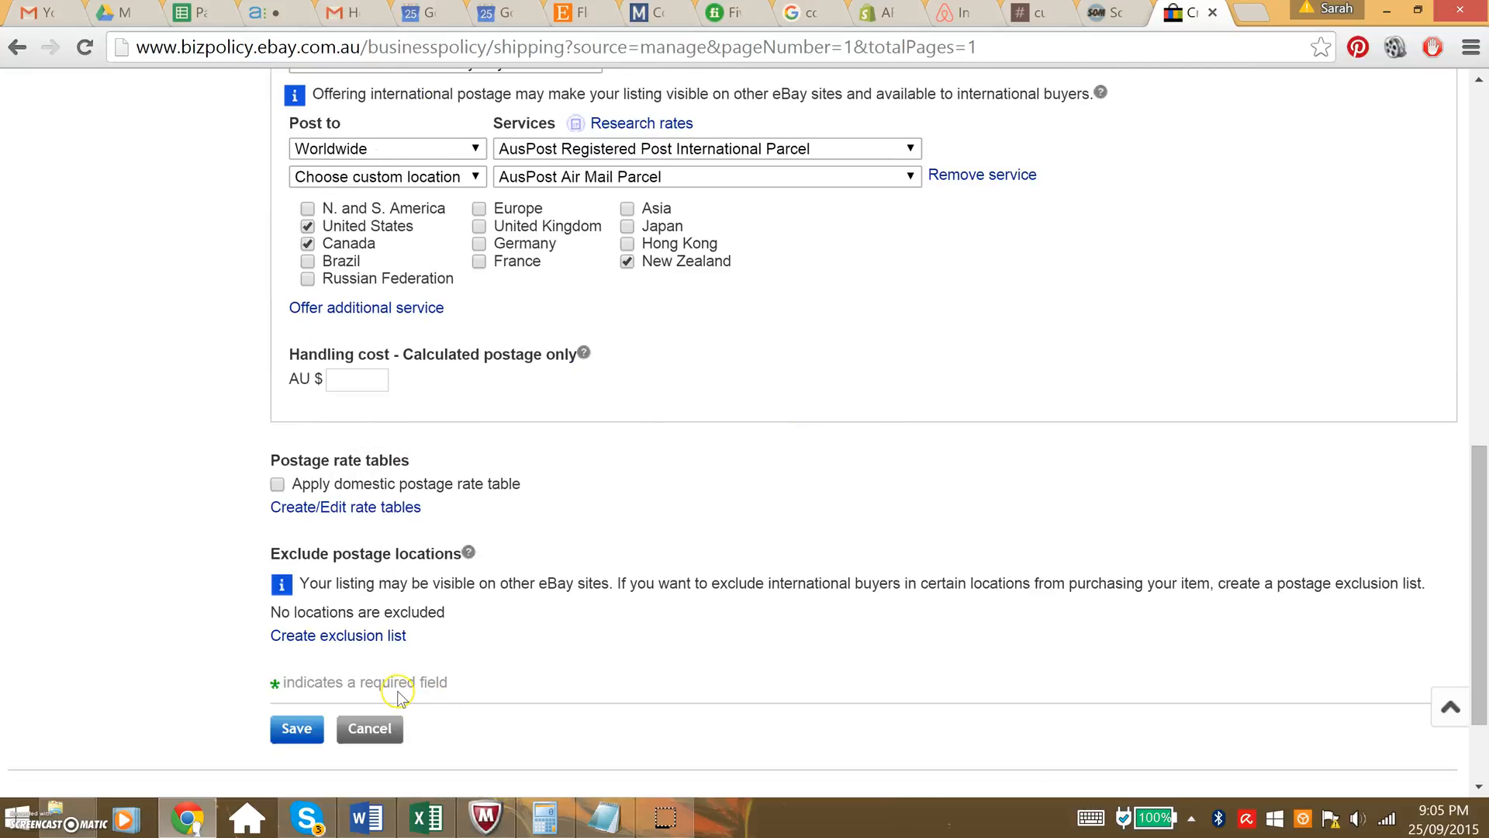
pyautogui.click(295, 729)
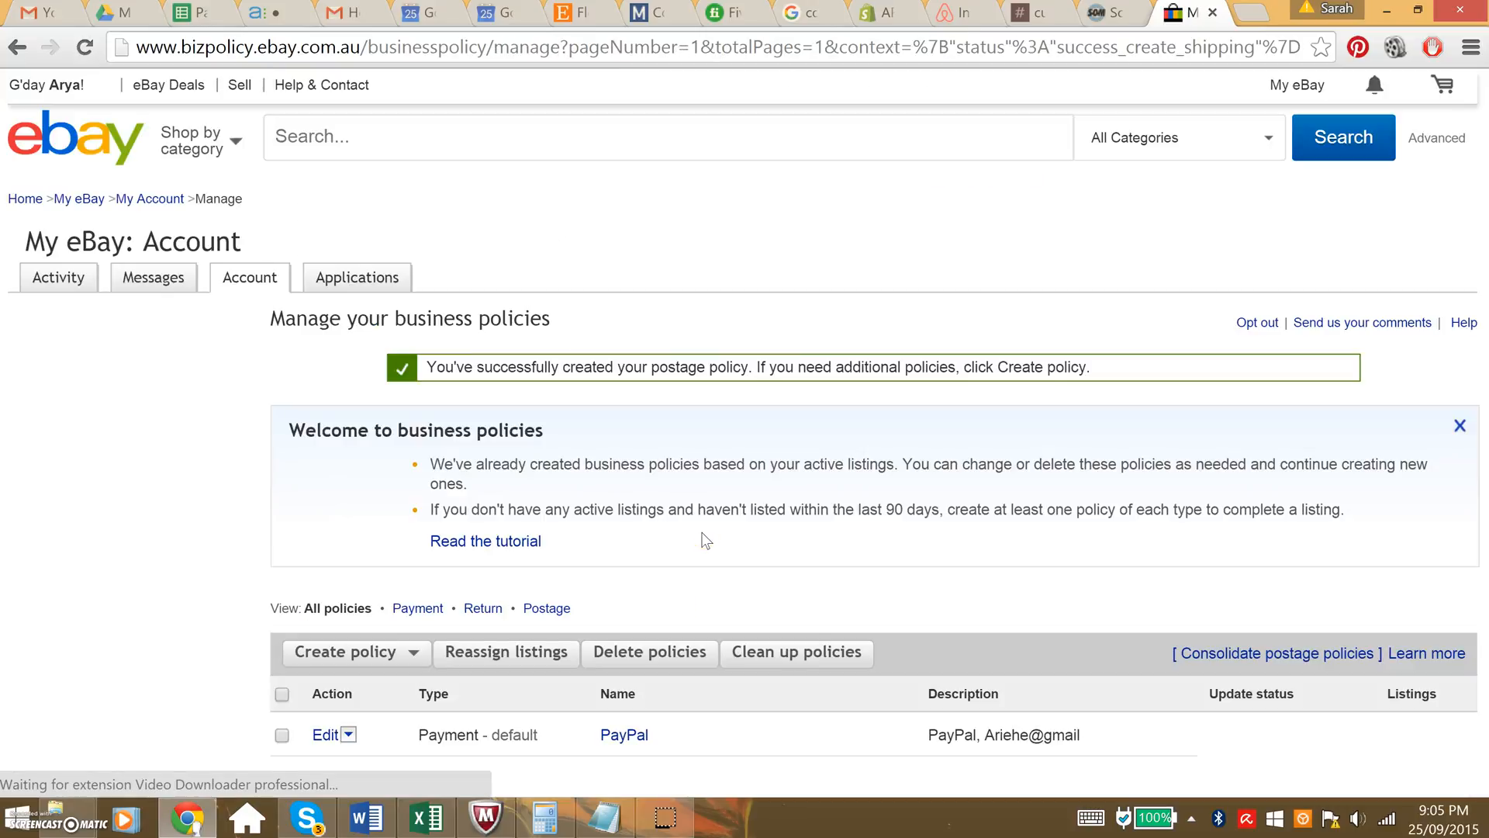
# Open the existing "Heavy 500g+" postage policy for editing and examine its domestic and international services and costs.
pyautogui.scroll(-3, 703, 541)
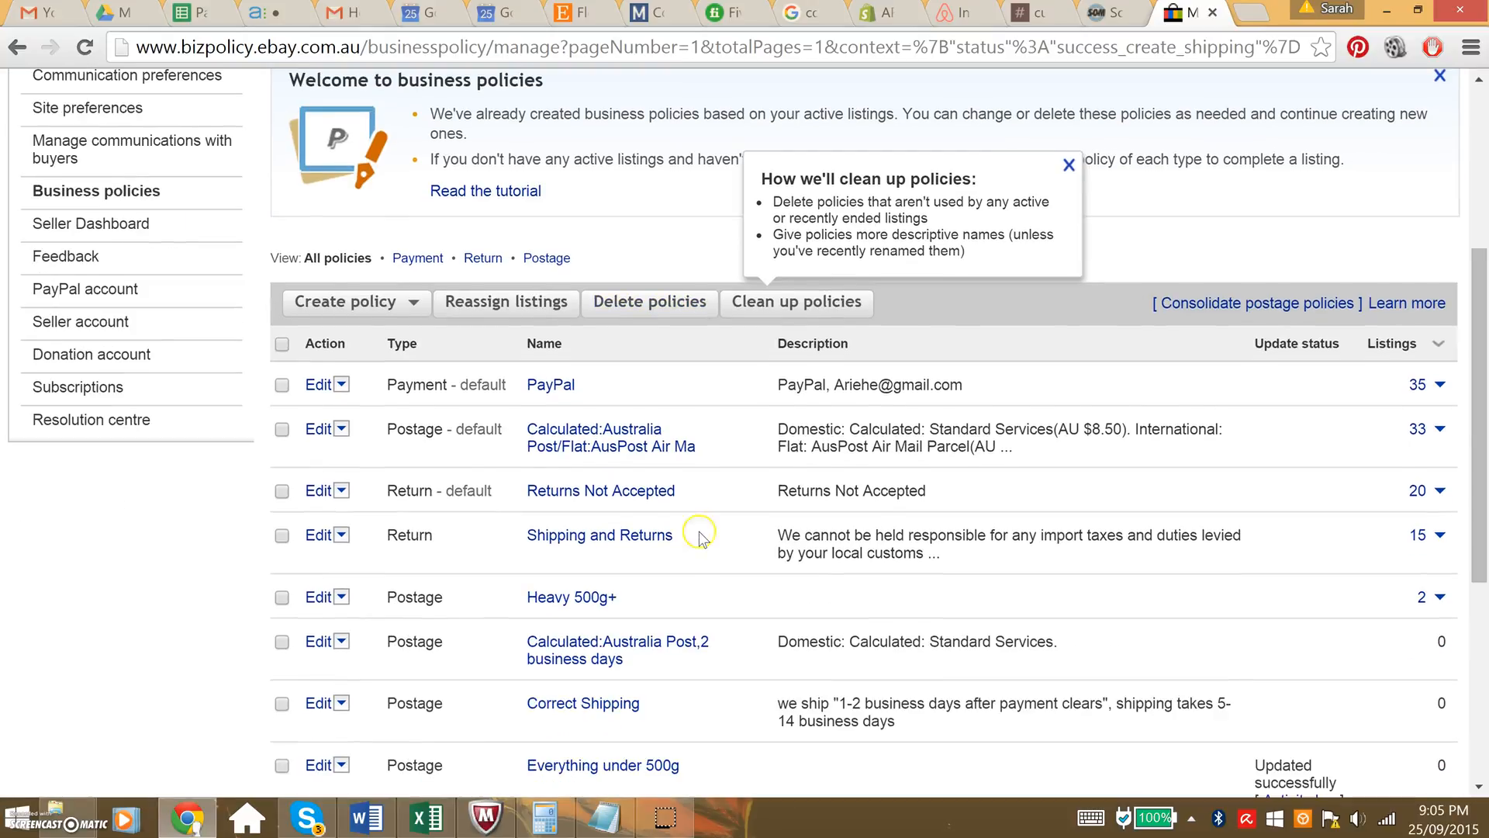
pyautogui.scroll(-2, 622, 601)
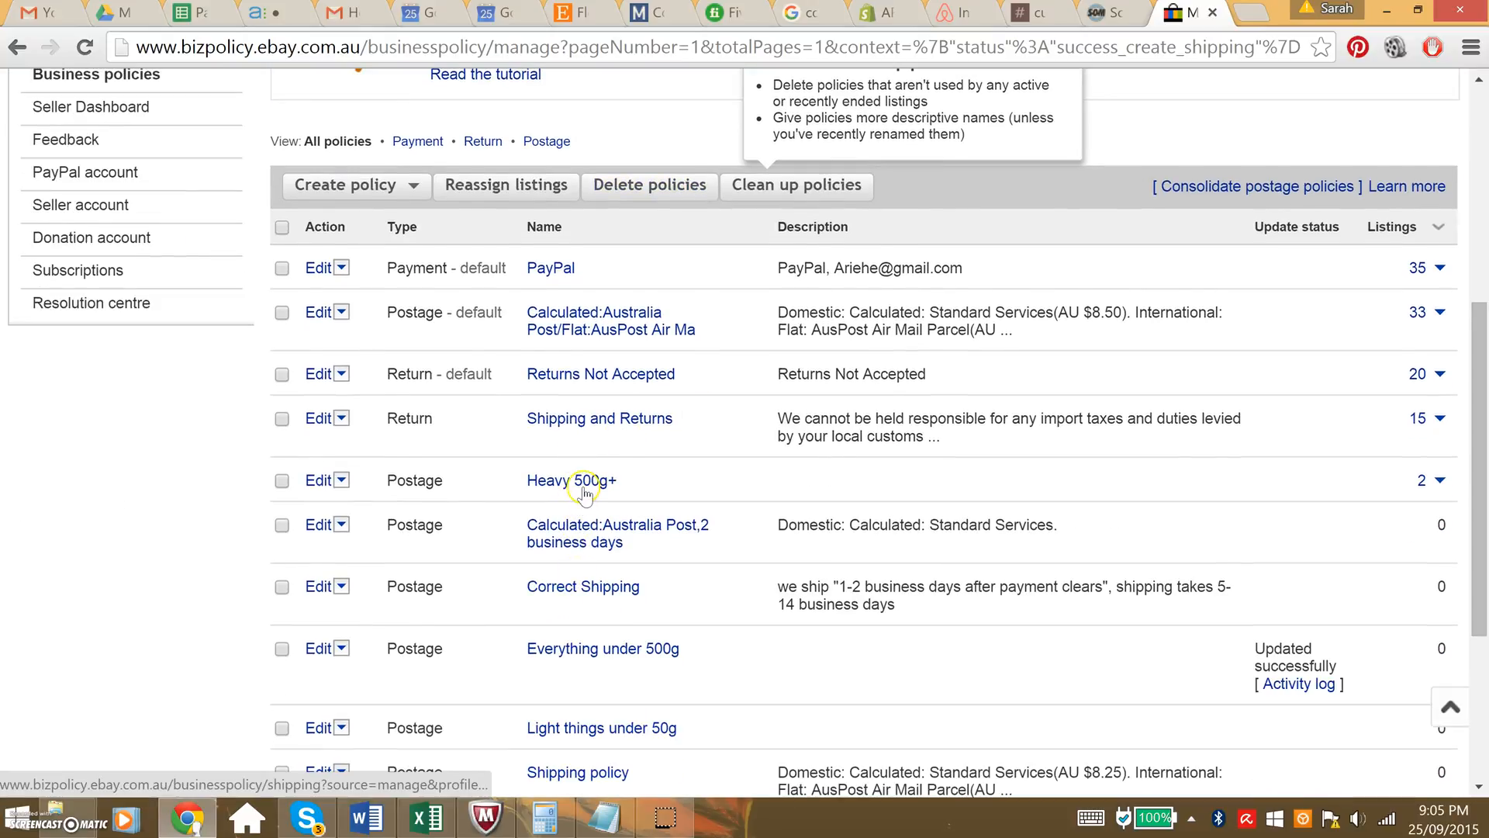
pyautogui.click(318, 482)
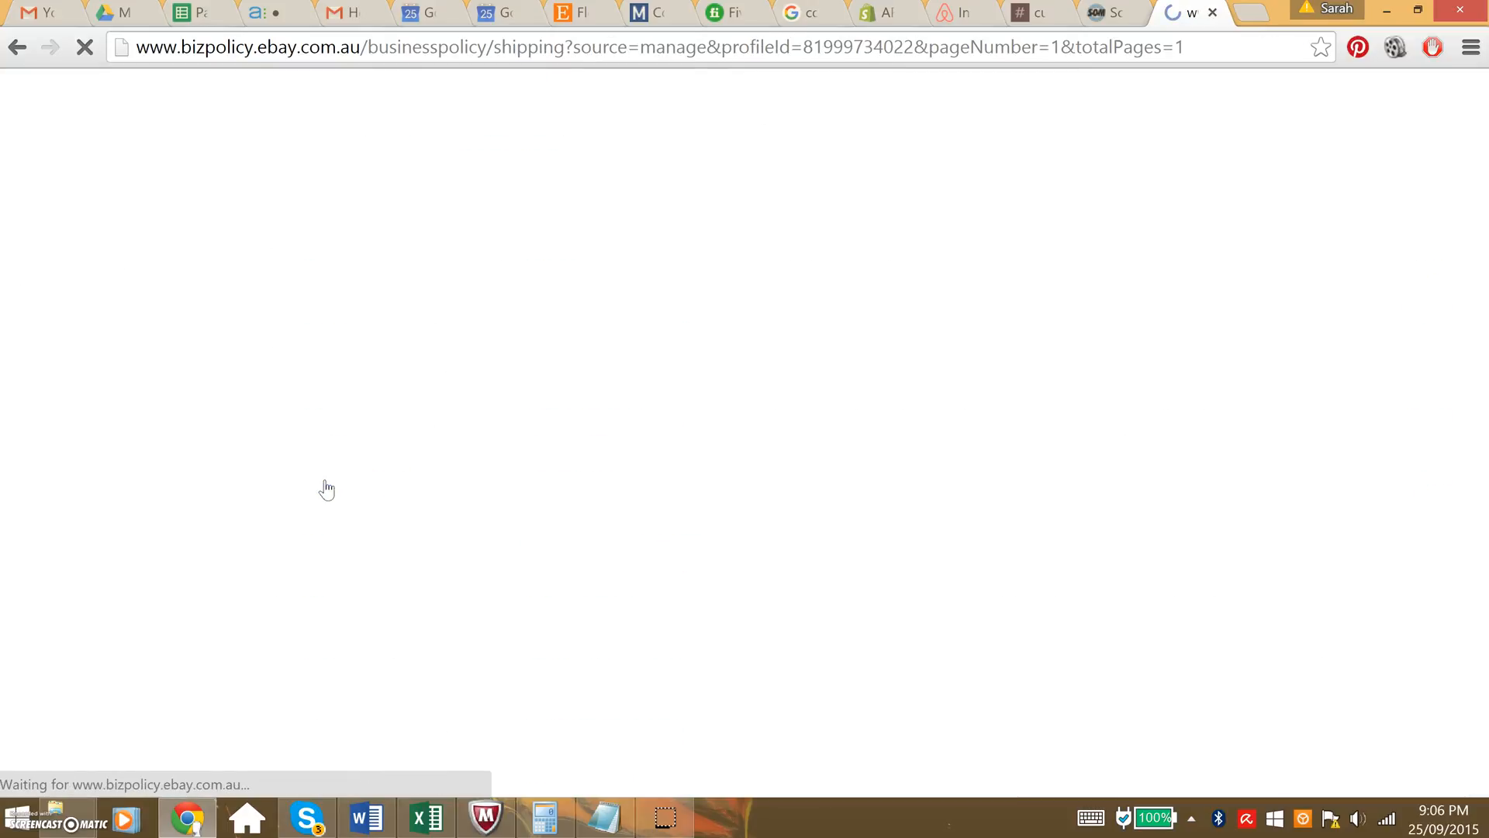
pyautogui.scroll(-8, 356, 504)
pyautogui.scroll(-1, 363, 503)
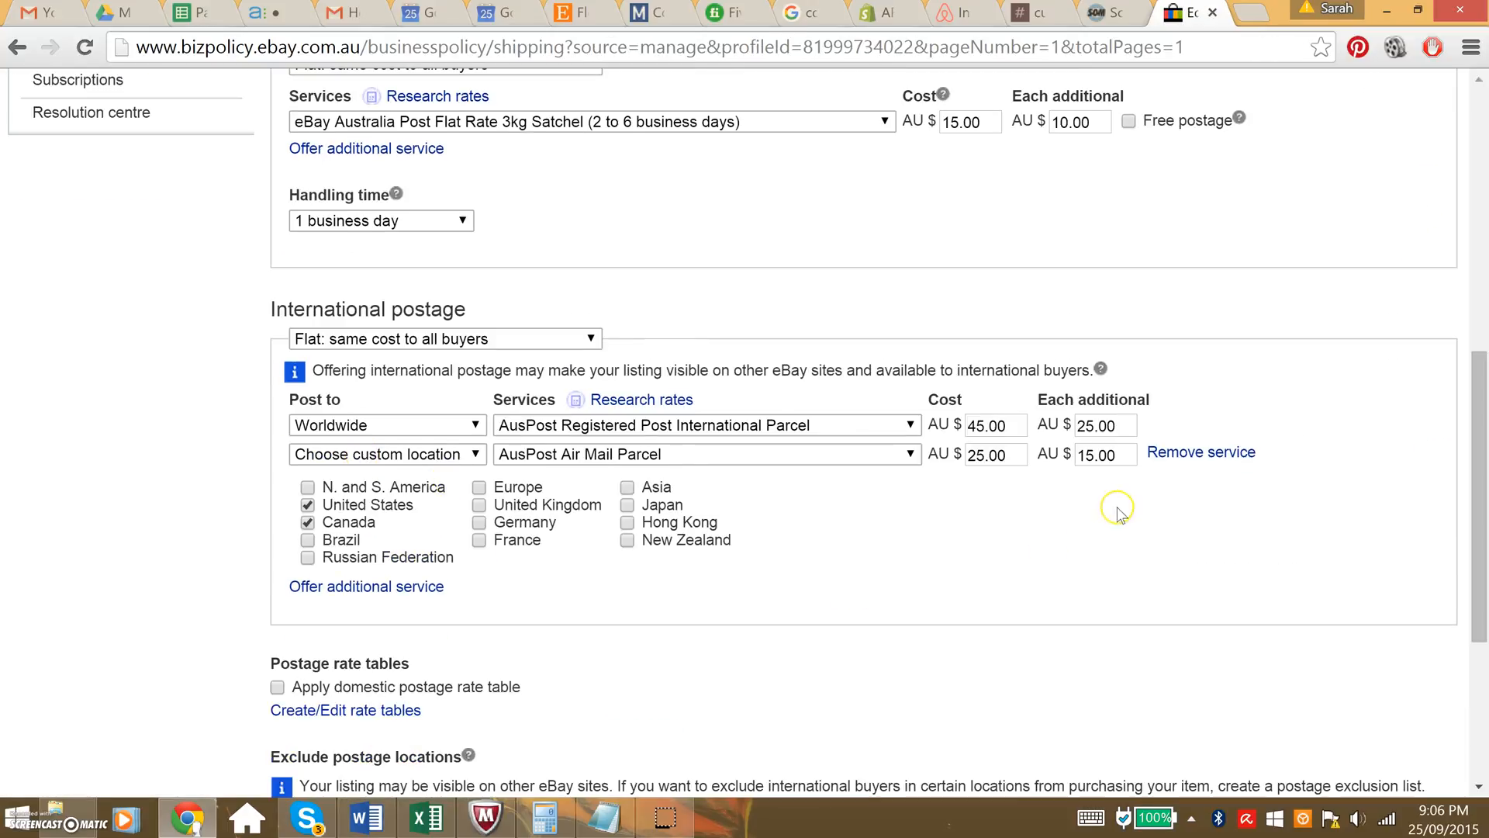
pyautogui.scroll(1, 1151, 476)
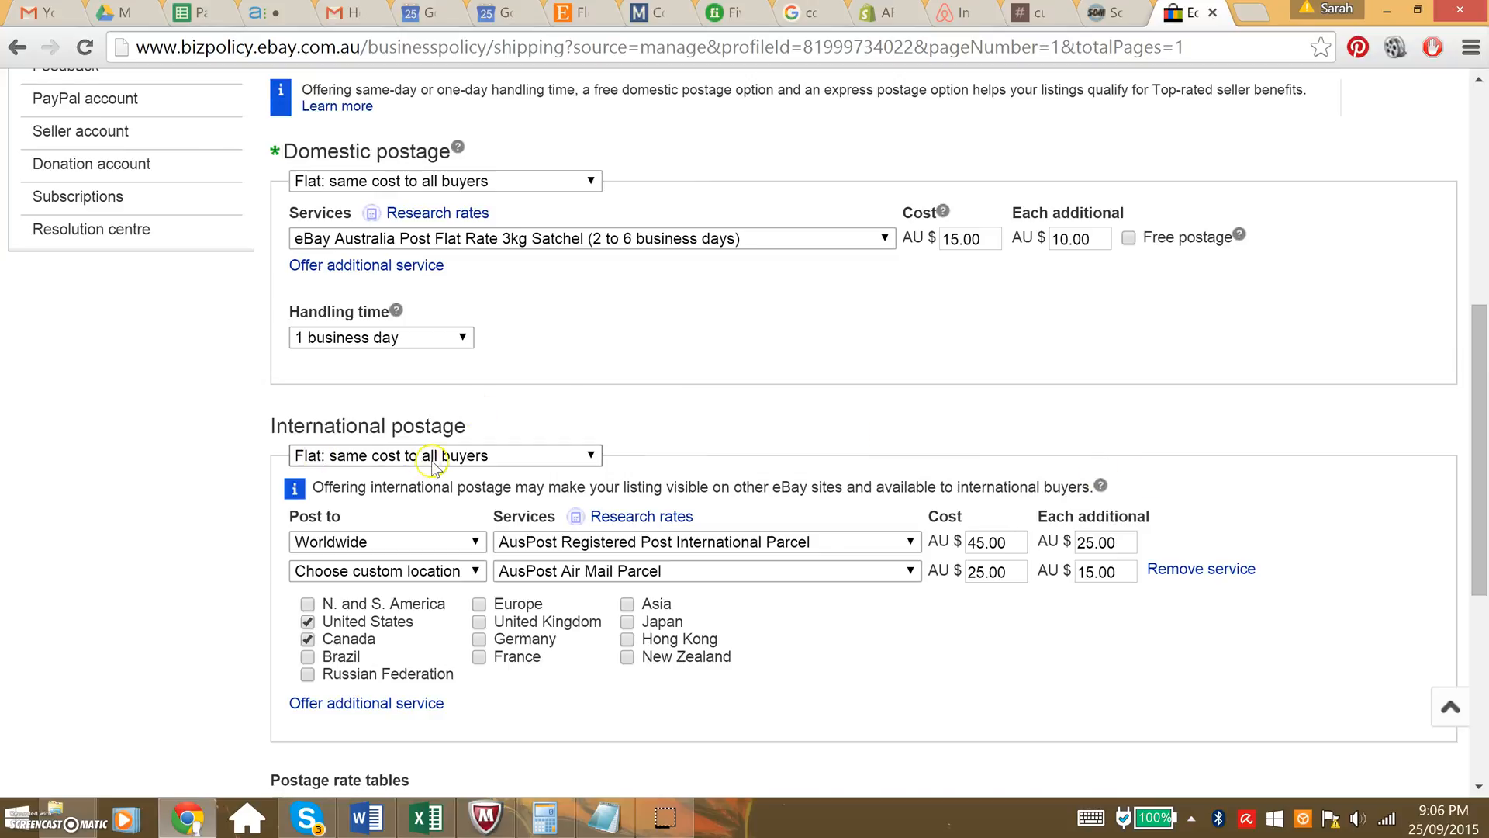
pyautogui.scroll(1, 457, 419)
# Open the postage calculator for researching domestic rates, keeping the weight at "100g or less" and the package type at Padded Bags/Satchels.
pyautogui.click(443, 339)
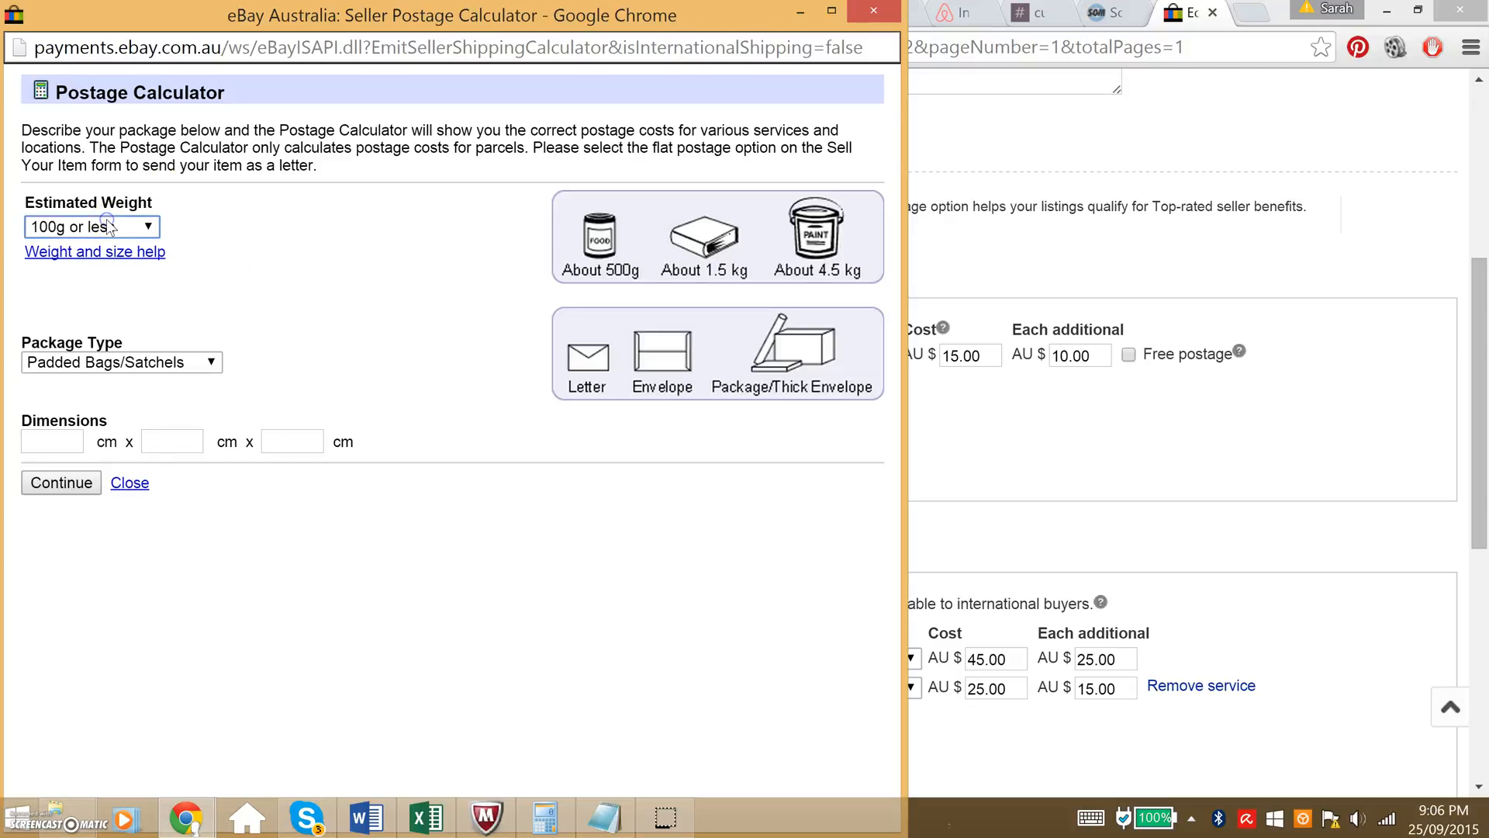
pyautogui.click(109, 226)
pyautogui.click(99, 250)
pyautogui.click(128, 366)
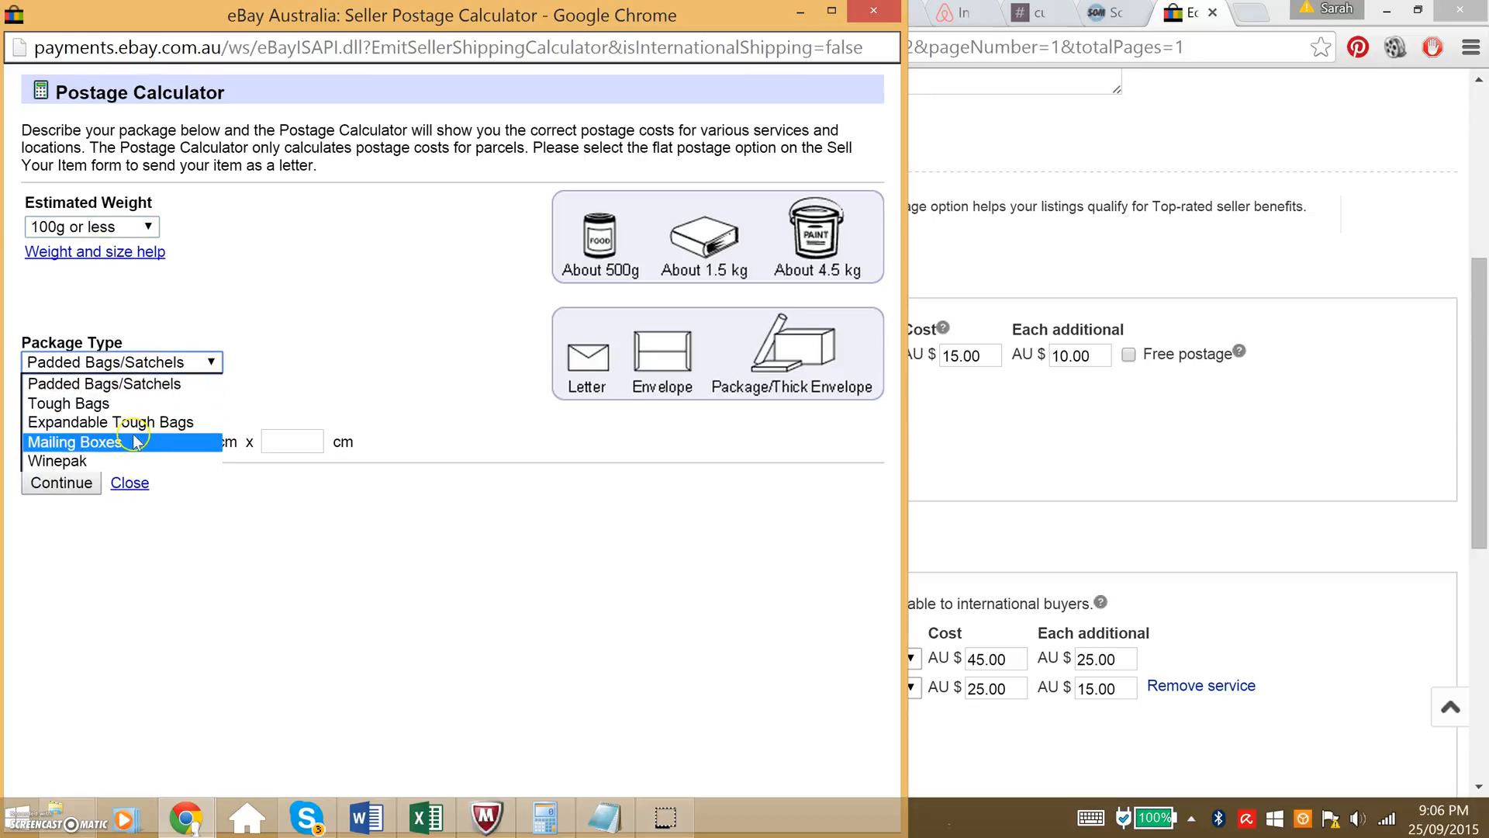
pyautogui.click(149, 392)
# Enter 1 cm and 10 cm for the package's second and third dimensions and continue to the rate comparison.
pyautogui.click(59, 439)
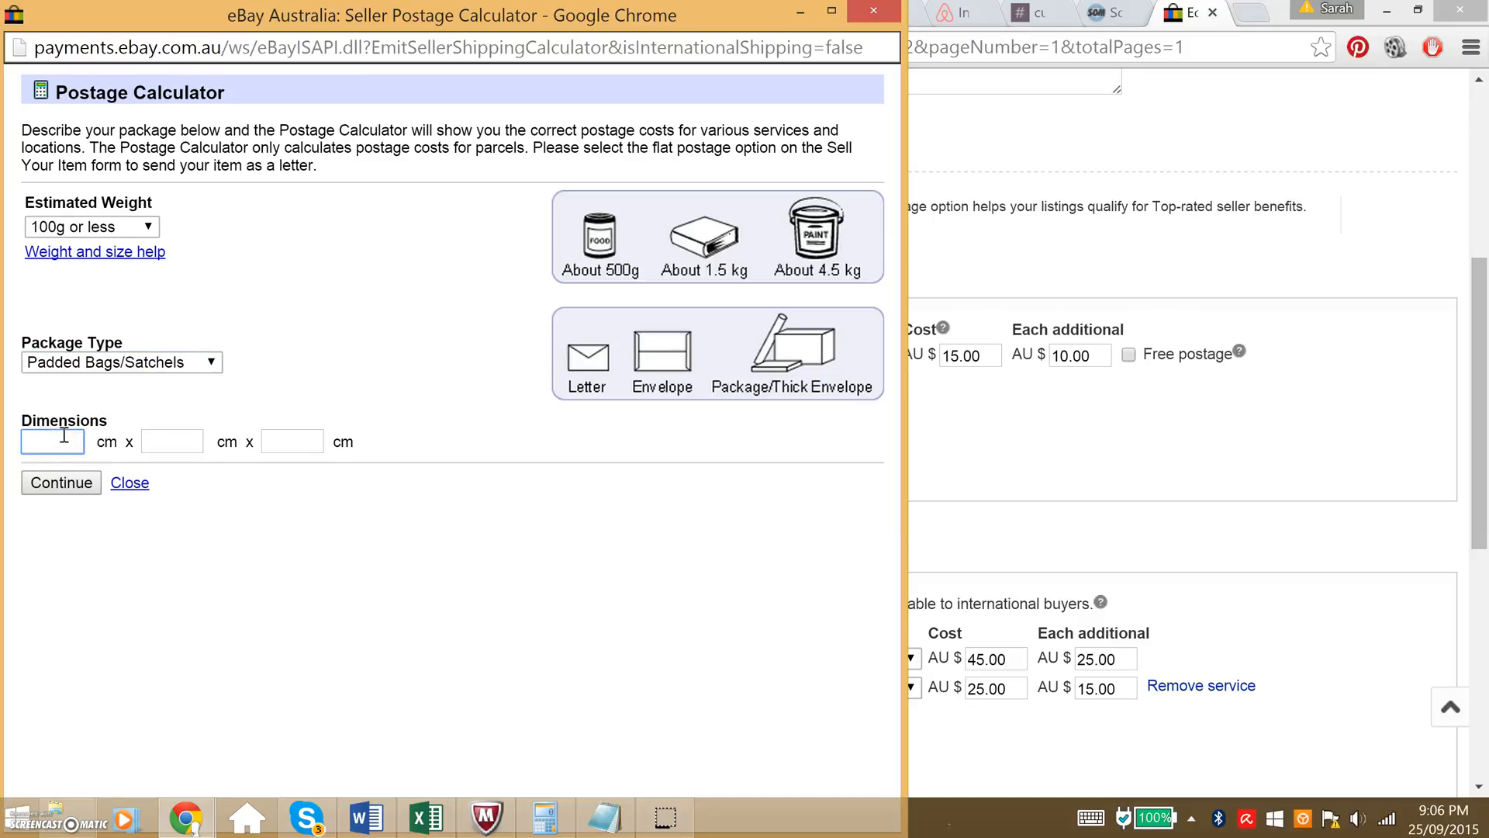
pyautogui.press('Tab')
pyautogui.write('1')
pyautogui.press('Tab')
pyautogui.write('10')
pyautogui.click(72, 494)
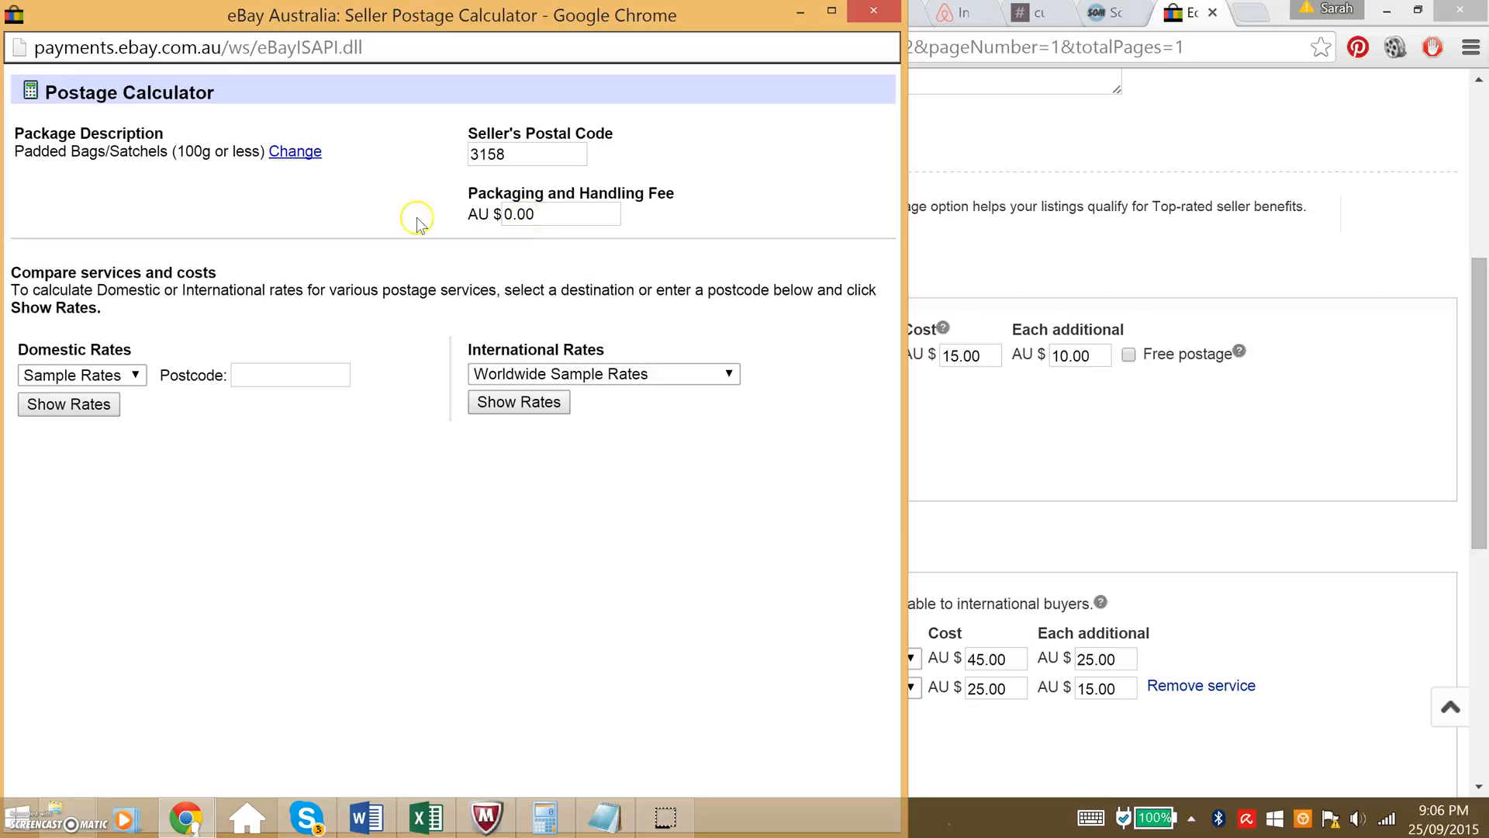
# Check the domestic destination choices and postcode fields with Sample Rates kept, and close the postage calculator.
pyautogui.click(124, 375)
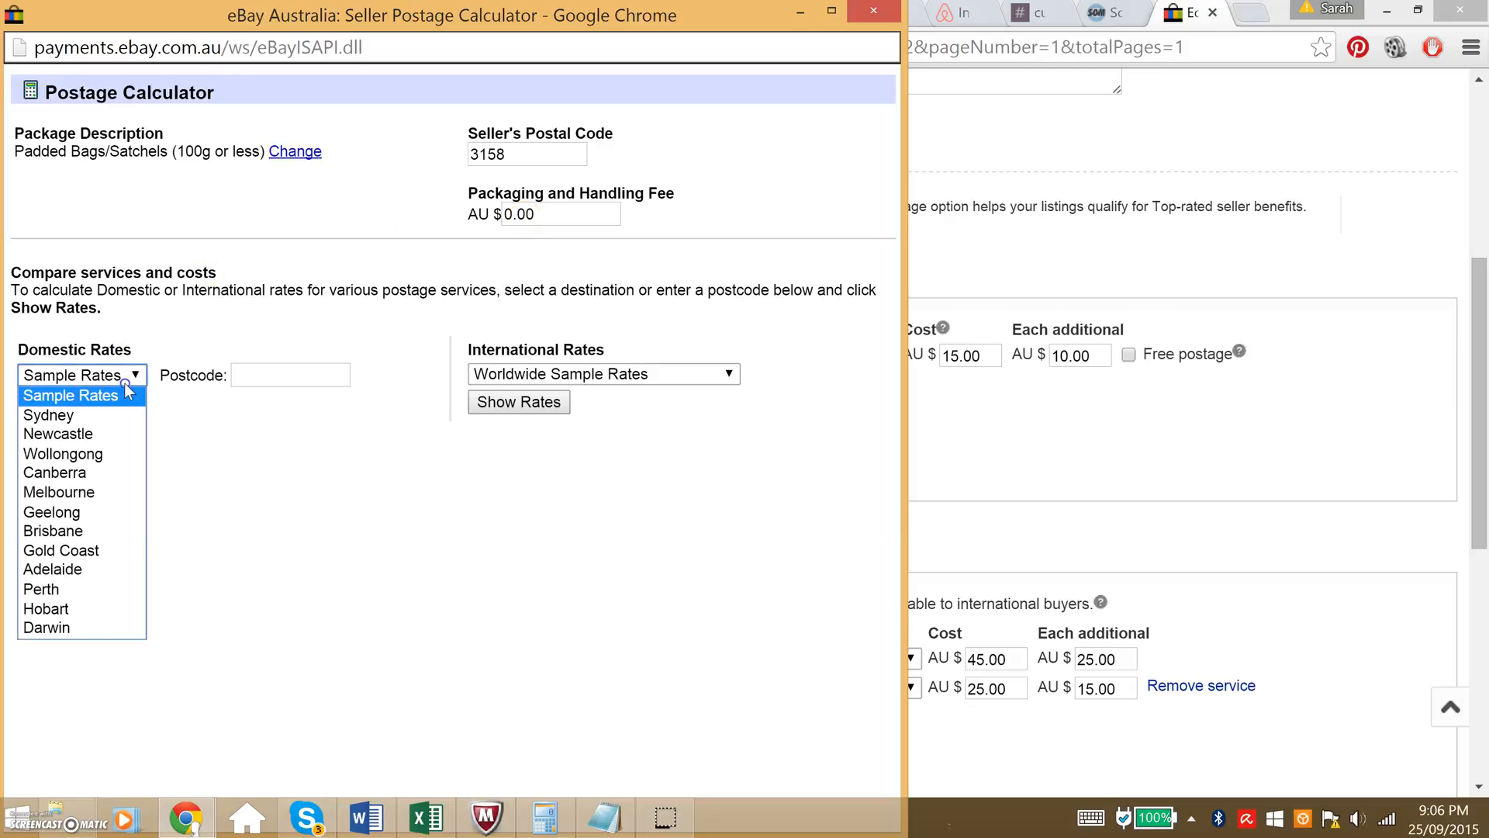
pyautogui.click(126, 392)
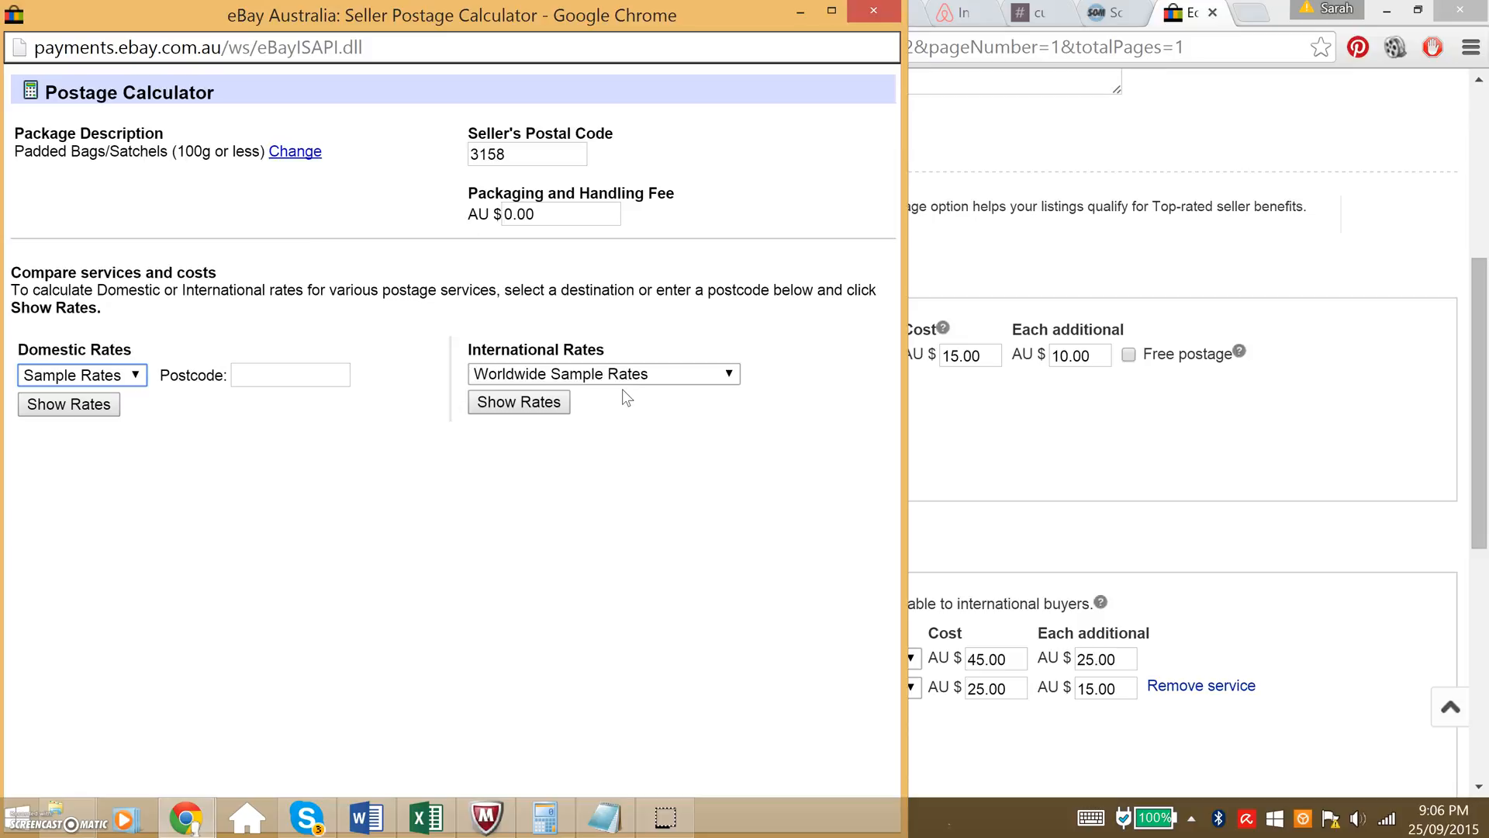
pyautogui.click(514, 152)
pyautogui.click(283, 372)
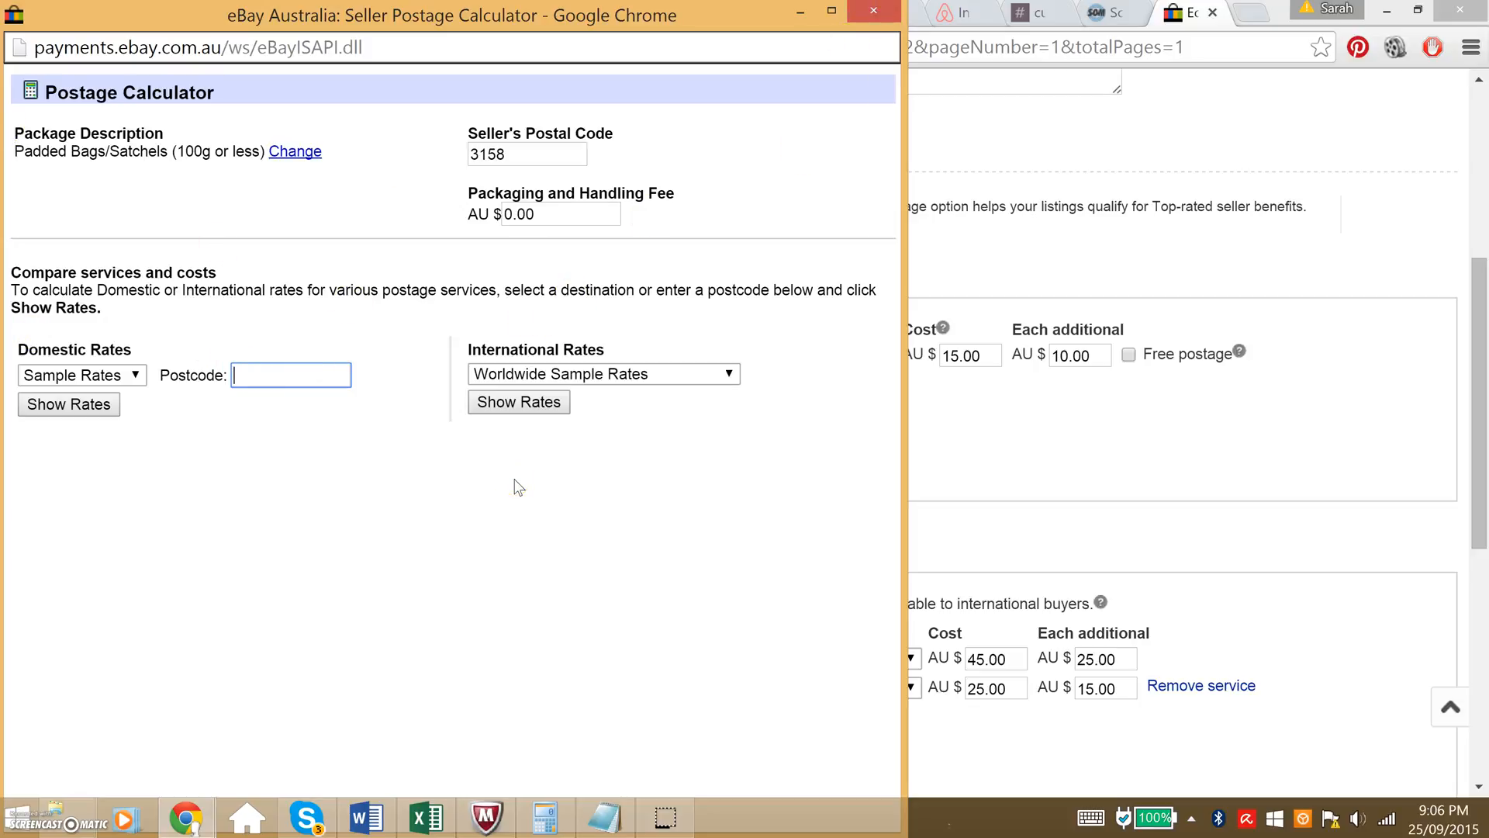
pyautogui.click(892, 18)
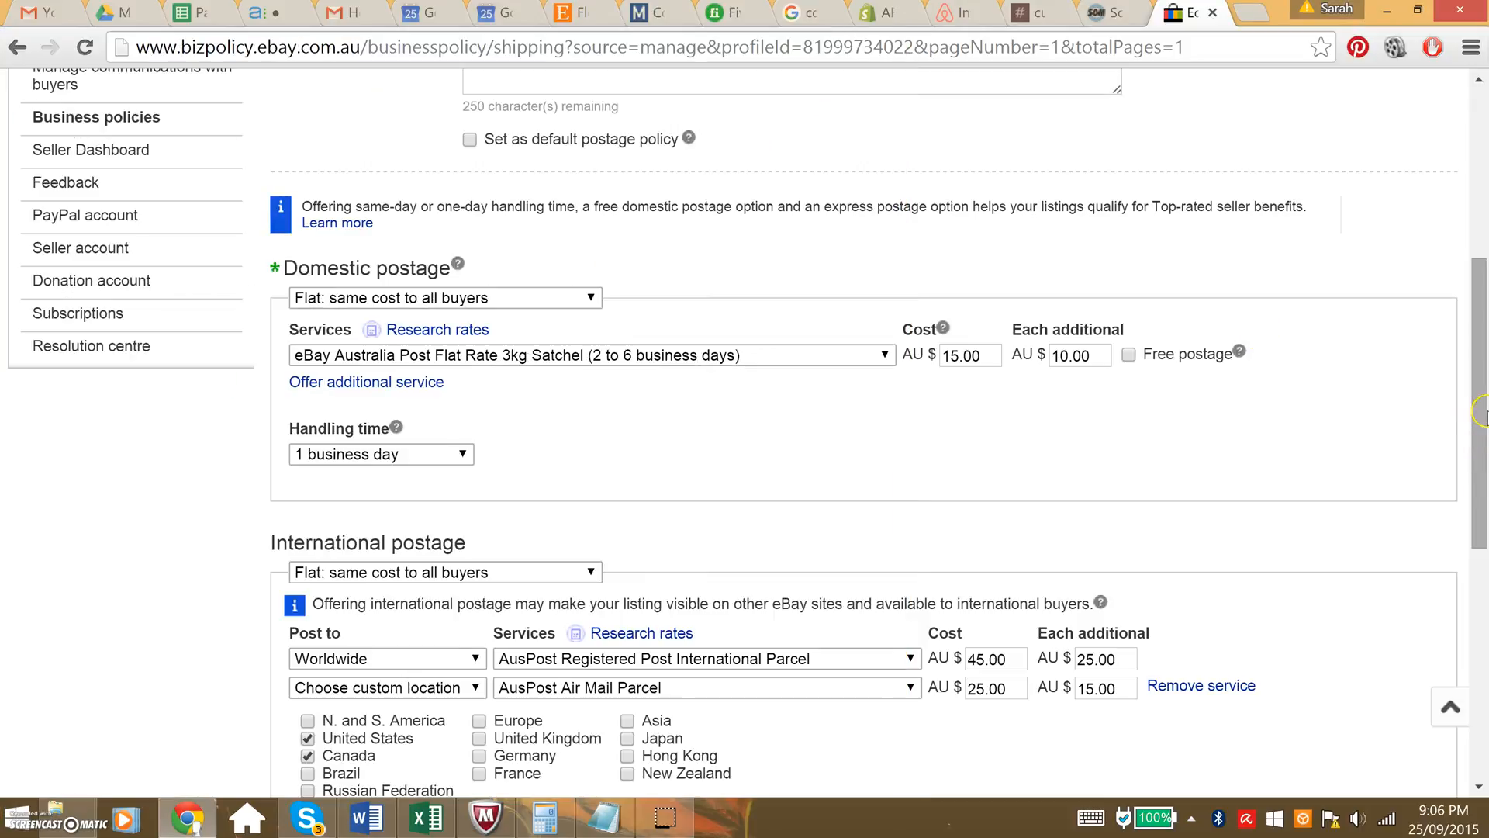
# Review the "Heavy 500g+" policy from its name and description through the postage services to the location exclusions.
pyautogui.scroll(-7, 1481, 411)
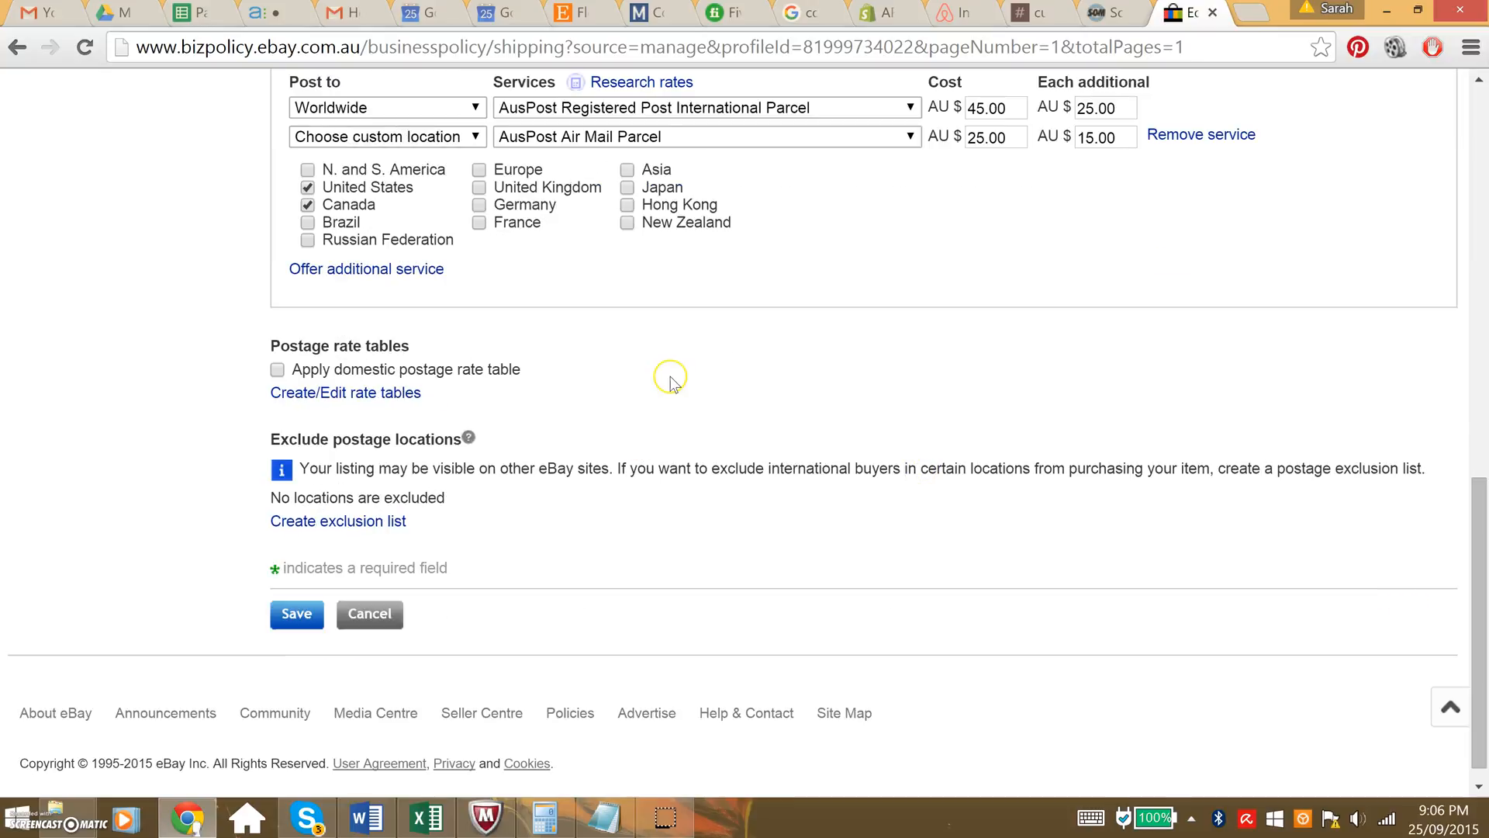
pyautogui.scroll(12, 671, 380)
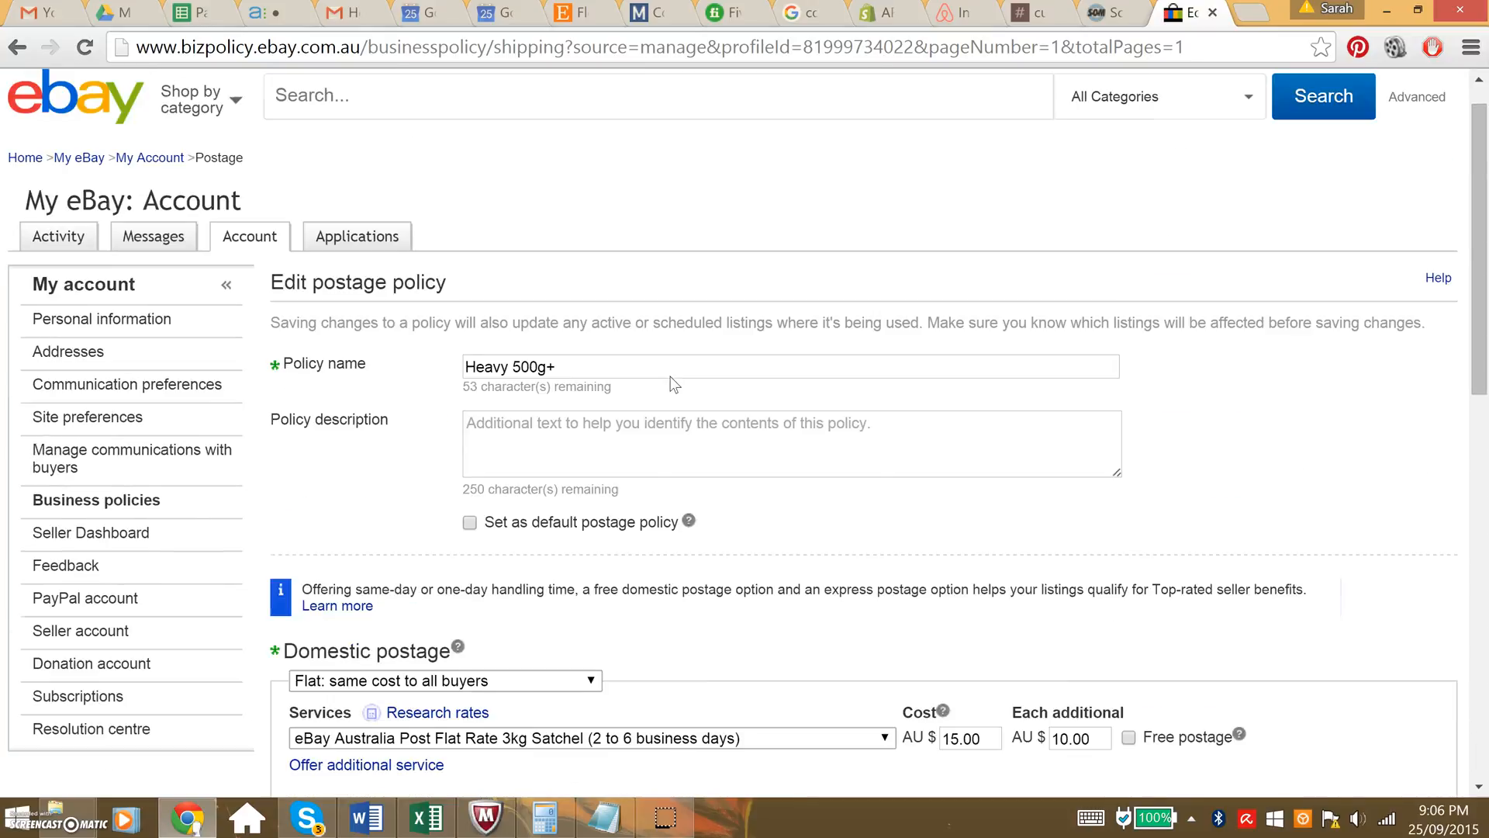
pyautogui.scroll(1, 673, 383)
pyautogui.scroll(-7, 674, 383)
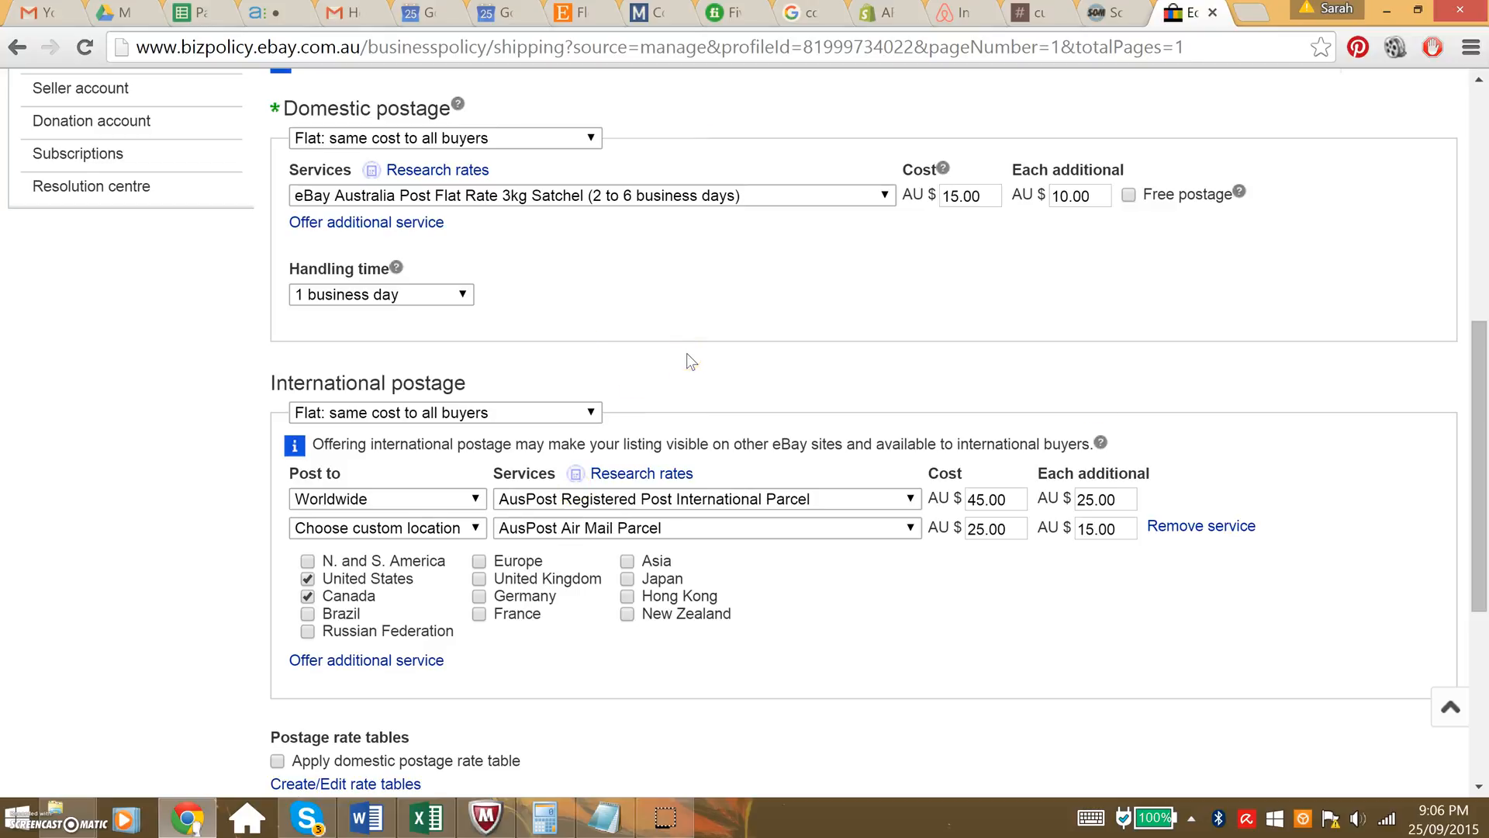
pyautogui.scroll(-2, 687, 354)
pyautogui.scroll(-3, 686, 358)
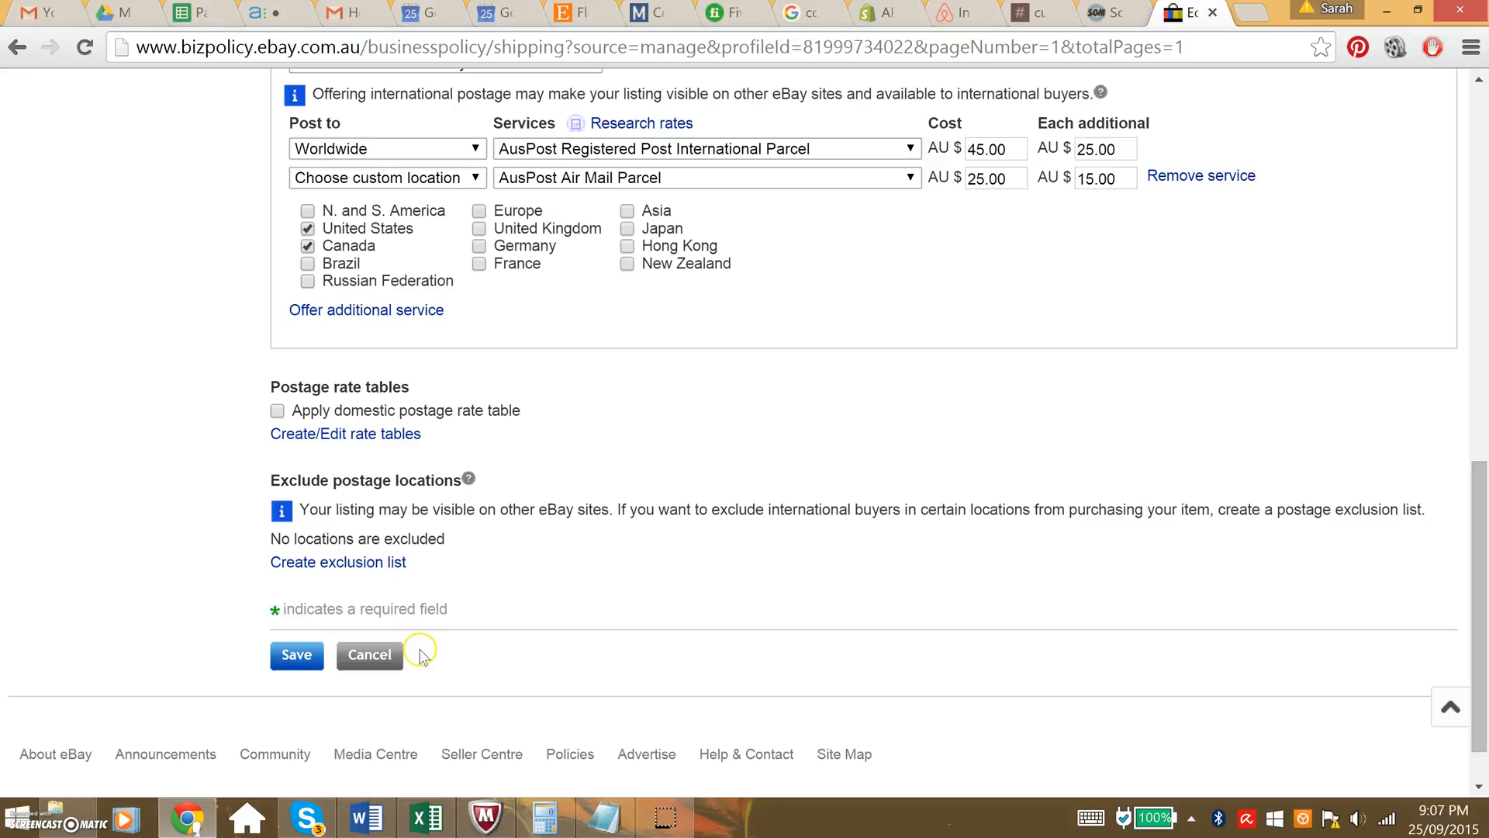
# Save and confirm the changes to the "Heavy 500g+" postage policy, and open the active listings.
pyautogui.click(299, 654)
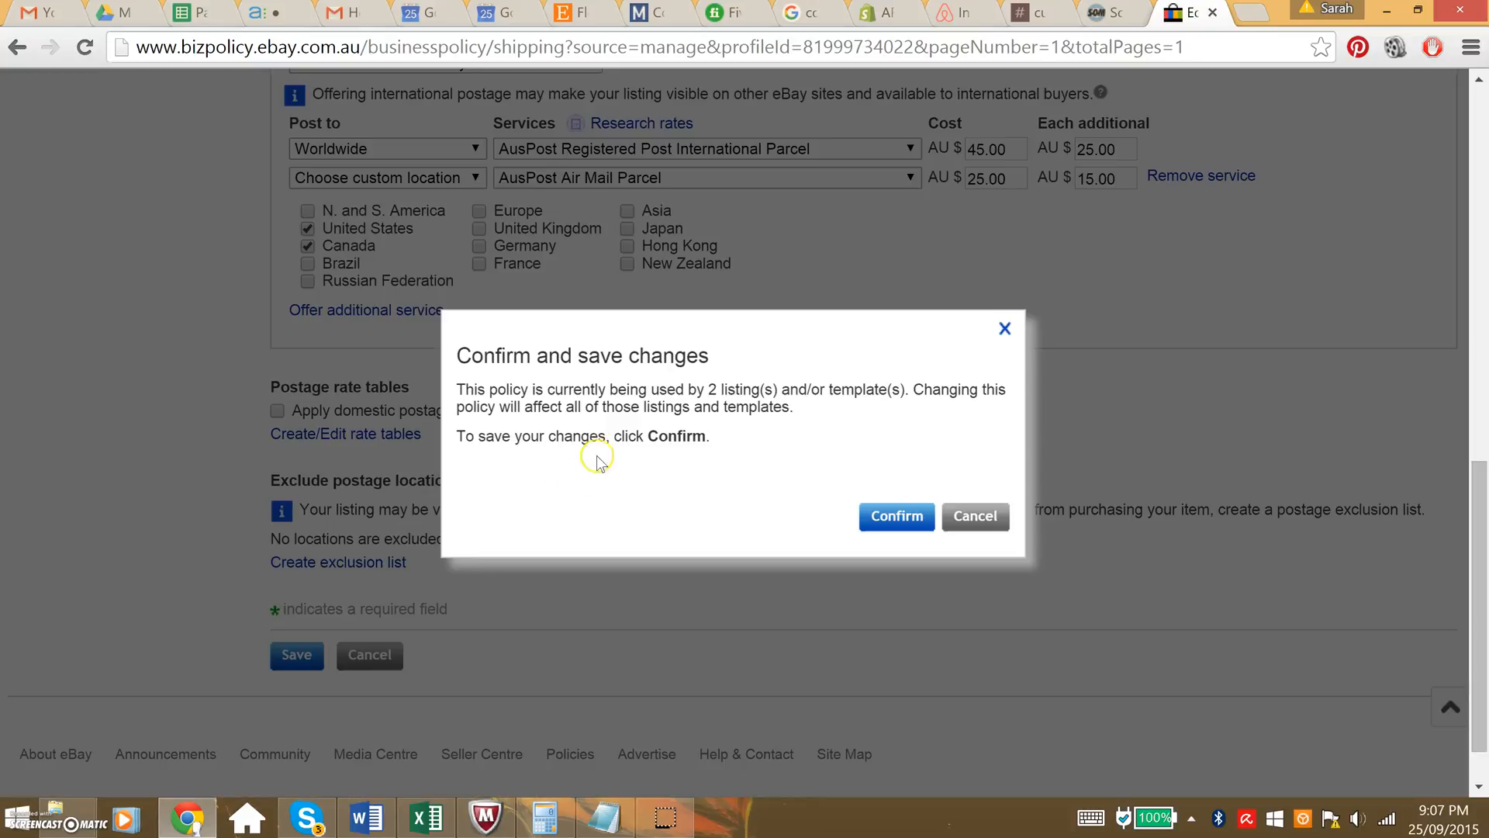
pyautogui.click(888, 514)
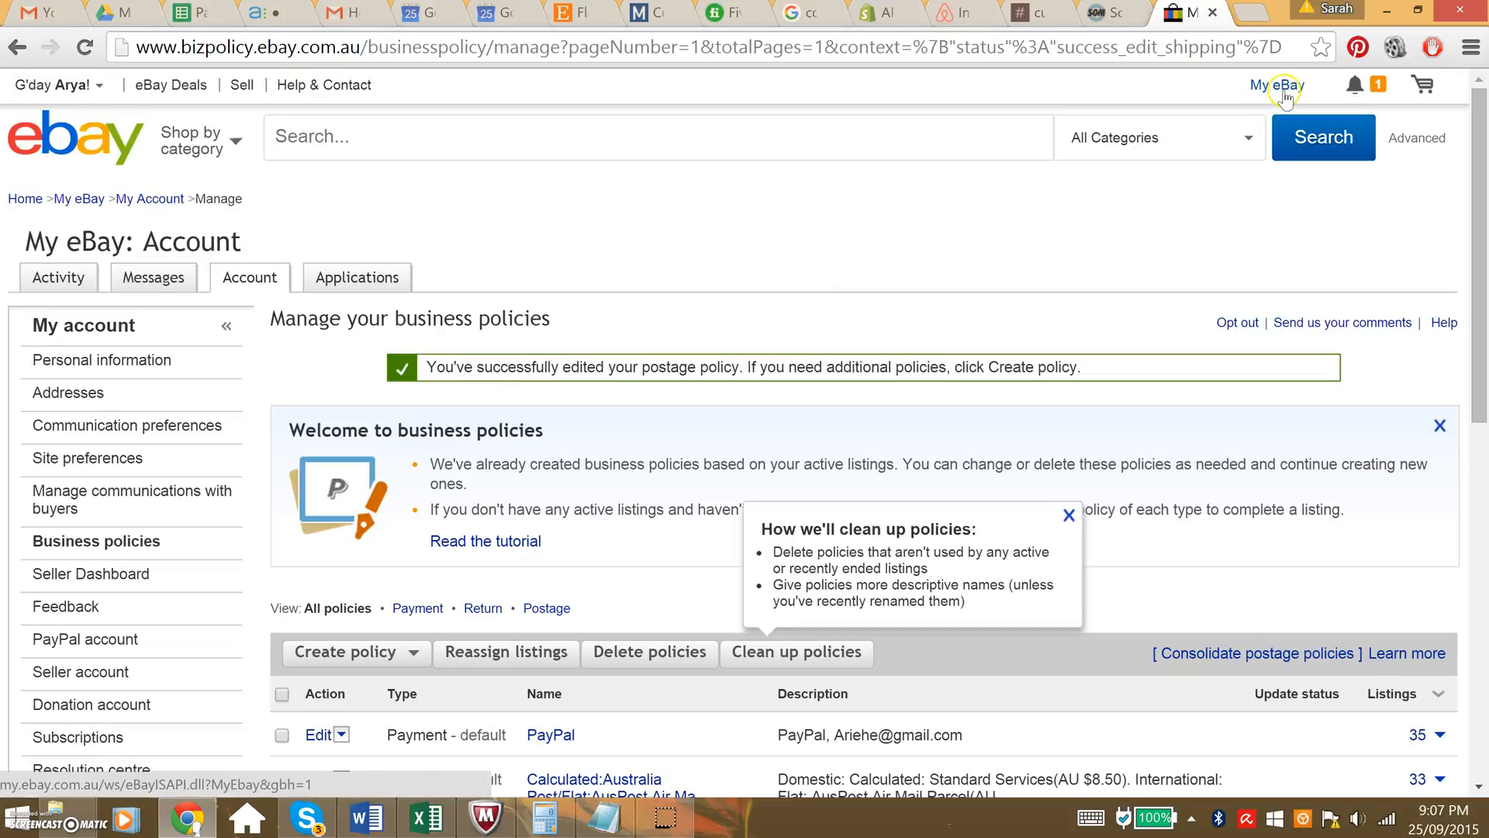
pyautogui.moveTo(1285, 91)
pyautogui.click(1297, 139)
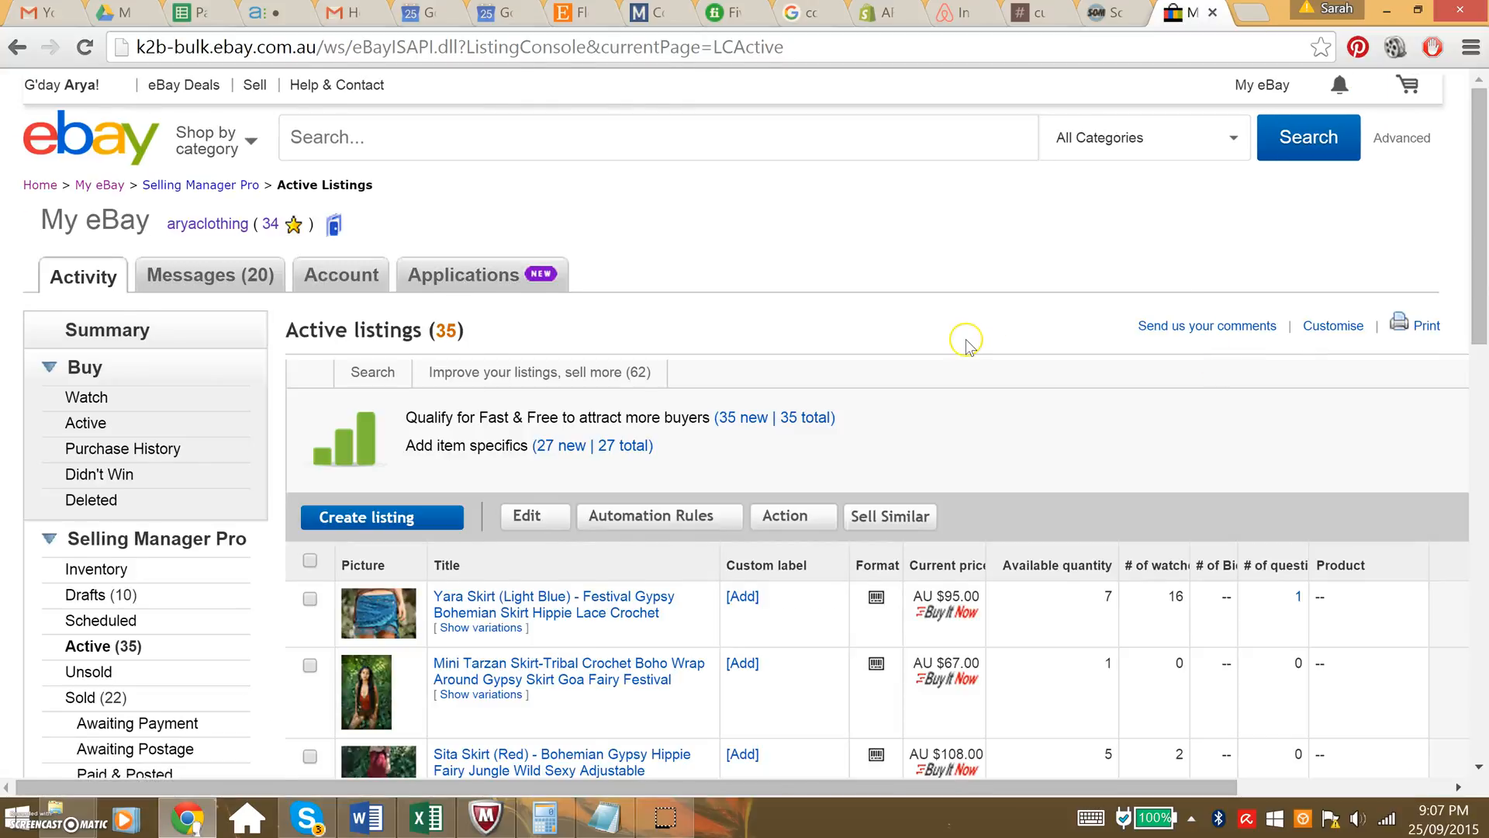
# Start a new listing from the active listings and choose to create a new selling template.
pyautogui.scroll(-5, 826, 431)
pyautogui.scroll(-5, 826, 430)
pyautogui.scroll(5, 724, 415)
pyautogui.click(437, 168)
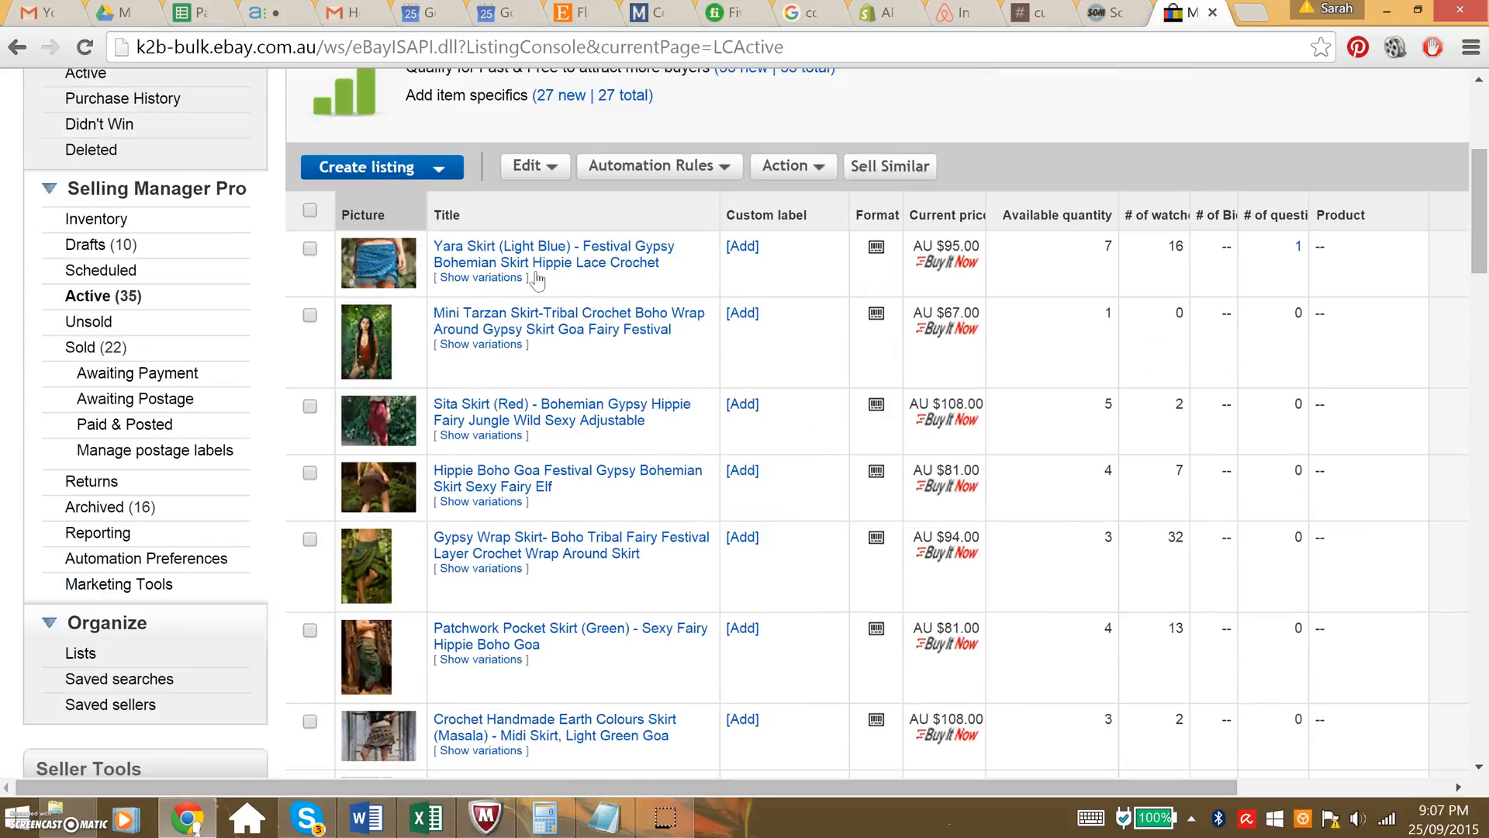
pyautogui.click(382, 203)
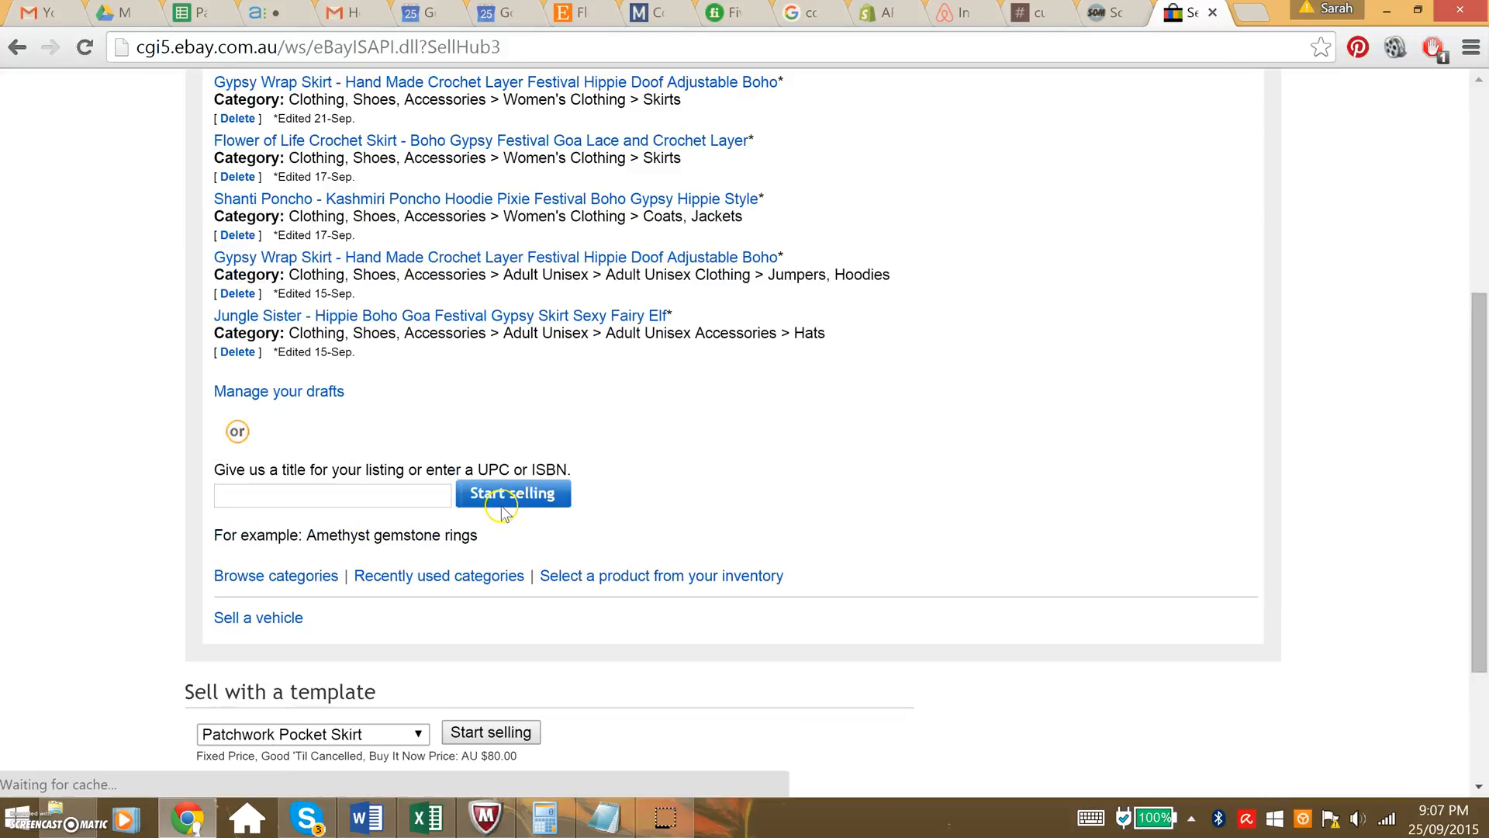
pyautogui.scroll(-3, 457, 384)
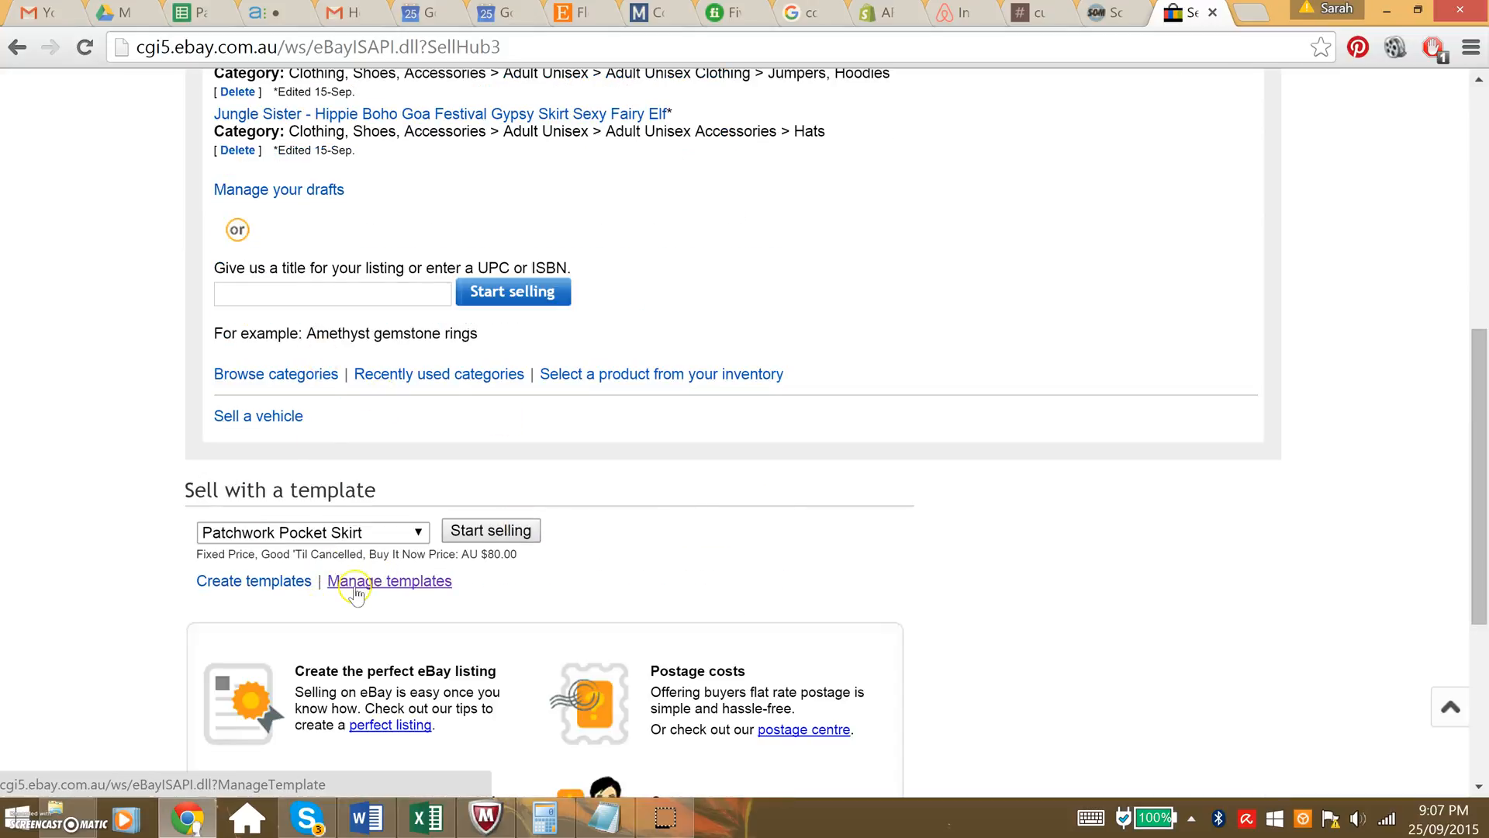
pyautogui.click(308, 581)
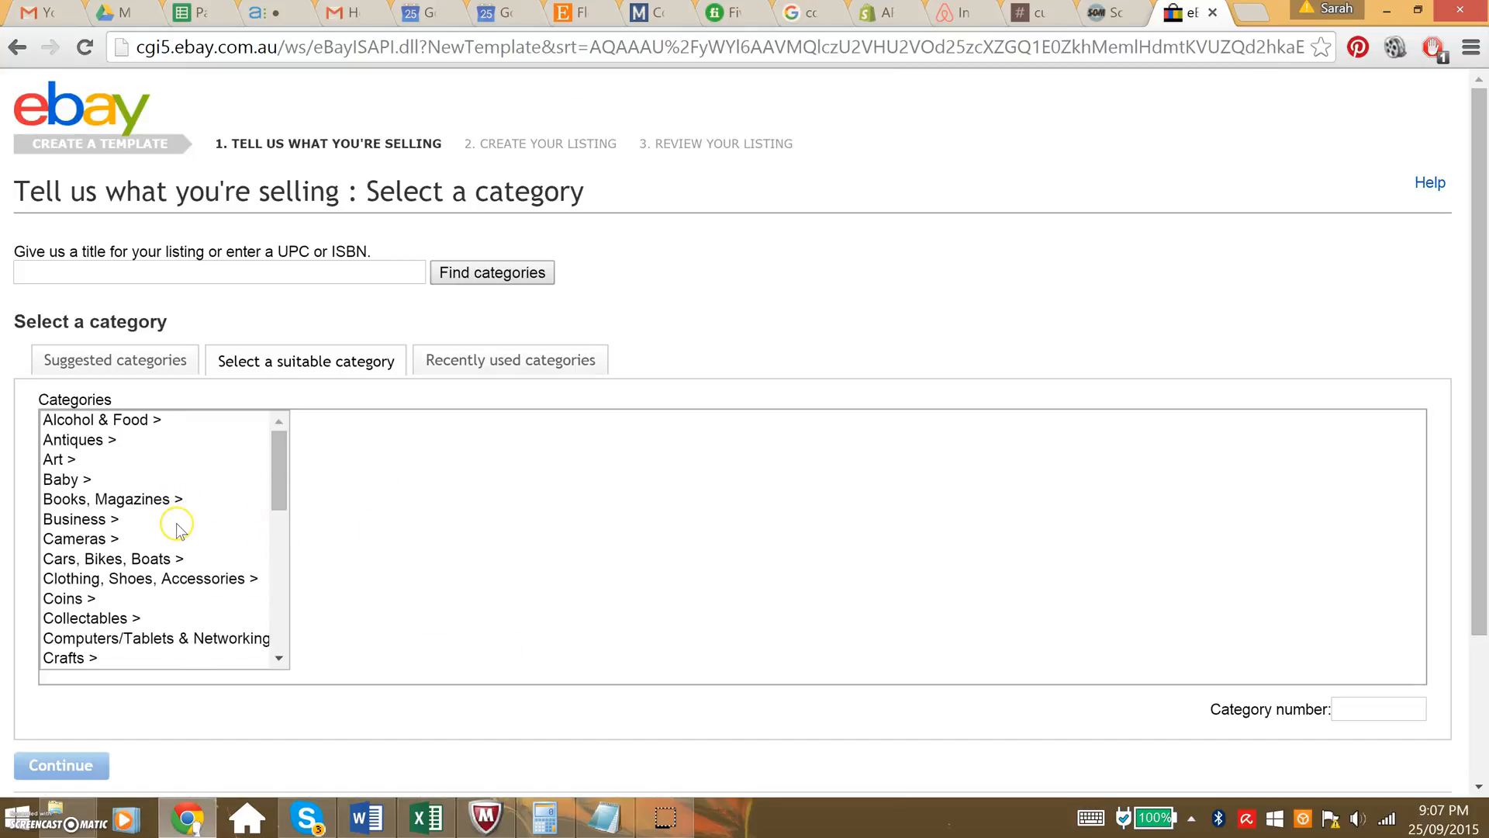
# Browse the template's category list and select Jewellery & Watches.
pyautogui.scroll(-3, 204, 535)
pyautogui.scroll(-5, 200, 554)
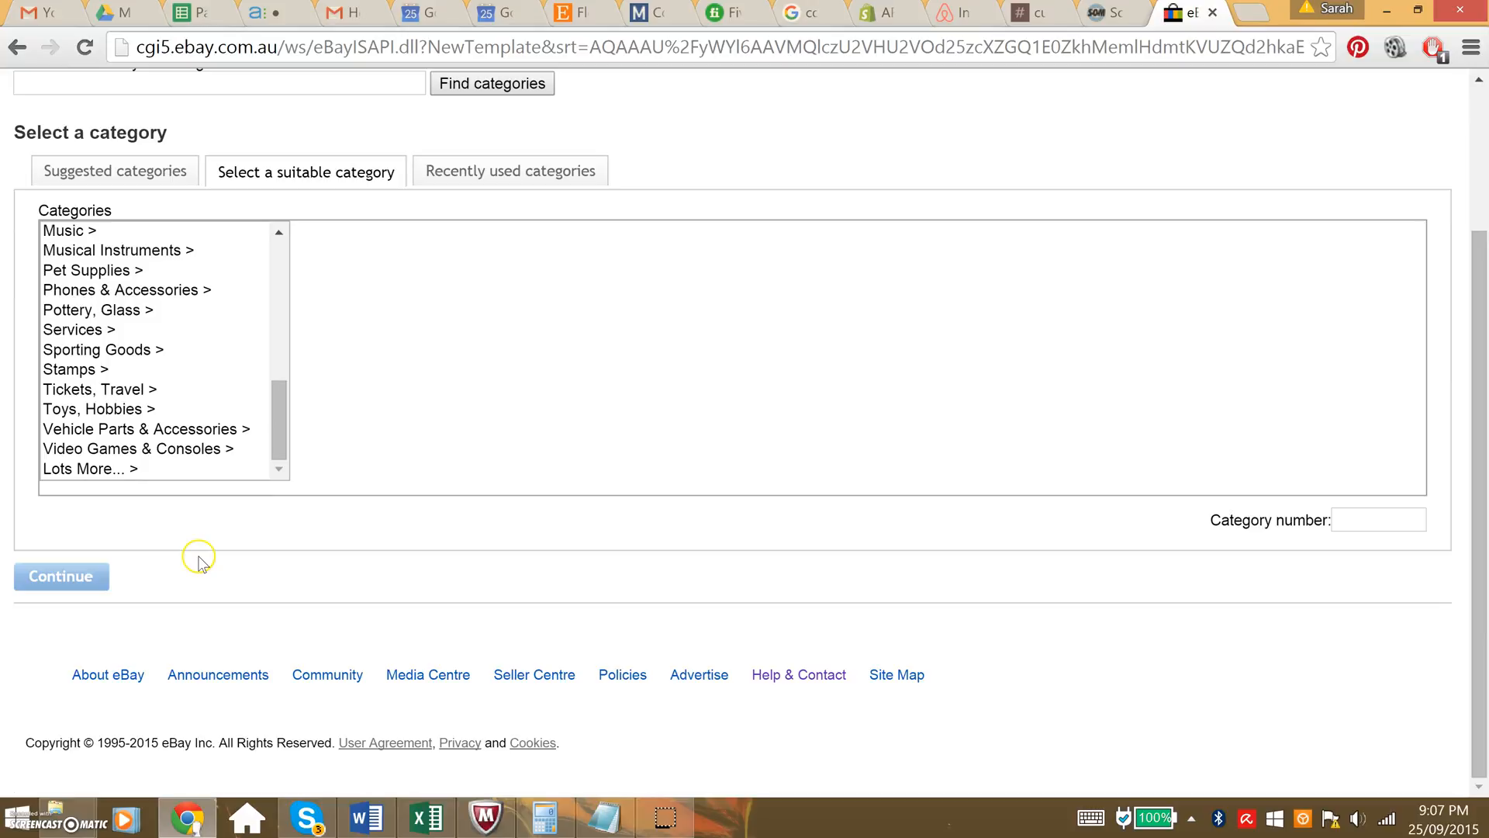
pyautogui.scroll(5, 200, 558)
pyautogui.scroll(3, 211, 477)
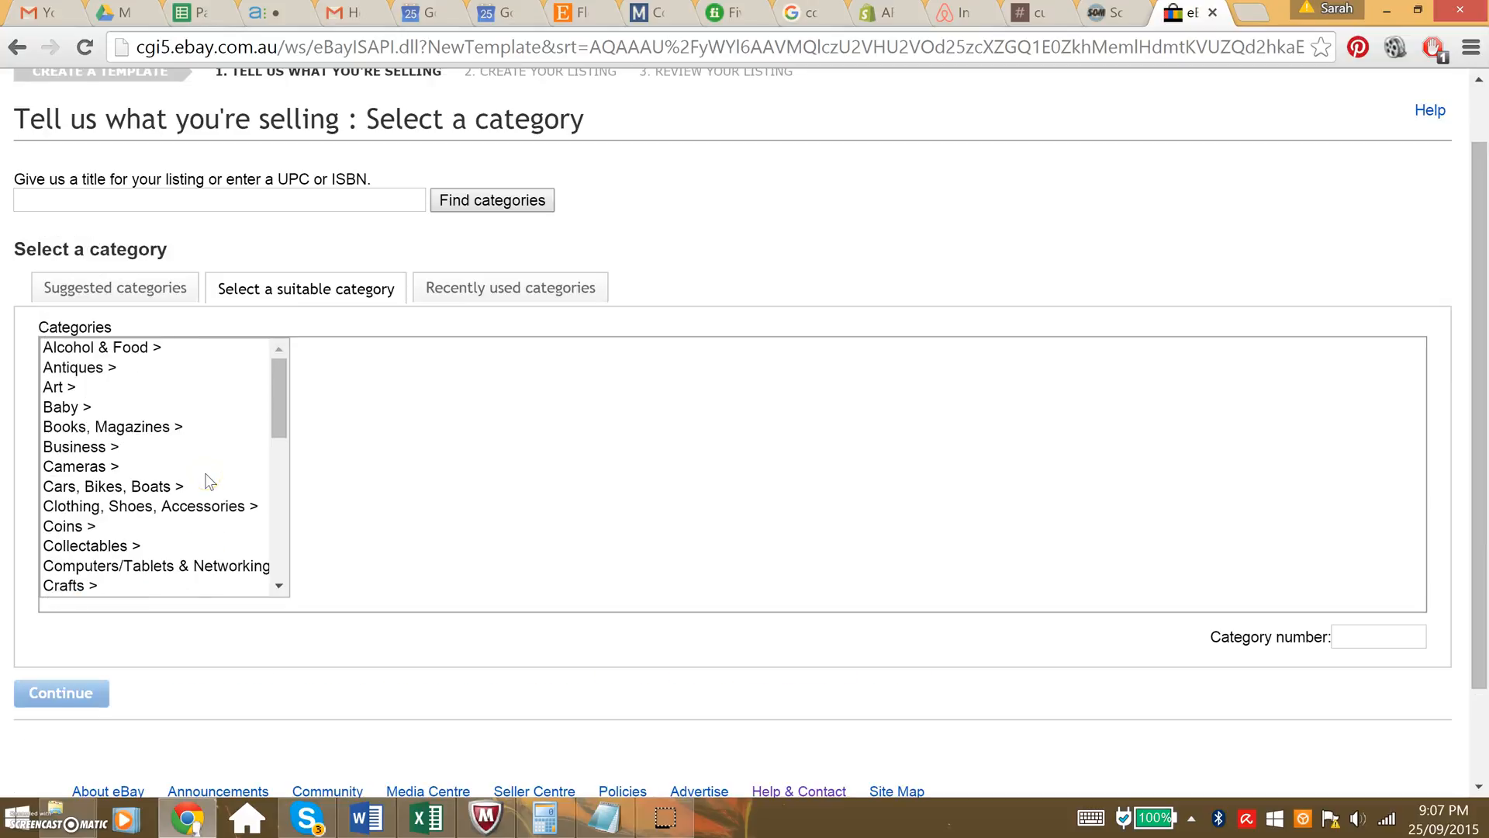
pyautogui.click(290, 410)
pyautogui.moveTo(282, 417); pyautogui.dragTo(286, 464)
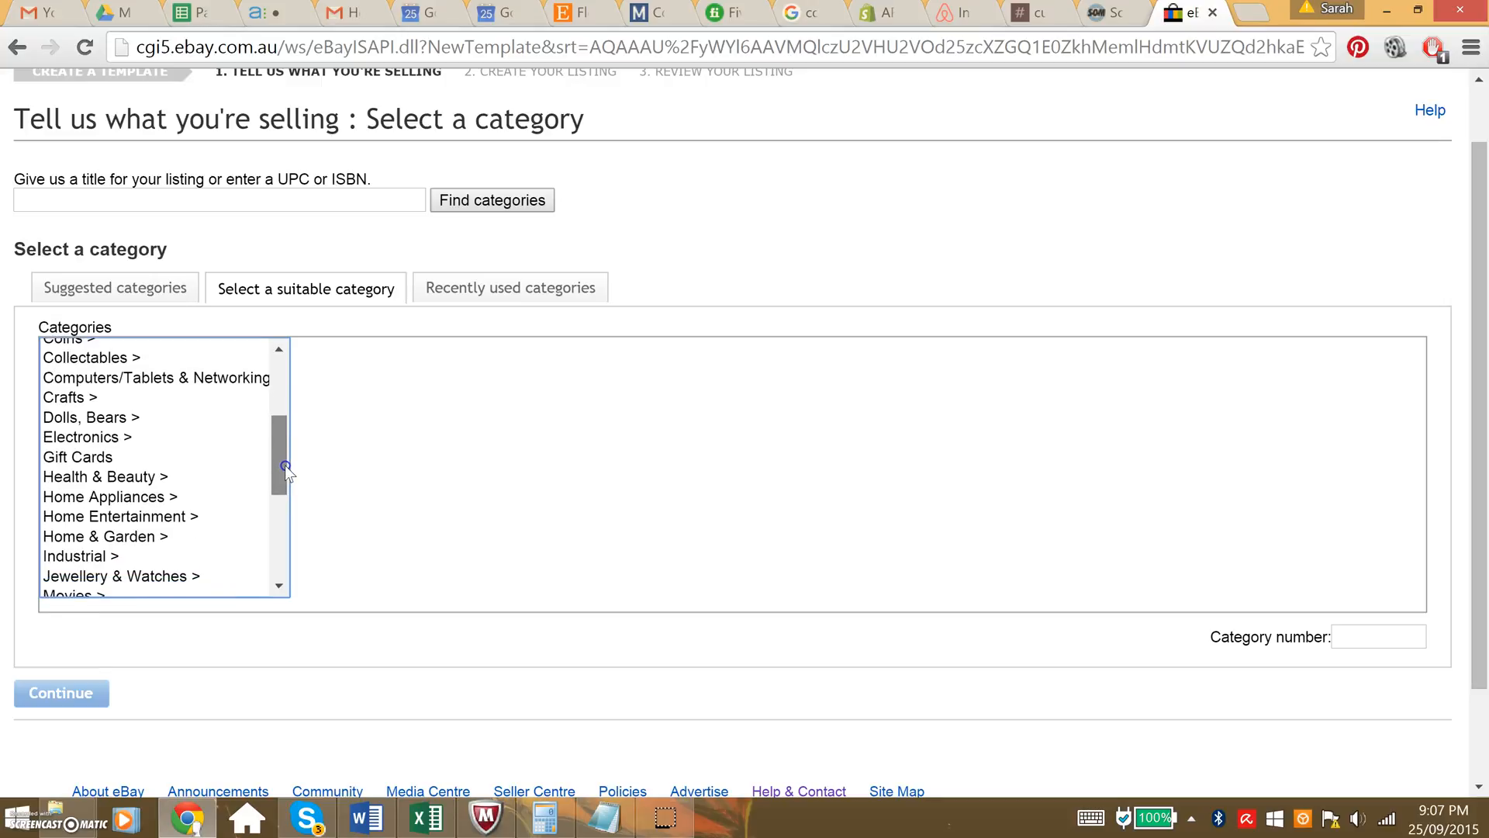
pyautogui.click(192, 578)
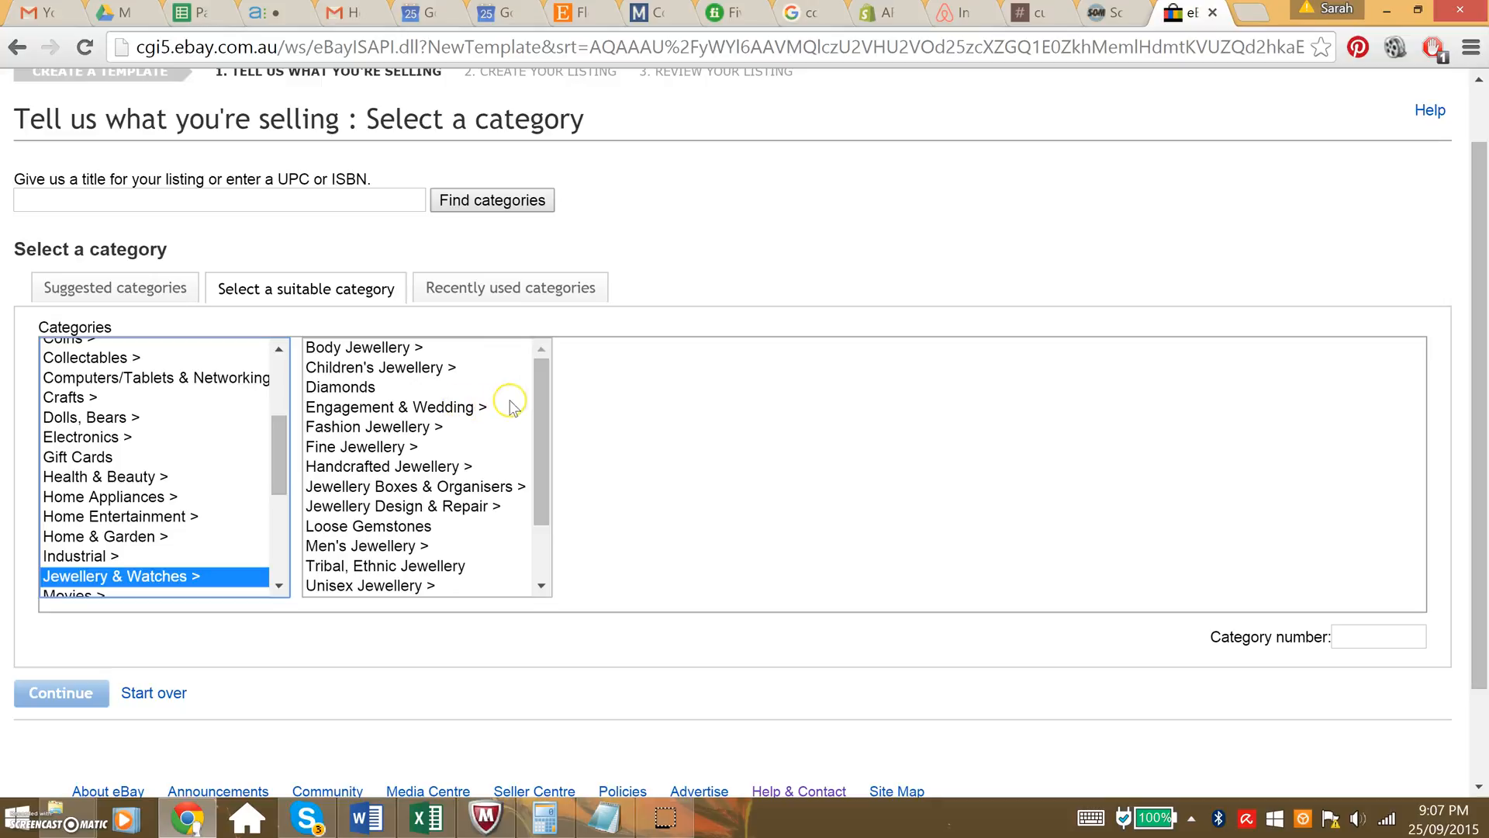
# Choose Tribal, Ethnic Jewellery as the subcategory and continue to the listing details.
pyautogui.moveTo(543, 376)
pyautogui.mouseDown()
pyautogui.moveTo(548, 434)
pyautogui.moveTo(546, 374)
pyautogui.mouseUp()
pyautogui.scroll(1, 525, 403)
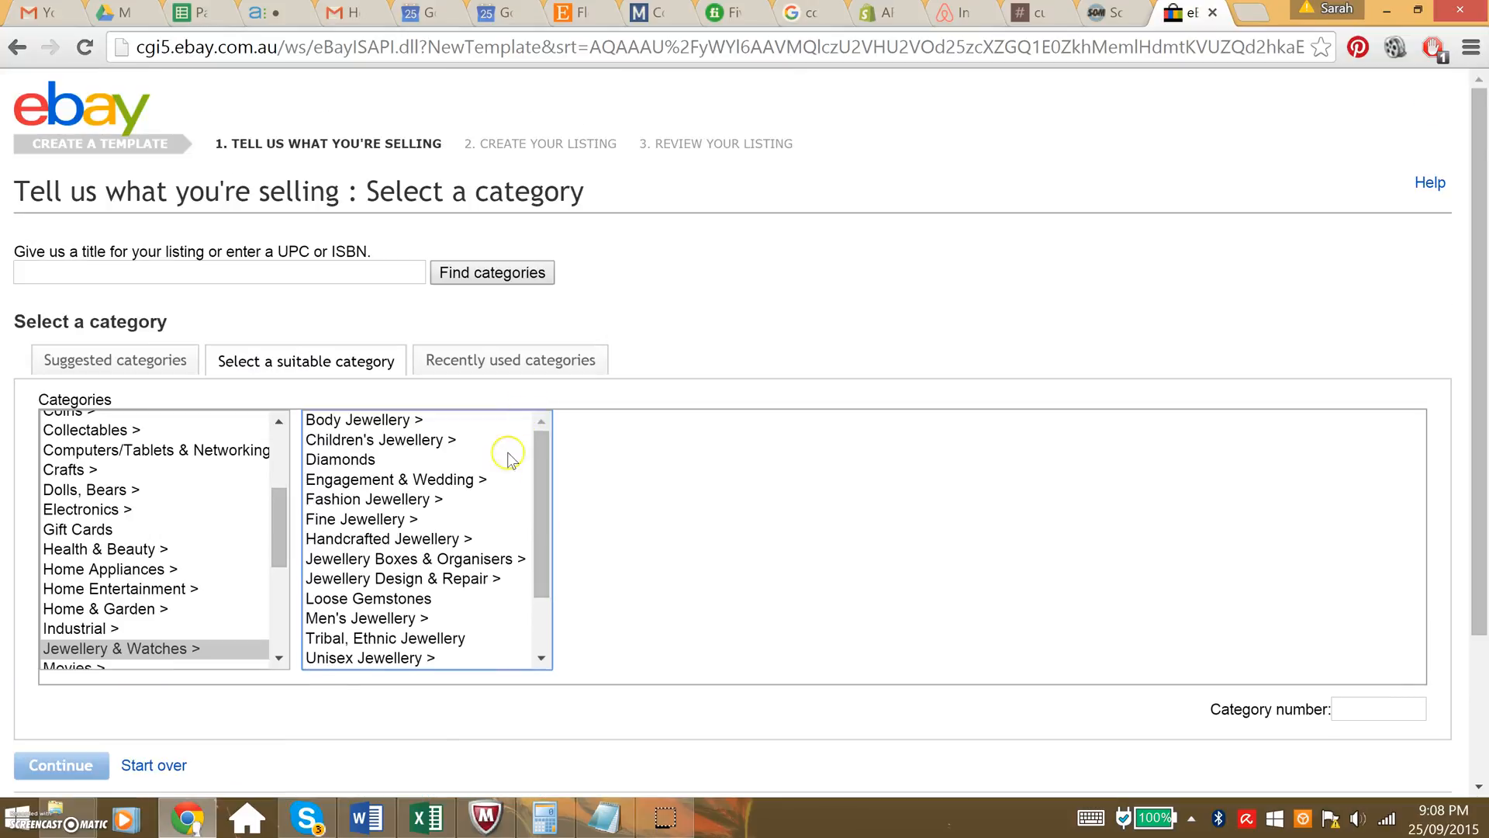
pyautogui.click(473, 498)
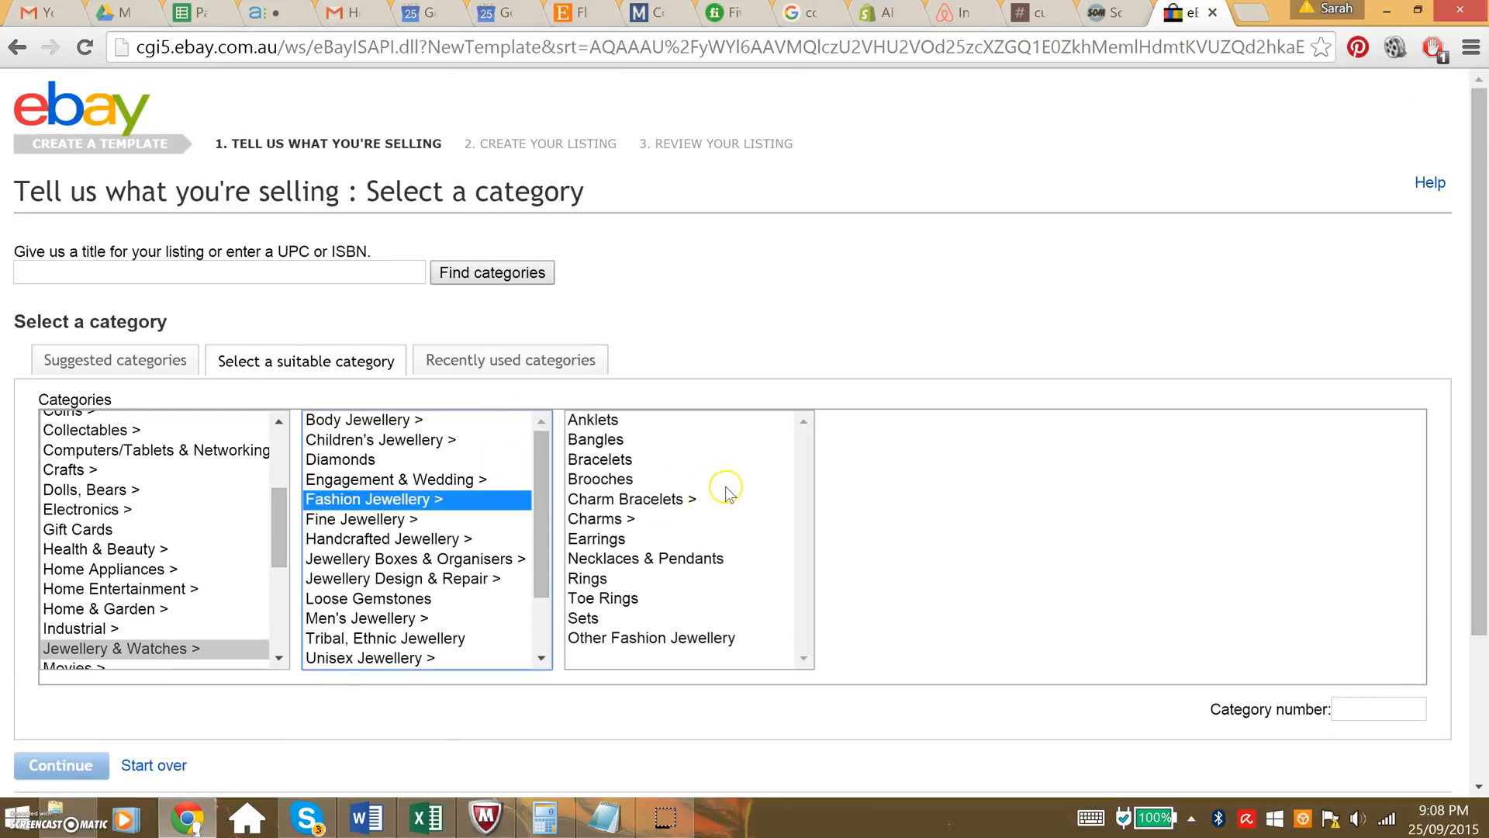
pyautogui.click(469, 637)
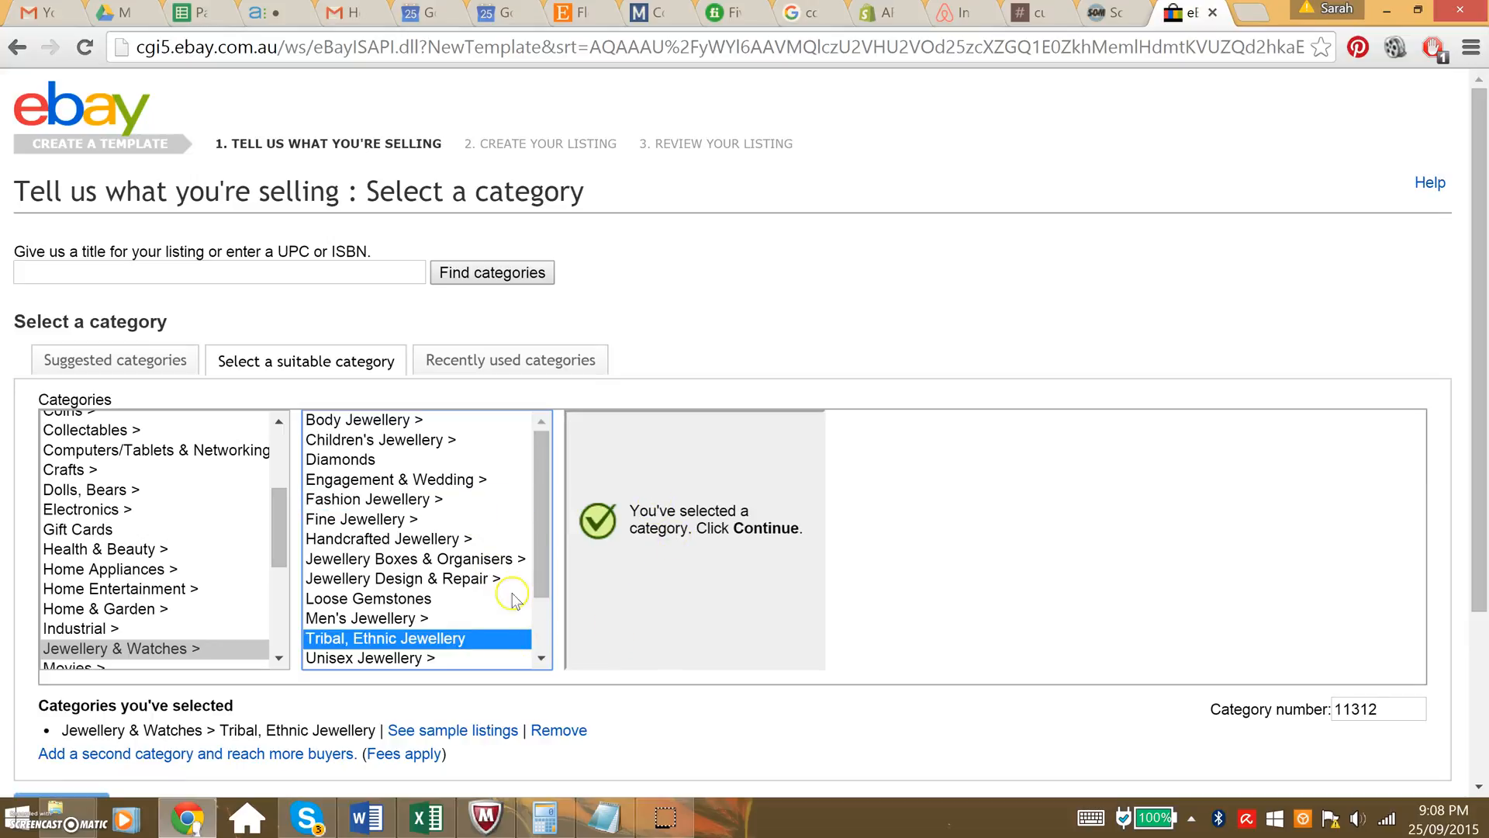
pyautogui.scroll(-1, 535, 606)
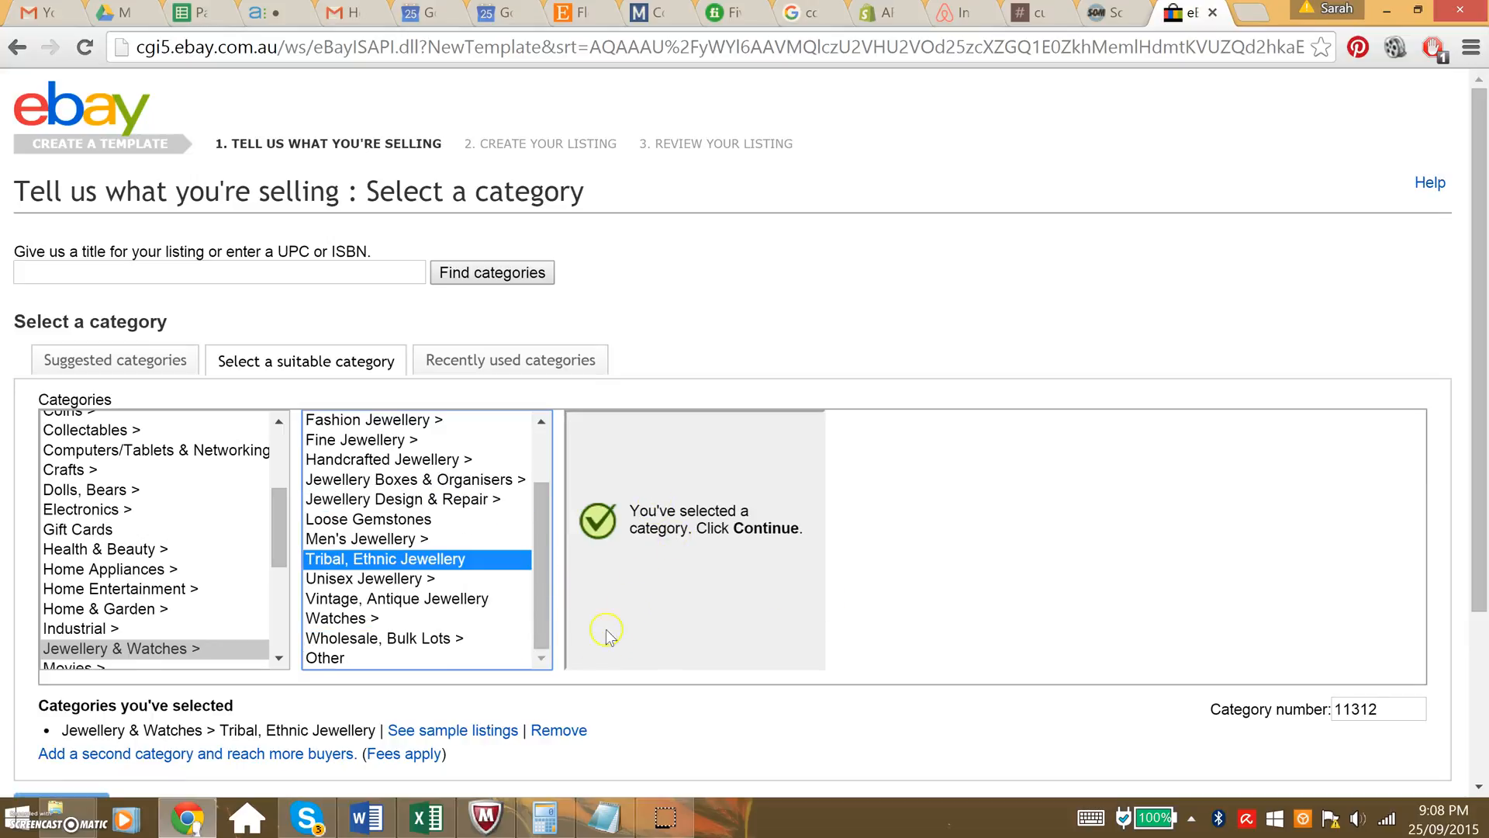
pyautogui.scroll(-1, 606, 632)
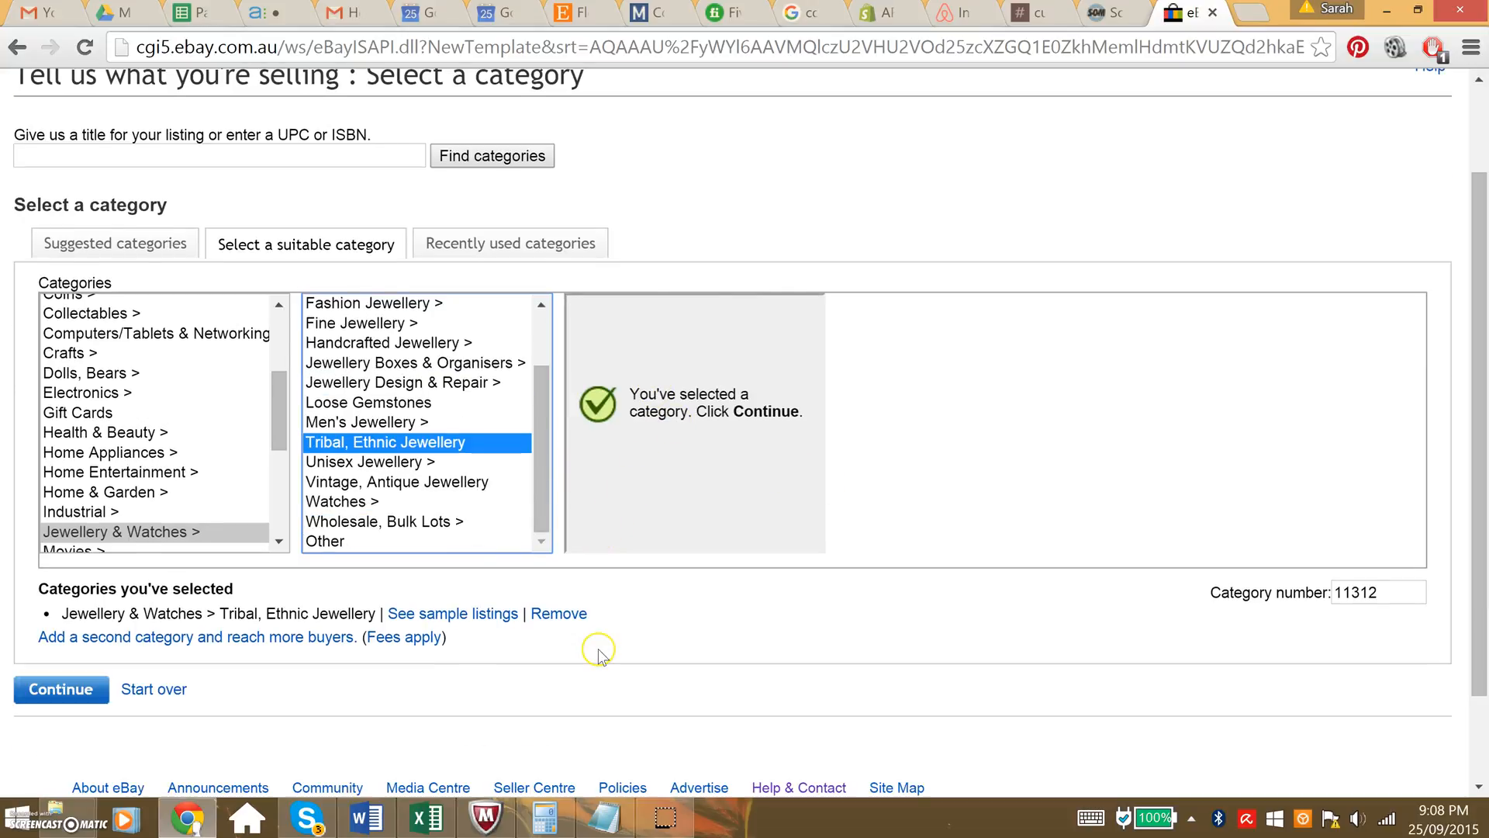
pyautogui.click(104, 690)
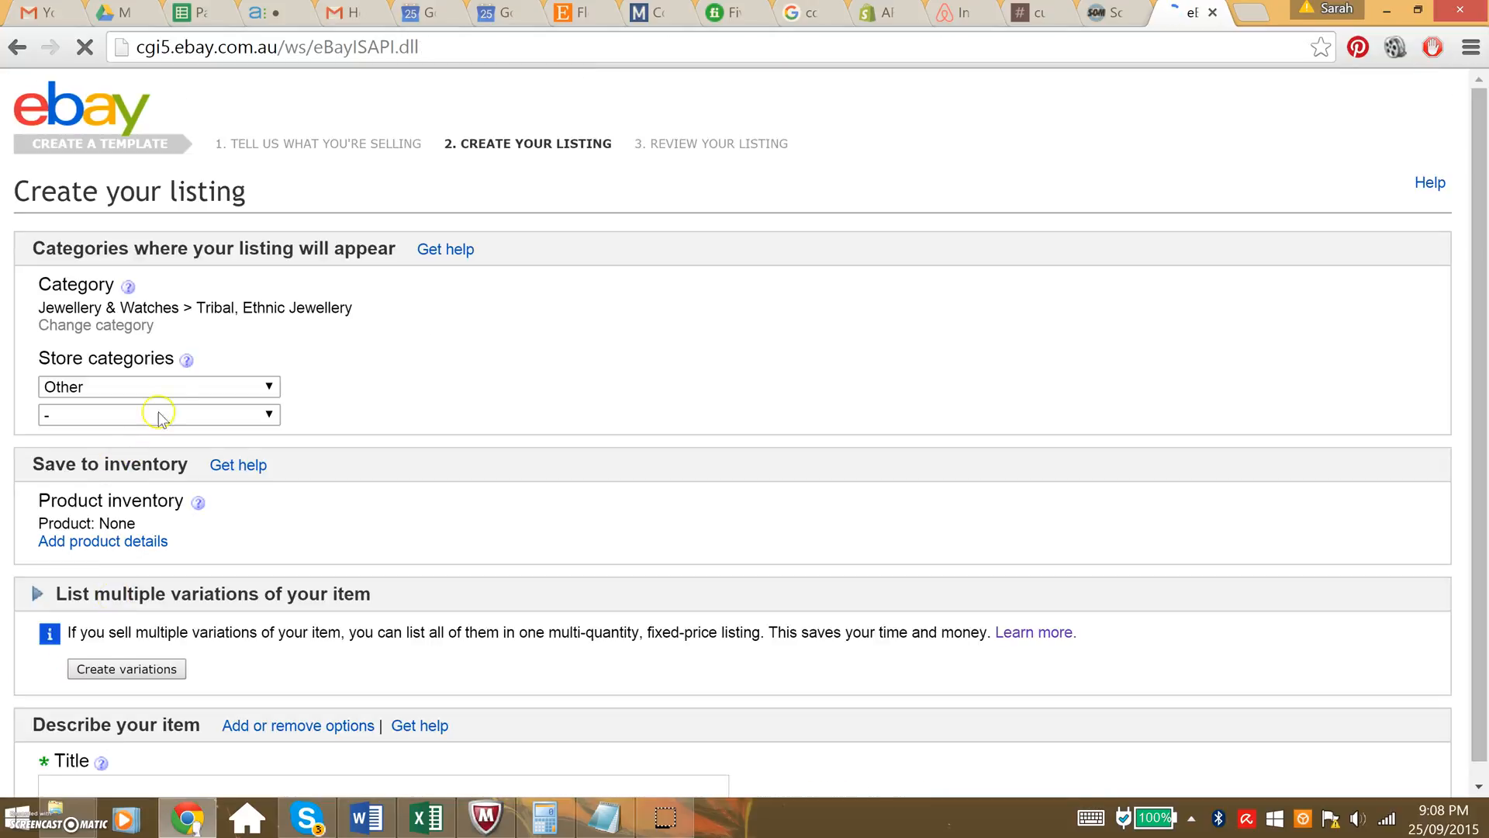
# Set the first store category to Jewellery and start creating multiple variations of the item.
pyautogui.click(171, 386)
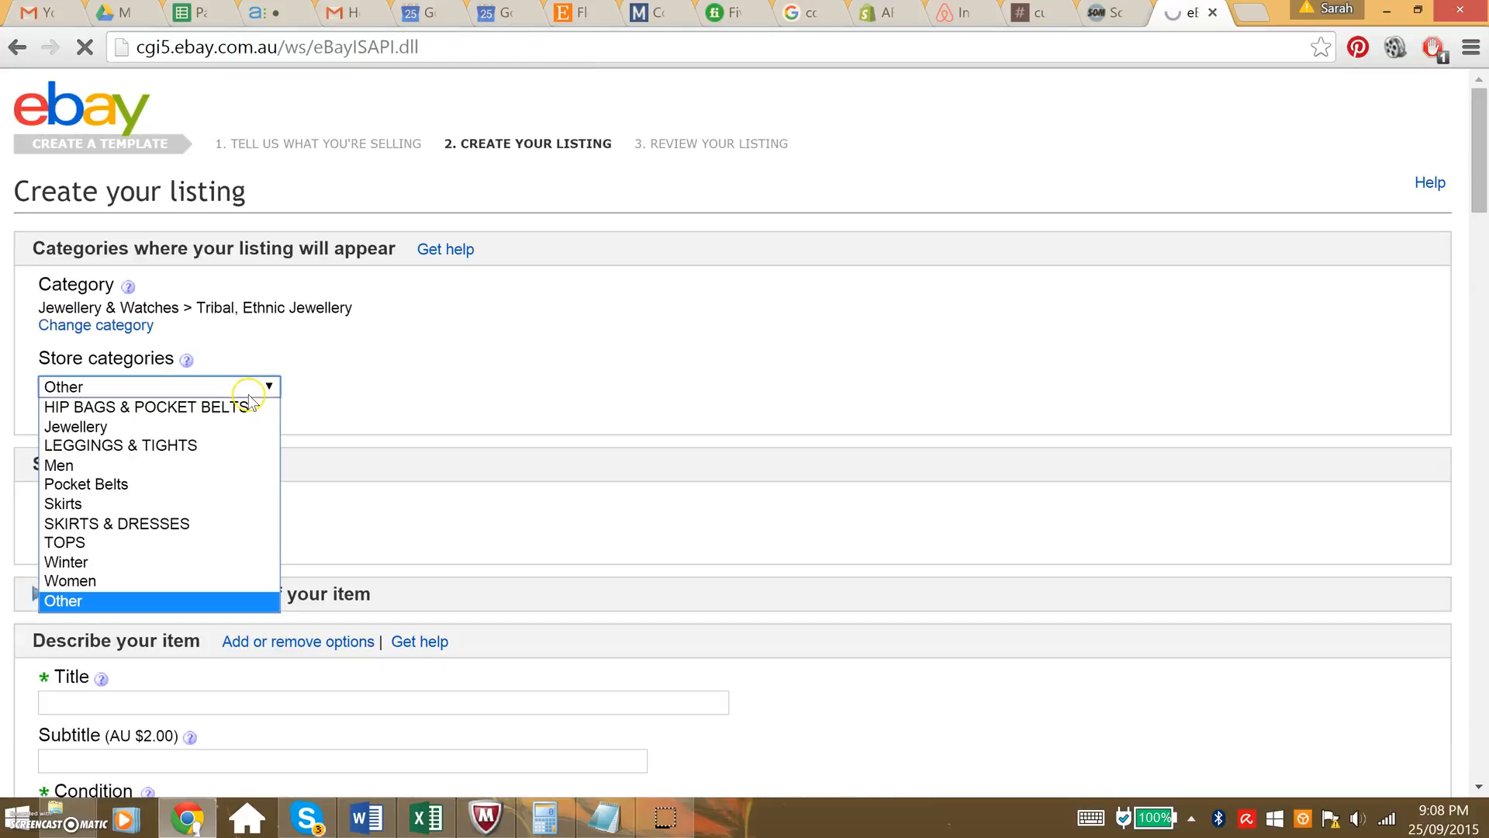
pyautogui.click(123, 427)
pyautogui.scroll(-3, 180, 519)
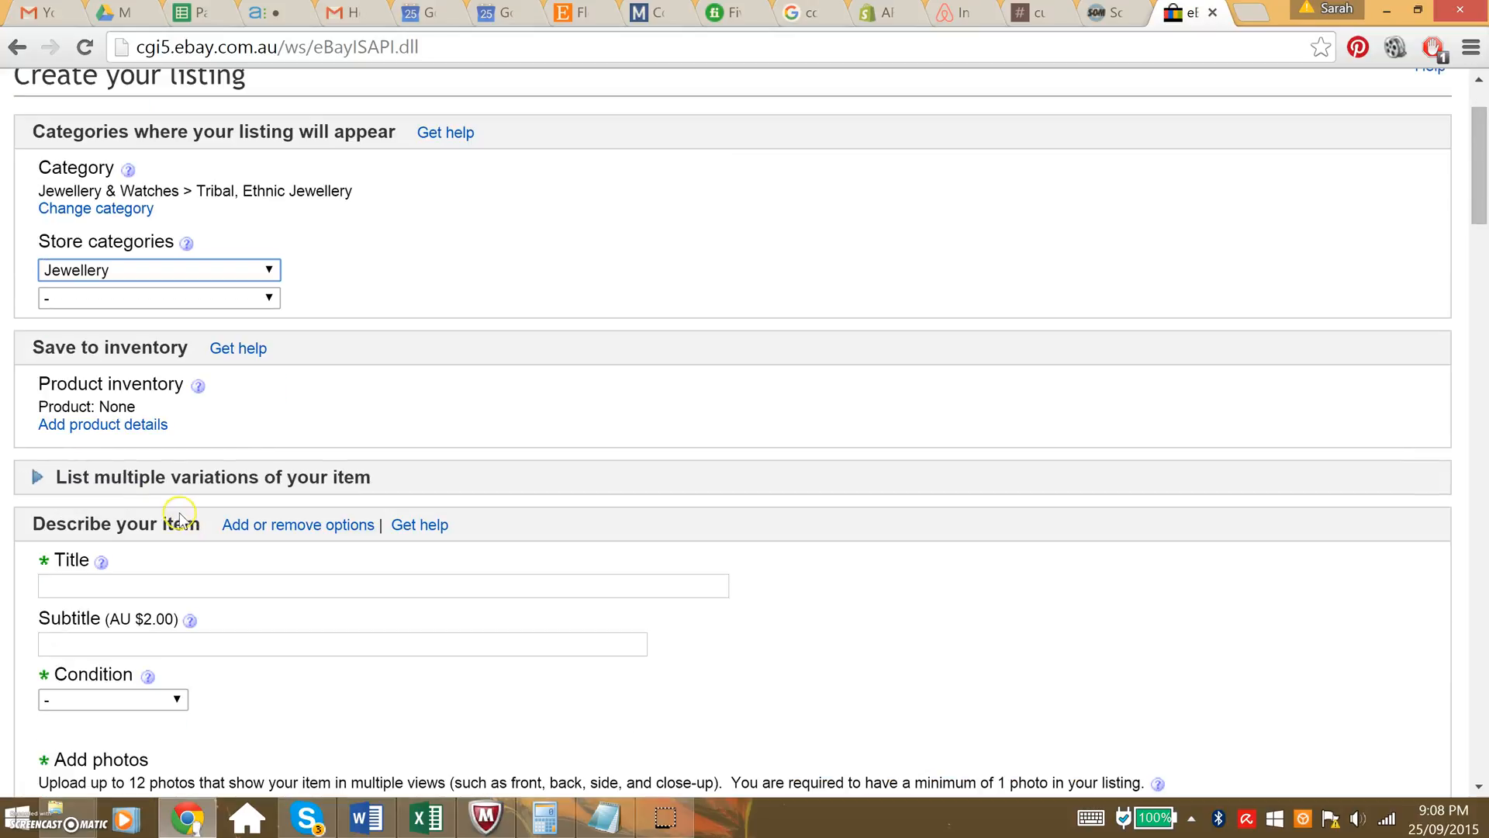
pyautogui.click(163, 482)
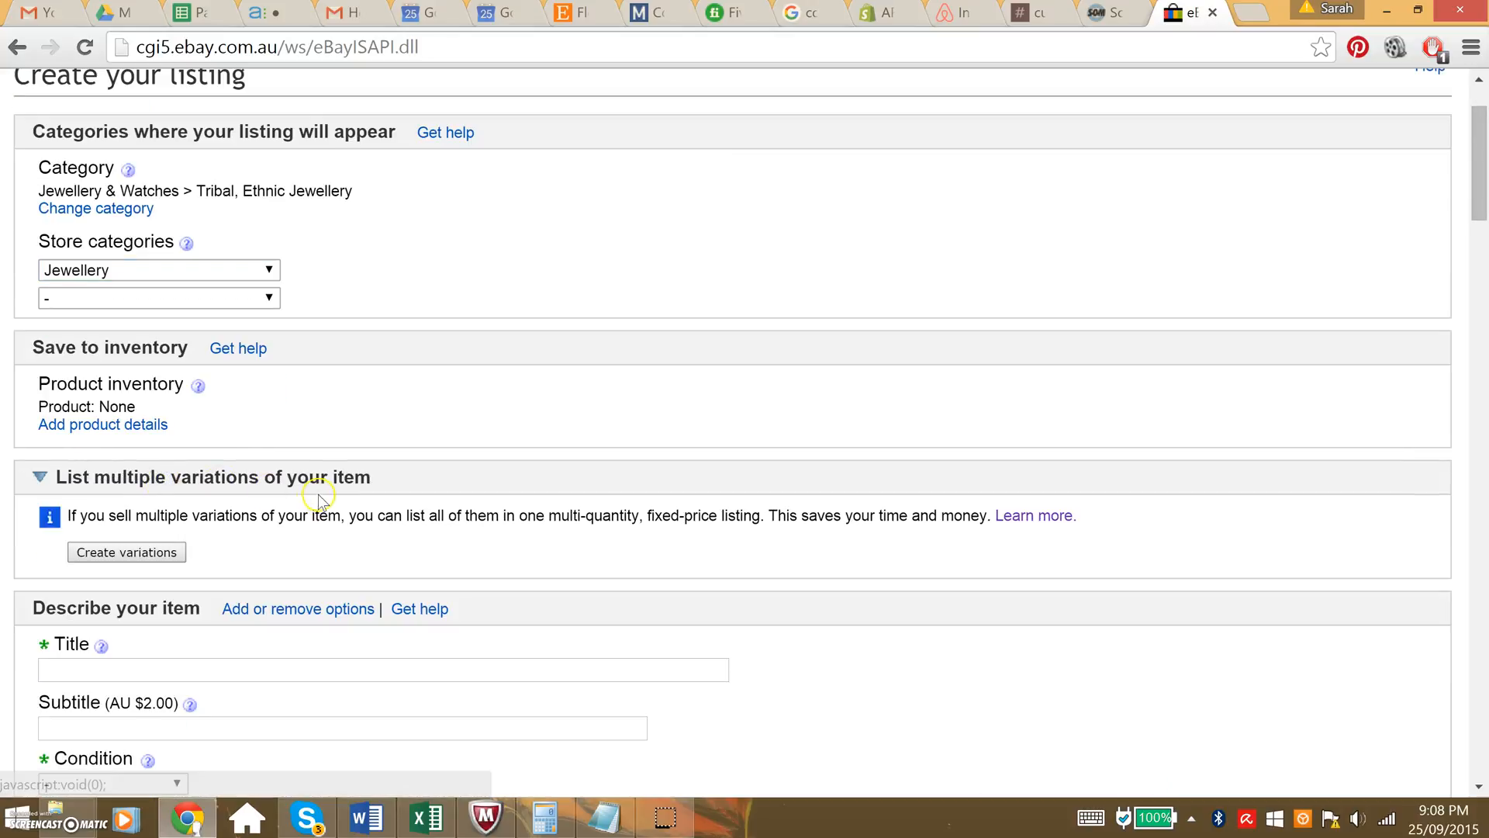
pyautogui.click(158, 549)
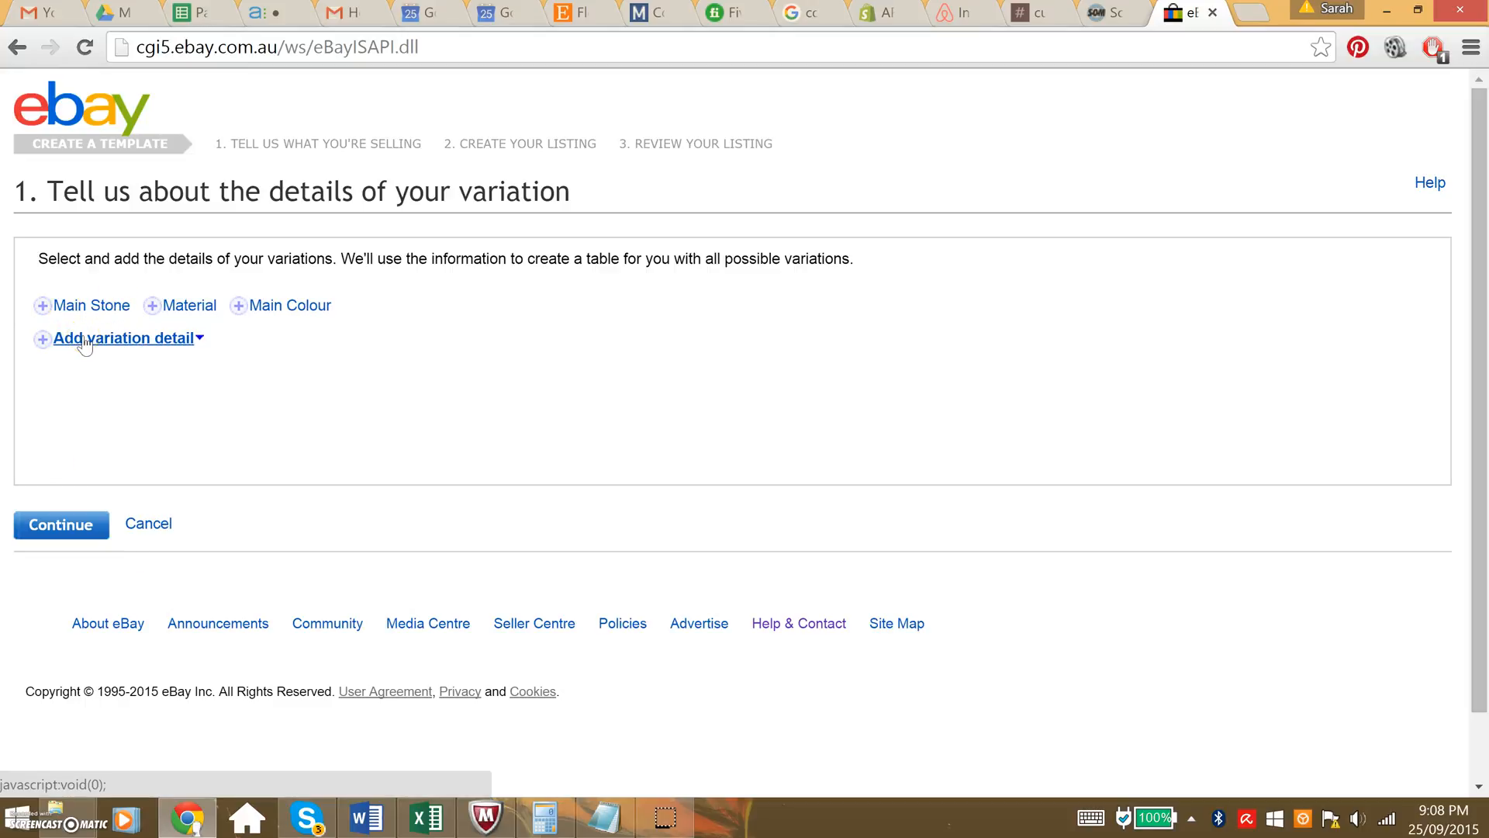
pyautogui.click(86, 342)
pyautogui.click(233, 474)
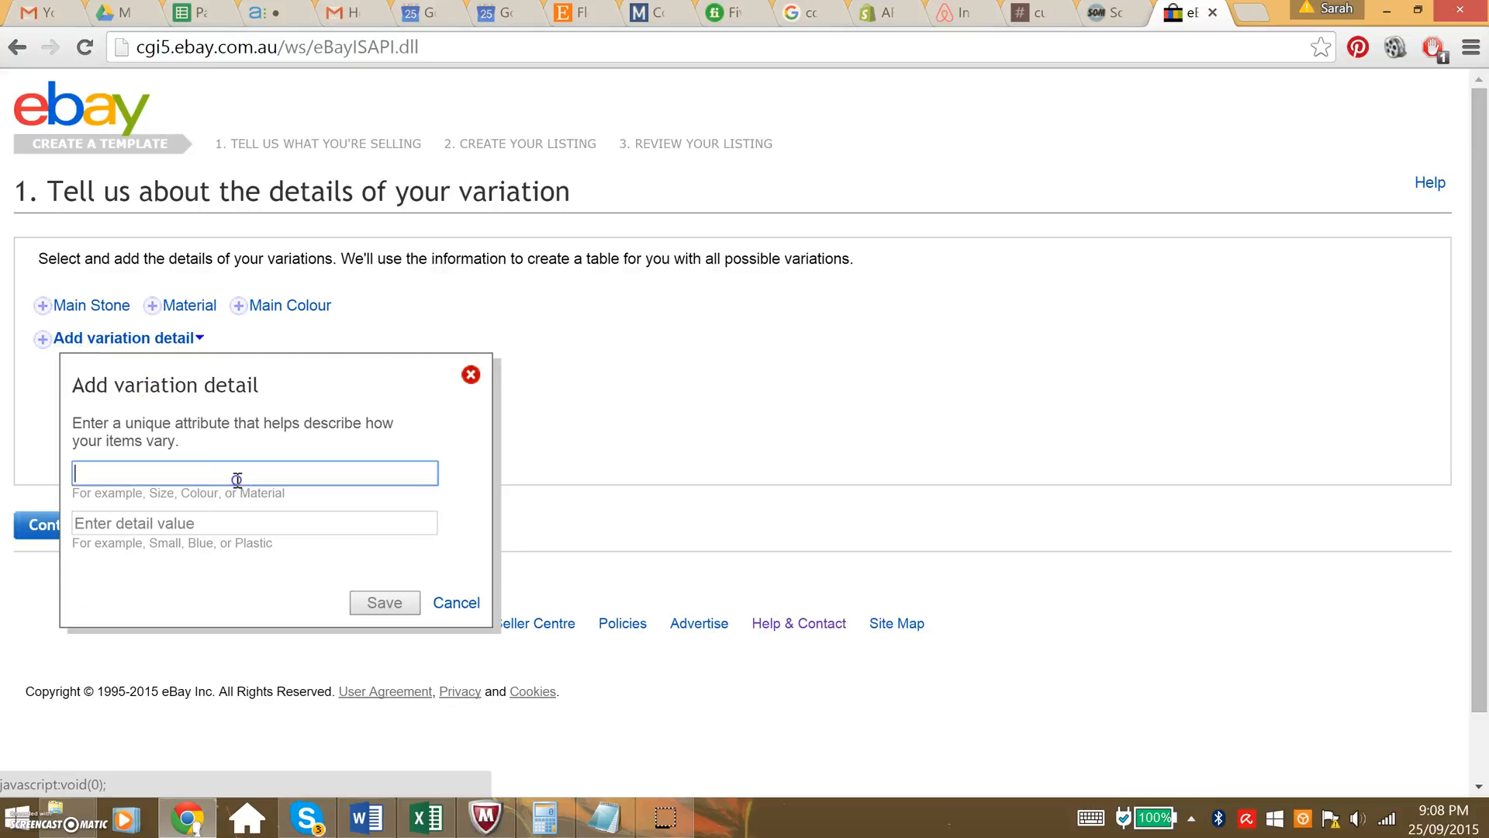
pyautogui.click(471, 375)
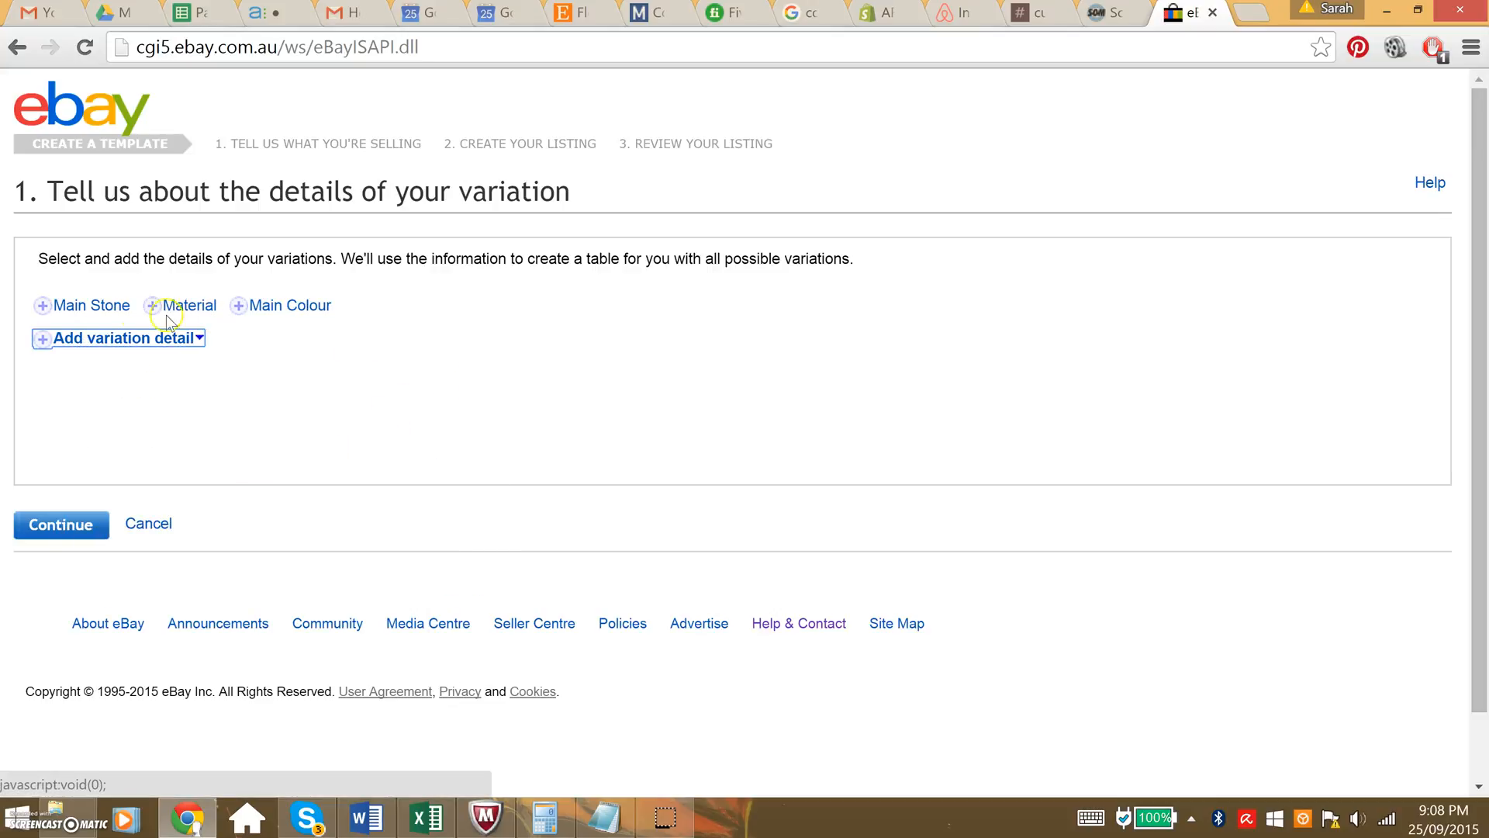
pyautogui.click(74, 342)
pyautogui.click(159, 472)
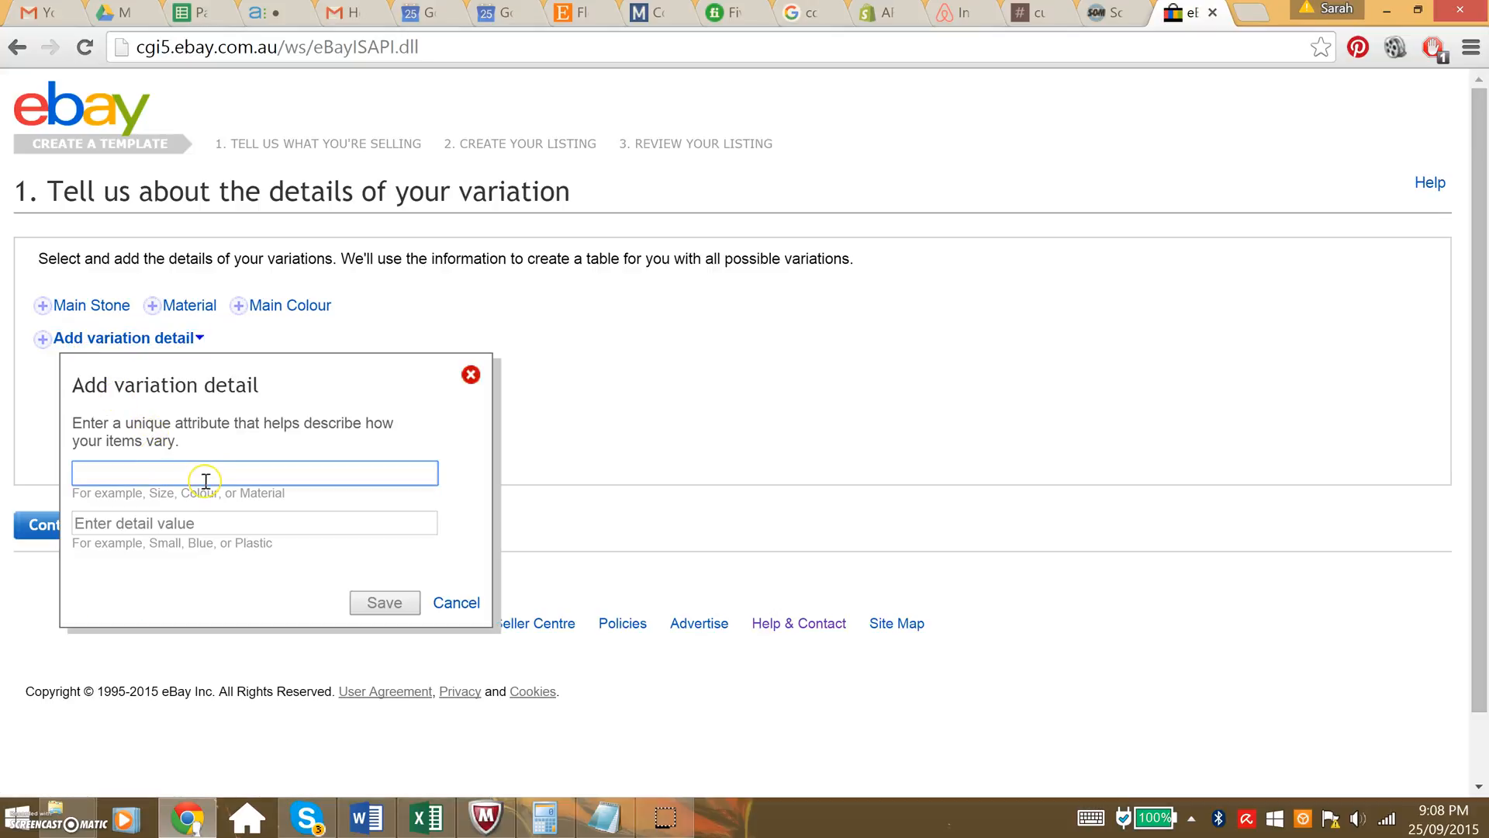
pyautogui.click(468, 374)
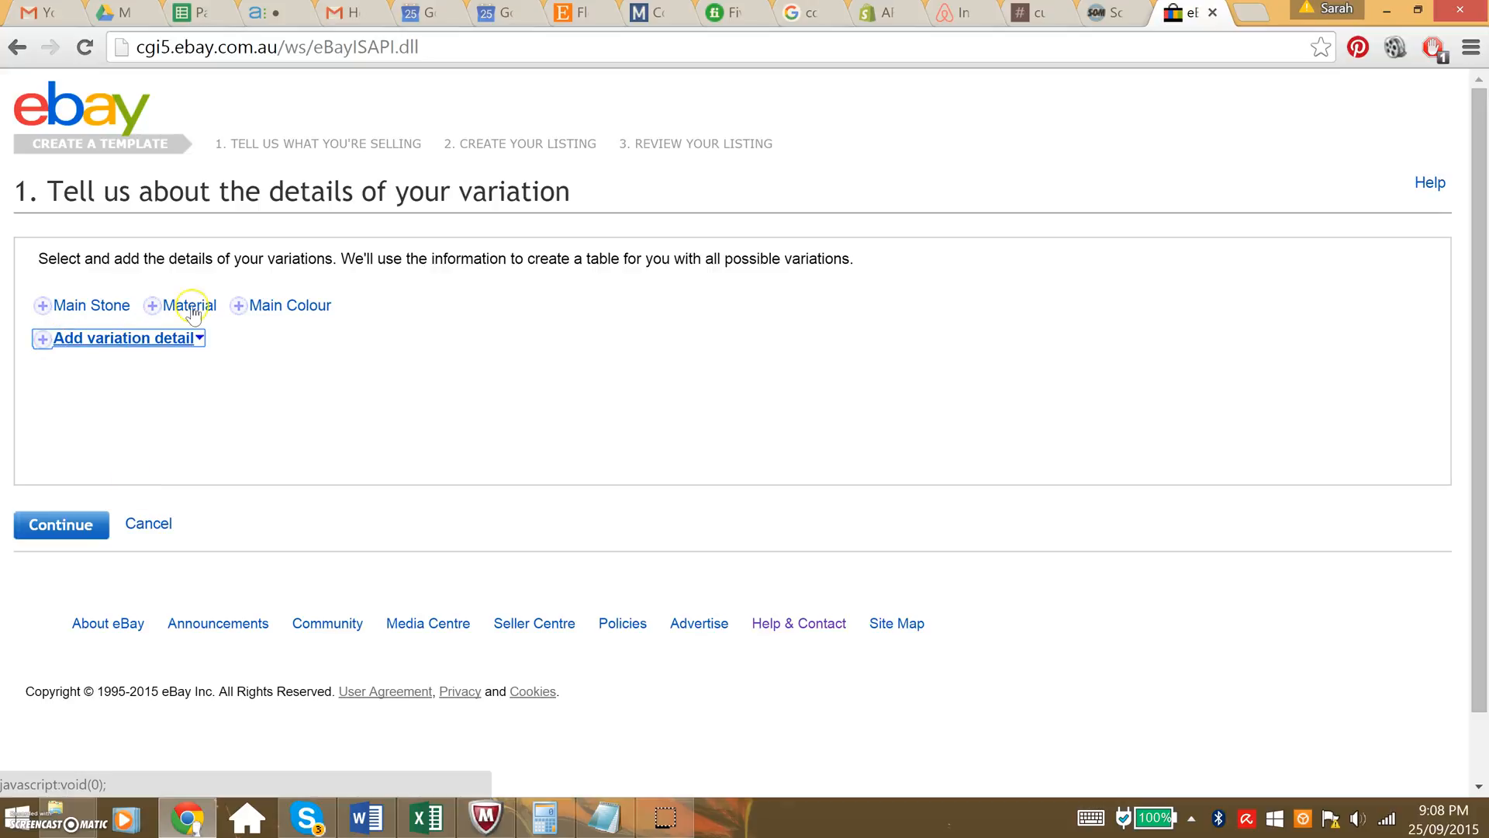
# Add Main Colour as a variation detail with "Silver colour" as its first value.
pyautogui.click(242, 305)
pyautogui.click(210, 423)
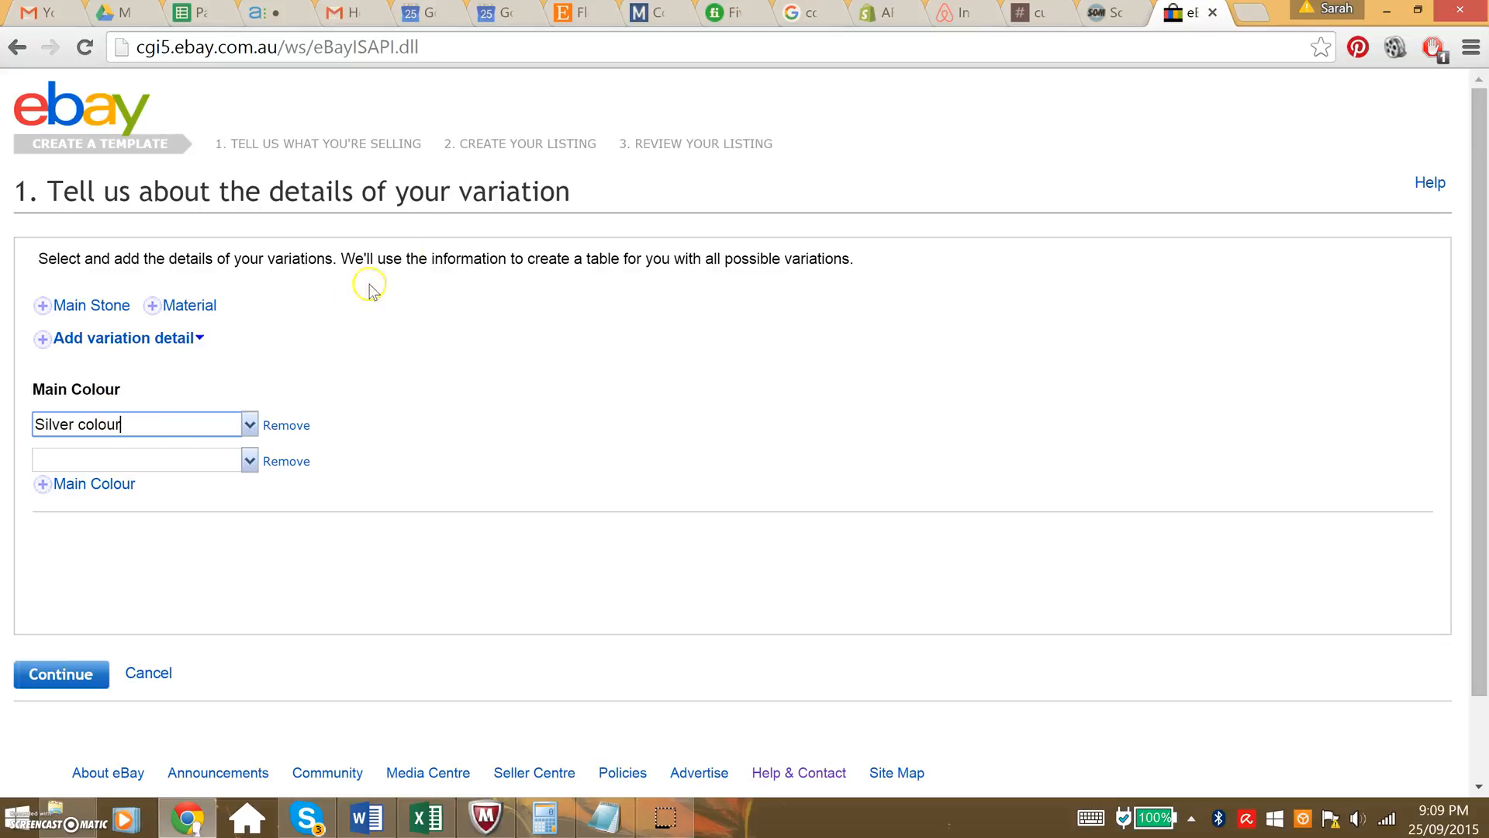
pyautogui.rightClick(420, 226)
pyautogui.click(314, 338)
pyautogui.click(133, 425)
pyautogui.click(120, 456)
pyautogui.click(160, 428)
# Enter "ss" as the second Main Colour value and continue to the item specifics.
pyautogui.click(128, 458)
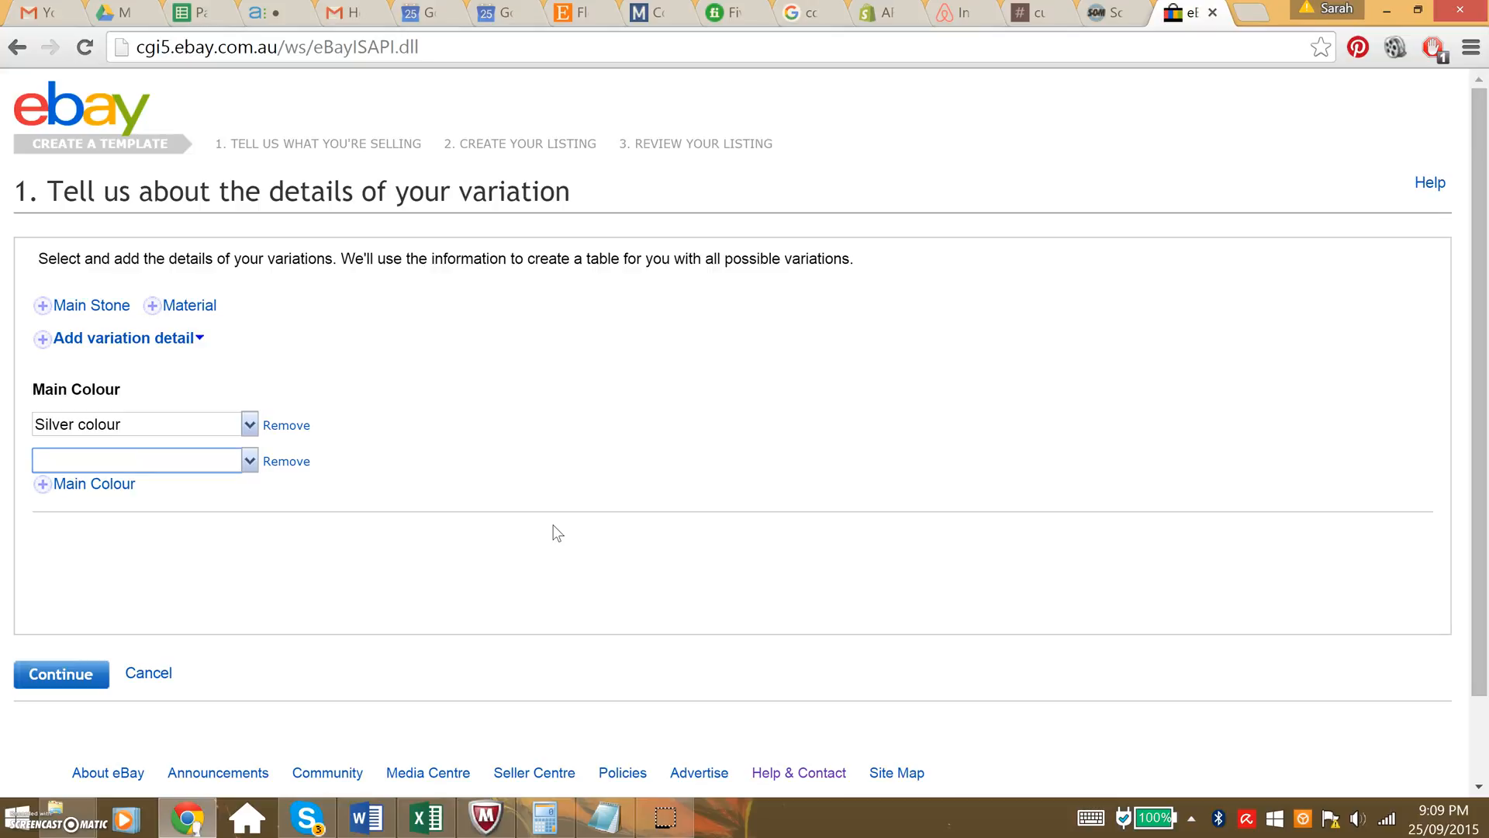
pyautogui.write('ss')
pyautogui.click(267, 576)
pyautogui.click(79, 673)
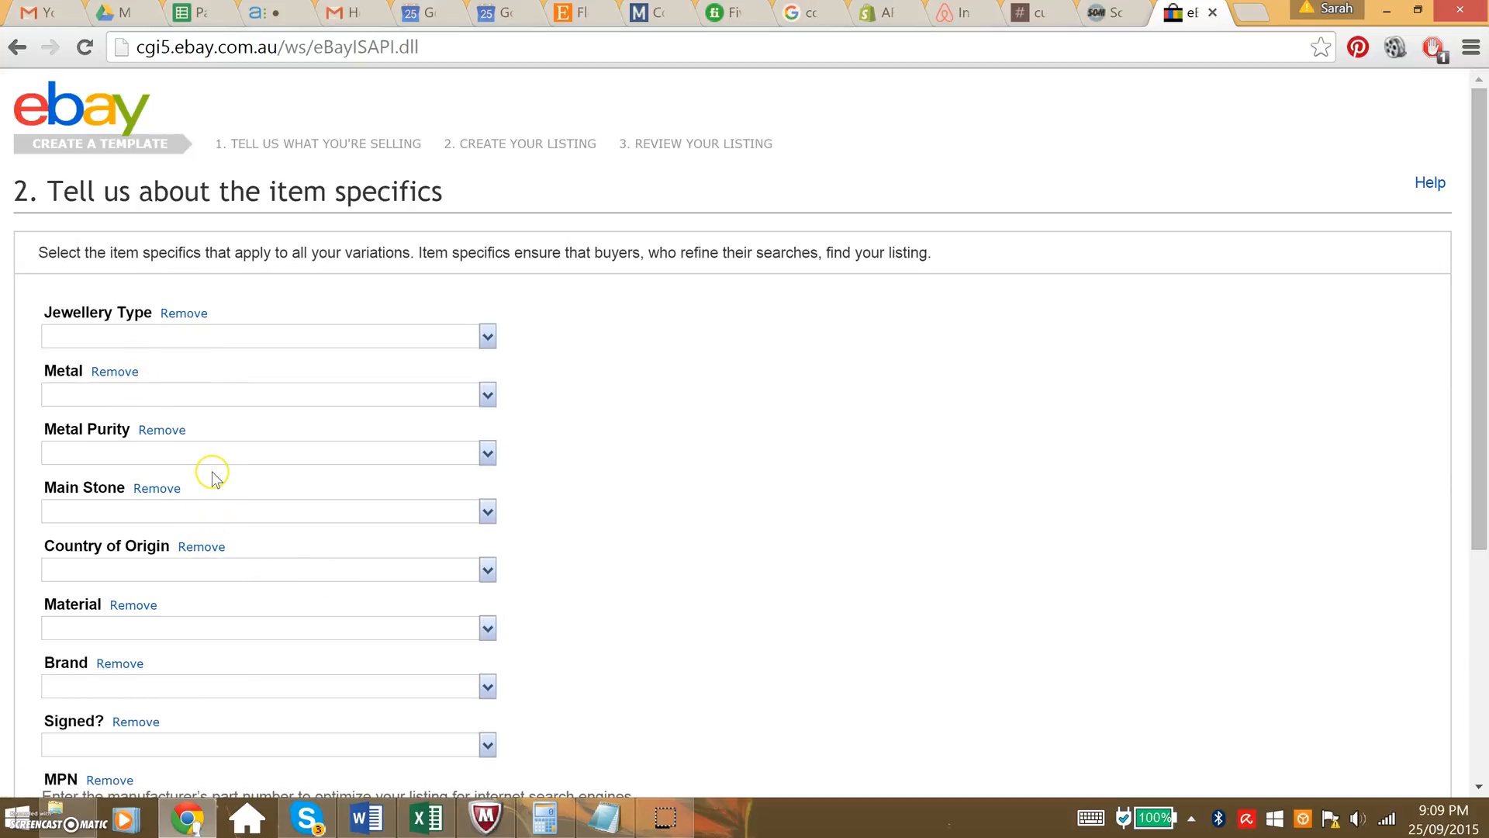
# Remove all item specifics from Jewellery Type through MPN and continue to the variations review.
pyautogui.click(207, 327)
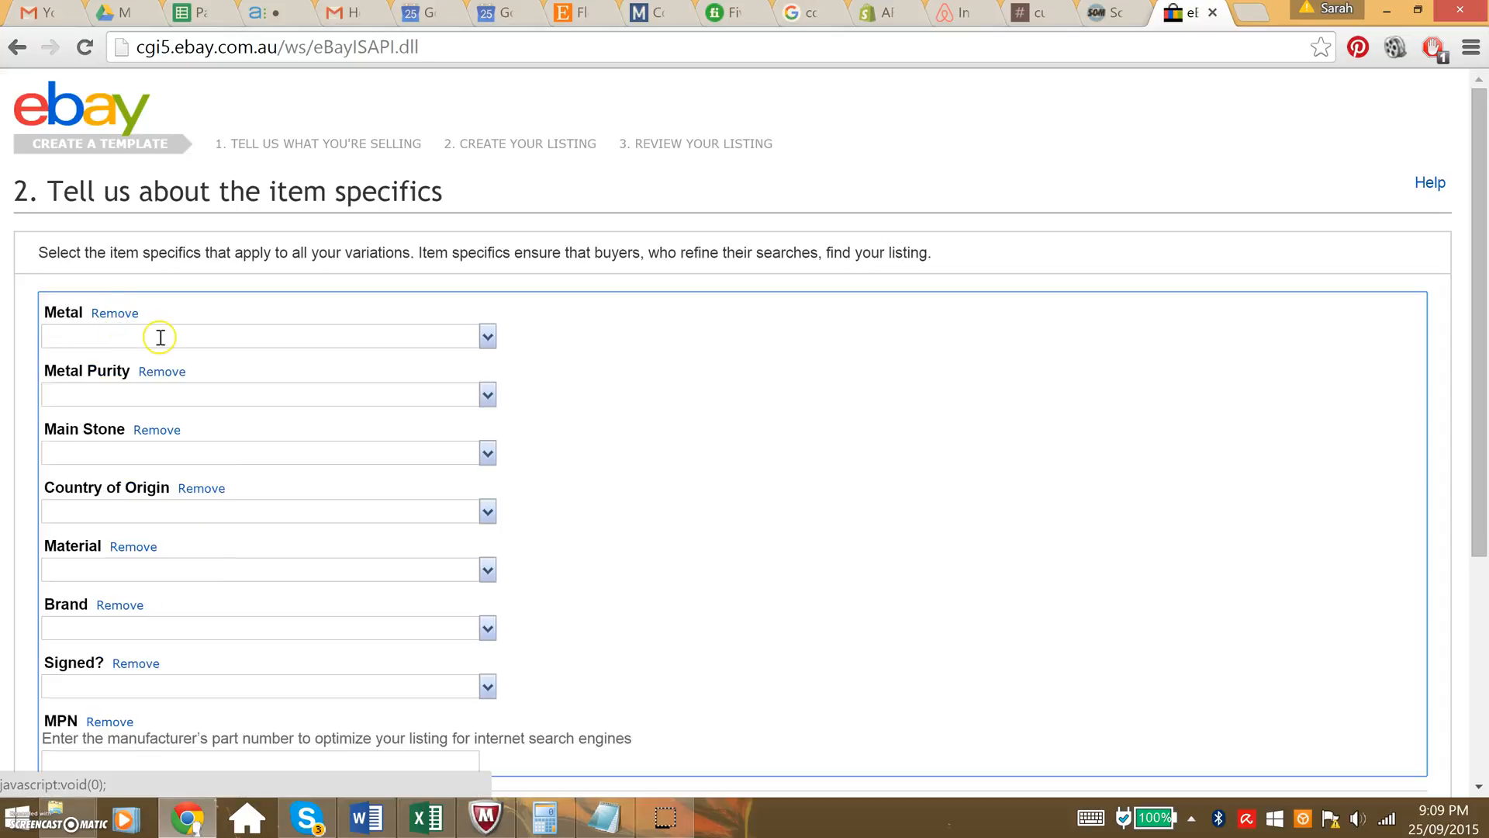
pyautogui.click(113, 313)
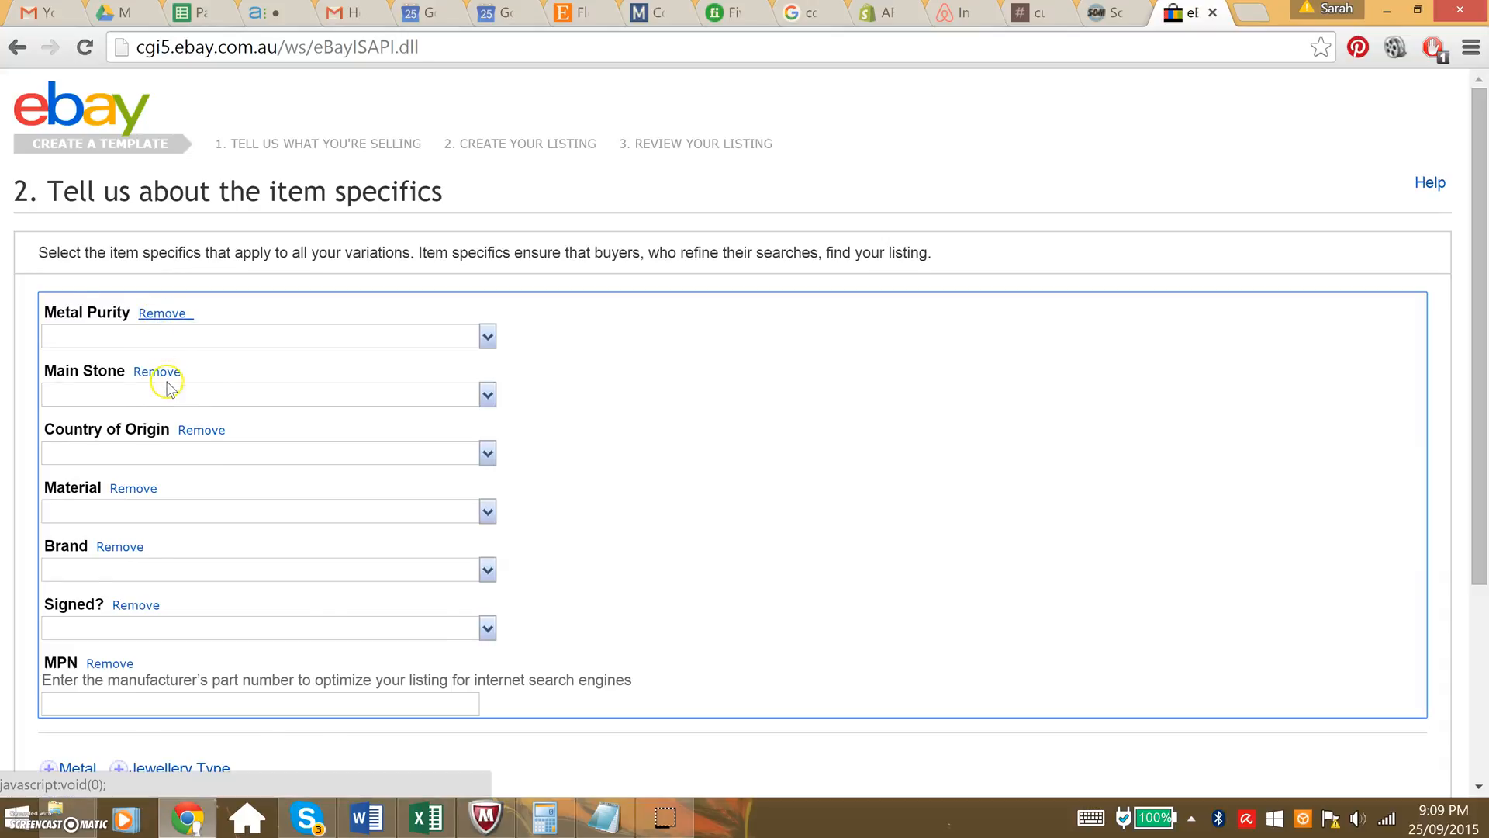
pyautogui.click(162, 313)
pyautogui.click(159, 315)
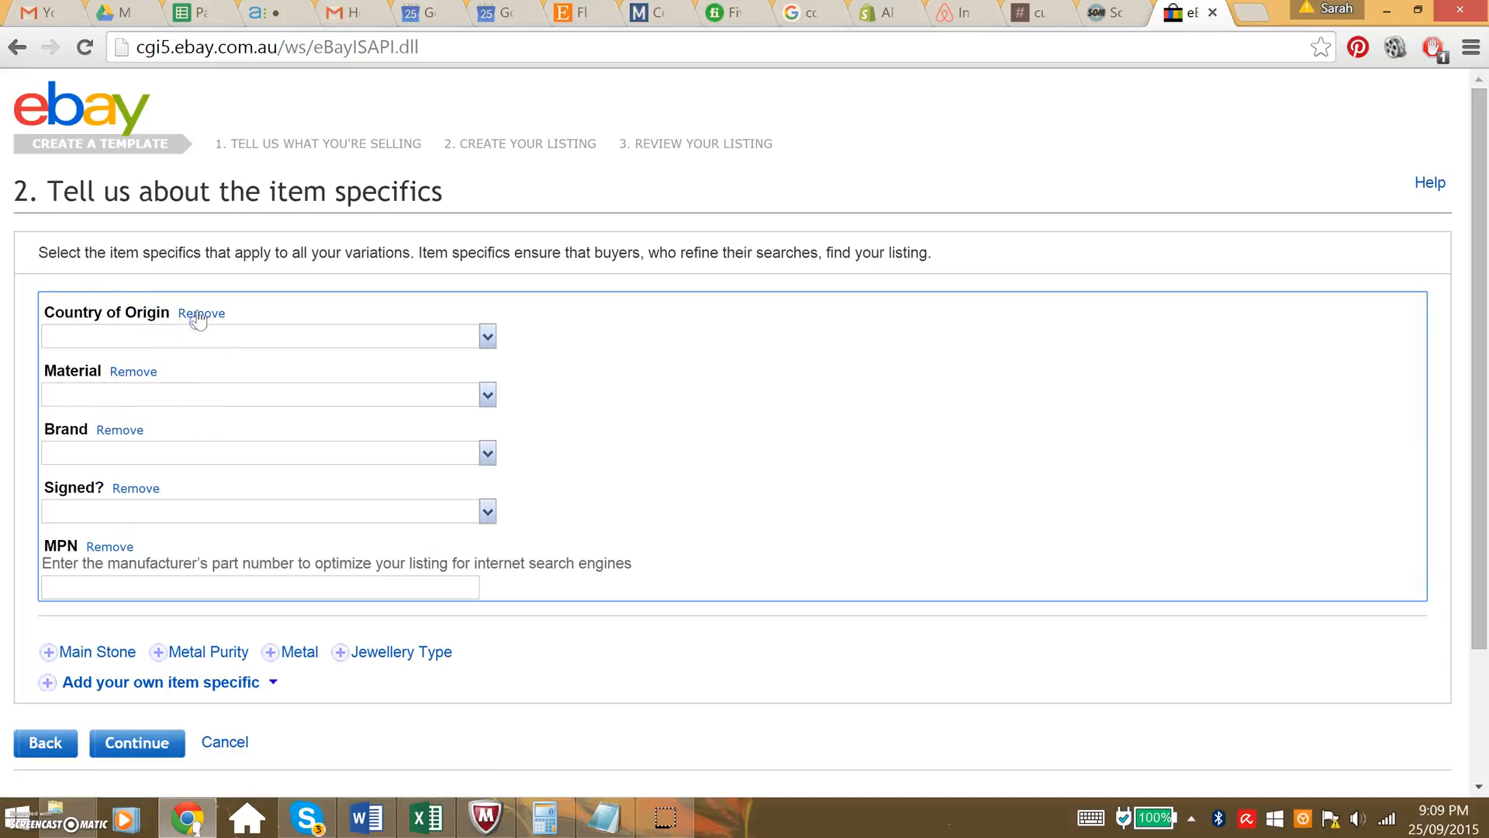
pyautogui.click(122, 311)
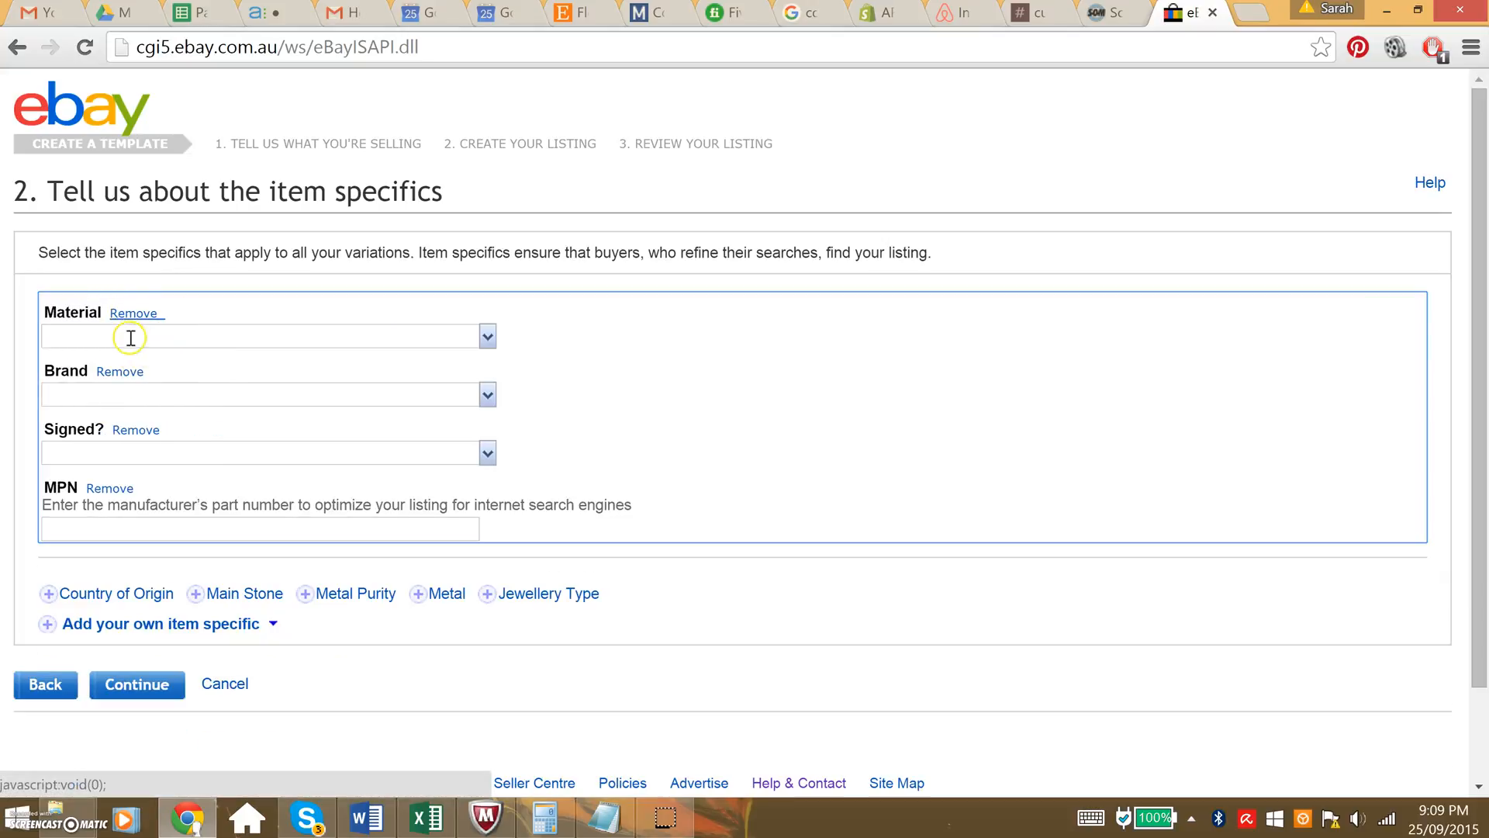
pyautogui.click(121, 314)
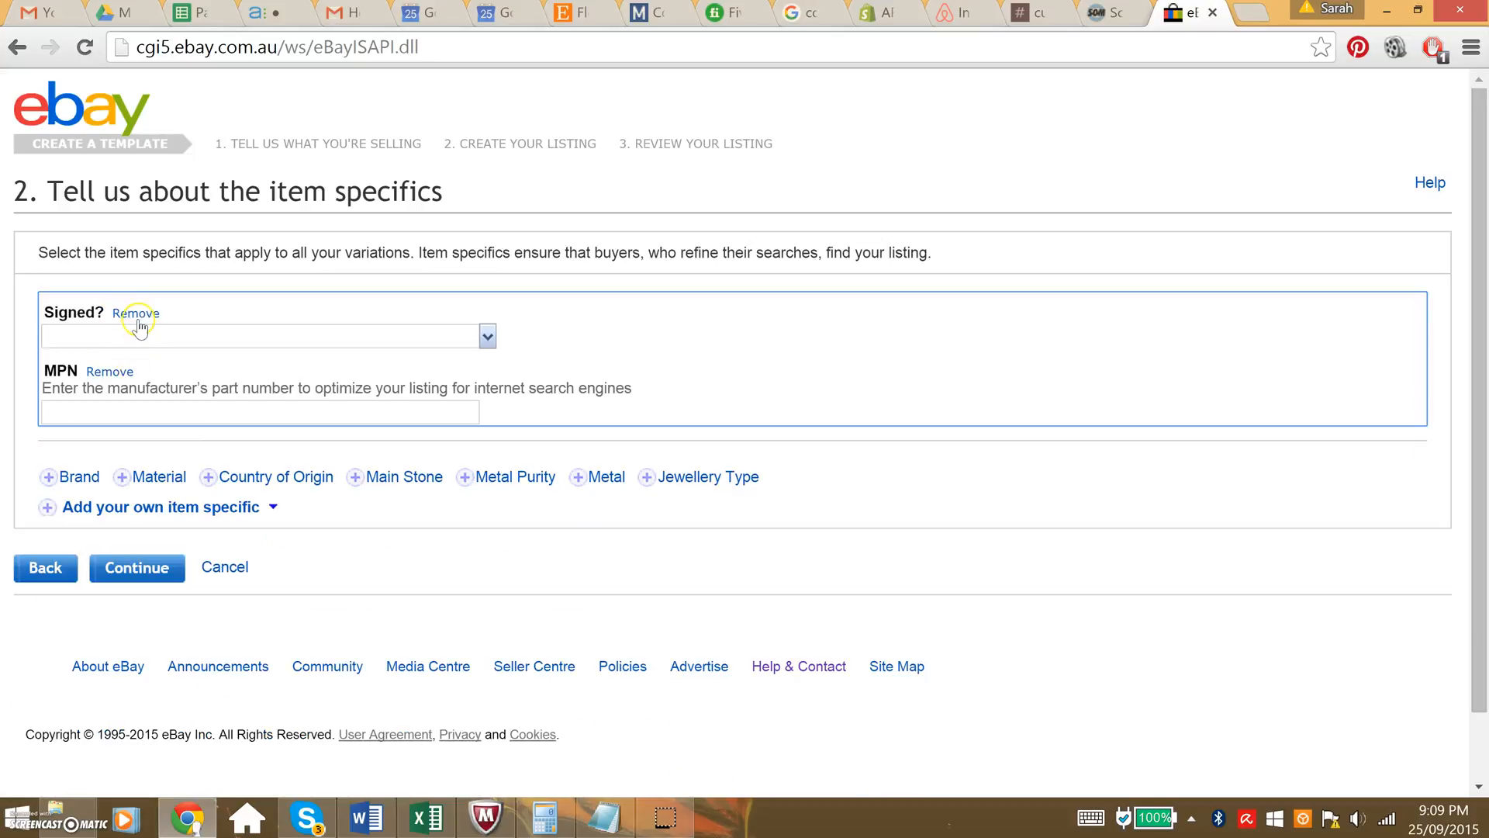
pyautogui.click(128, 313)
pyautogui.click(109, 314)
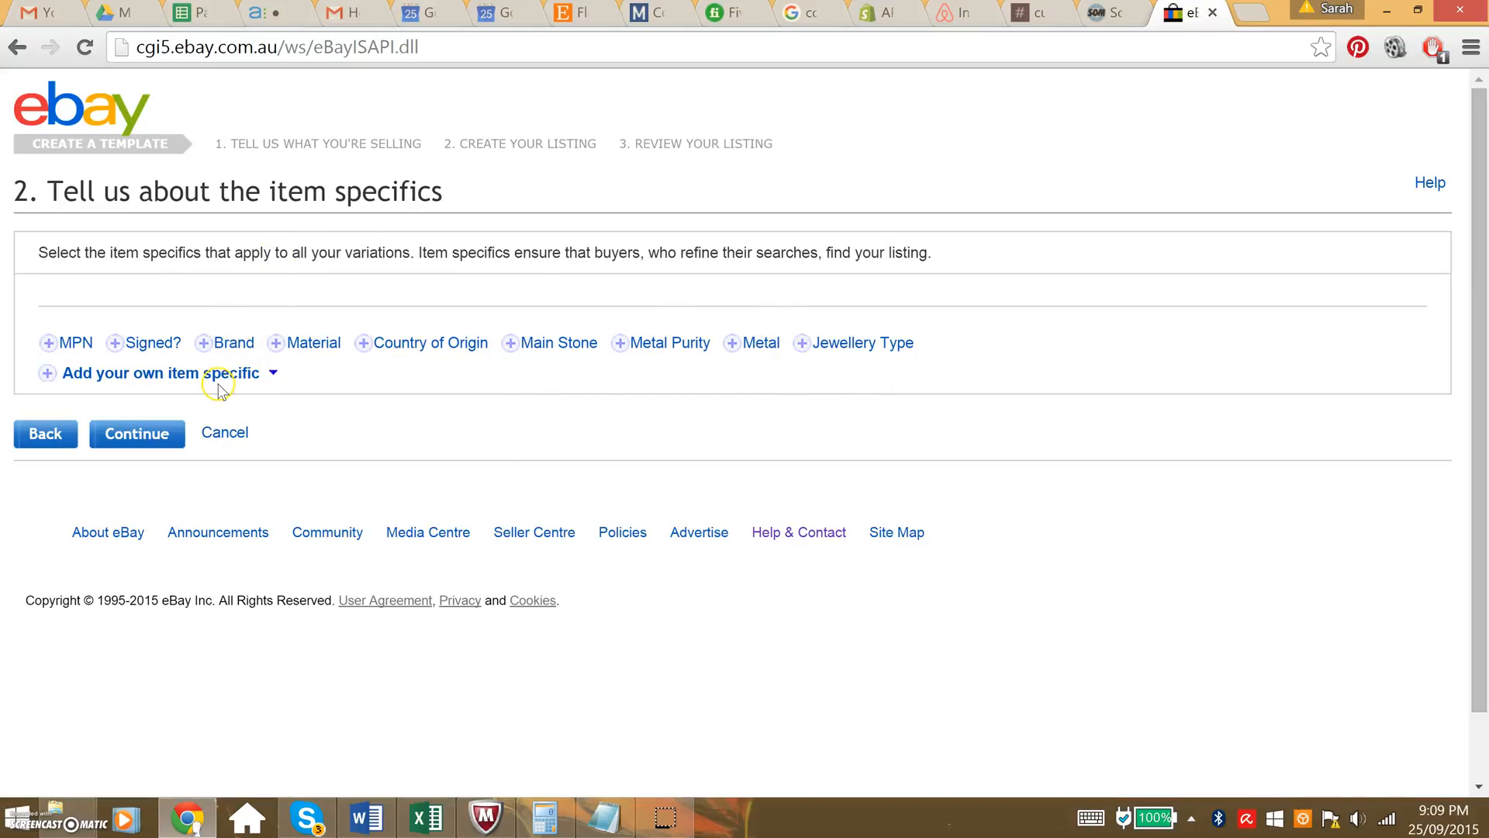
pyautogui.click(153, 426)
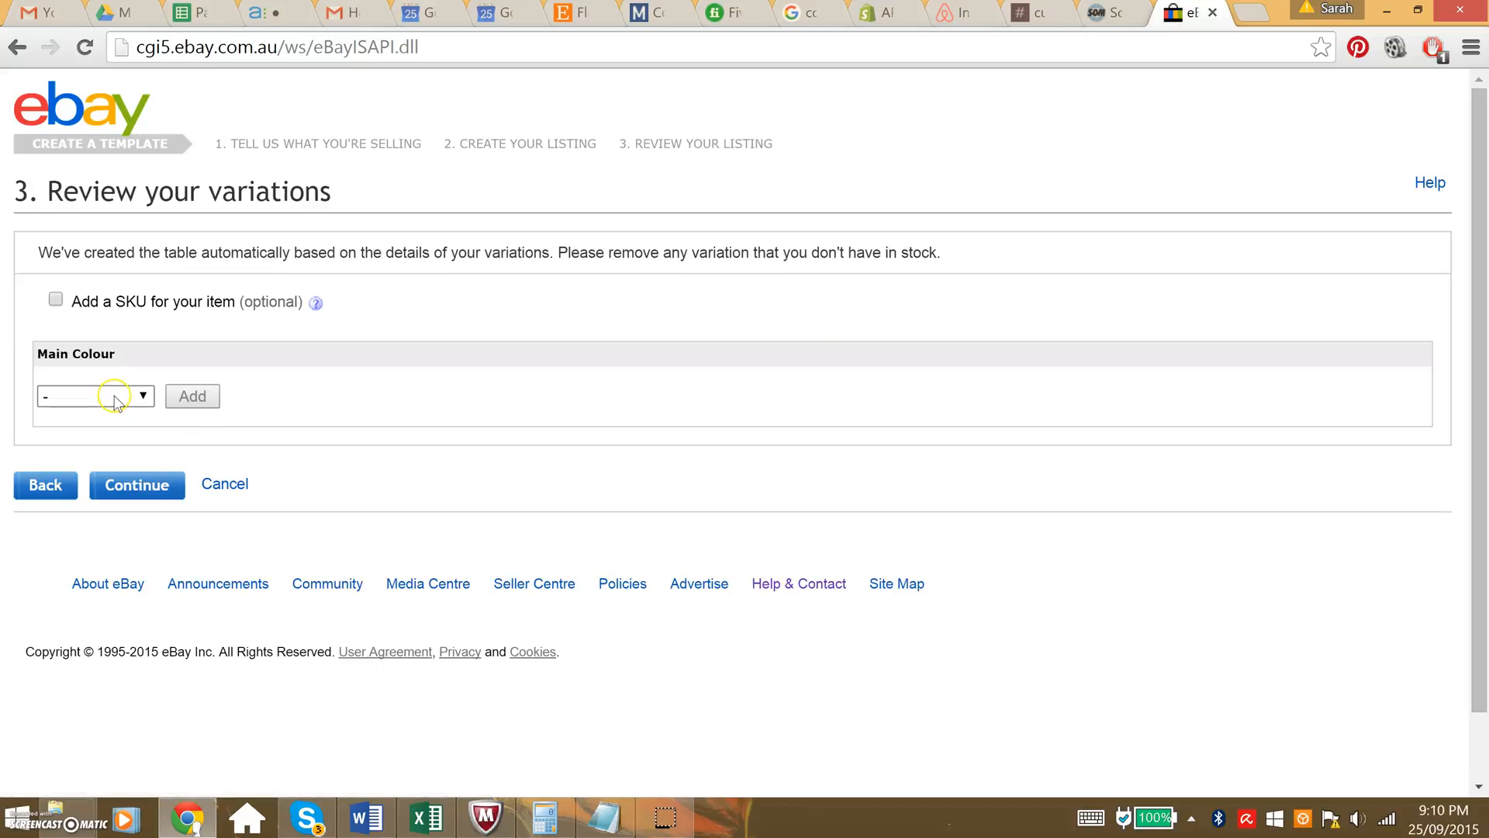
# Add Silver colour and Brass to the Main Colour variations table and continue to the variation photos.
pyautogui.click(115, 397)
pyautogui.click(115, 432)
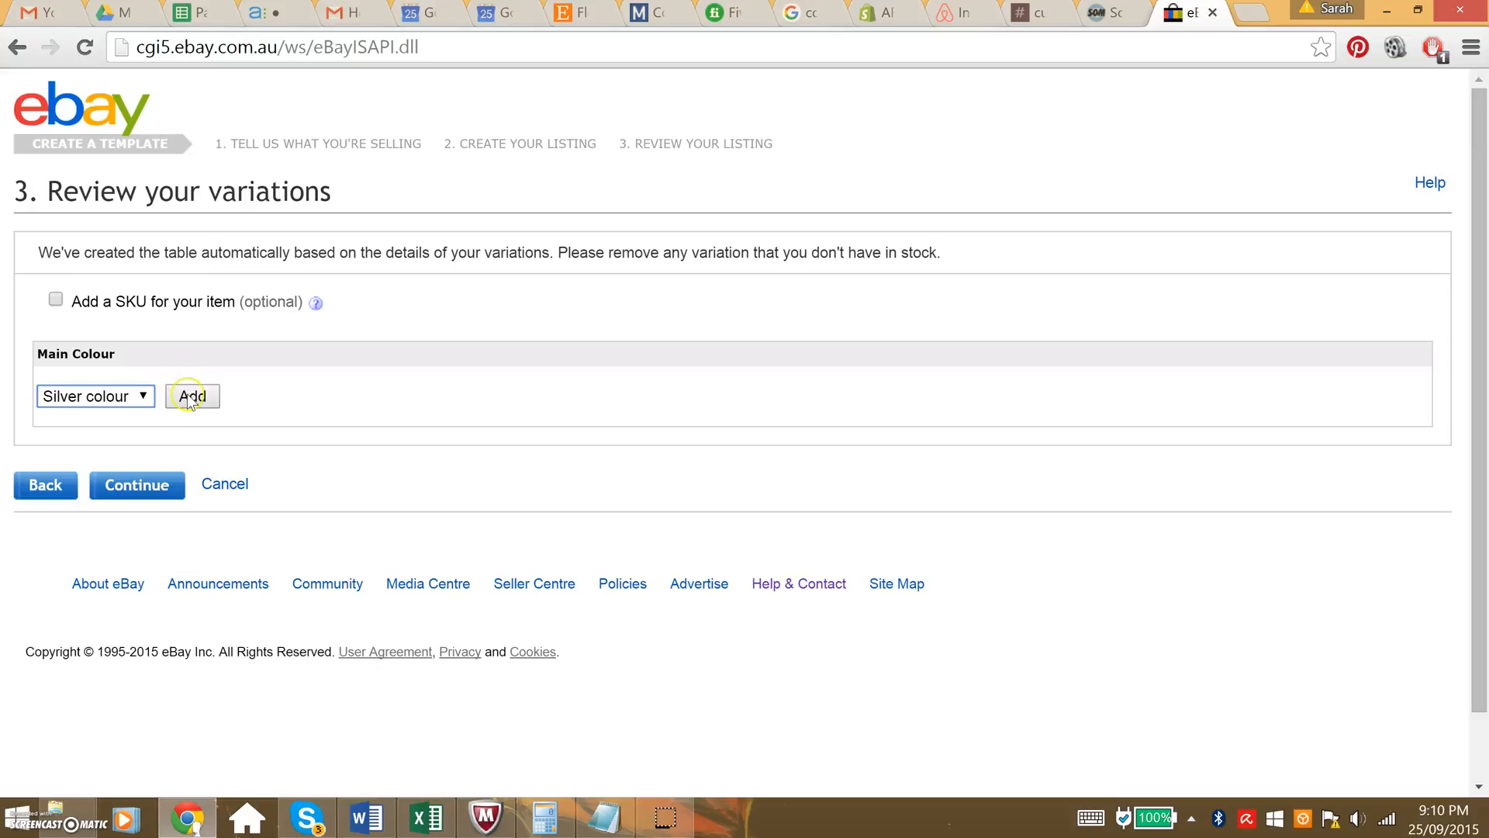
pyautogui.click(192, 396)
pyautogui.click(124, 426)
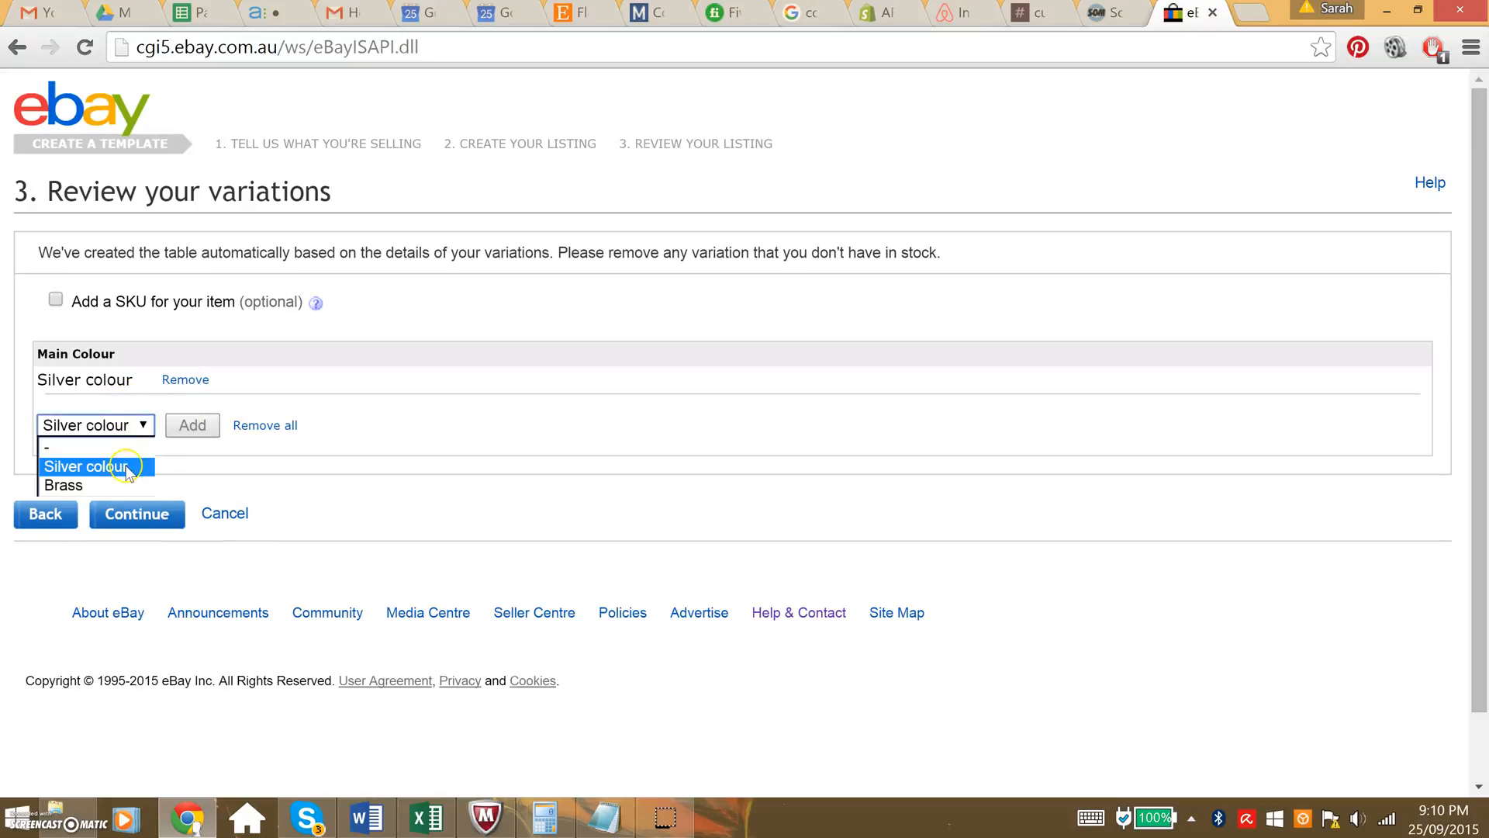
pyautogui.click(77, 485)
pyautogui.click(193, 425)
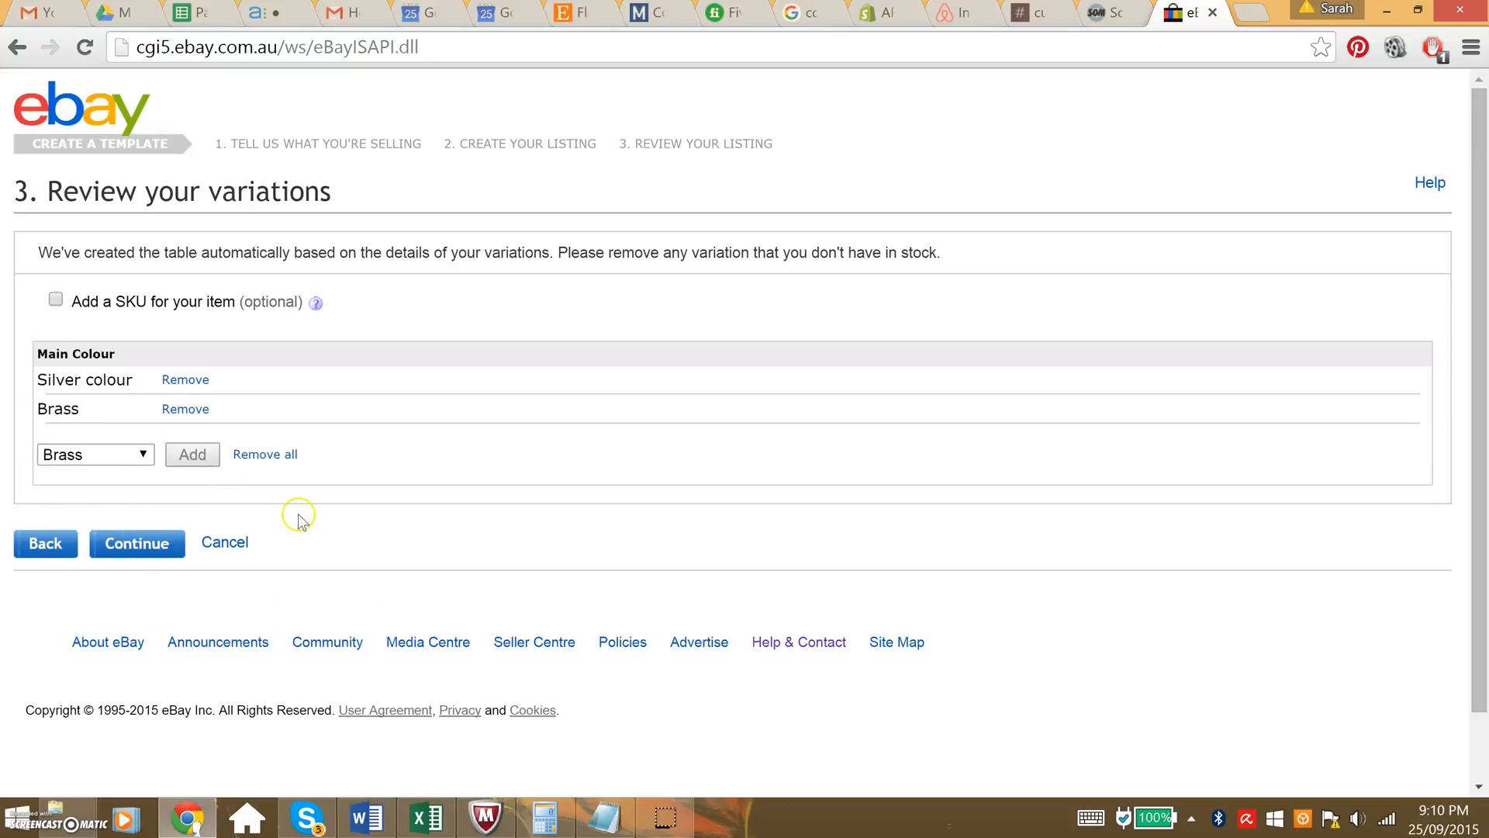
pyautogui.click(137, 550)
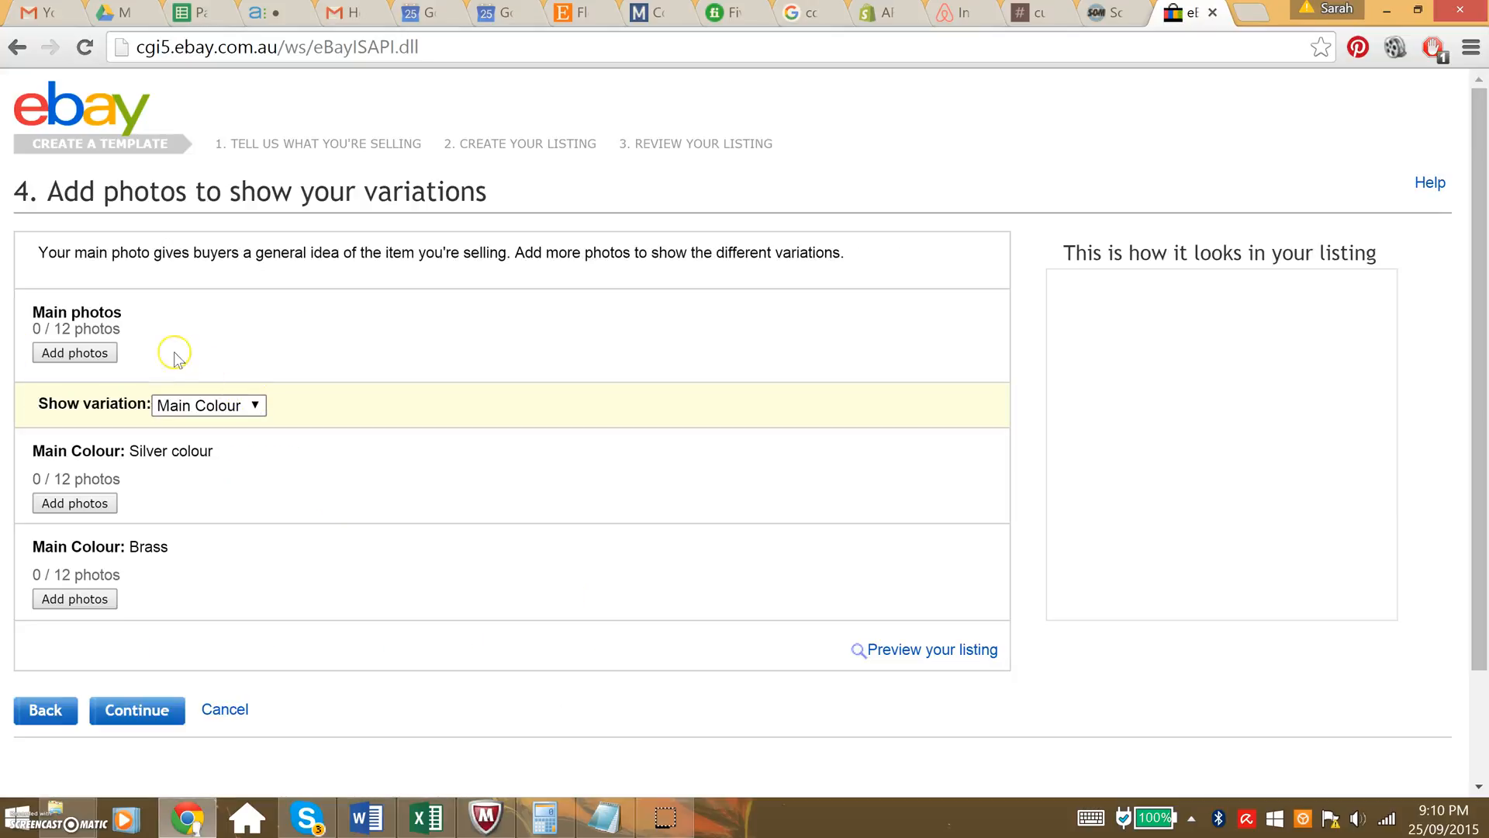
# Upload the photo il_570xN.770753331_pt59 from the FOL Pendant folder to the Silver colour variation.
pyautogui.click(105, 355)
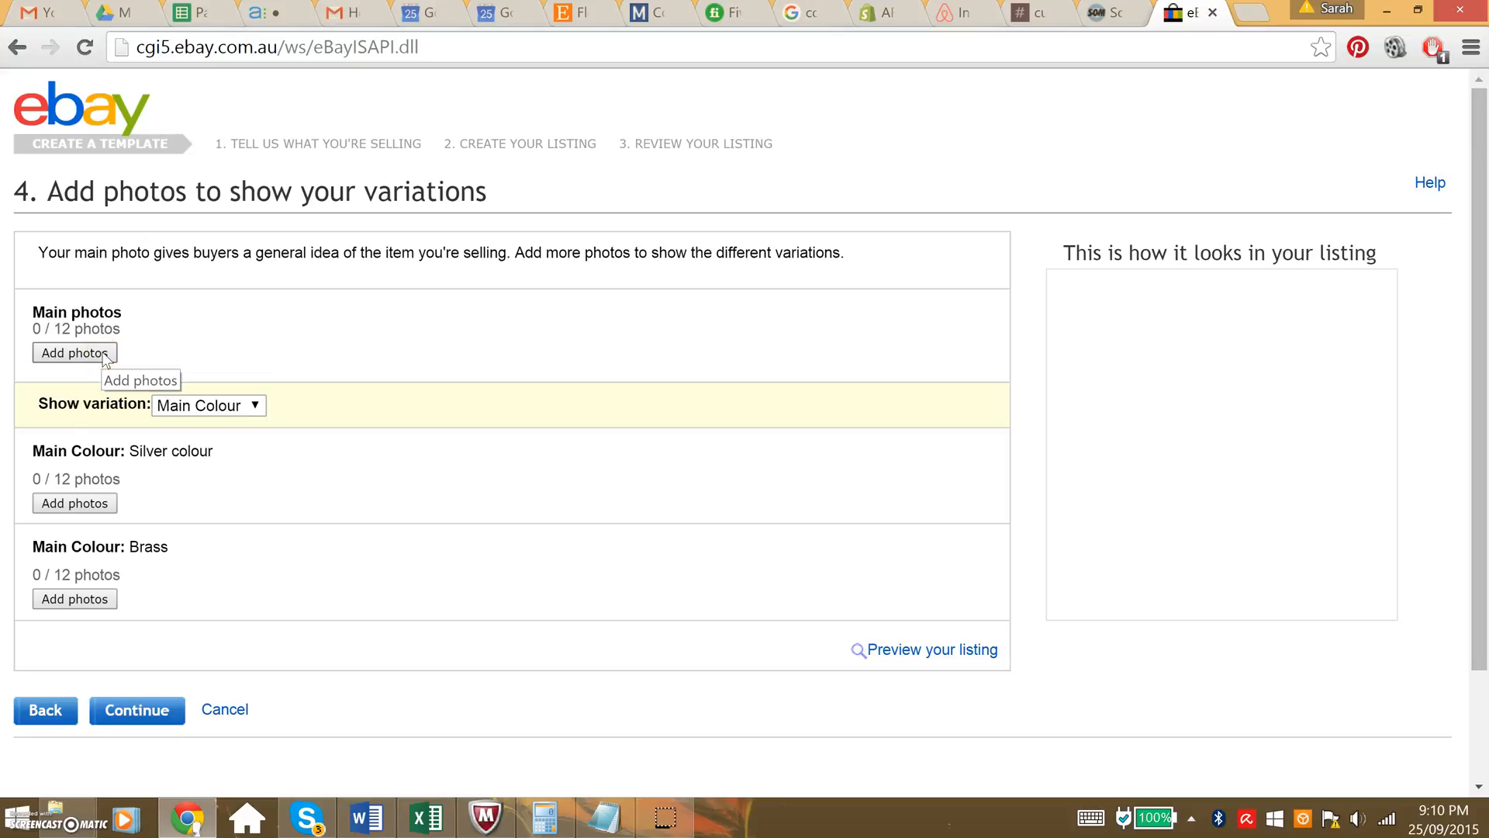
pyautogui.click(75, 345)
pyautogui.click(76, 503)
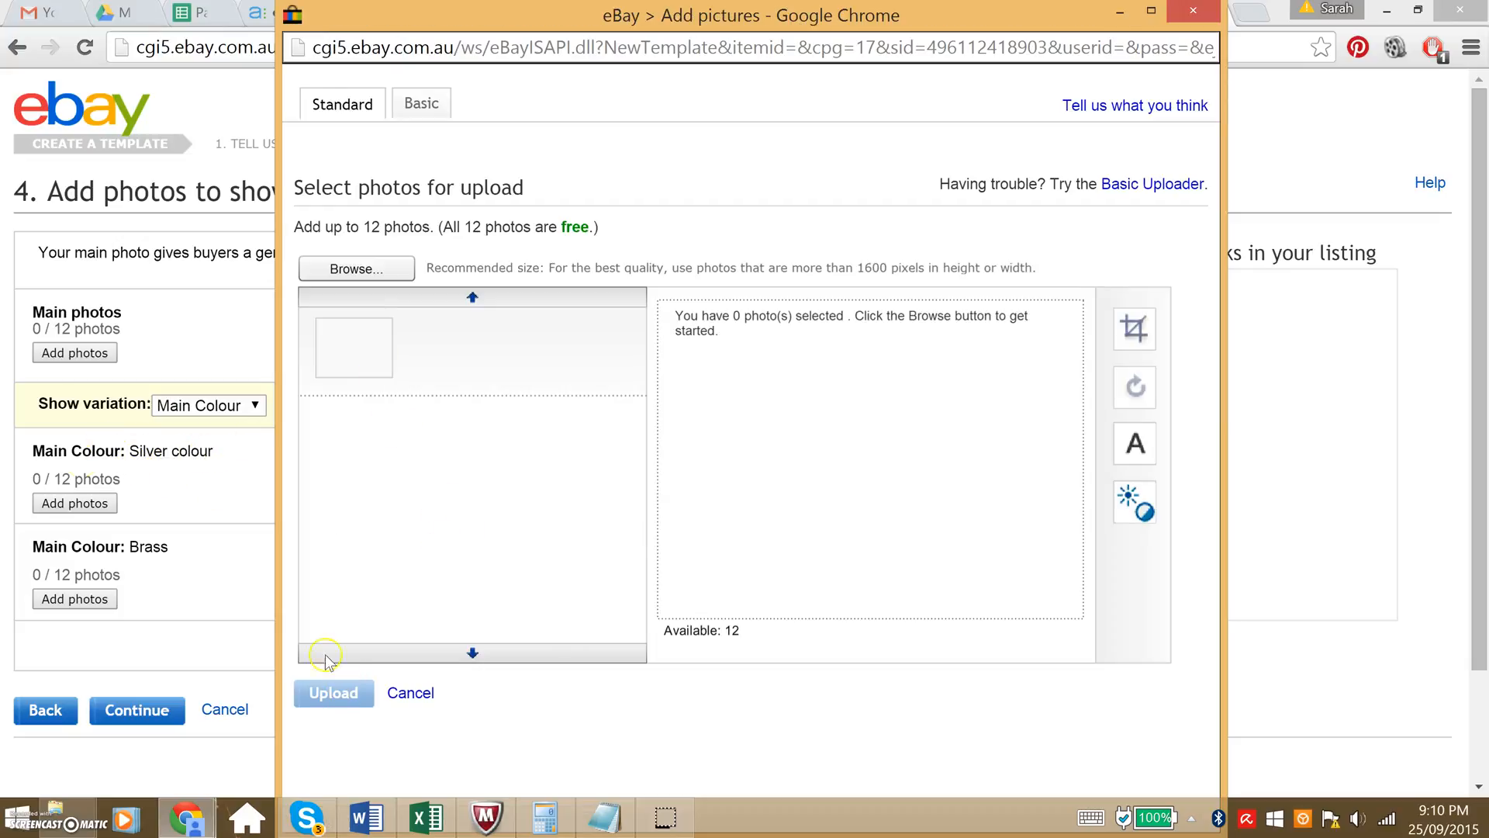
pyautogui.click(380, 268)
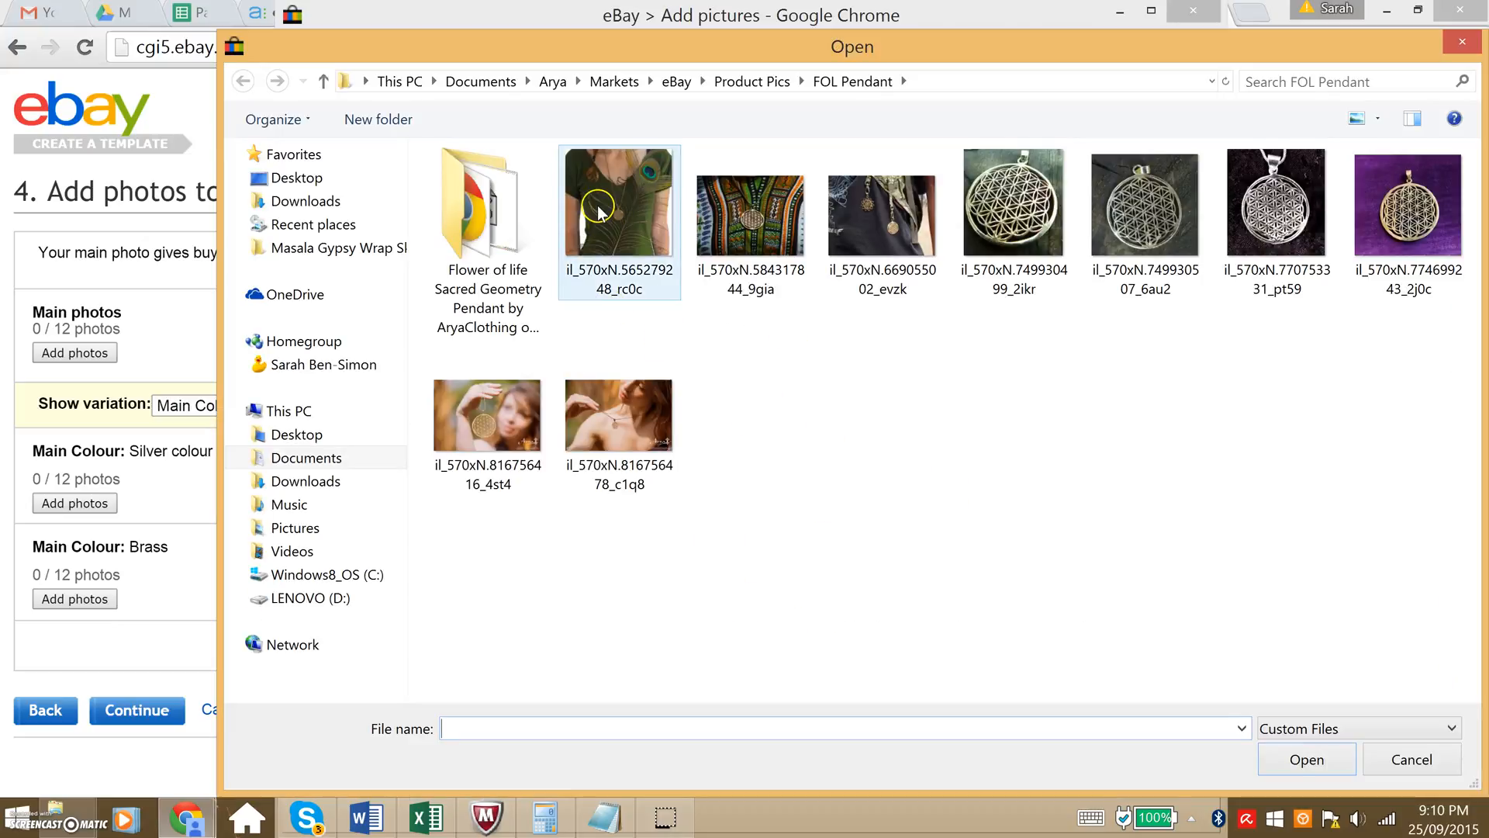
pyautogui.click(1118, 232)
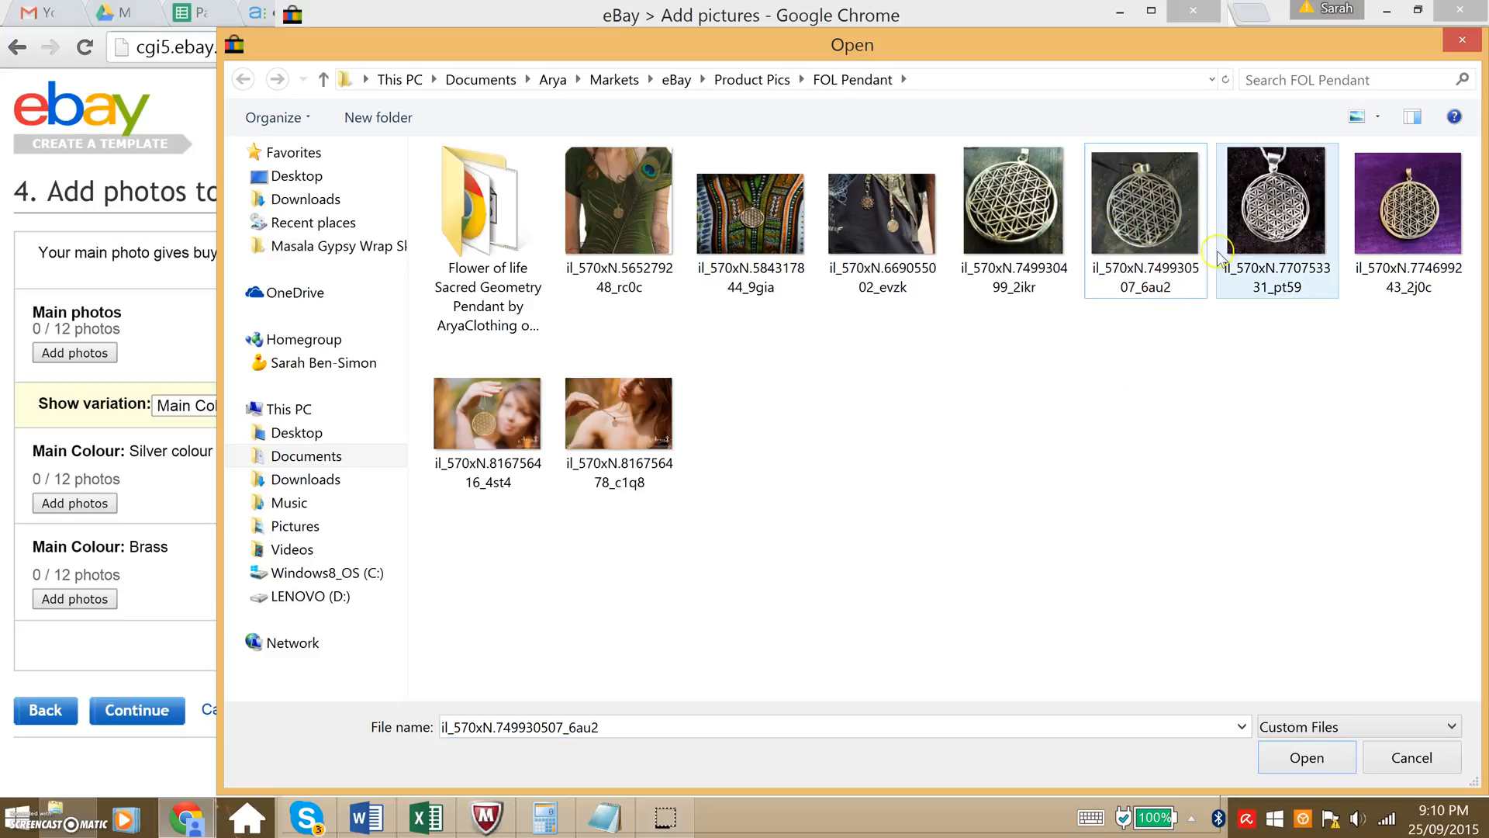
pyautogui.click(1258, 244)
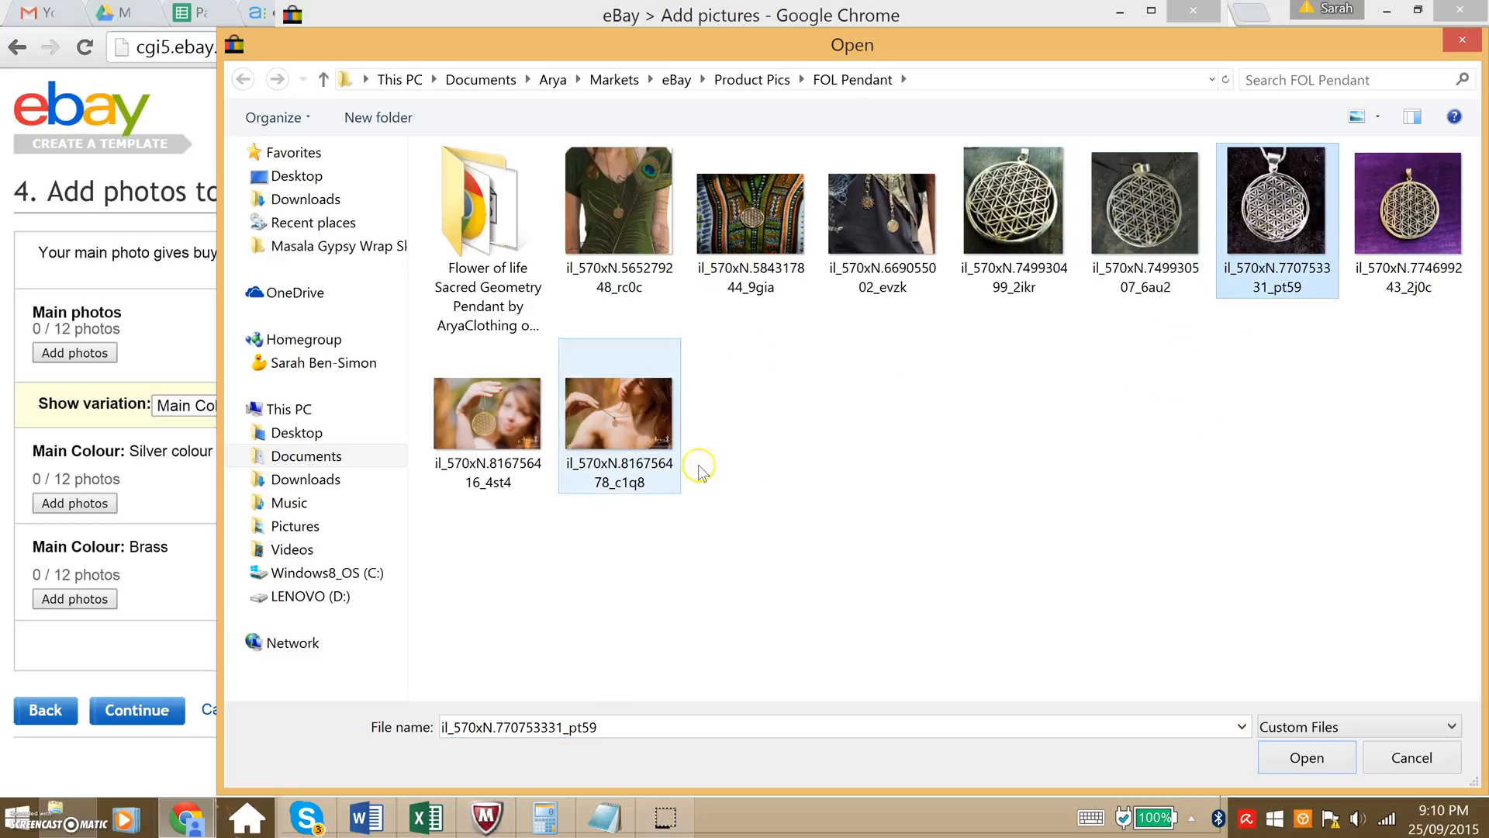
pyautogui.doubleClick(1254, 247)
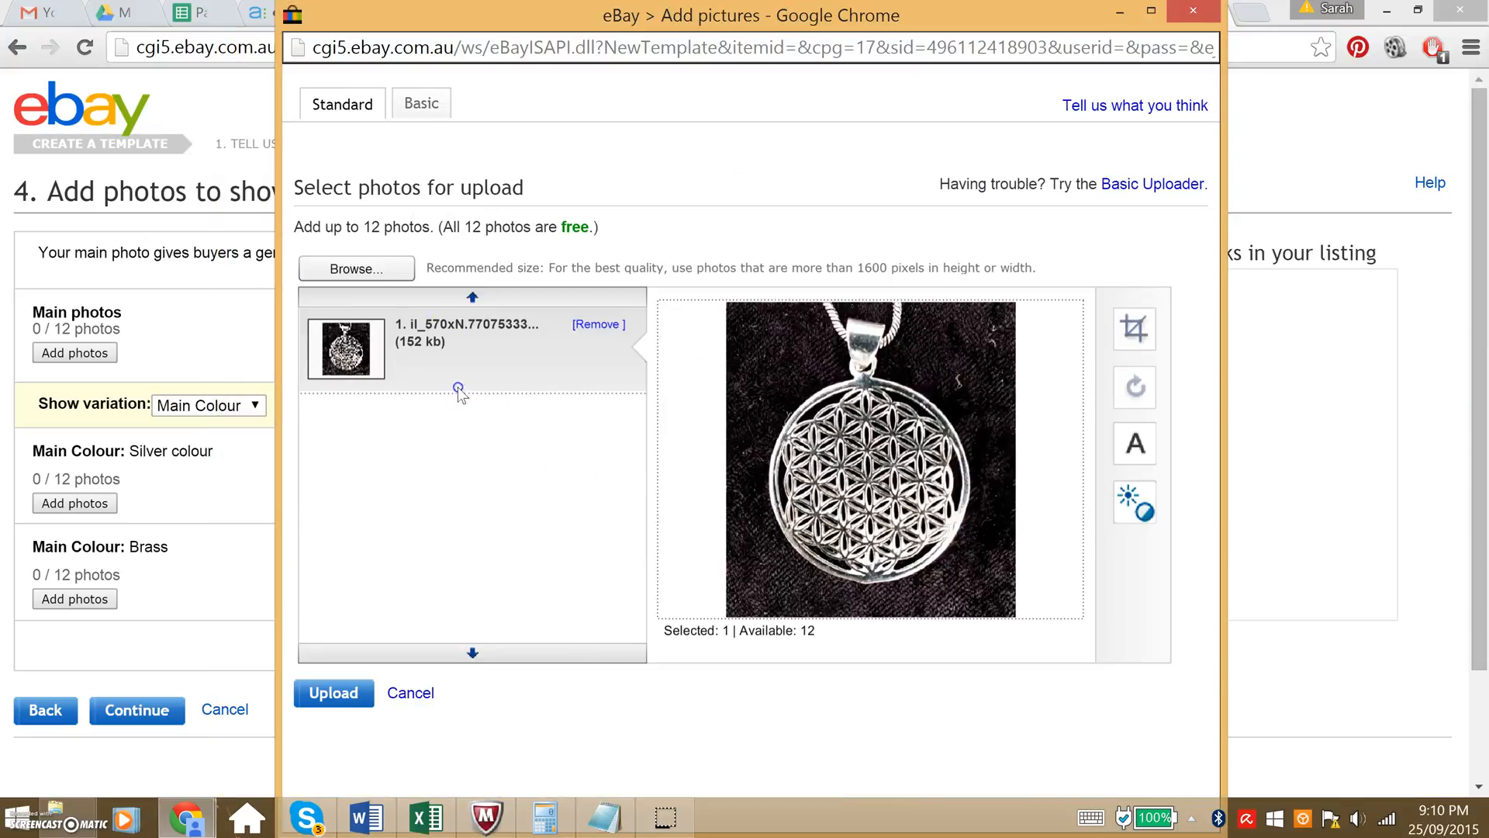
pyautogui.click(355, 697)
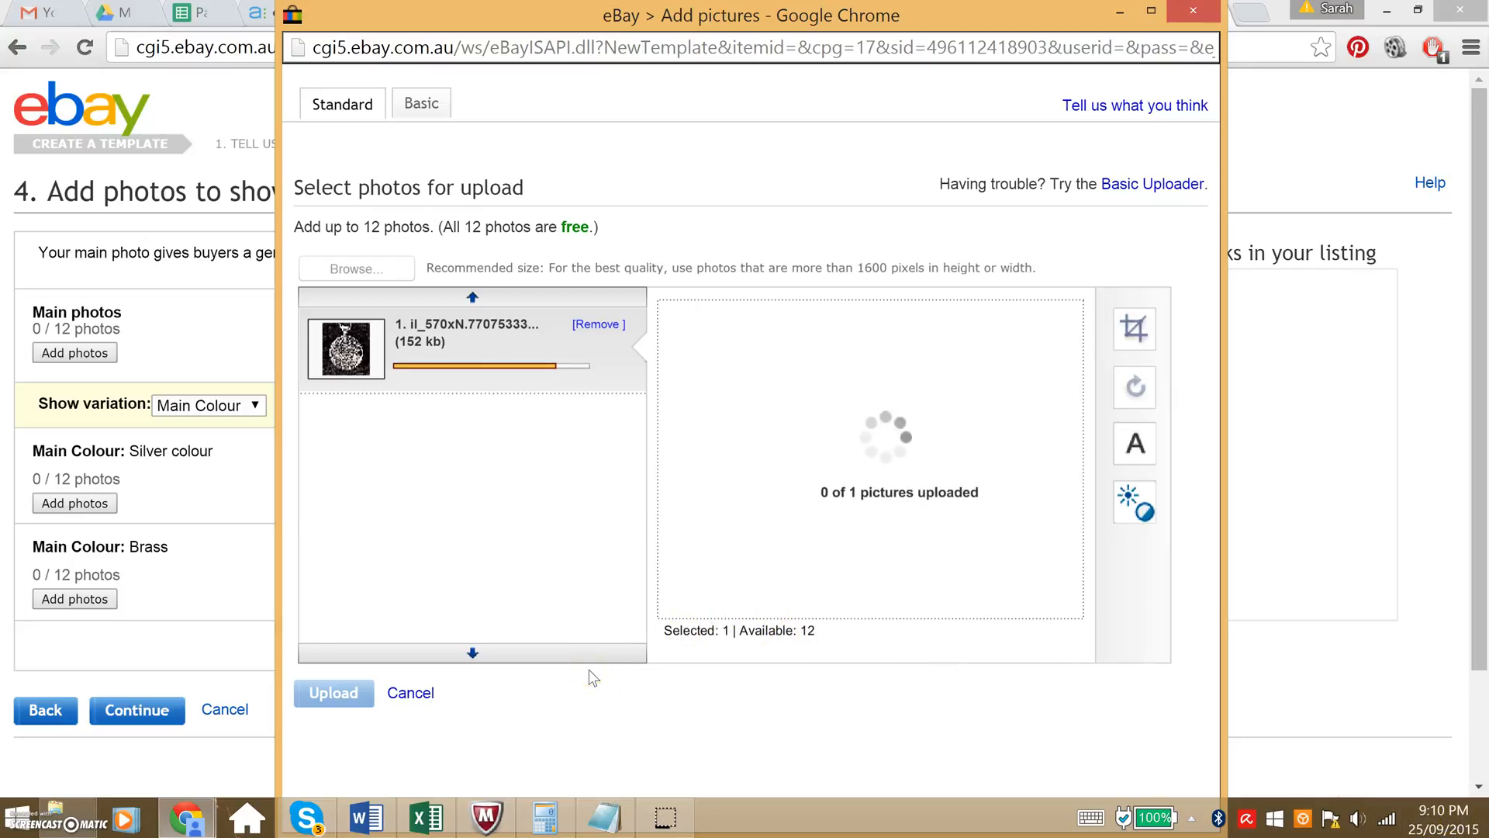
# Upload the eight FOL Pendant photos other than il_570xN.770753331_pt59 to the Brass variation.
pyautogui.scroll(-3, 292, 584)
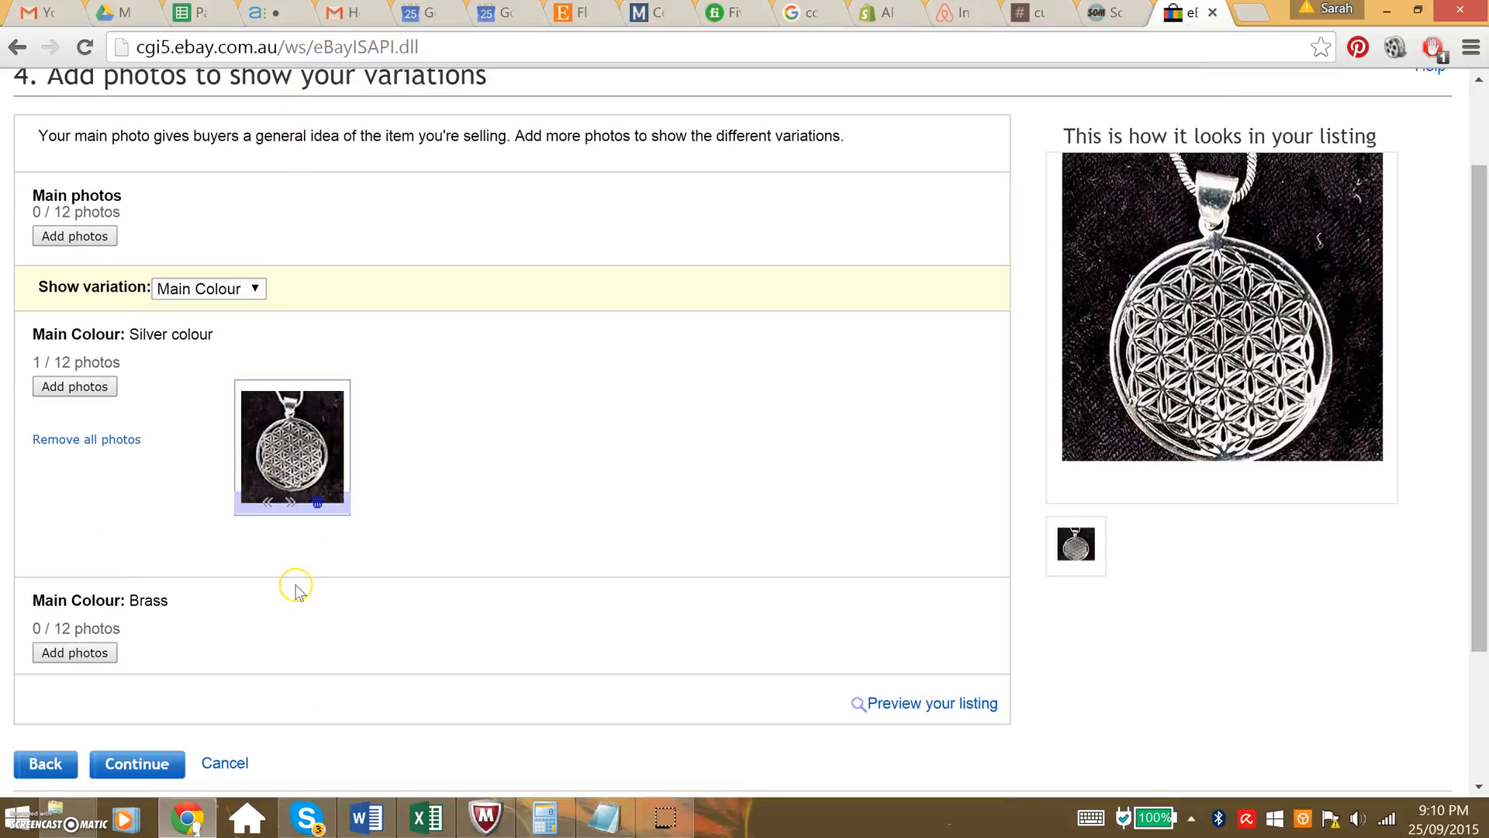
pyautogui.click(94, 543)
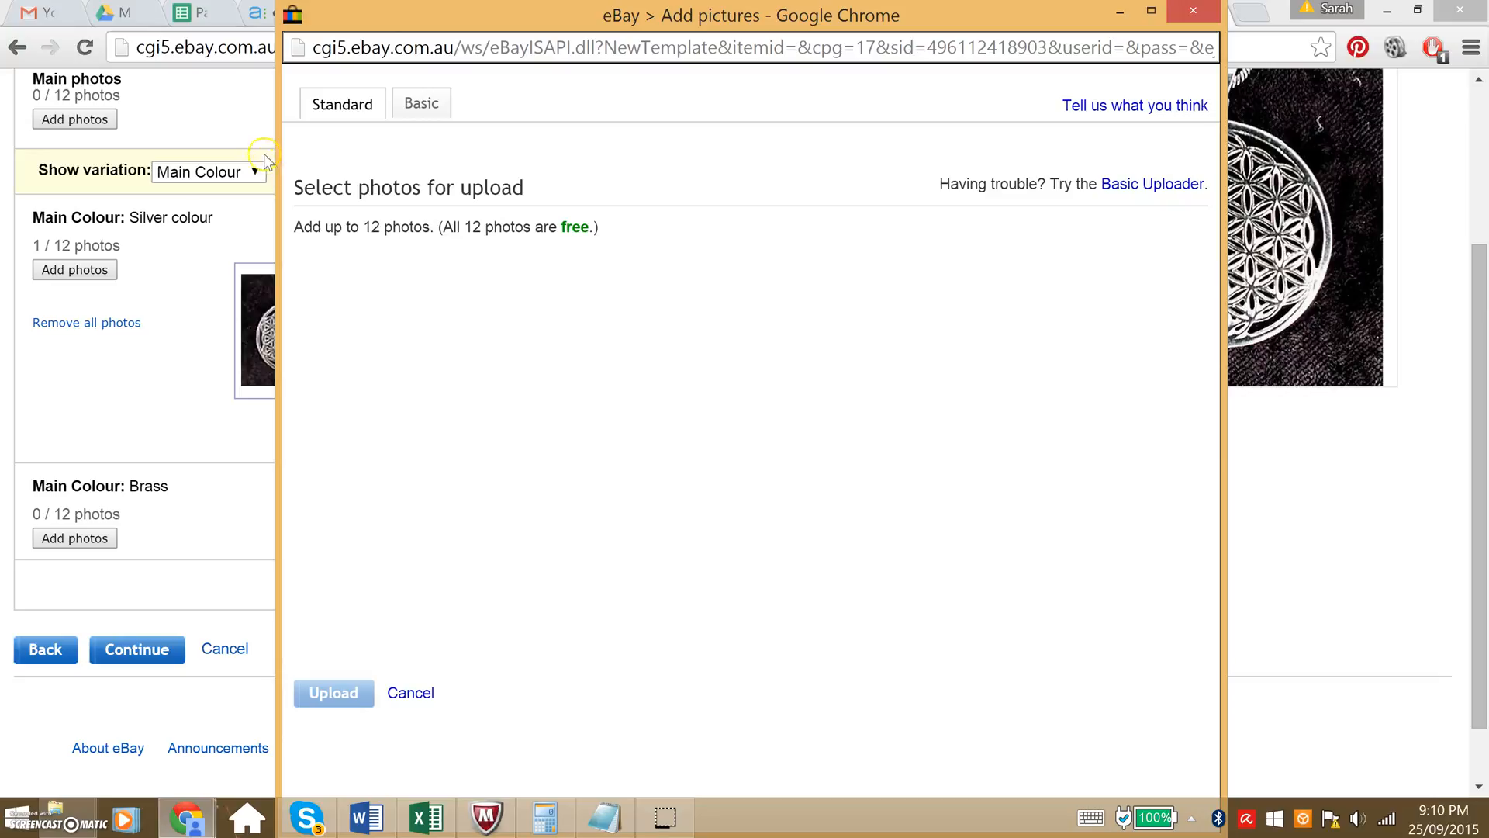
pyautogui.click(364, 269)
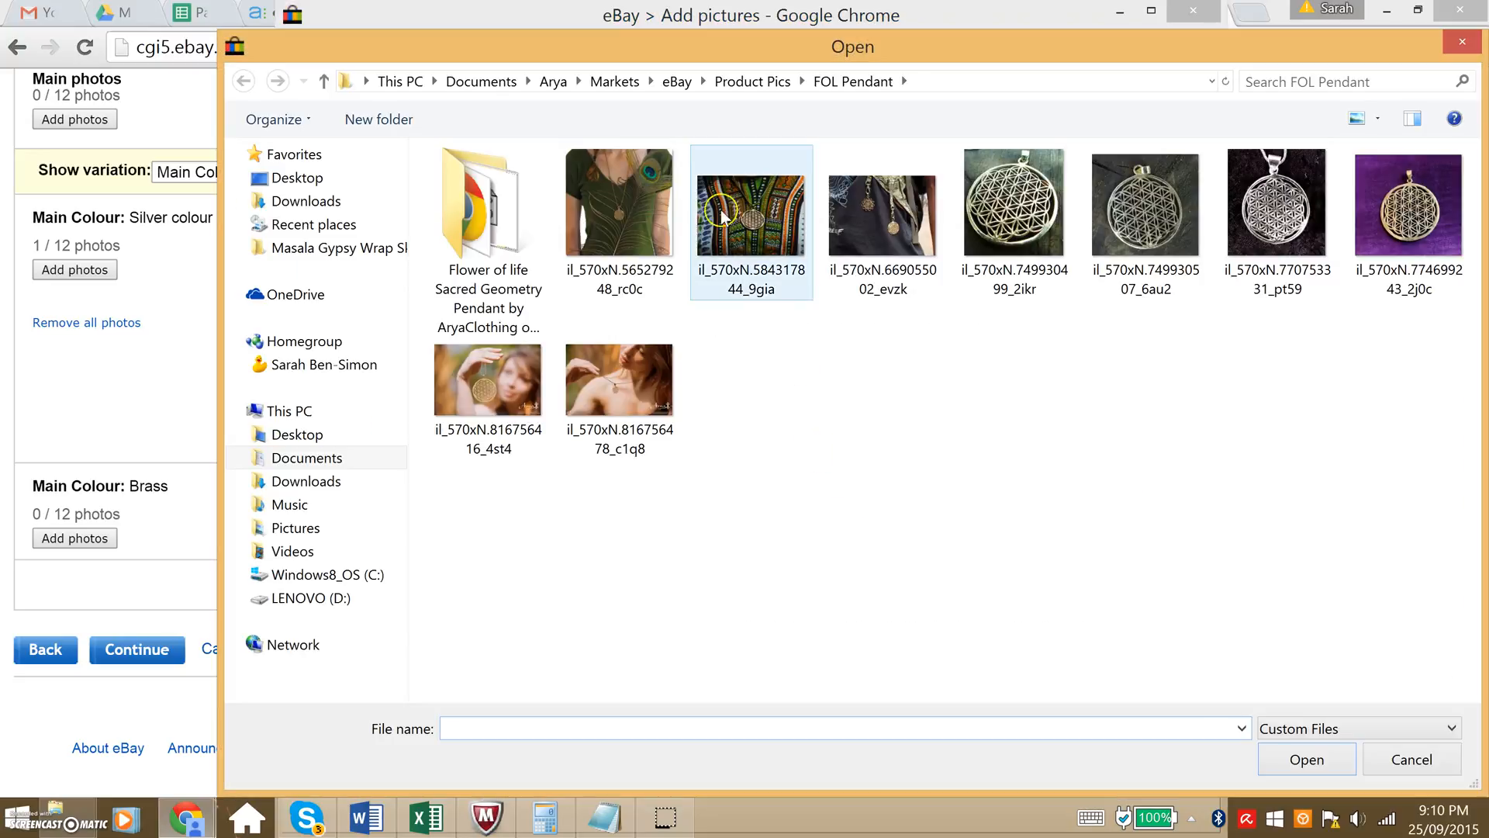
pyautogui.click(624, 231)
pyautogui.keyDown('ctrl'); pyautogui.click(721, 256); pyautogui.keyUp('ctrl')
pyautogui.keyDown('ctrl'); pyautogui.click(860, 250); pyautogui.keyUp('ctrl')
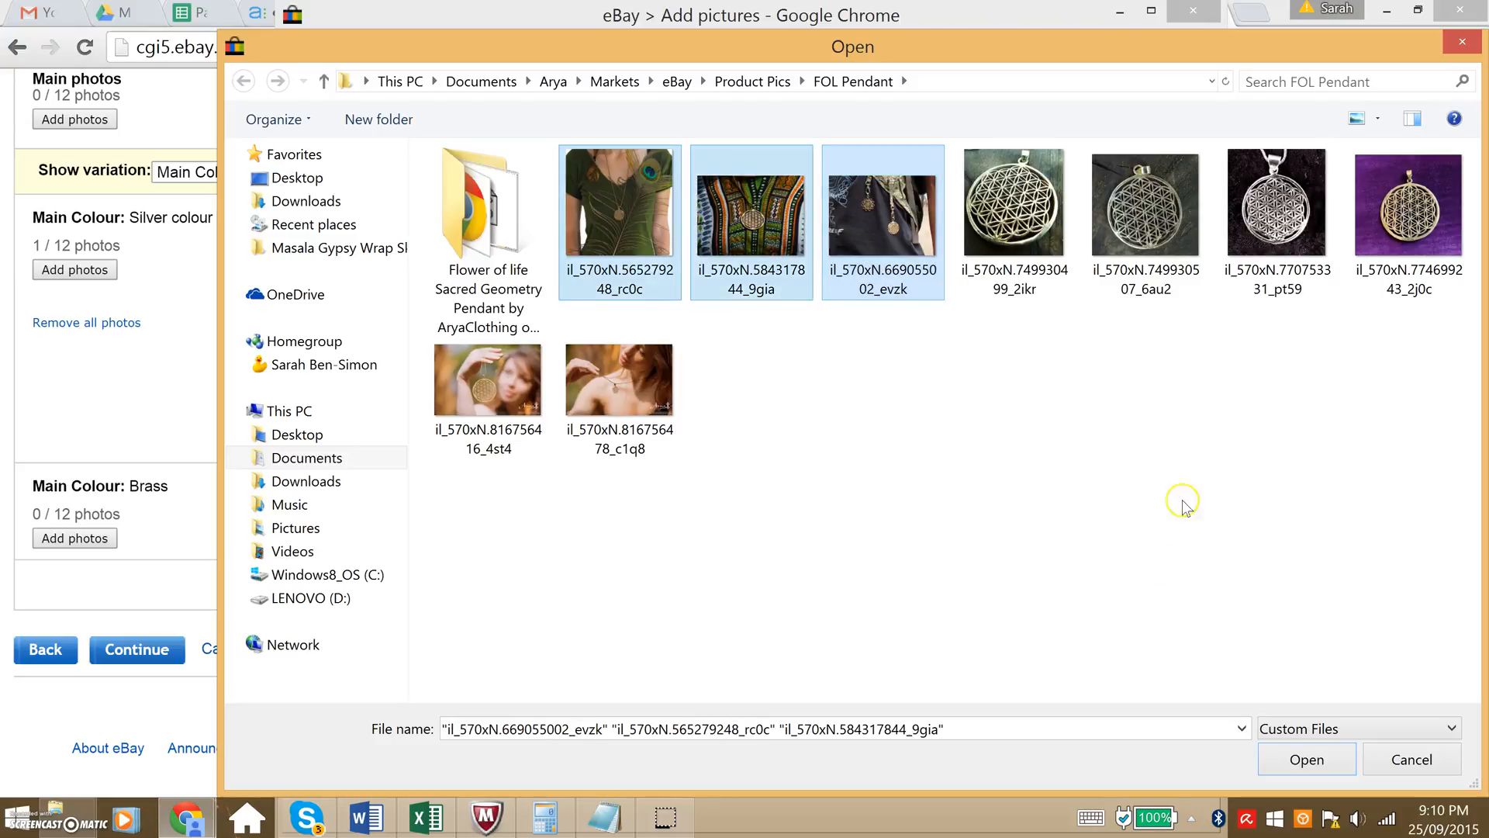
pyautogui.keyDown('ctrl'); pyautogui.click(1066, 232); pyautogui.keyUp('ctrl')
pyautogui.keyDown('ctrl'); pyautogui.click(1147, 228); pyautogui.keyUp('ctrl')
pyautogui.keyDown('ctrl'); pyautogui.click(1405, 242); pyautogui.keyUp('ctrl')
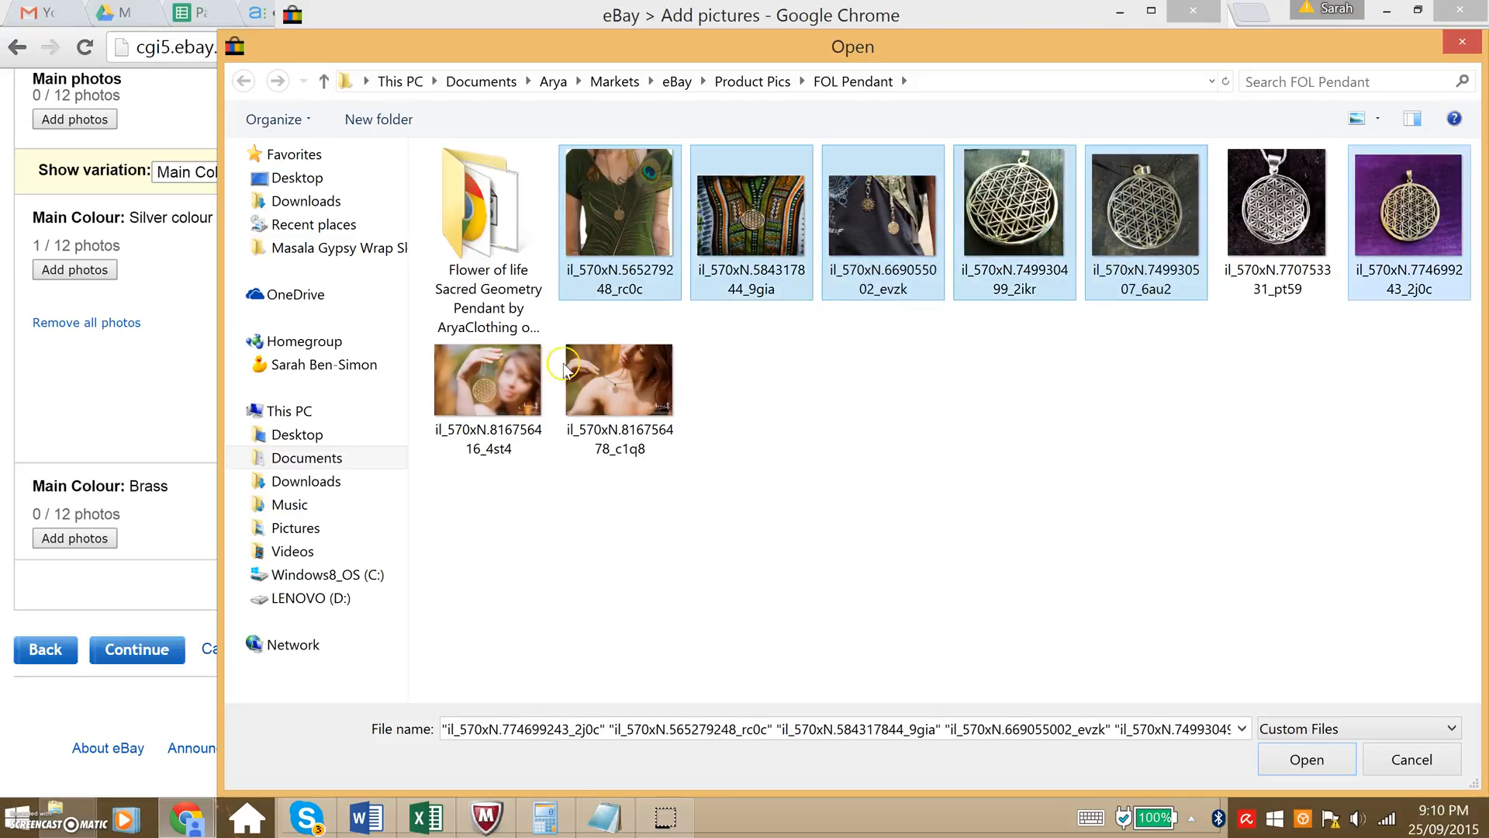
pyautogui.keyDown('ctrl'); pyautogui.click(466, 396); pyautogui.keyUp('ctrl')
pyautogui.keyDown('ctrl'); pyautogui.click(593, 404); pyautogui.keyUp('ctrl')
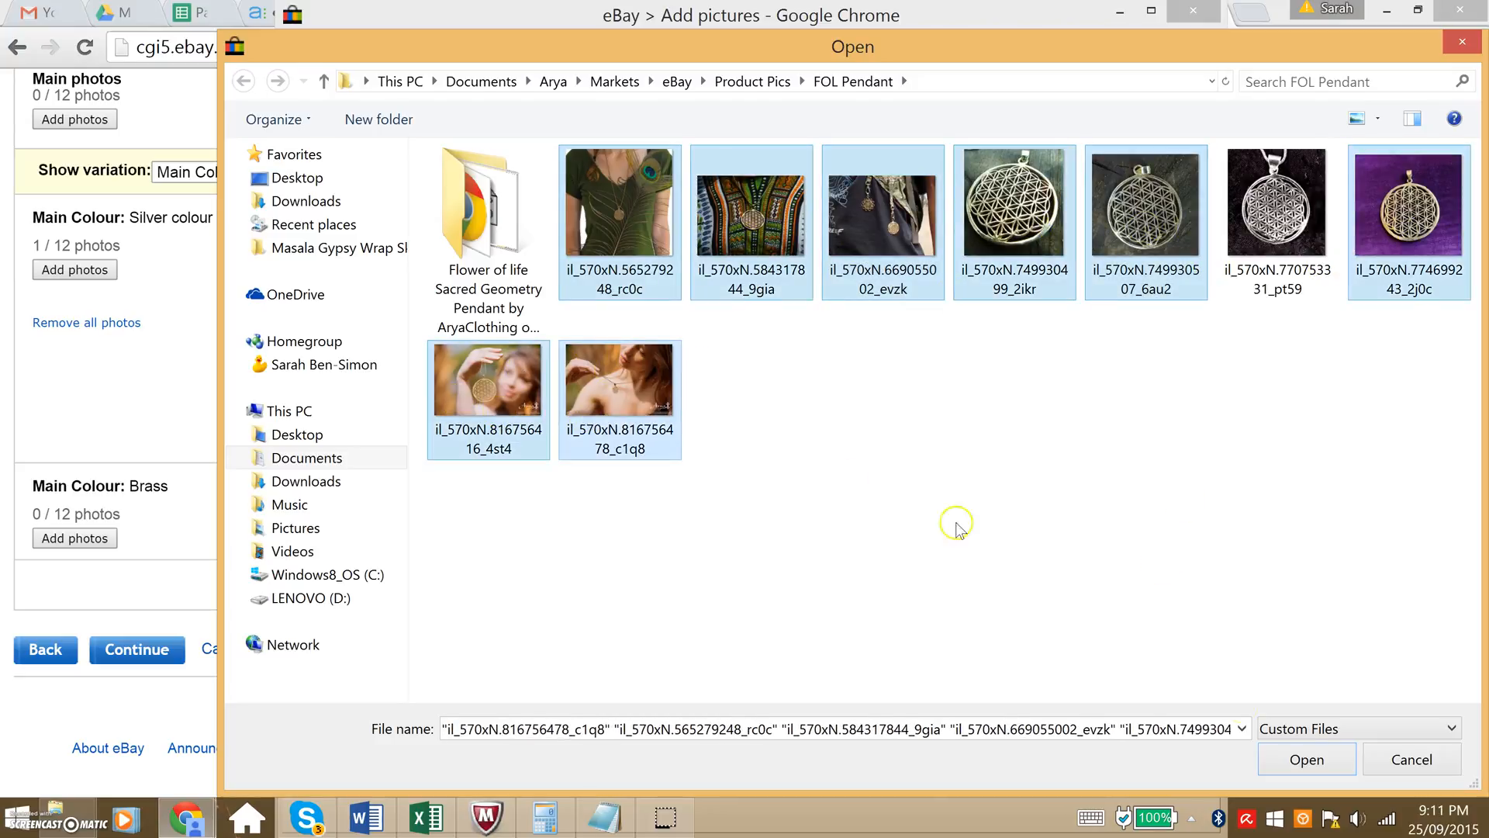
pyautogui.click(1305, 760)
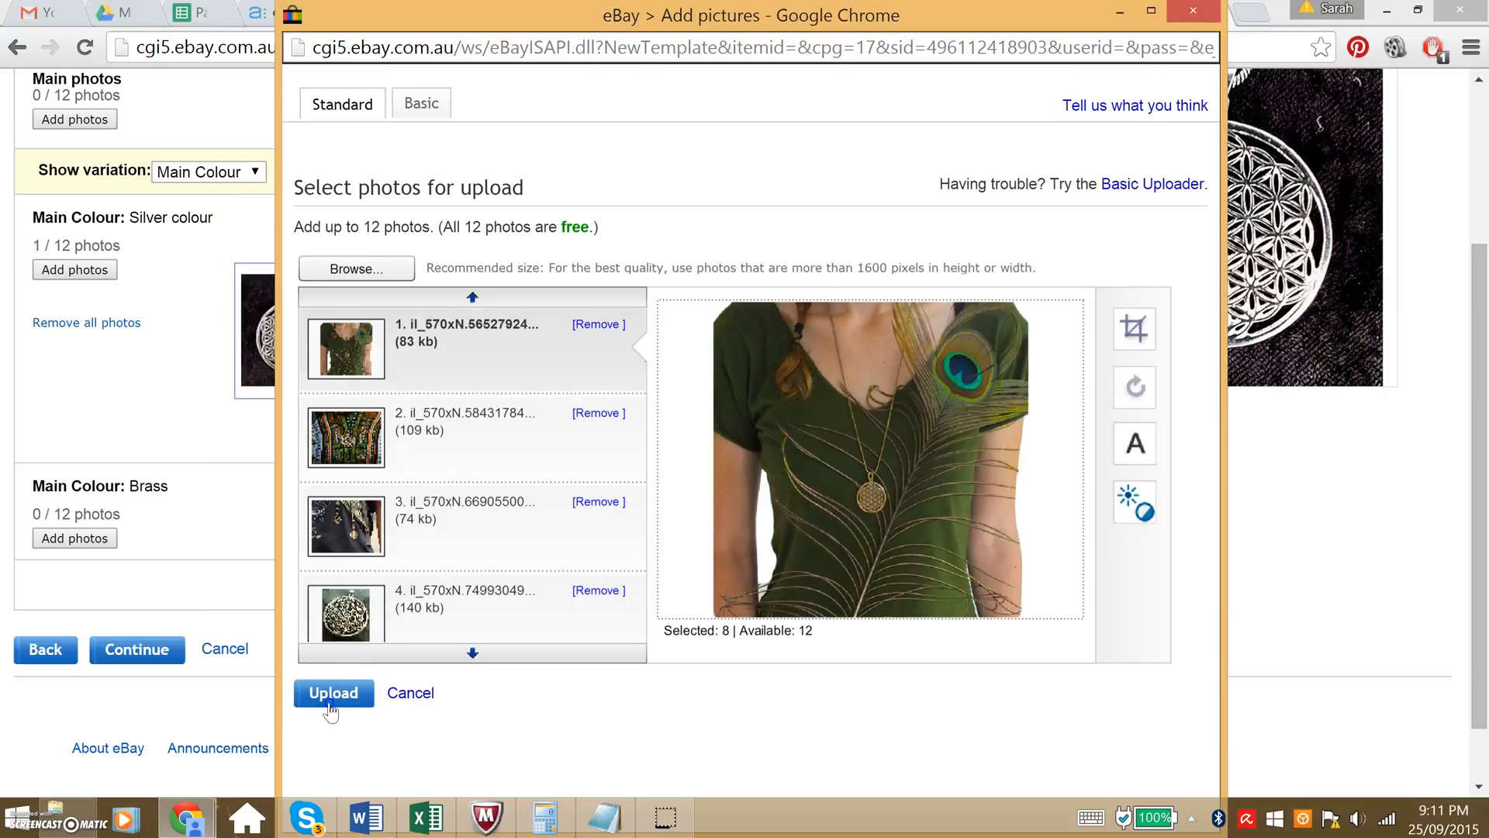
pyautogui.click(331, 692)
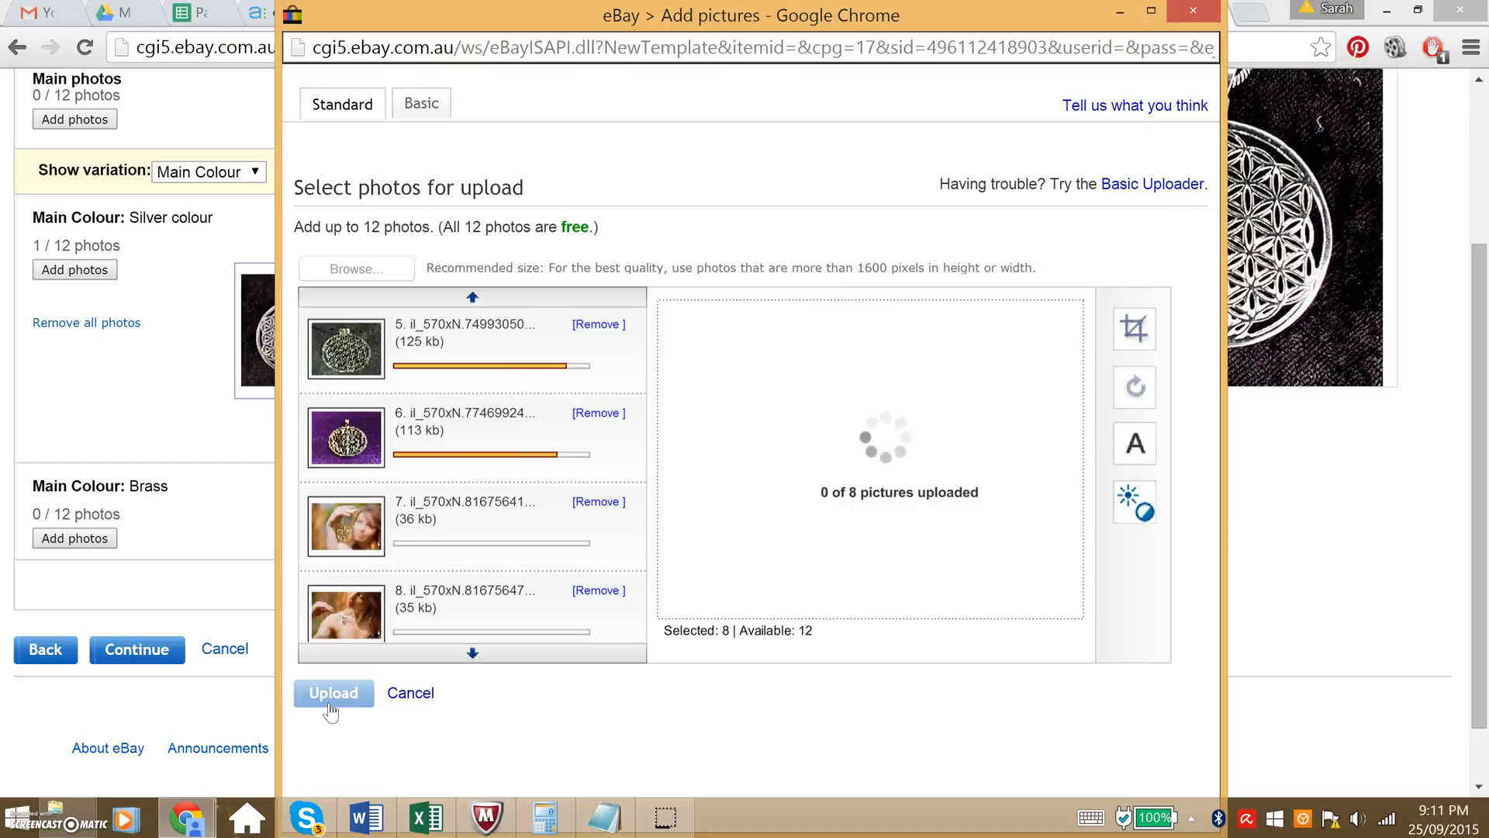